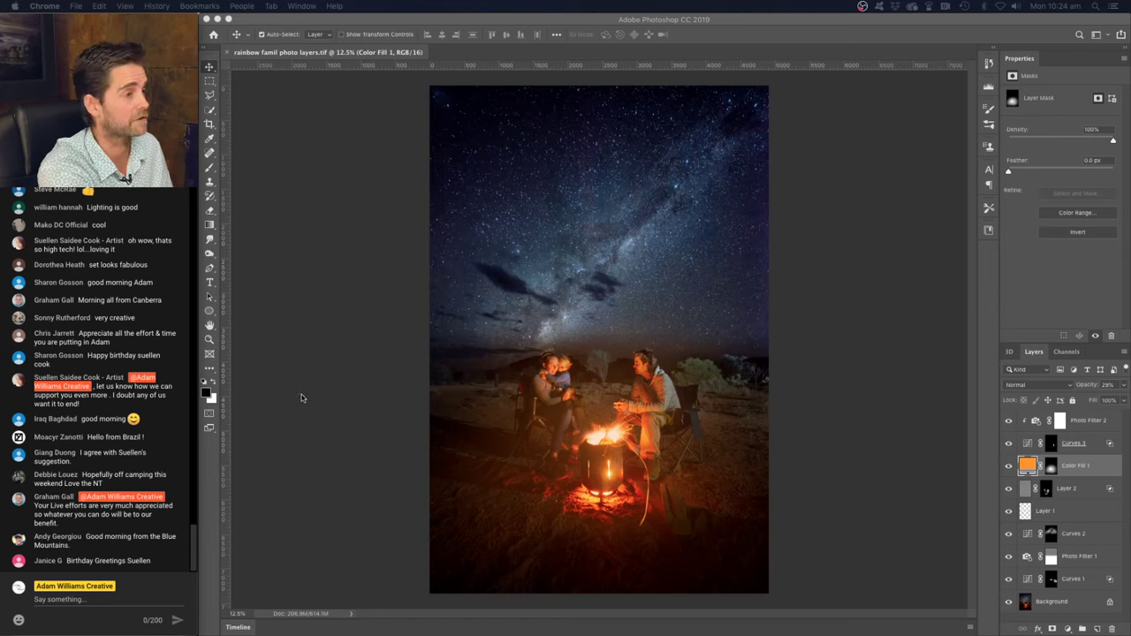
Switch from the Photoshop composite to the unedited campfire raw frame in Lightroom
mouse_move(416, 621)
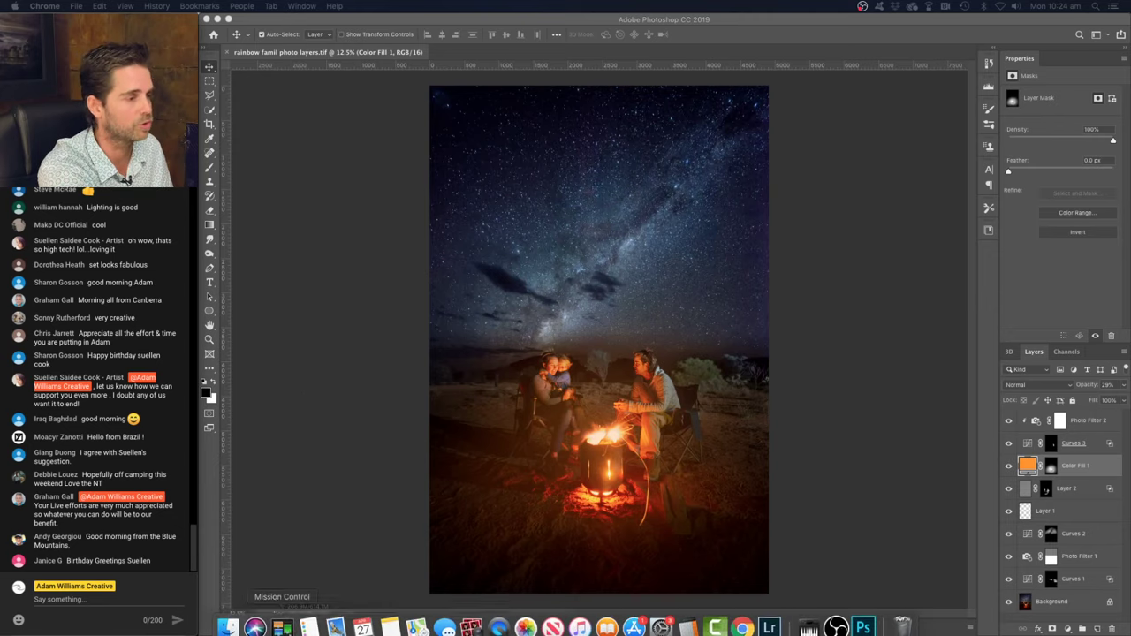
left_click(769, 619)
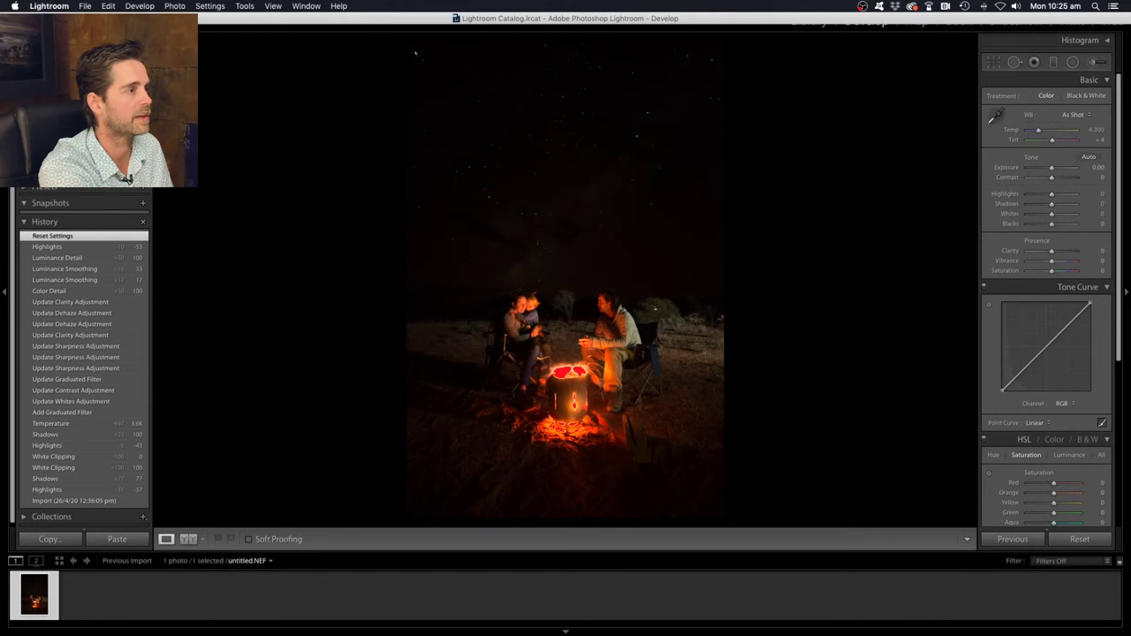
Restore Lightroom's module picker, hide the stray Finder window, and return to the Photoshop composite
key("F5")
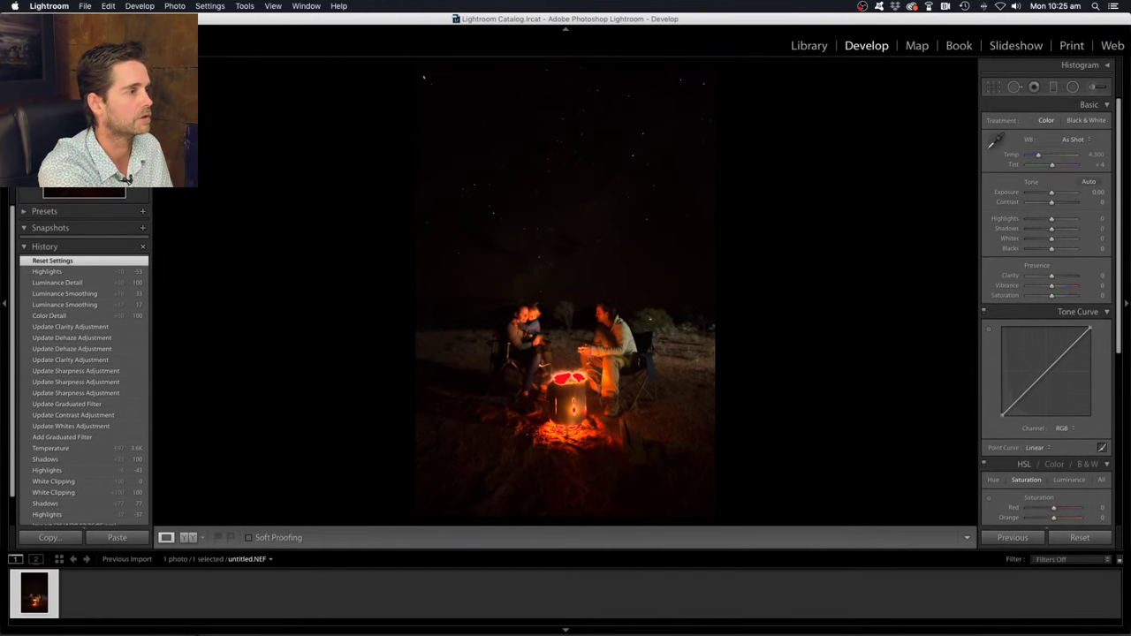
key("super+Tab")
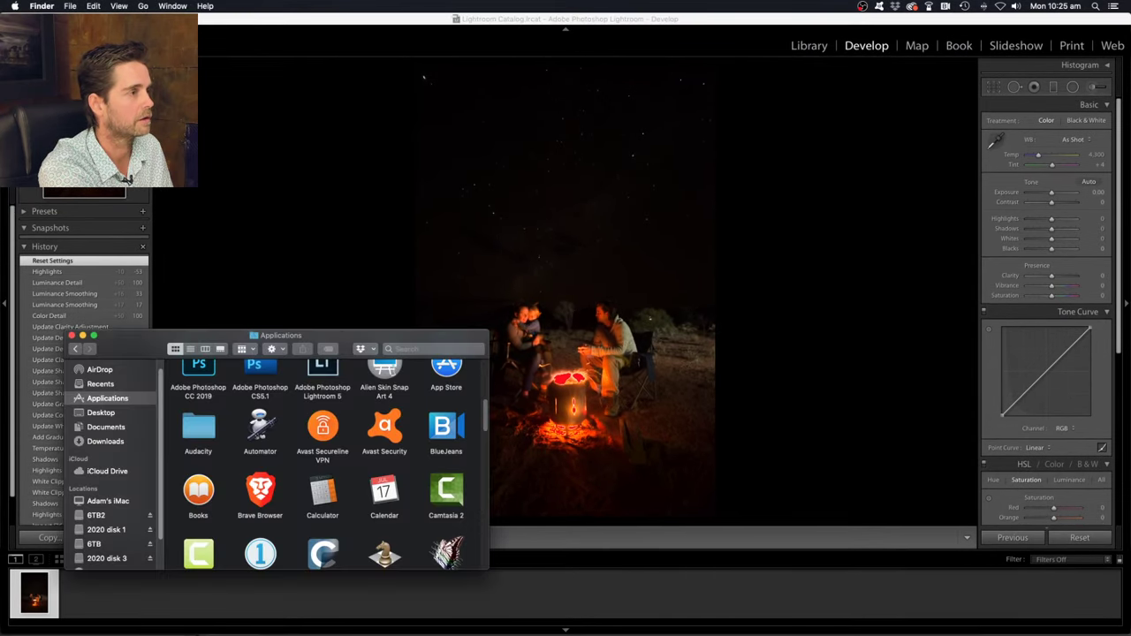
left_click(82, 335)
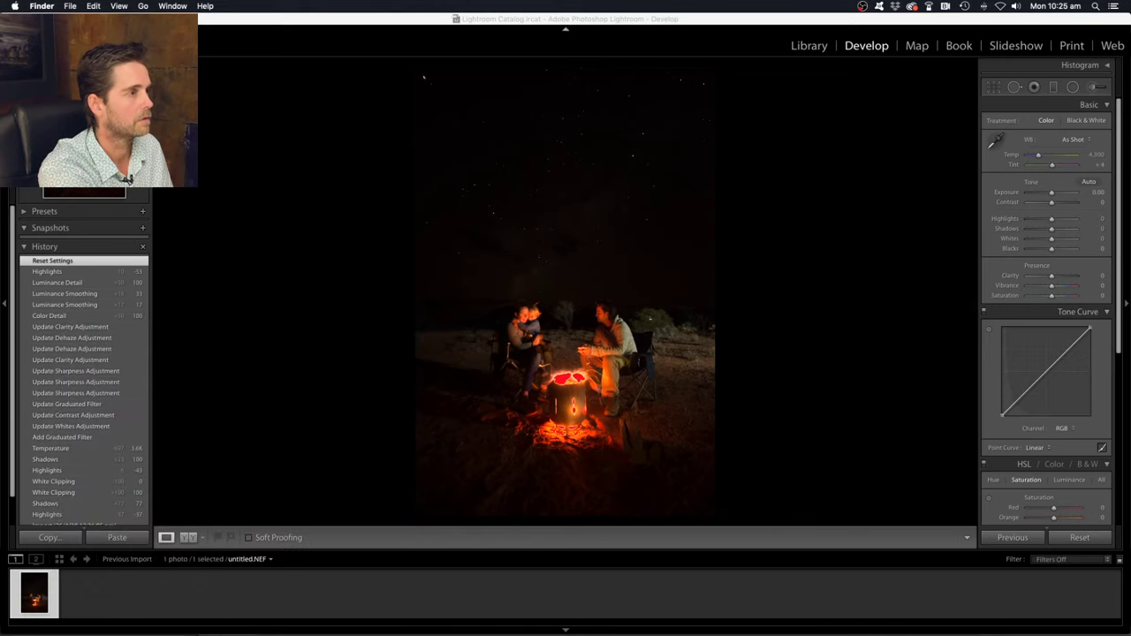
key("super+Tab")
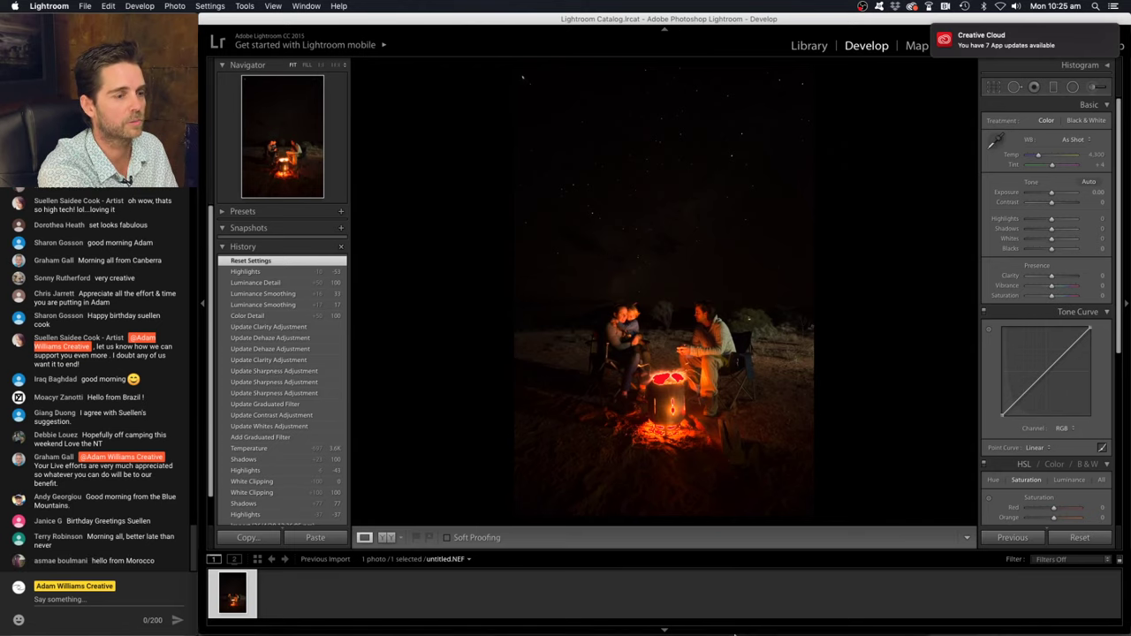
left_click(848, 620)
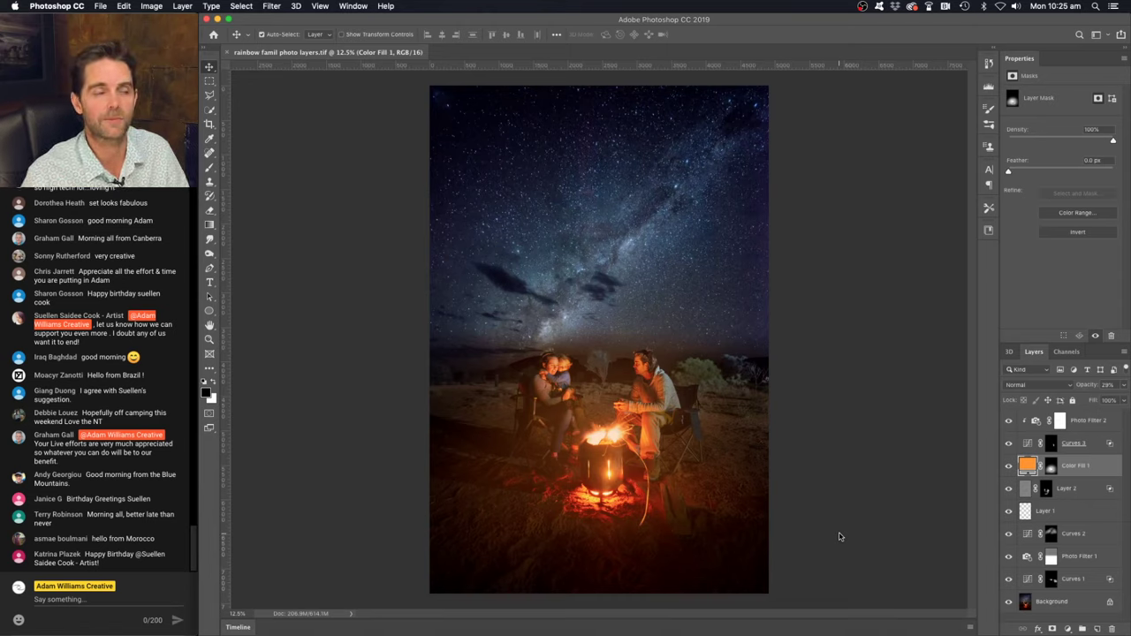
Switch back to the dark, unedited campfire frame in Lightroom's Develop module
mouse_move(804, 623)
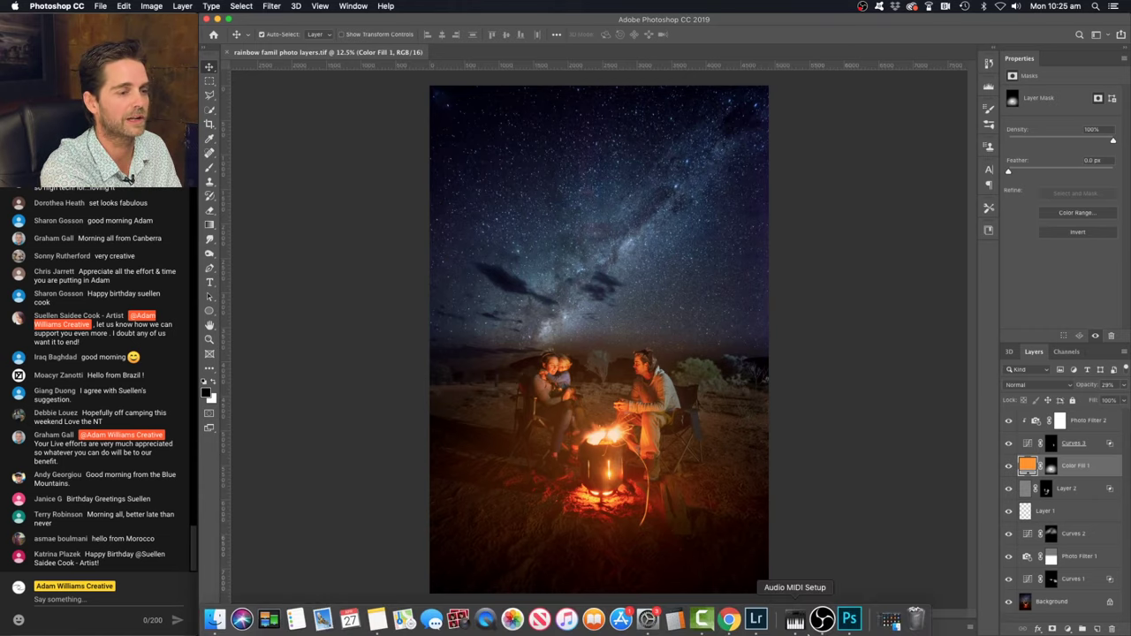
left_click(756, 620)
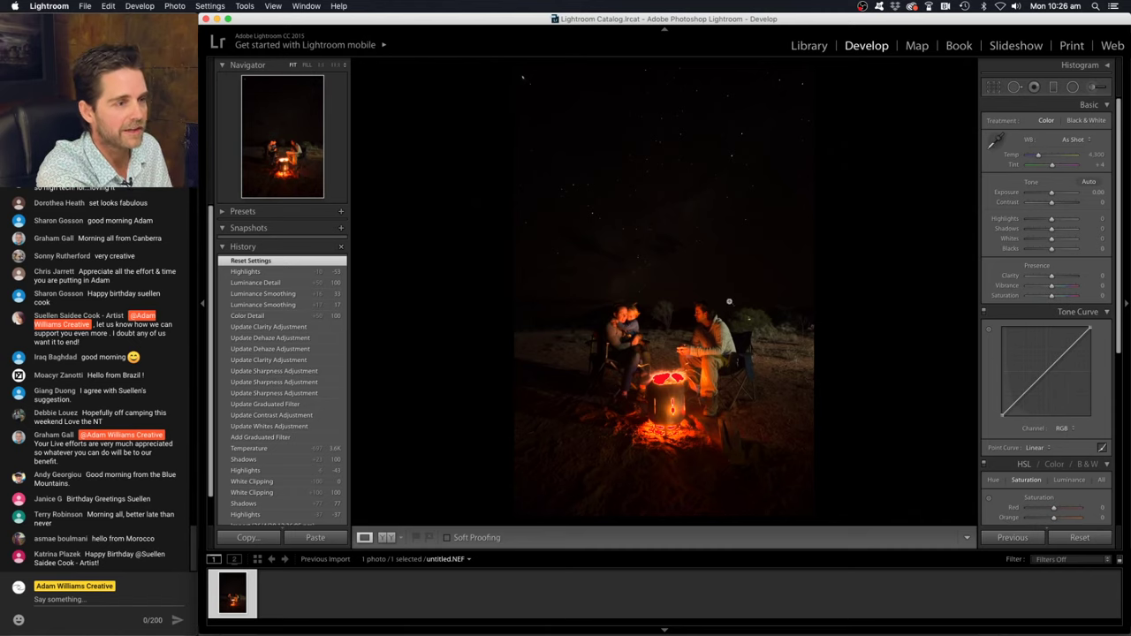
left_click(709, 326)
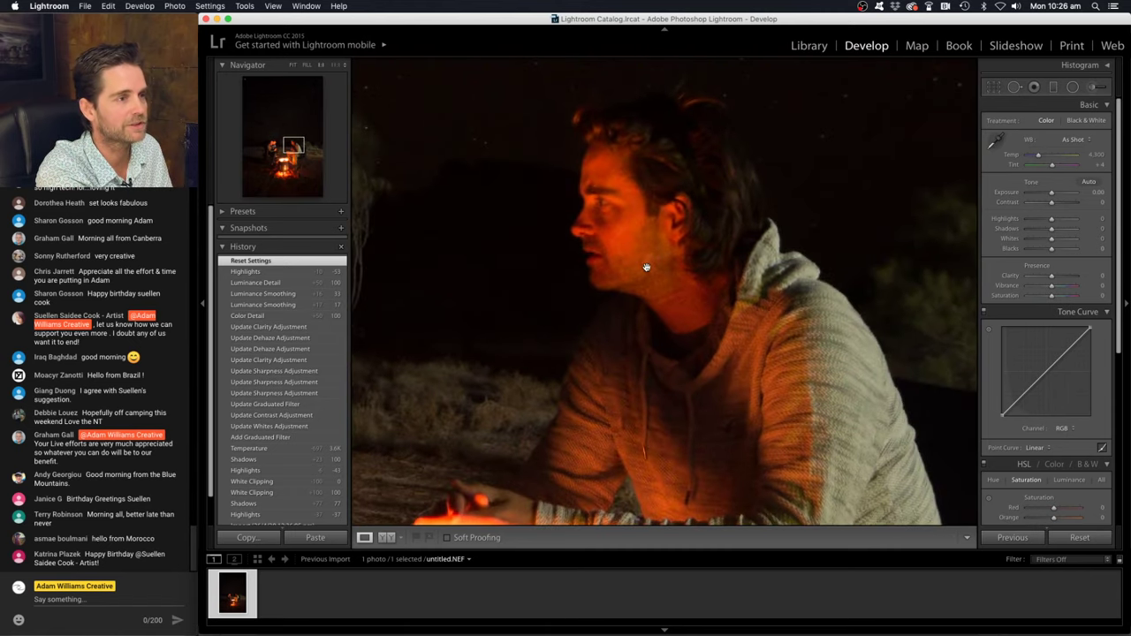
left_click_drag(674, 285, 861, 274)
left_click_drag(689, 285, 928, 242)
left_click_drag(596, 280, 752, 282)
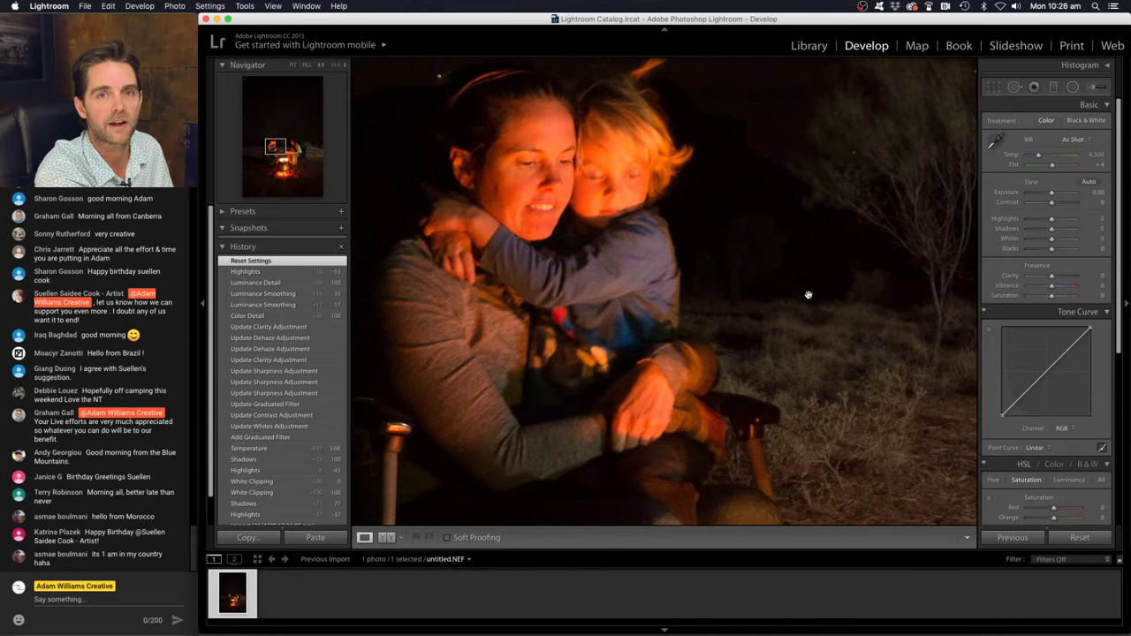
left_click_drag(890, 310, 521, 300)
left_click_drag(855, 291, 704, 304)
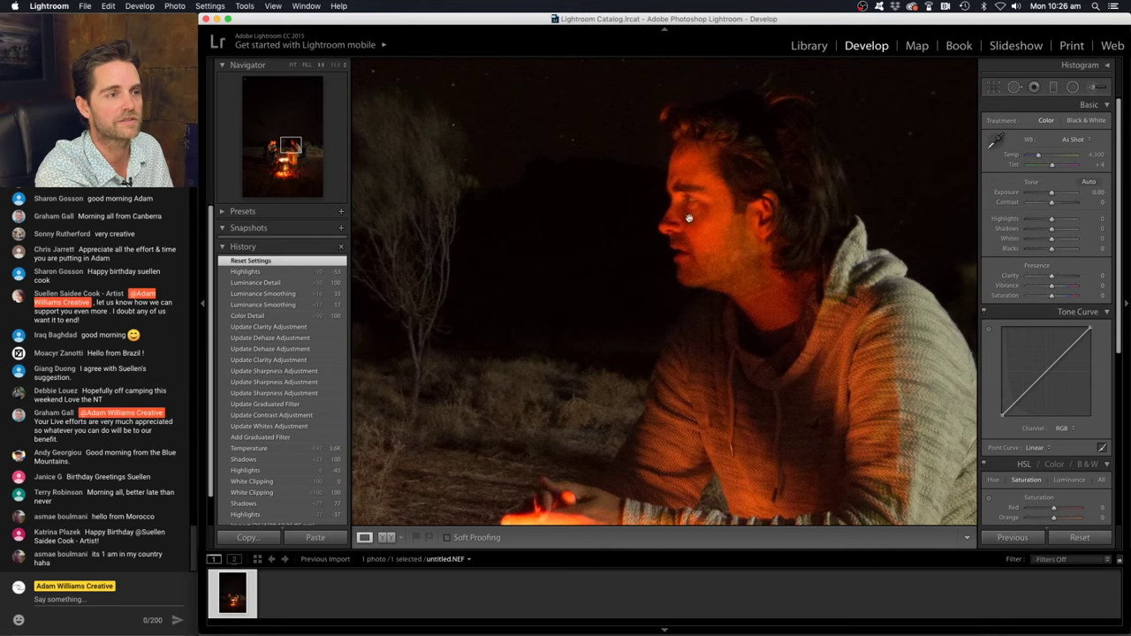
left_click_drag(578, 338, 1009, 330)
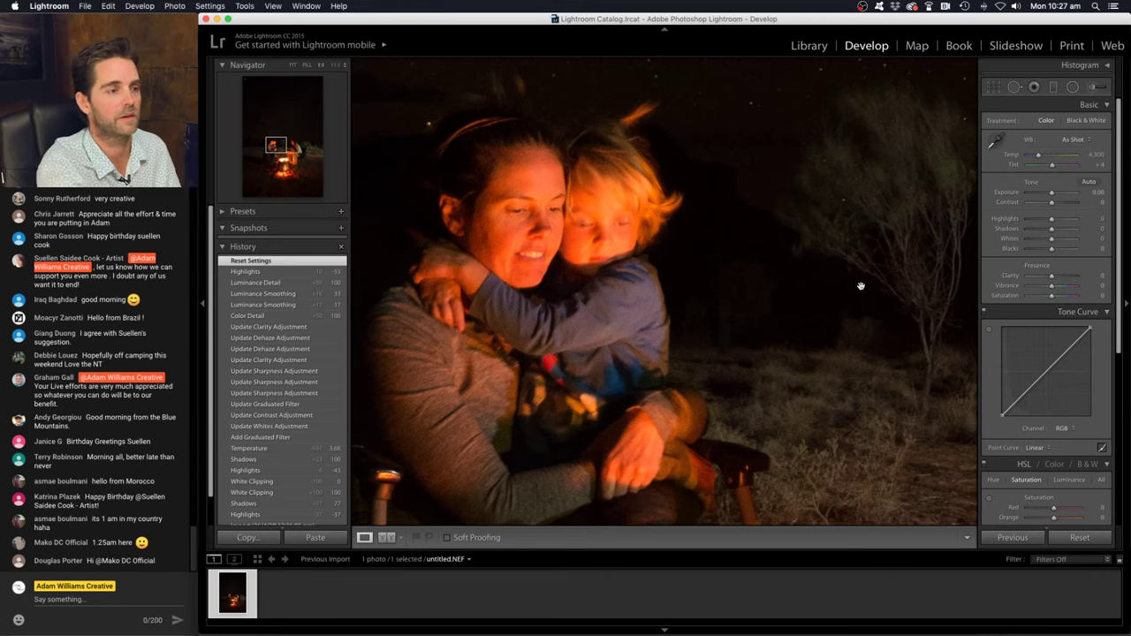
left_click_drag(861, 262, 642, 347)
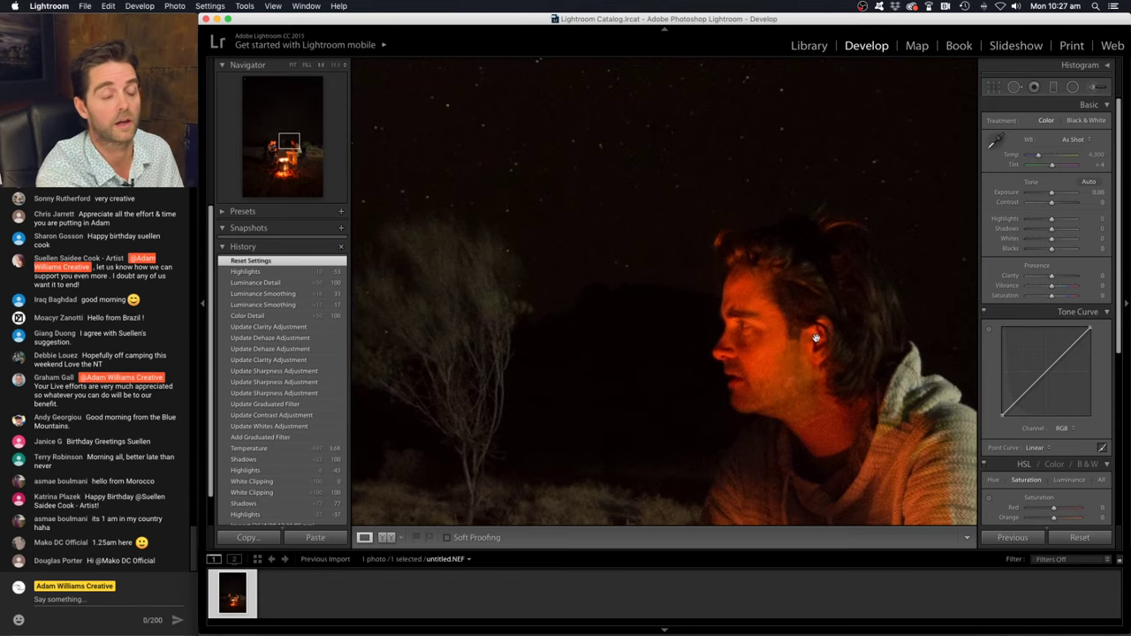
left_click_drag(804, 368, 802, 316)
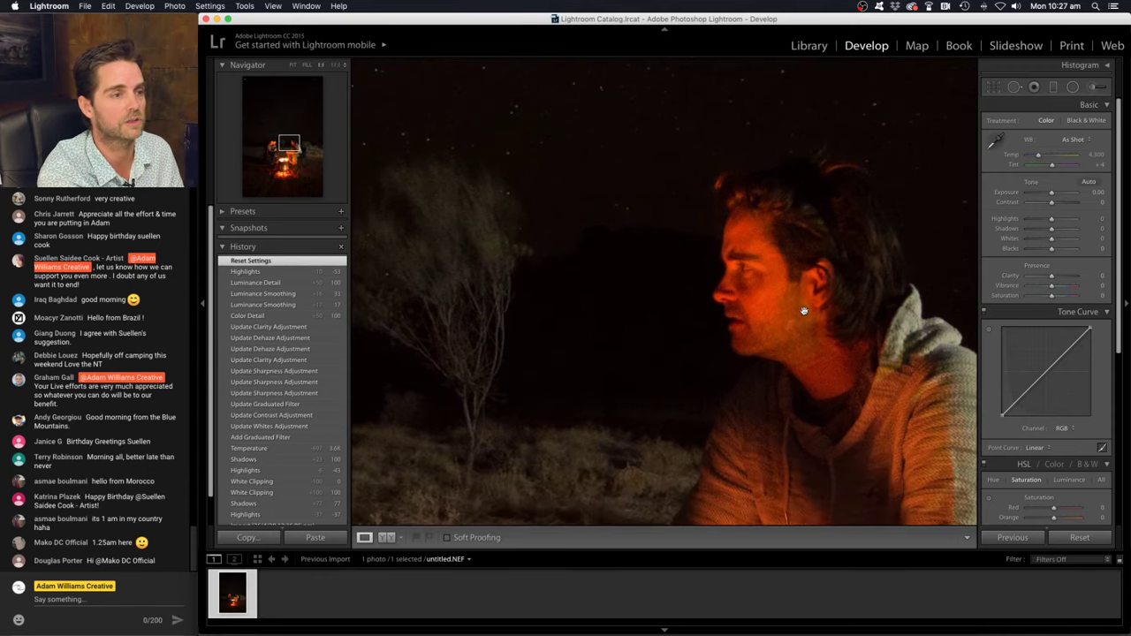
left_click(792, 302)
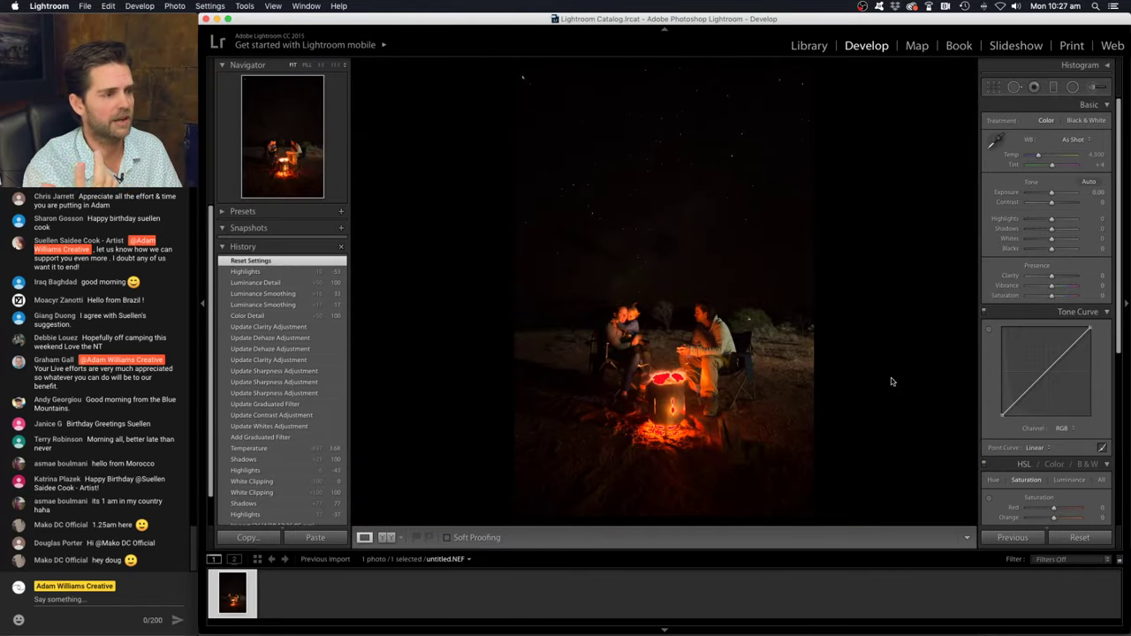
Expand the histogram so the fire's clipped highlights show in red
left_click(1105, 68)
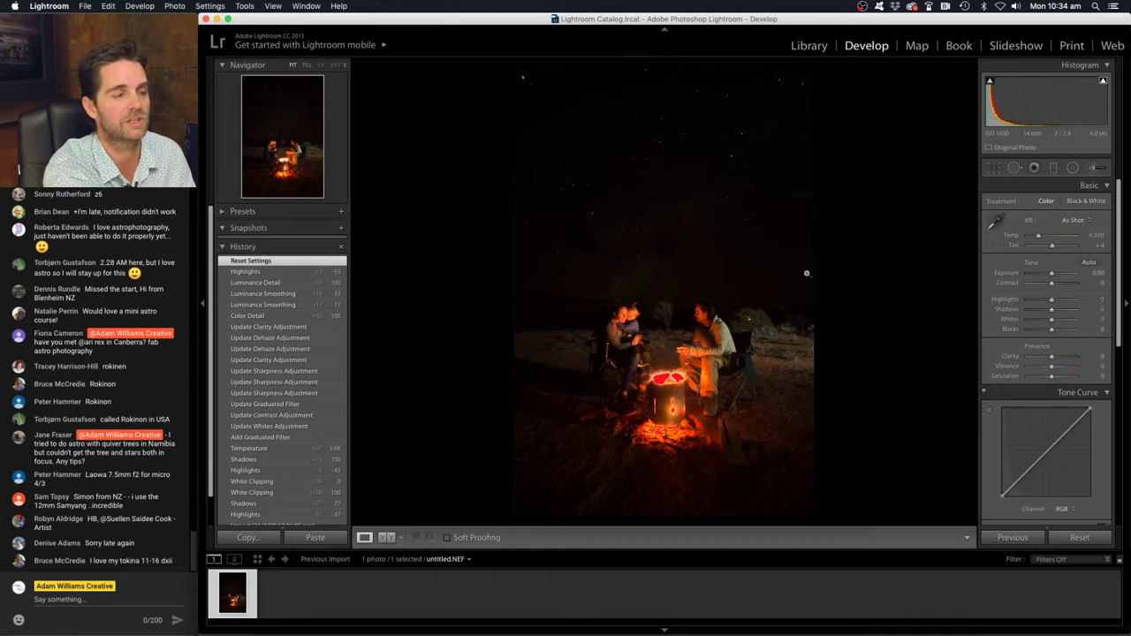
Zoom 1:1 onto the fire bucket and lower Highlights to -40
left_click(672, 386)
left_click_drag(733, 420, 709, 199)
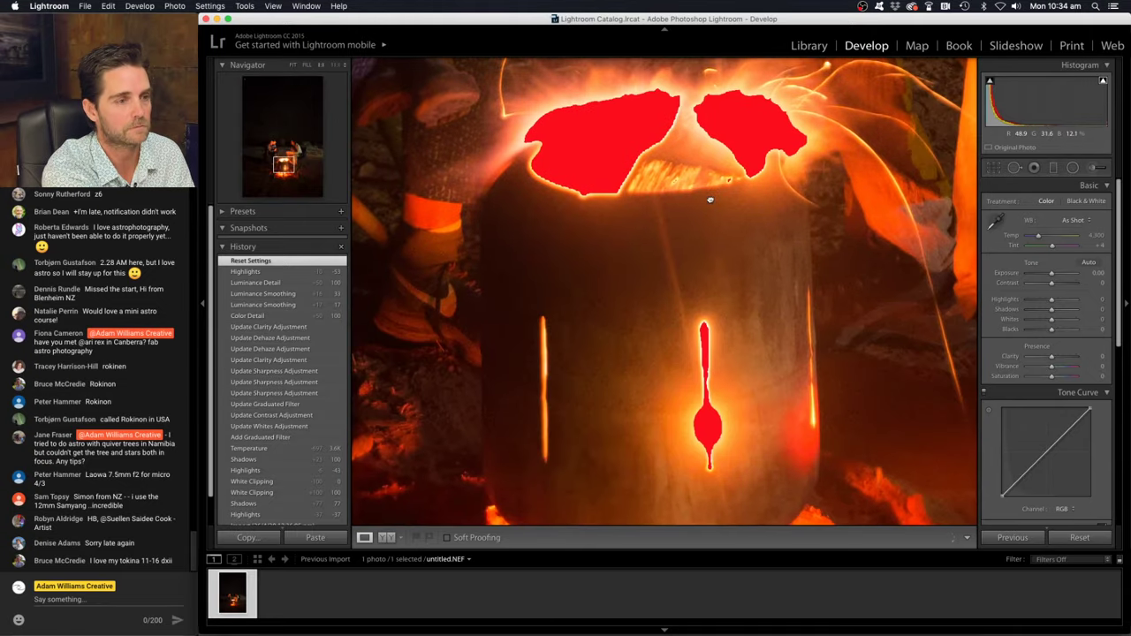
mouse_move(1054, 301)
left_mouse_down()
mouse_move(1038, 303)
mouse_move(1048, 308)
left_mouse_up()
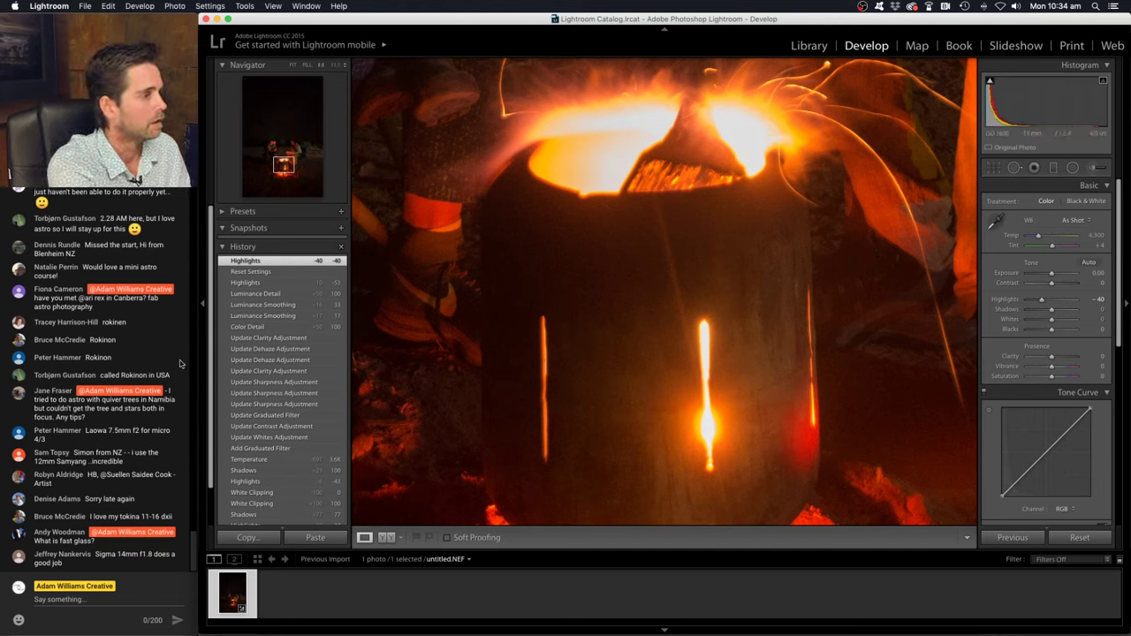
scroll(137, 371, "up", 2)
scroll(137, 370, "up", 5)
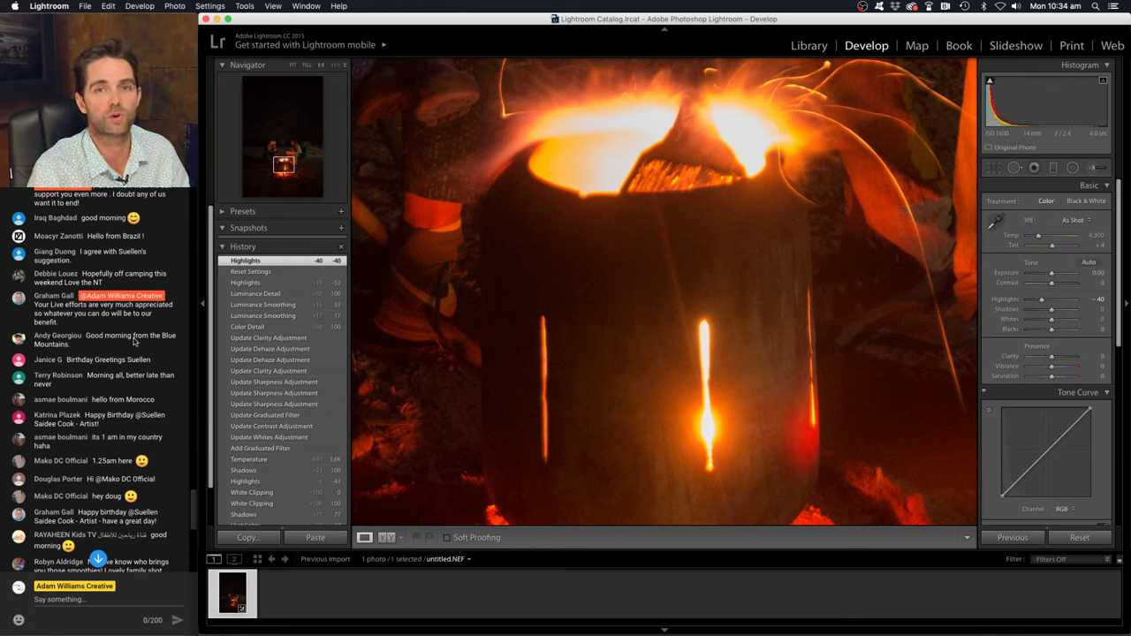
scroll(103, 344, "down", 8)
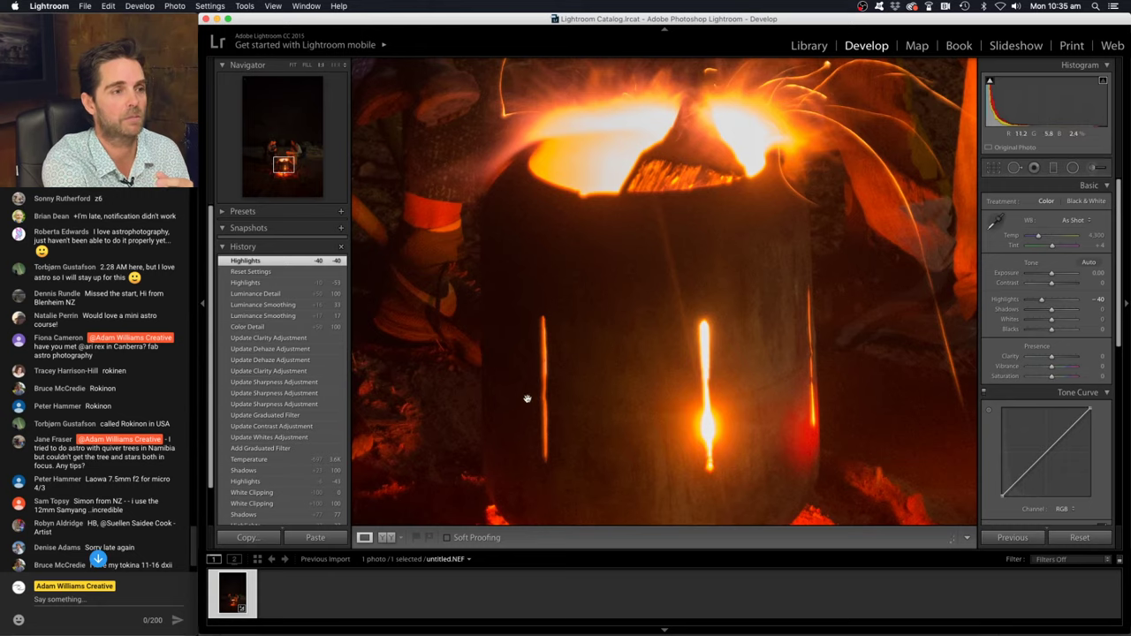
left_click(609, 341)
Return from 1:1 zoom to fit the whole family campfire photo in view
left_click(610, 341)
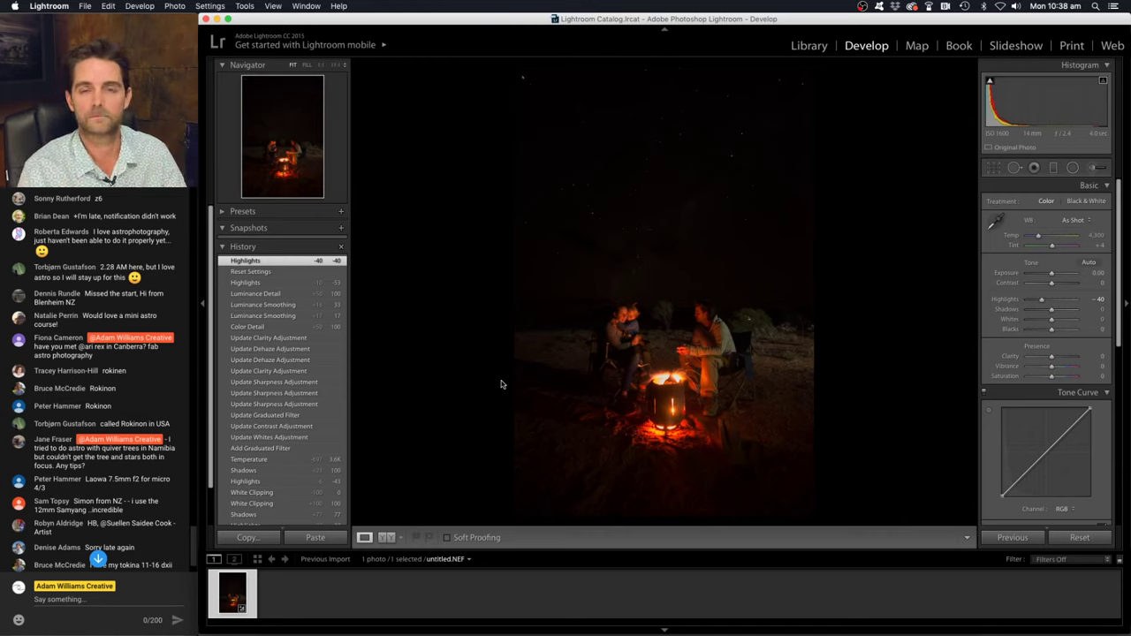
Scroll down the Develop module's right-hand panels, with Highlights still at -40
scroll(283, 354, "down", 1)
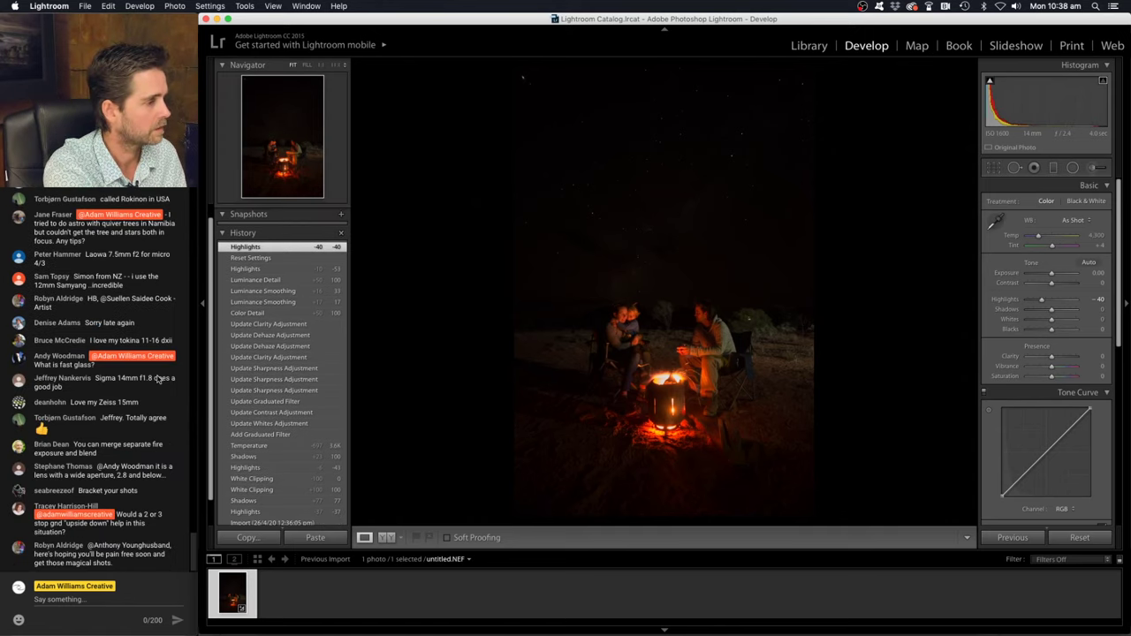
scroll(156, 380, "down", 5)
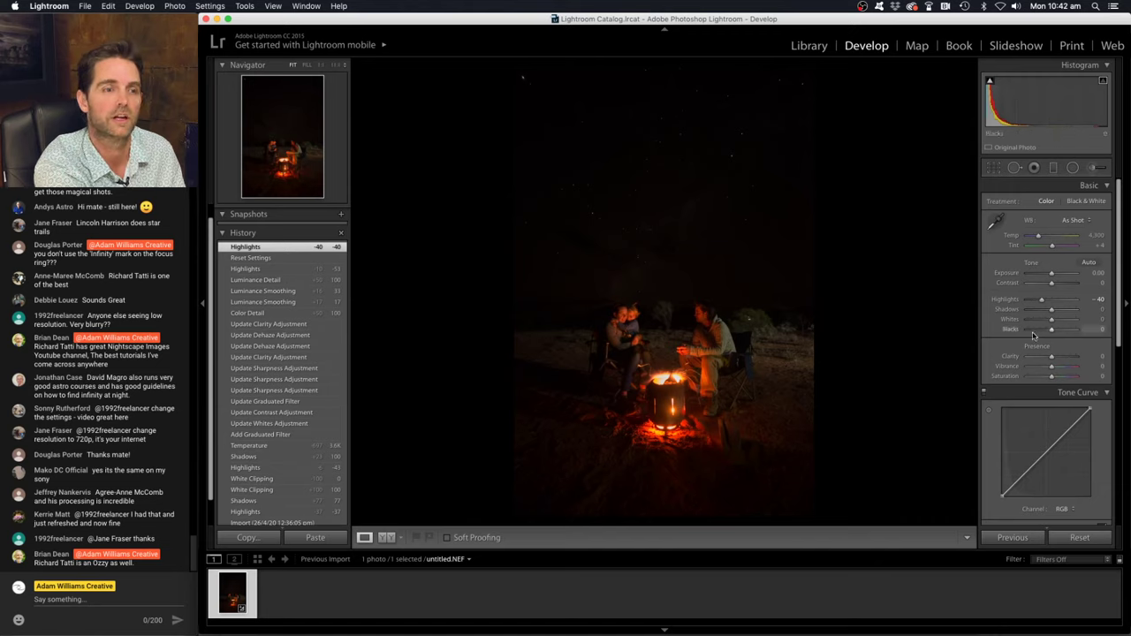
Set Highlights to -36 and Shadows to +65, trying Whites at +100 then resetting it to 0
scroll(1037, 353, "down", 3)
scroll(1037, 353, "up", 3)
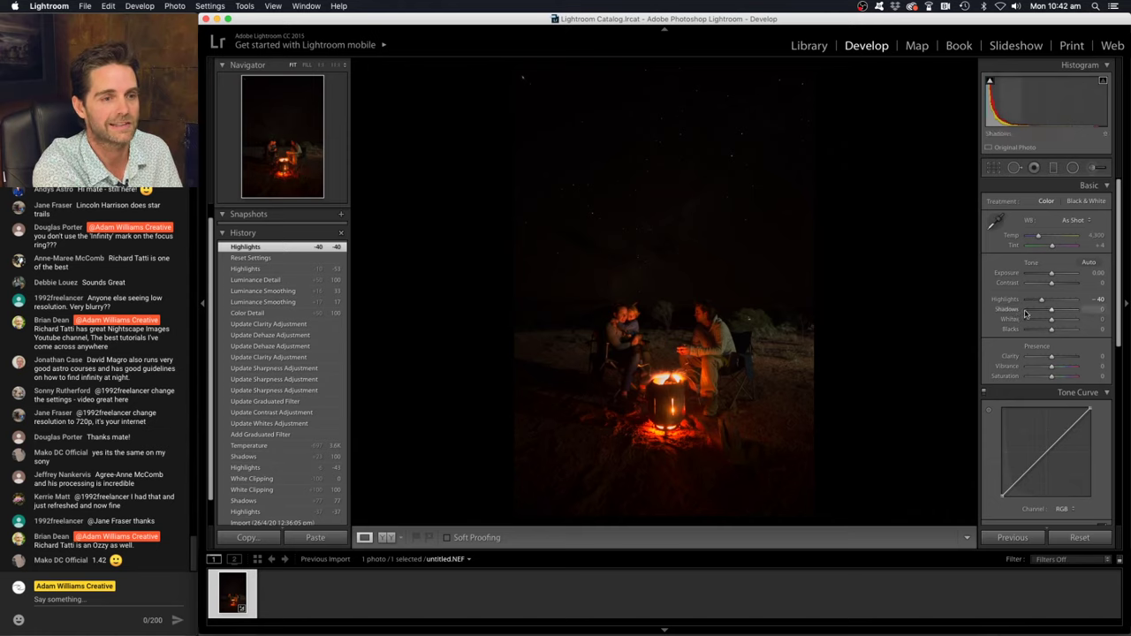
left_click_drag(1041, 303, 1043, 302)
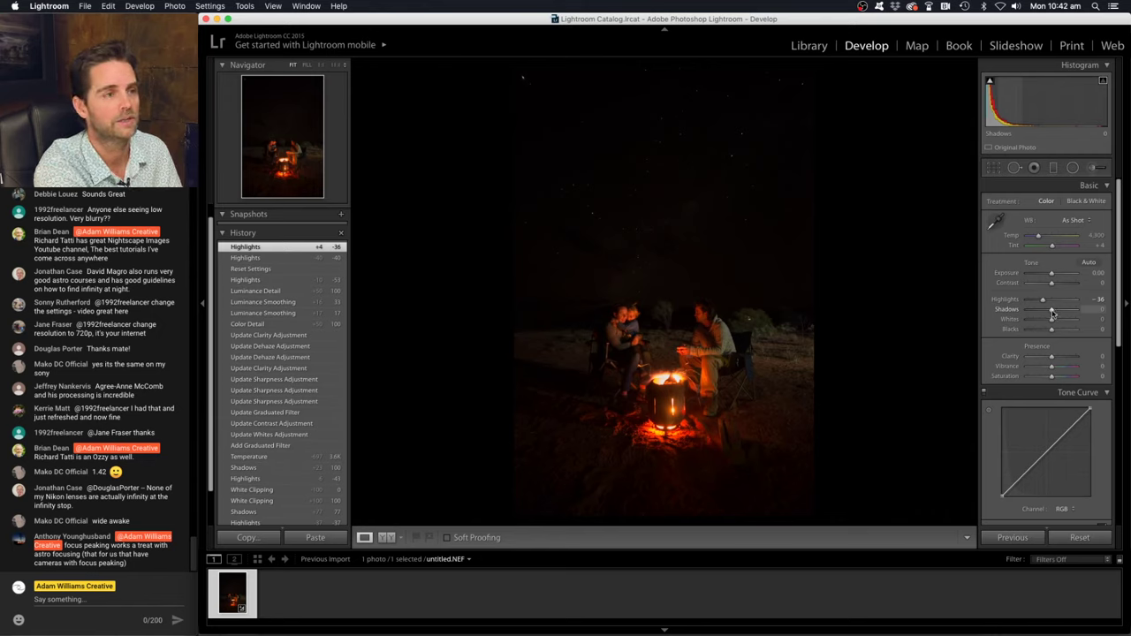
left_click_drag(1051, 314, 1068, 310)
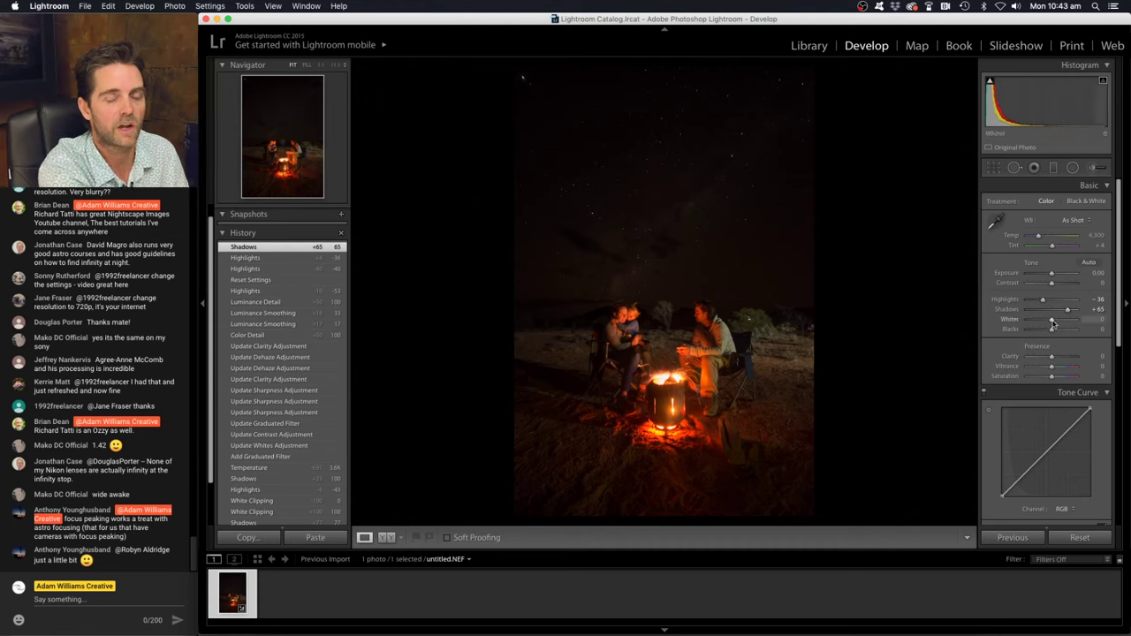
left_click_drag(1052, 324, 1086, 321)
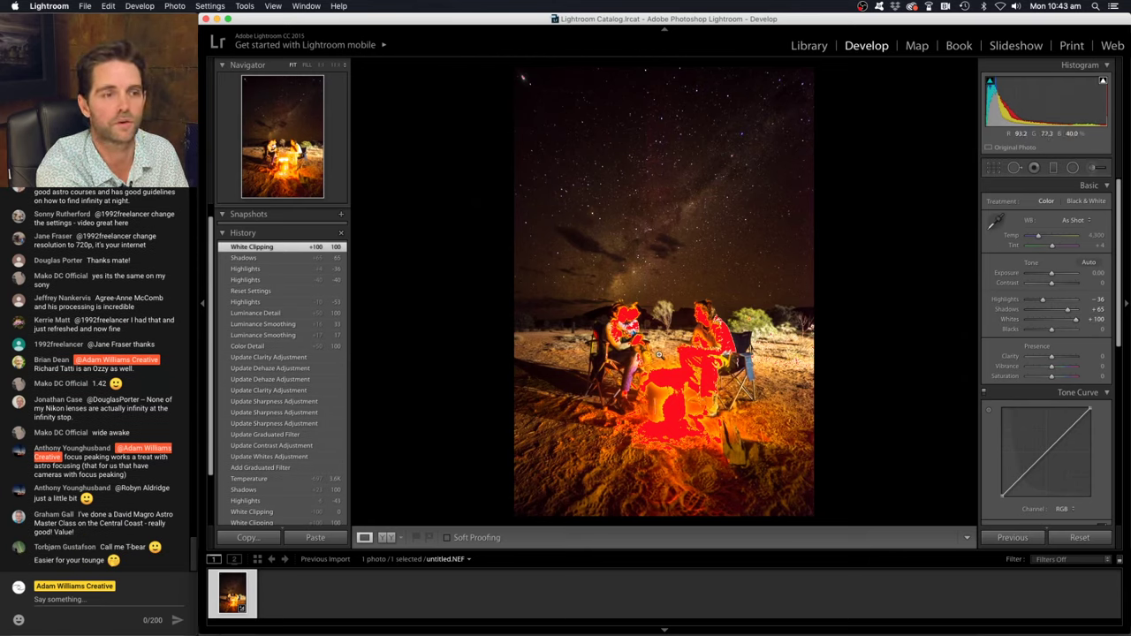
double_click(1076, 322)
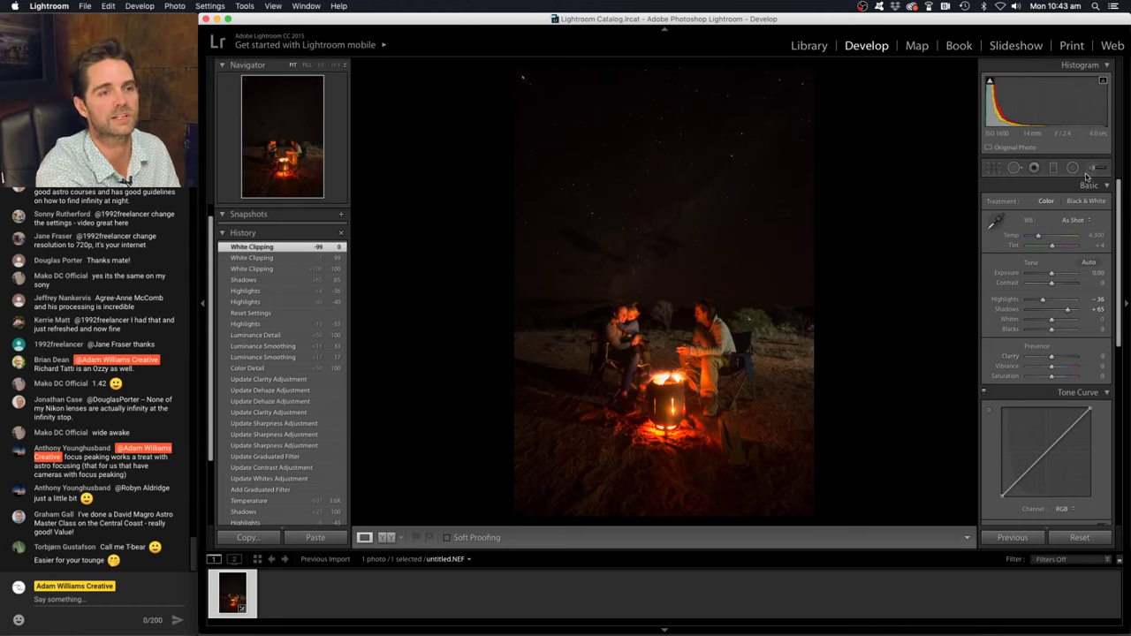
Draw a graduated filter across the sky with Exposure 4.00 and Temp 100
left_click(1053, 168)
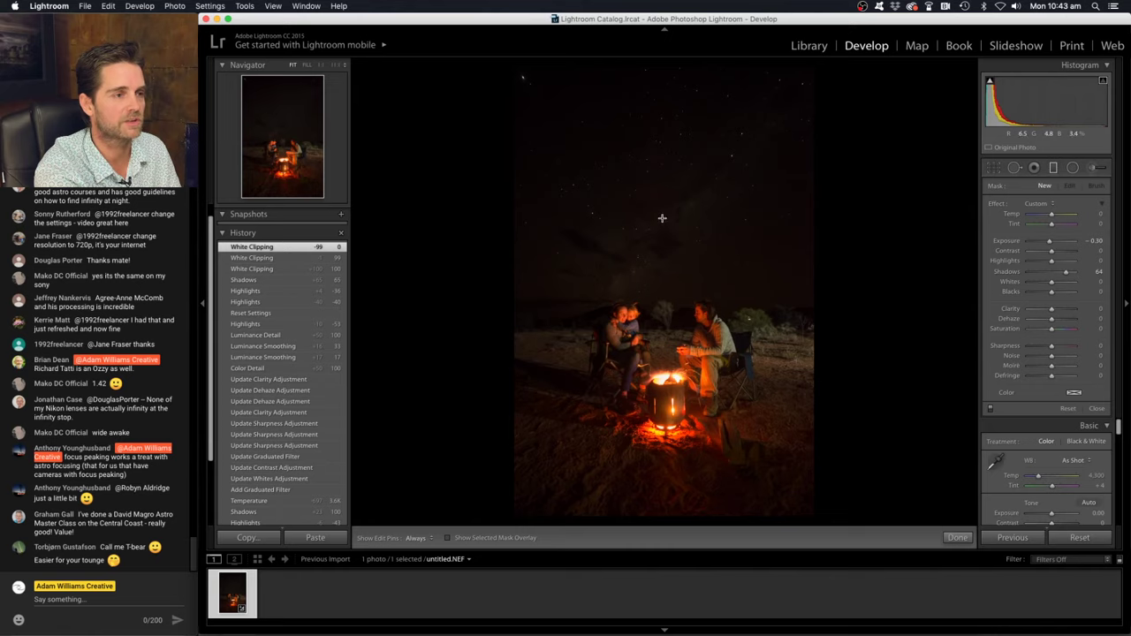
left_click_drag(660, 217, 660, 238)
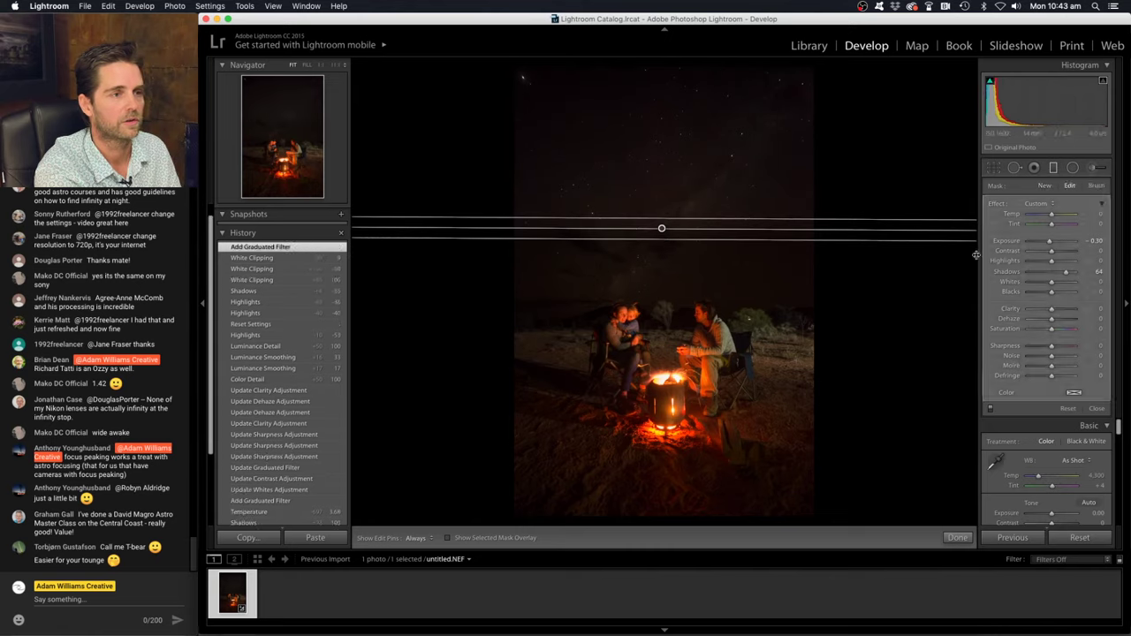
double_click(1052, 215)
mouse_move(1051, 227)
left_mouse_down()
mouse_move(1106, 222)
mouse_move(968, 238)
mouse_move(1050, 231)
left_mouse_up()
left_click_drag(1052, 240, 1075, 238)
left_click(1072, 216)
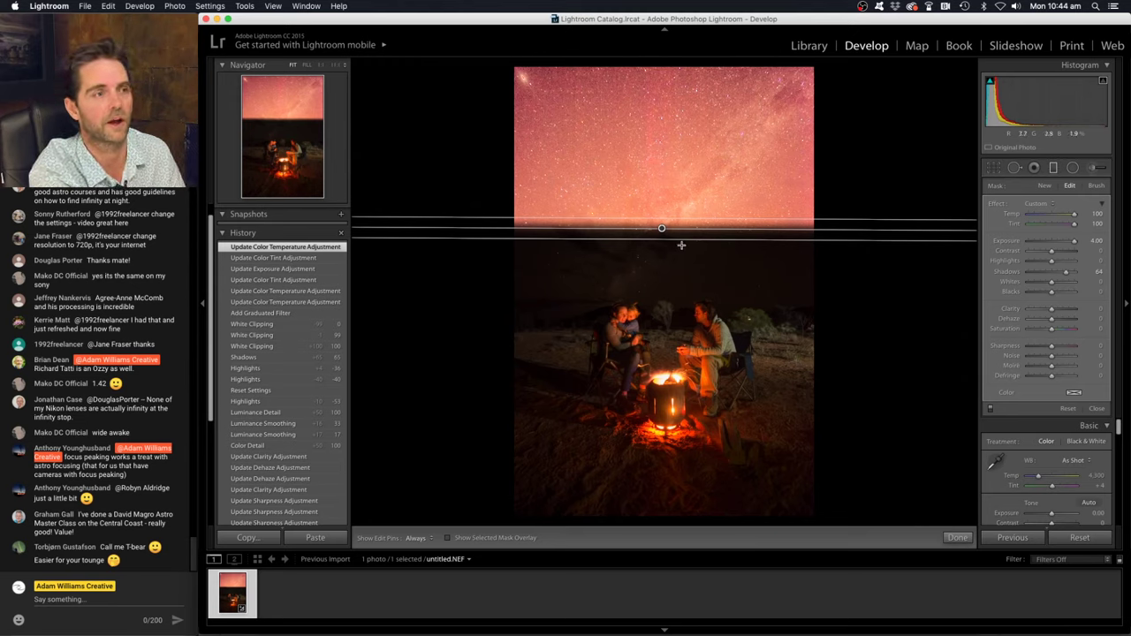
Reposition the gradient lower toward the family, then remove all graduated filters
left_click_drag(687, 239, 681, 329)
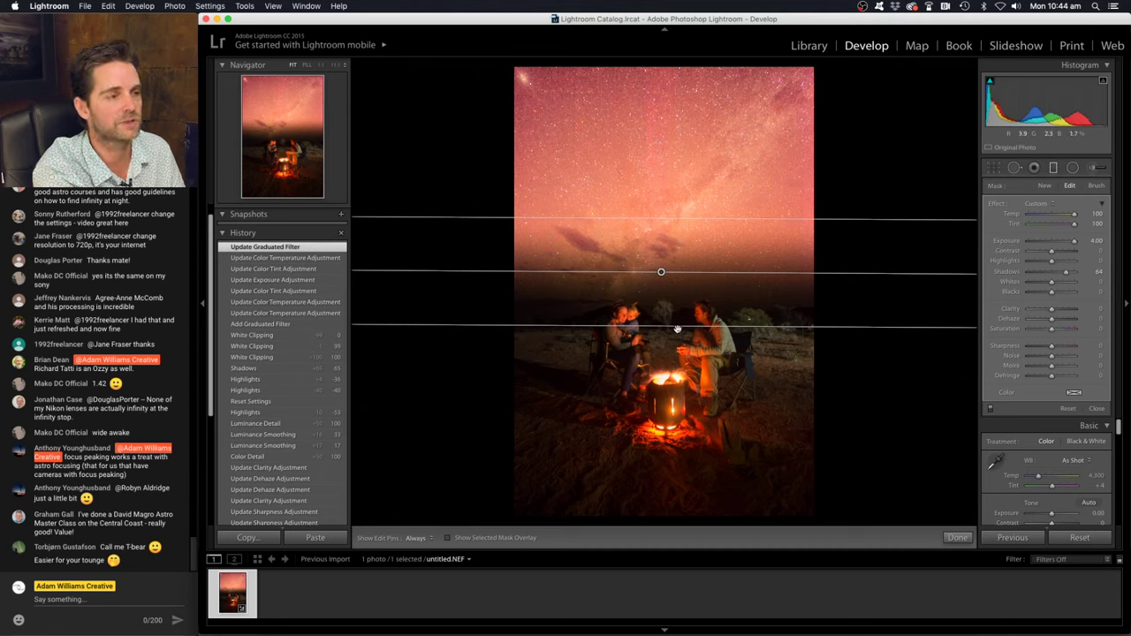
left_click_drag(677, 328, 683, 85)
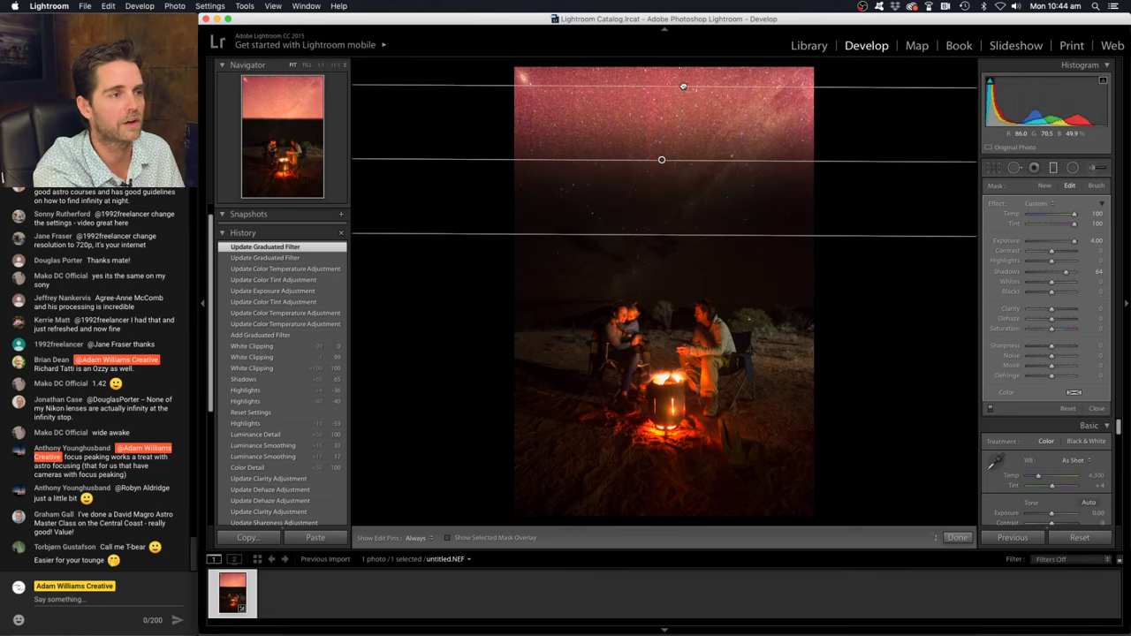
left_click_drag(677, 235, 671, 363)
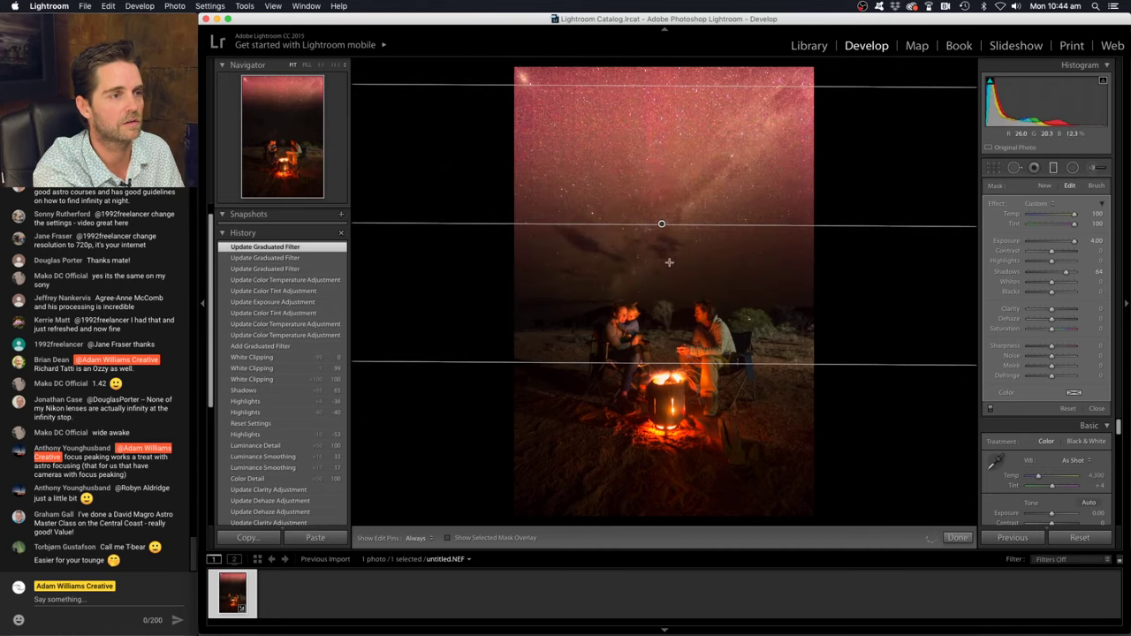
left_click_drag(661, 224, 661, 276)
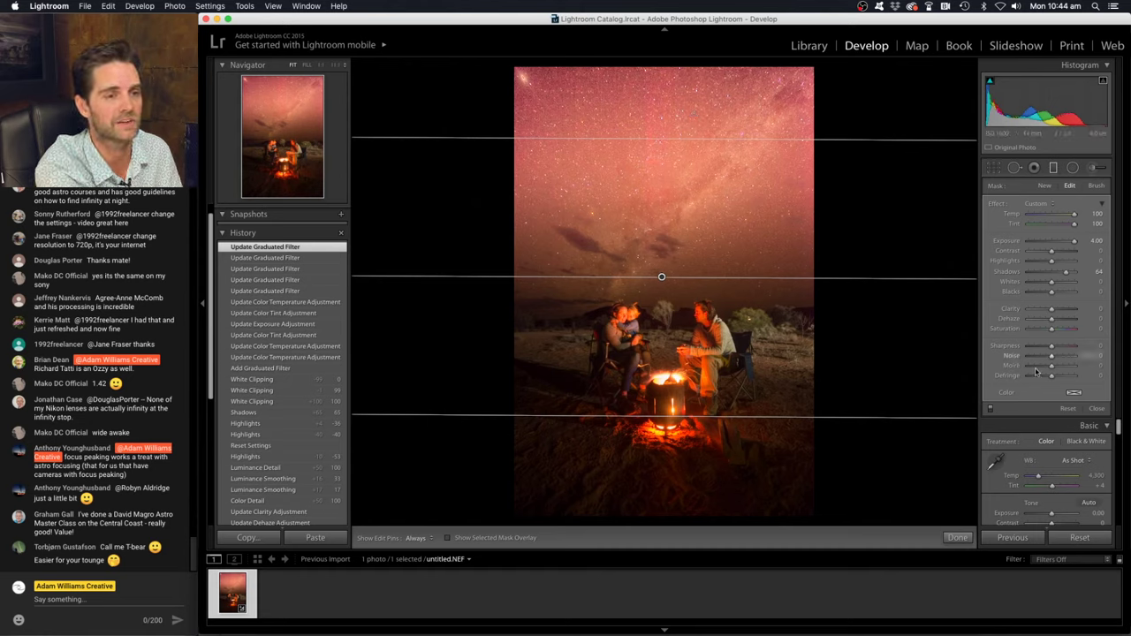
left_click(1067, 408)
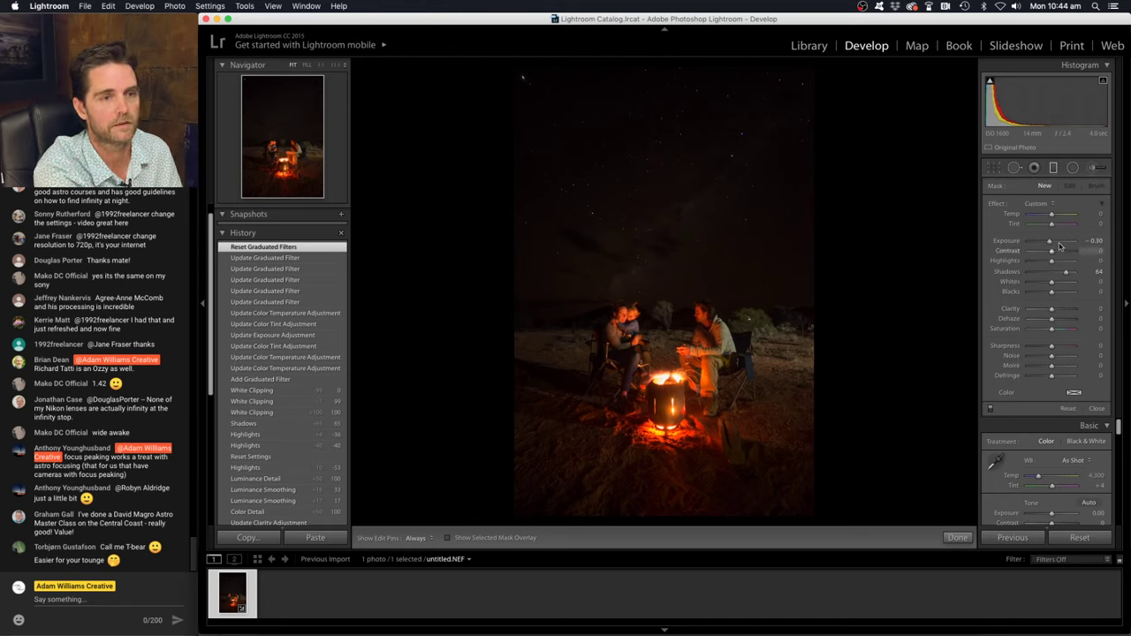
Reopen the Graduated Filter, zero its effects, and test Shadows at 75 and 72, resetting each to 0
left_click(1053, 167)
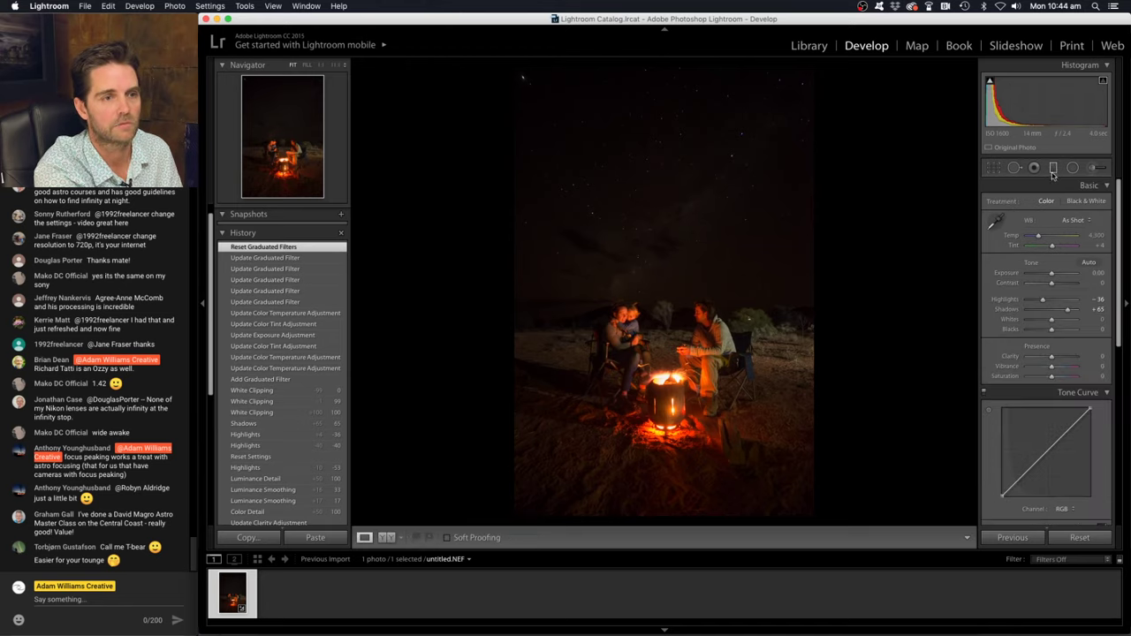
left_click(1053, 167)
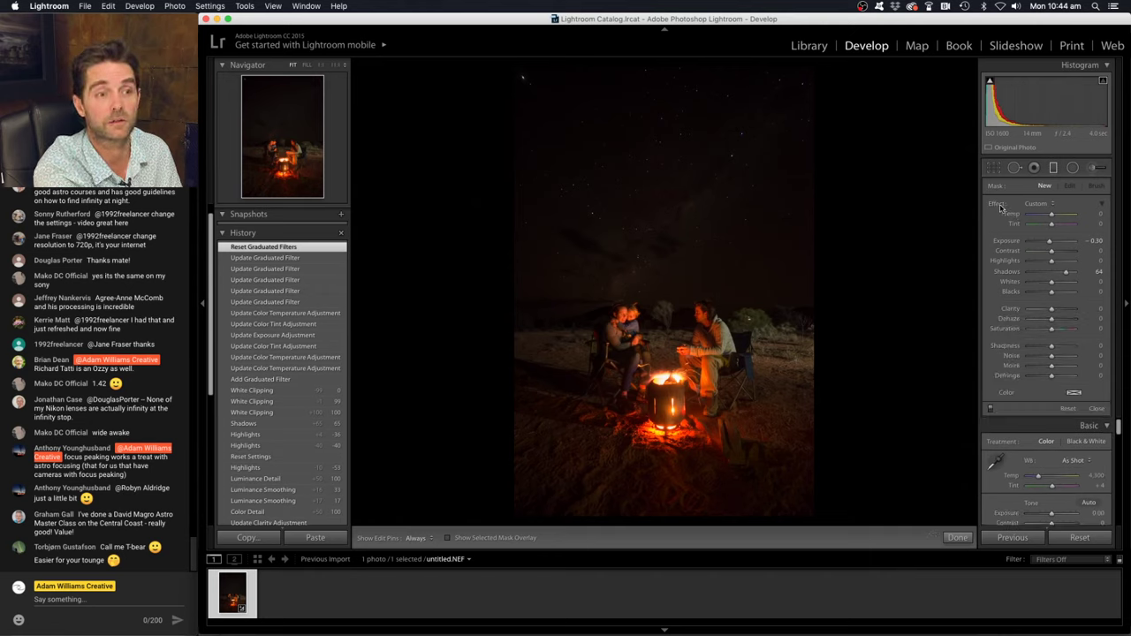
double_click(998, 205)
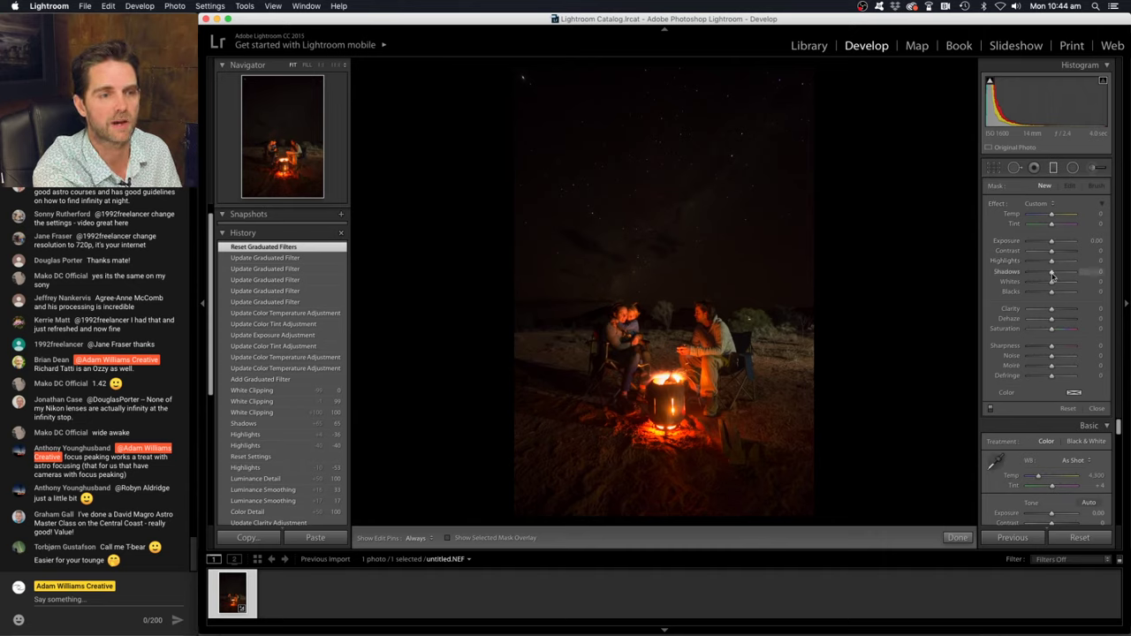
left_click_drag(1052, 272, 1070, 276)
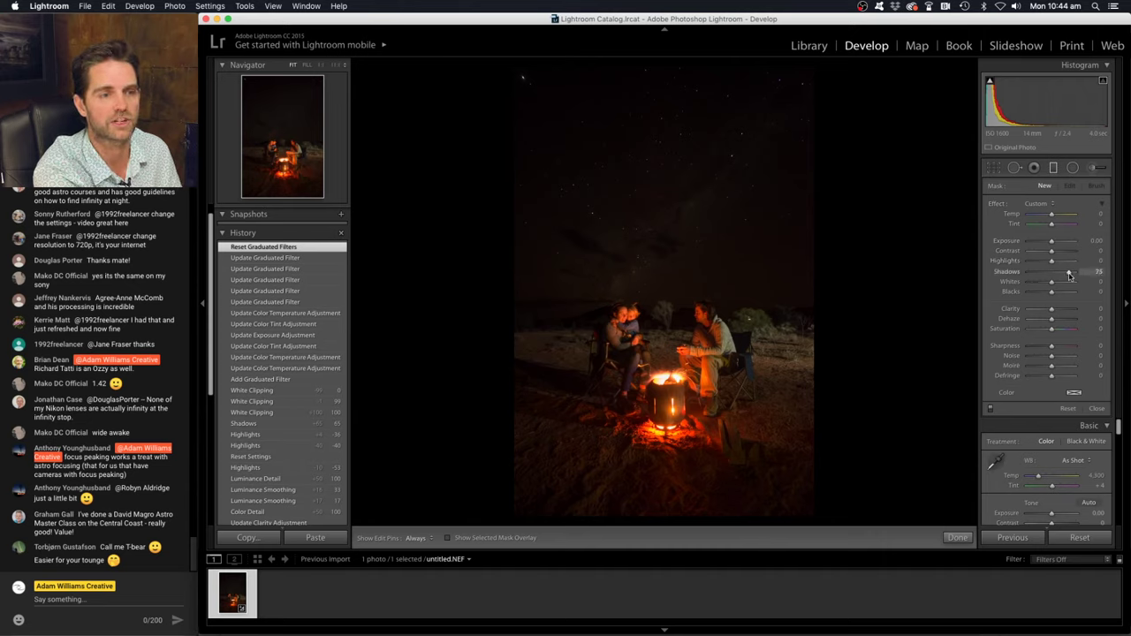
double_click(998, 205)
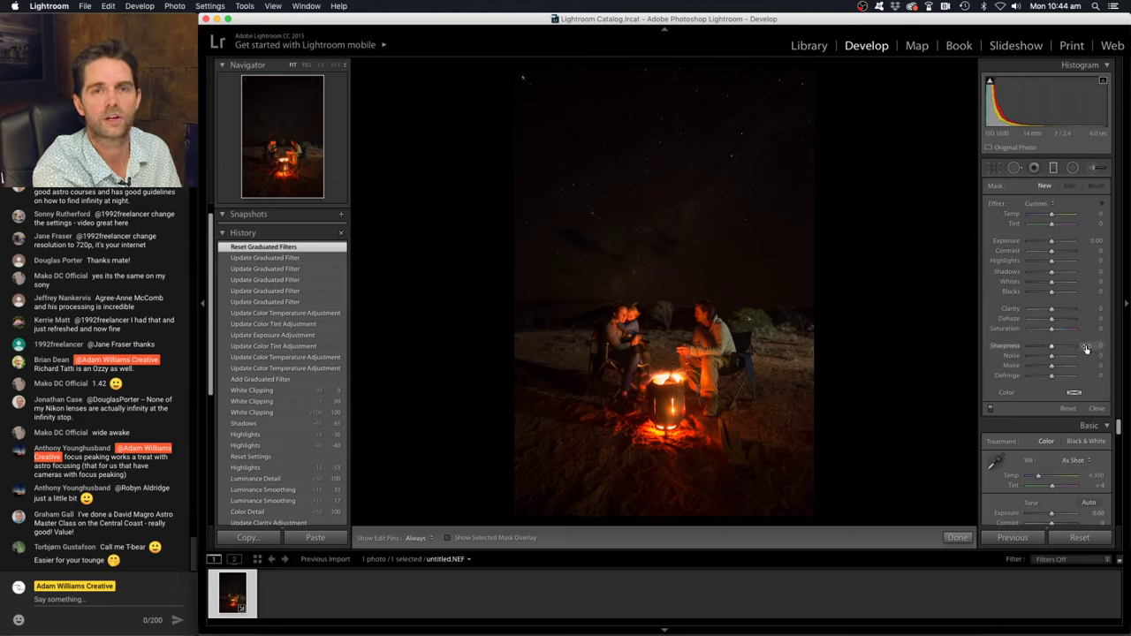
left_click_drag(1052, 272, 1068, 273)
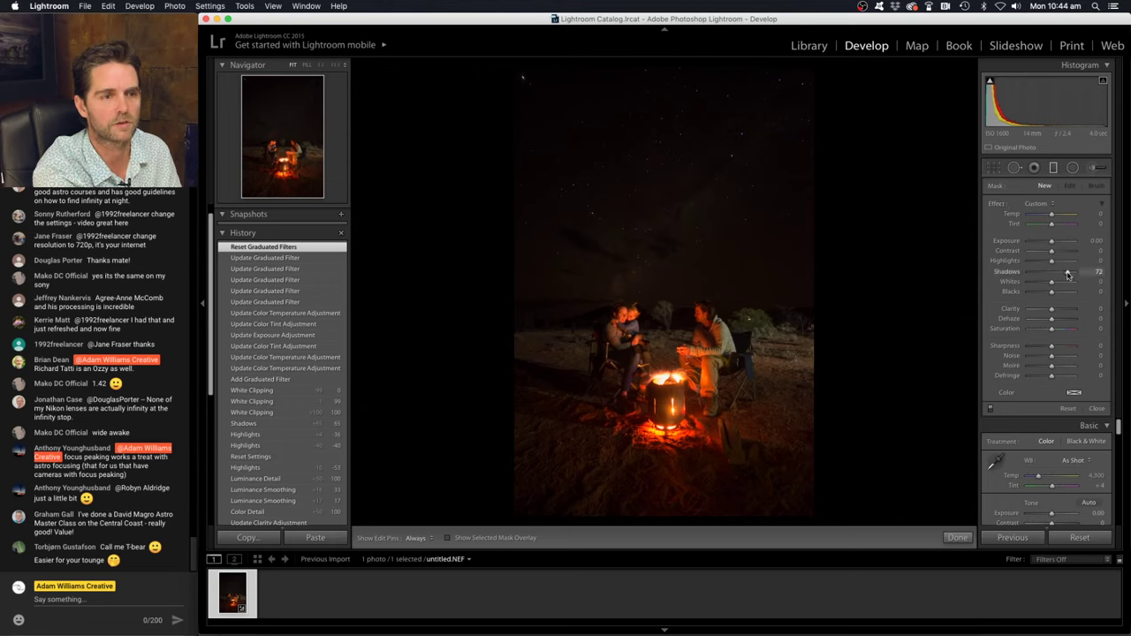
double_click(998, 205)
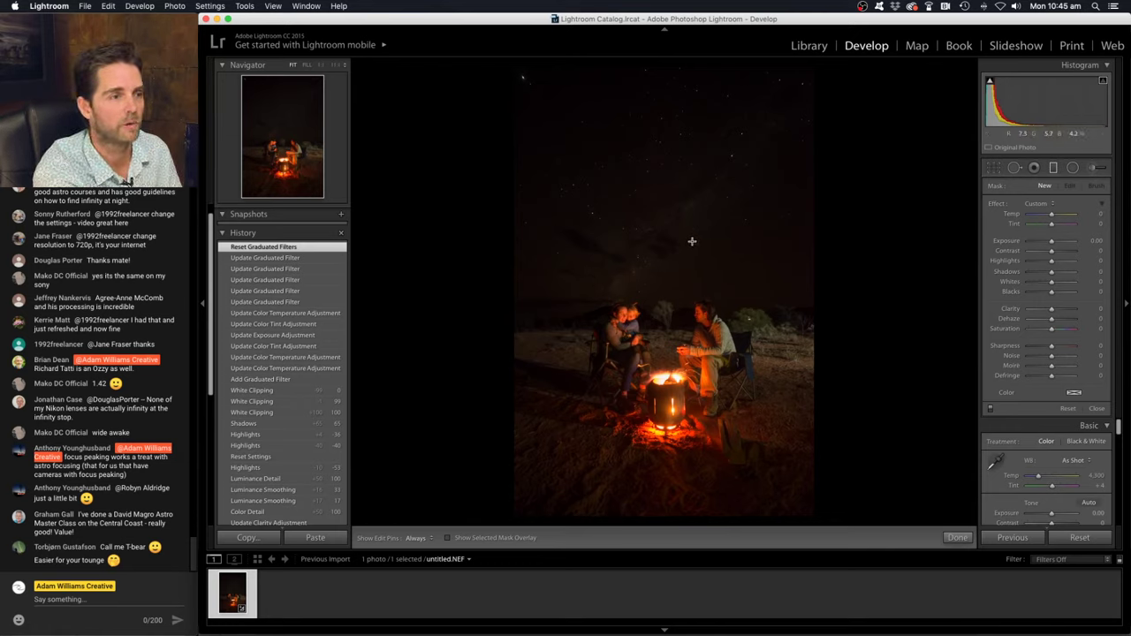
Draw a graduated filter from the upper sky to the horizon with Whites 100, Contrast -100 and Clarity 100
left_click_drag(672, 214, 670, 336)
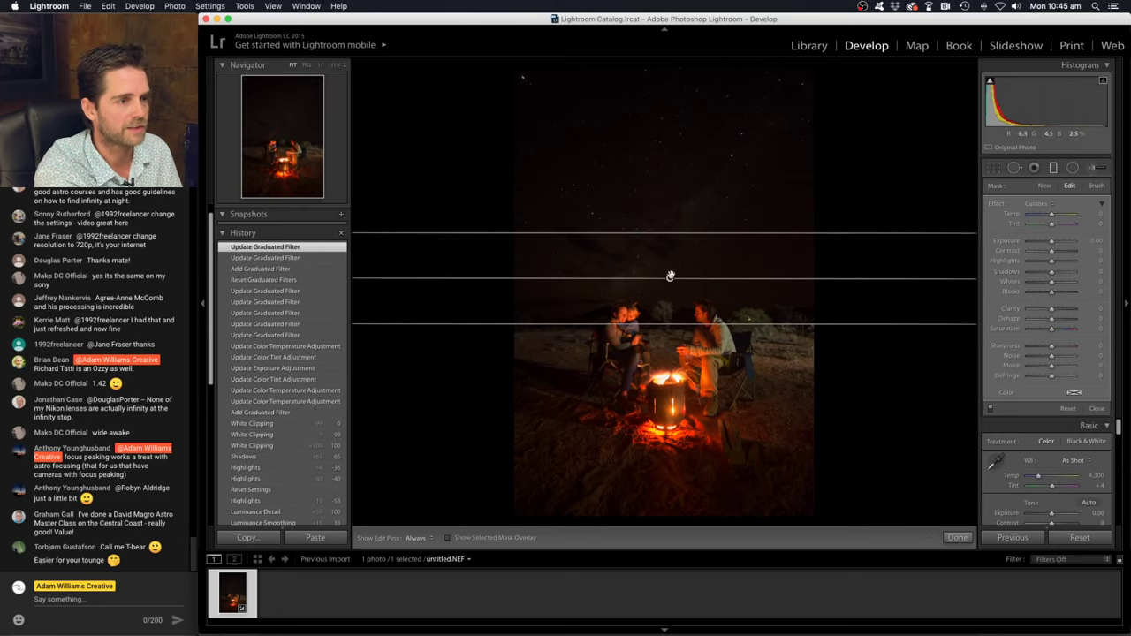
left_click_drag(669, 289, 668, 292)
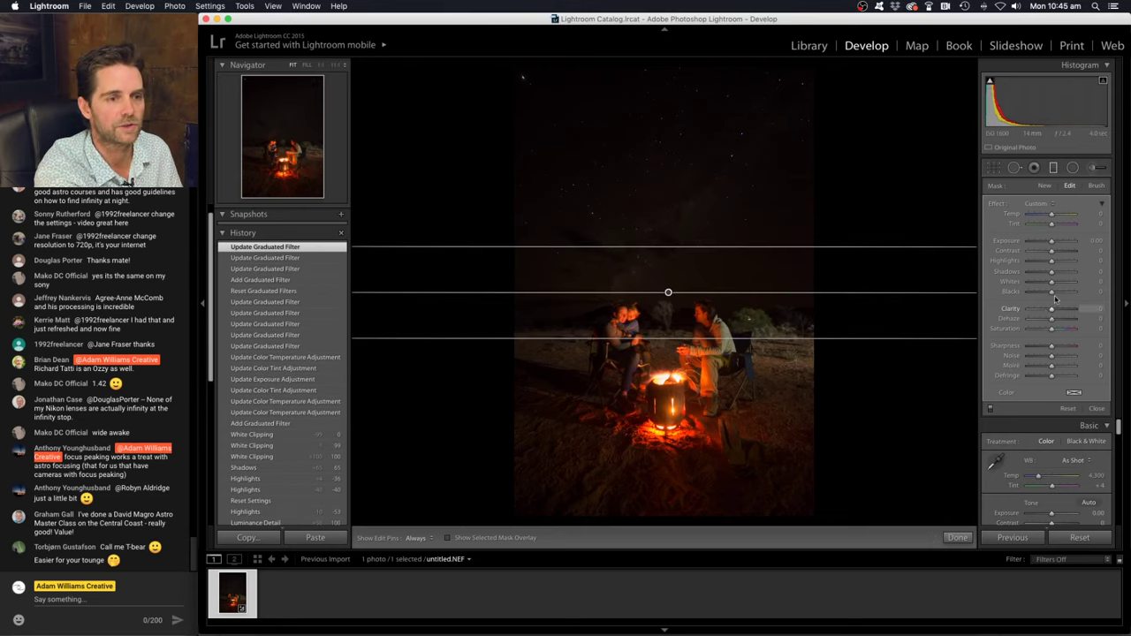
left_click_drag(1053, 283, 1104, 281)
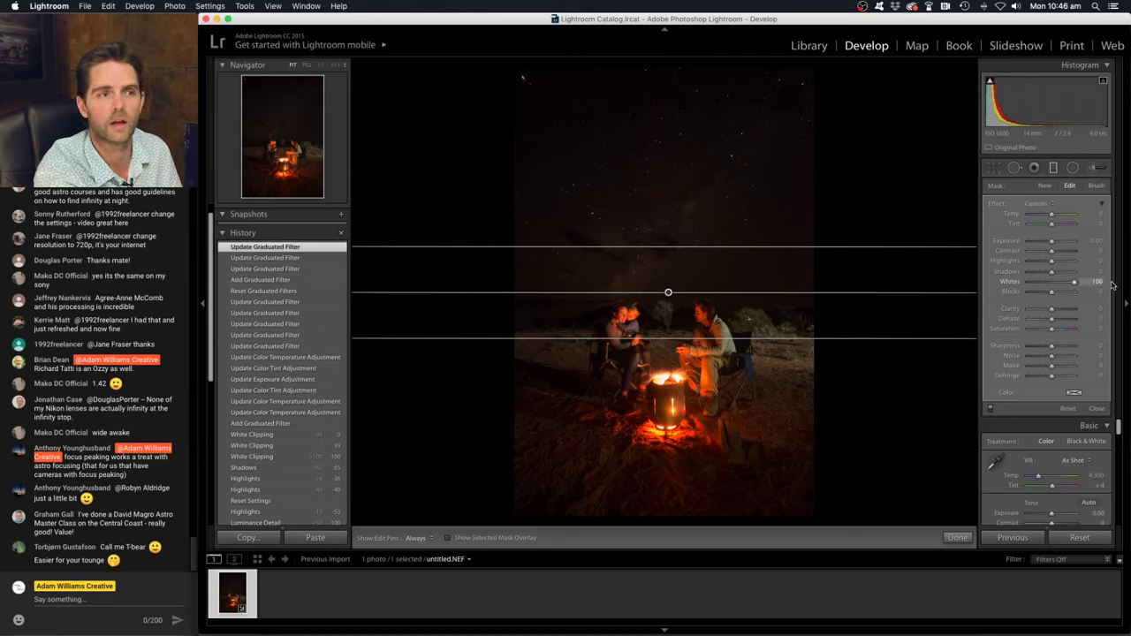
mouse_move(1115, 285)
left_mouse_down()
mouse_move(1055, 287)
mouse_move(1120, 286)
left_mouse_up()
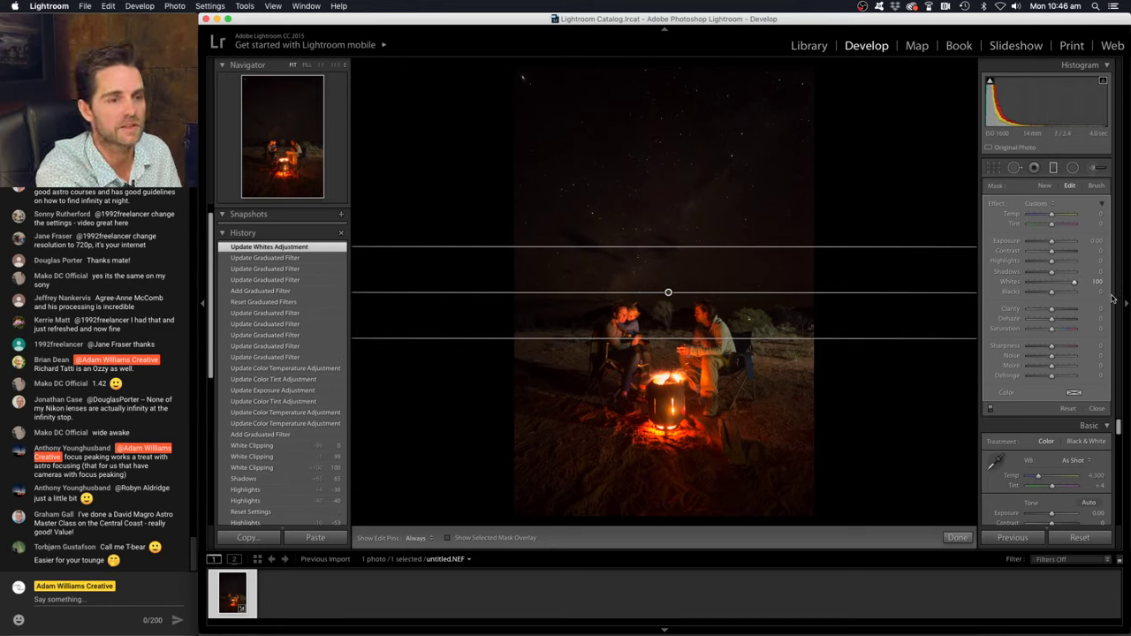
left_click_drag(1053, 257, 1020, 257)
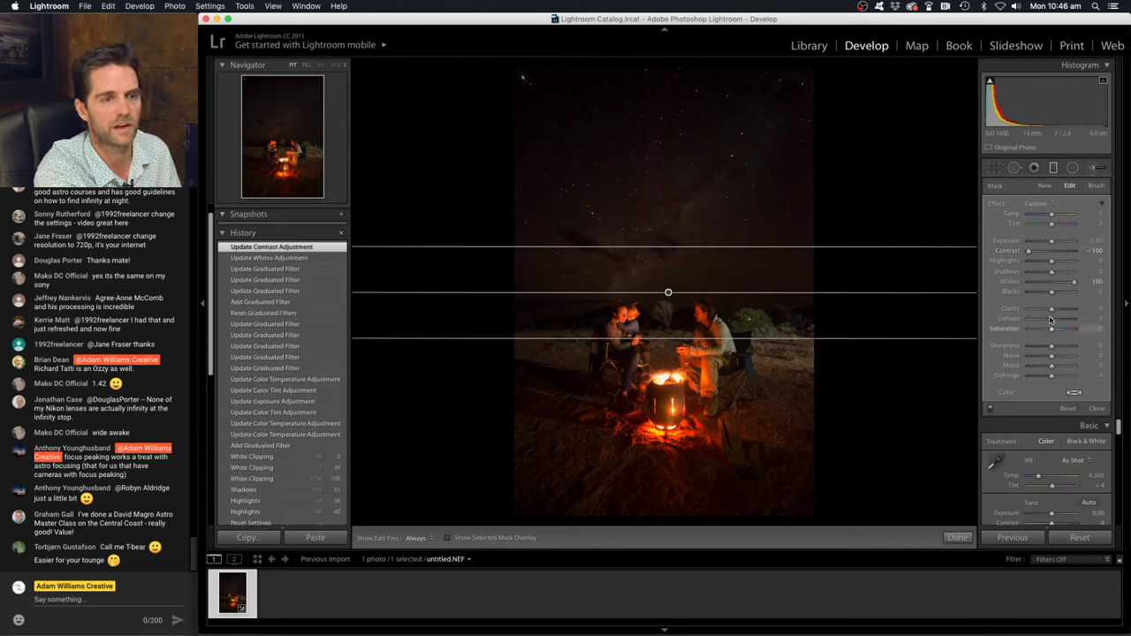
left_click_drag(1052, 308, 1090, 308)
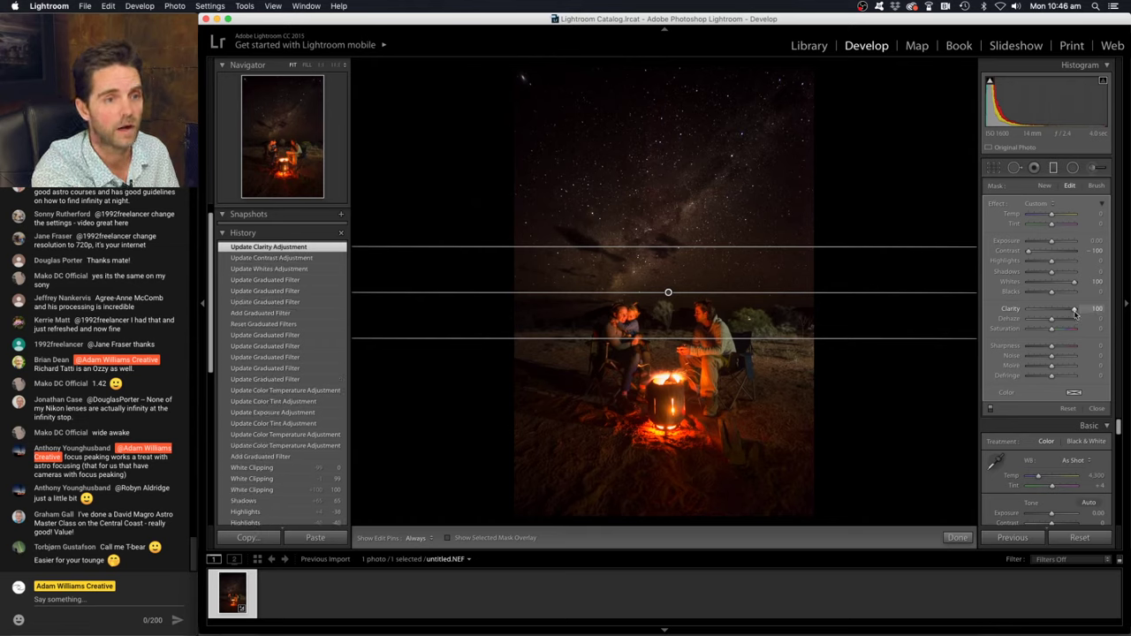
left_click_drag(1074, 311, 1085, 309)
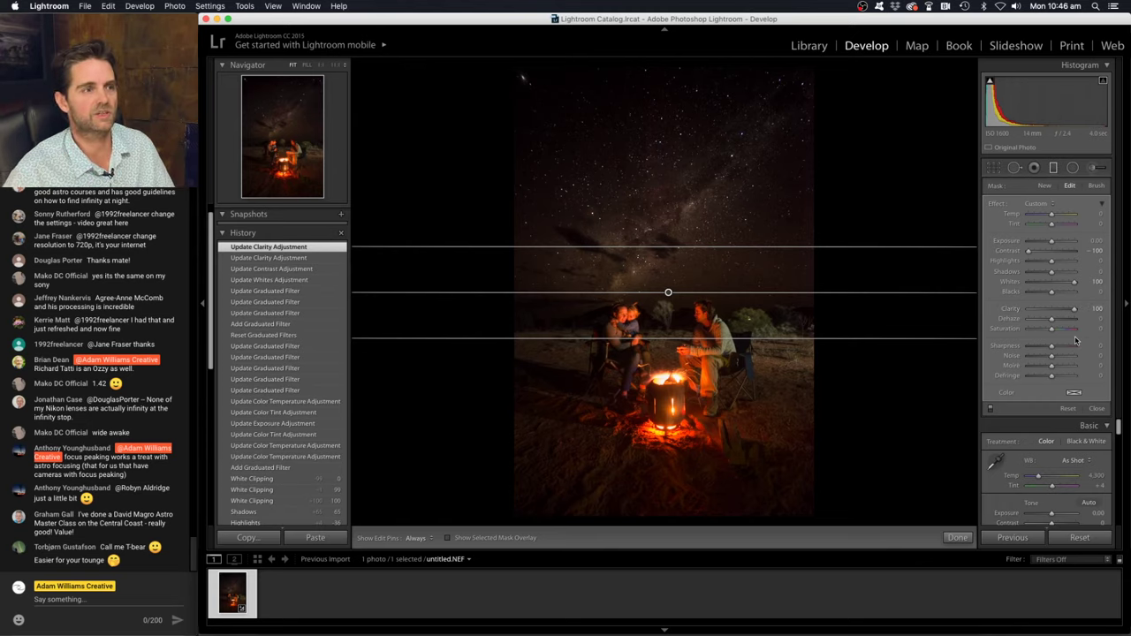
Close the graduated filter and scroll the right panel down to the Detail section
left_click(1097, 409)
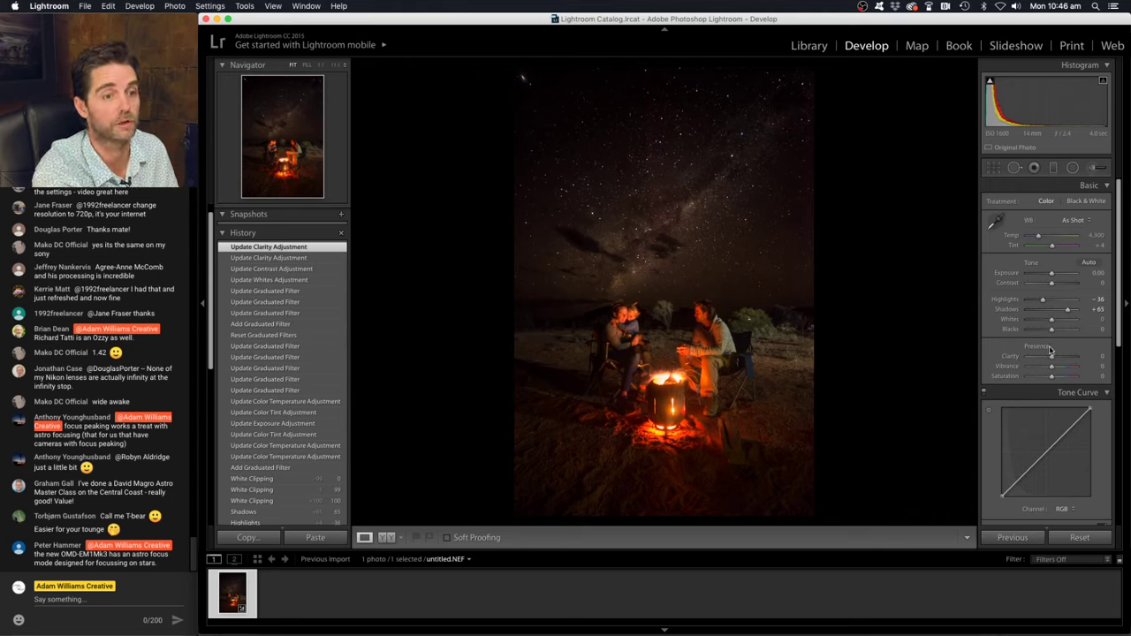
scroll(1049, 350, "down", 2)
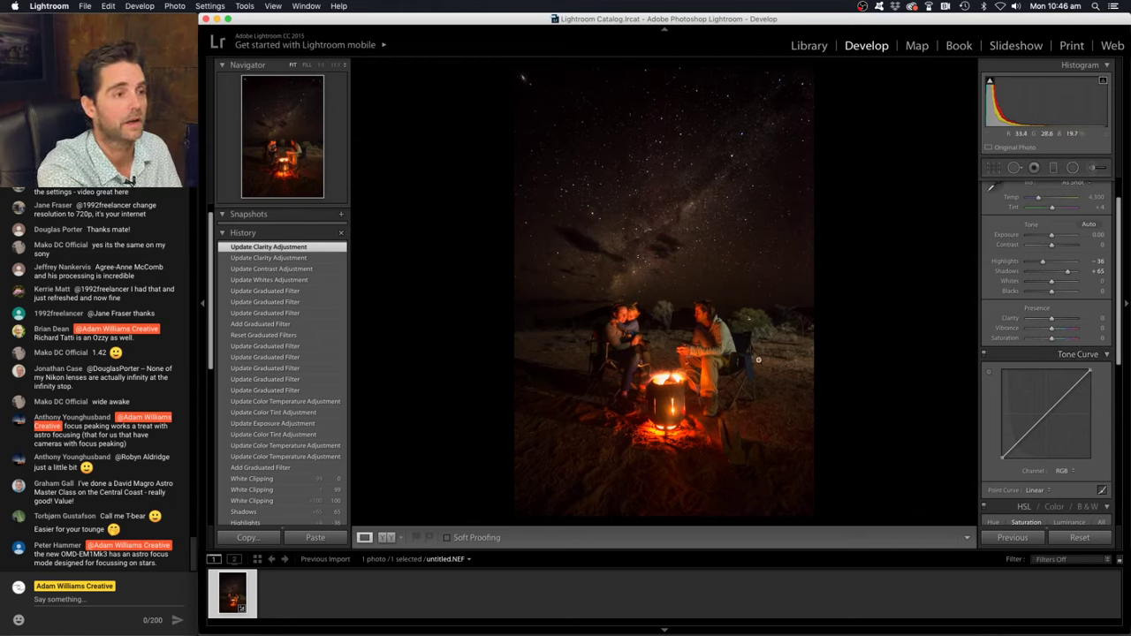
scroll(1020, 378, "down", 5)
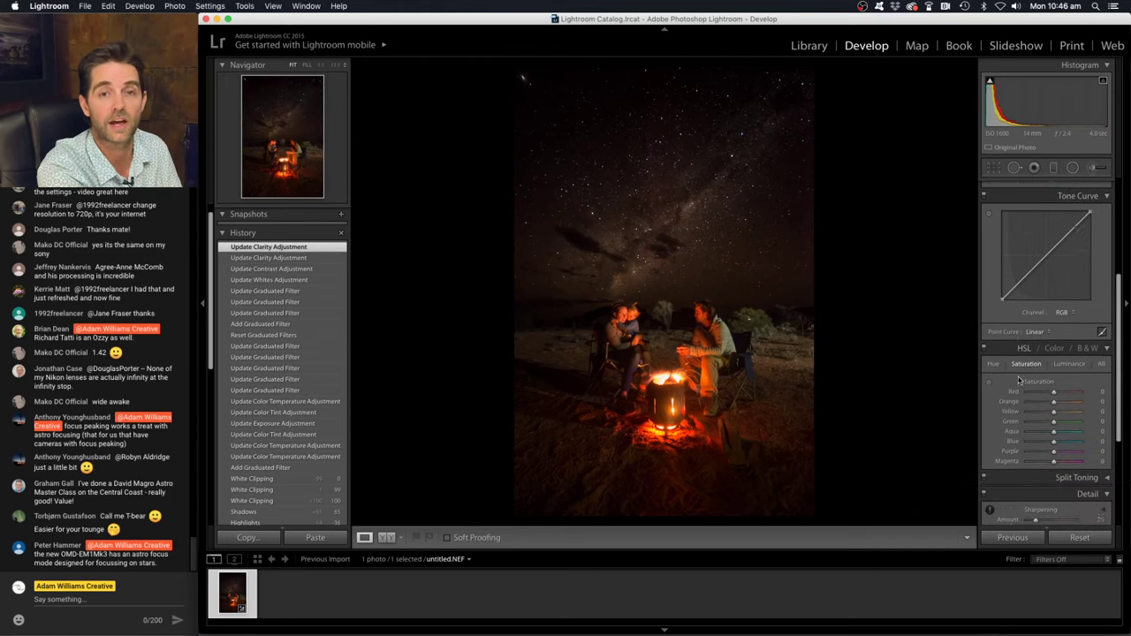
scroll(1023, 367, "down", 5)
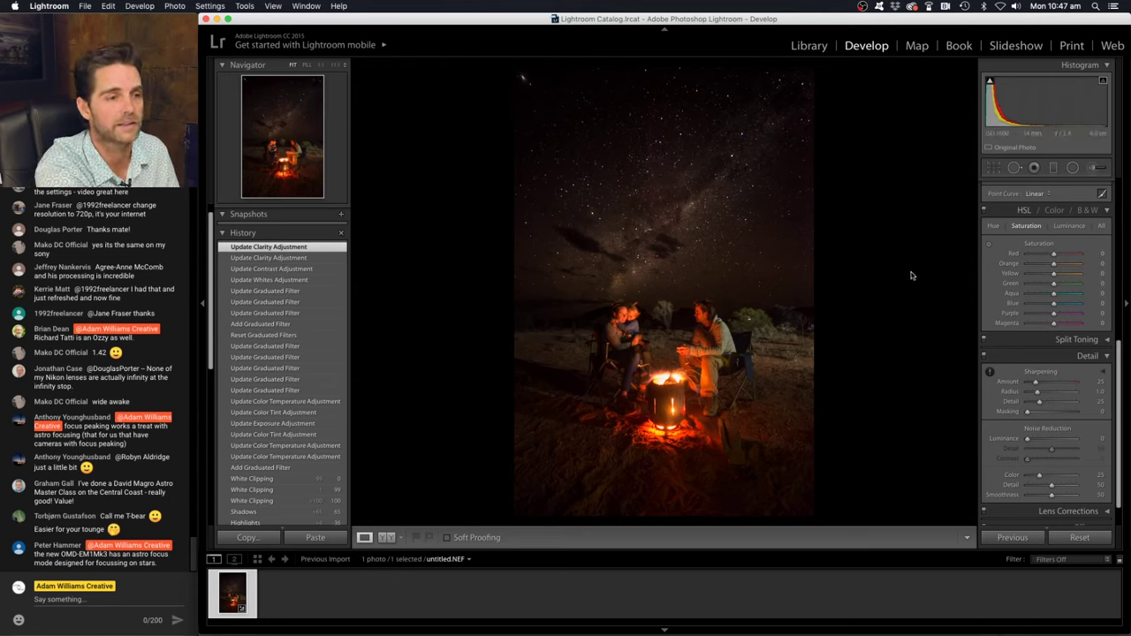
Inspect the star-field noise up close, then set Luminance noise reduction 93, Detail 0, and Color 100
left_click(682, 261)
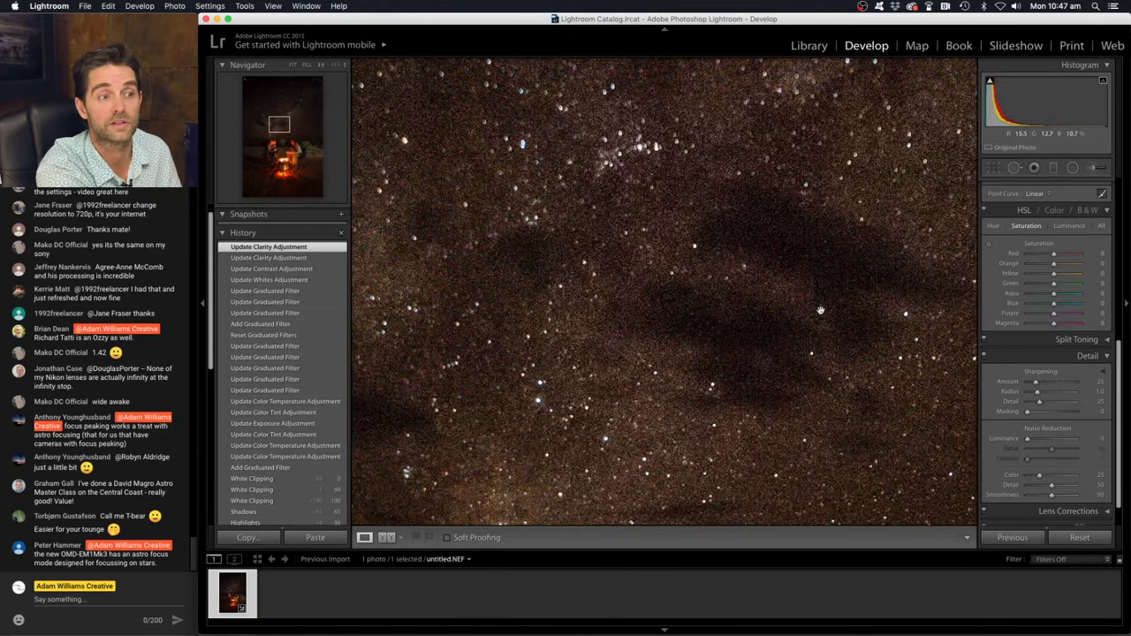
scroll(808, 296, "down", 2)
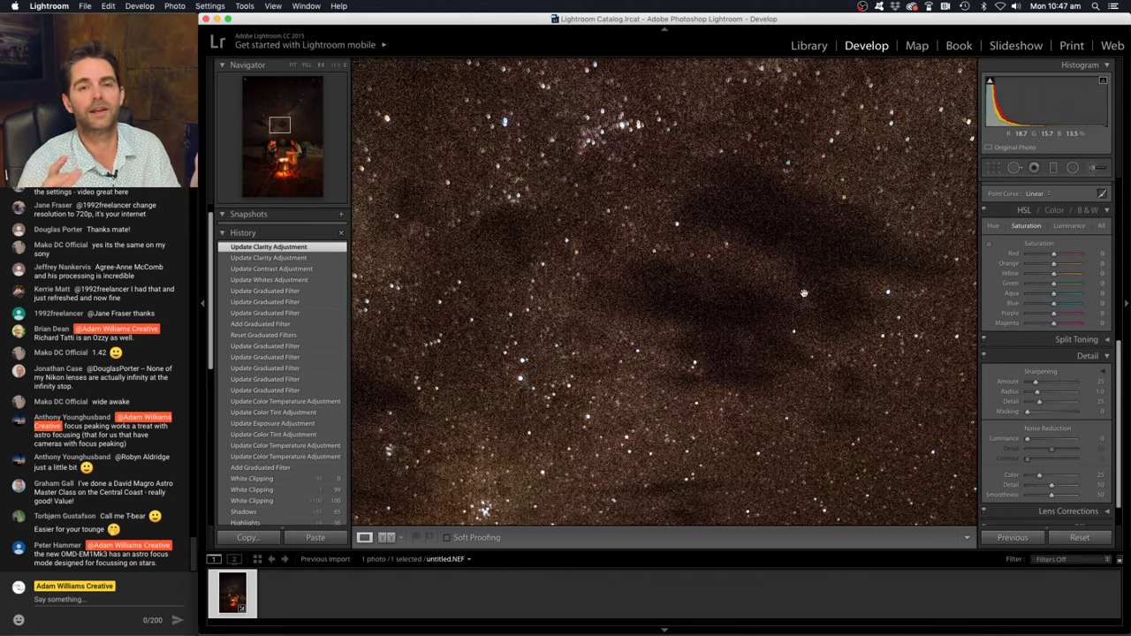
scroll(649, 334, "down", 5)
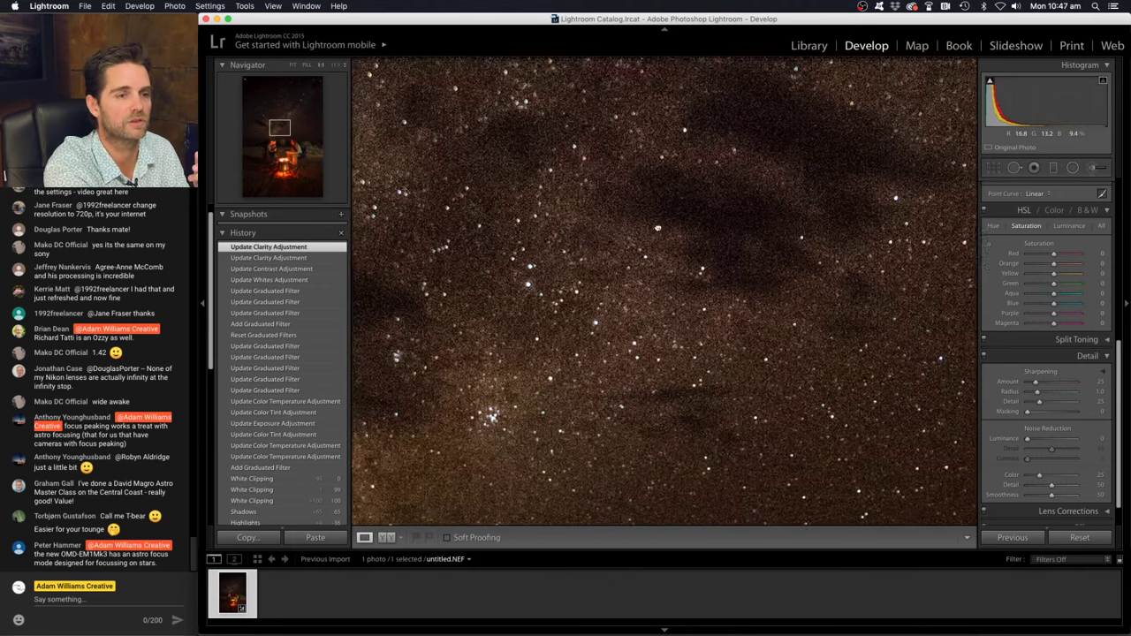
left_click_drag(1027, 438, 1071, 438)
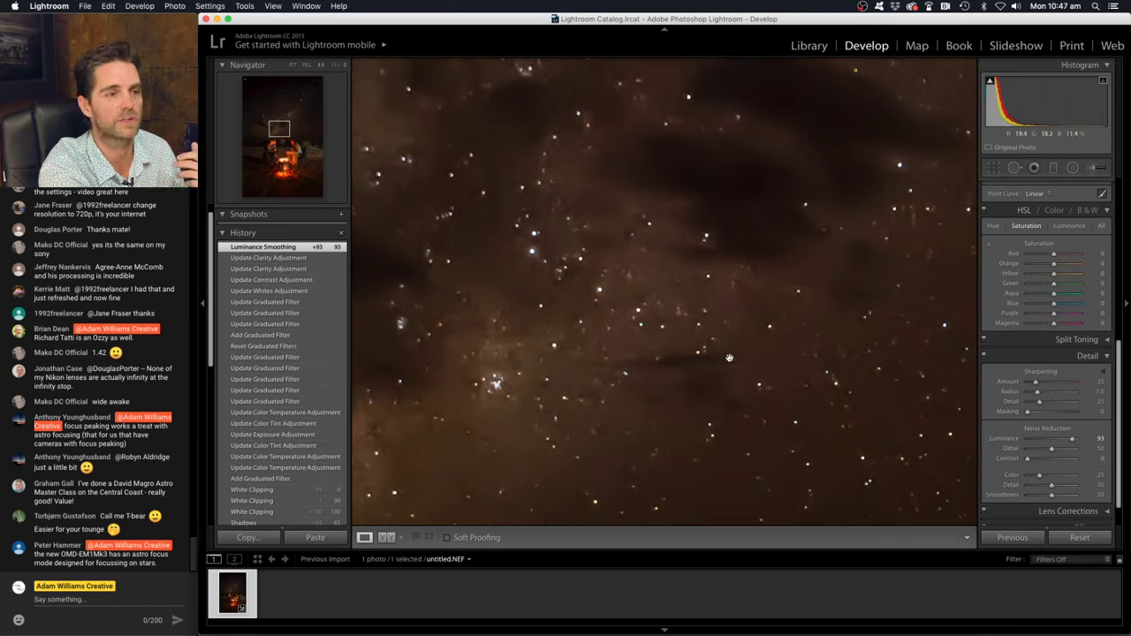
left_click_drag(1046, 477, 1097, 477)
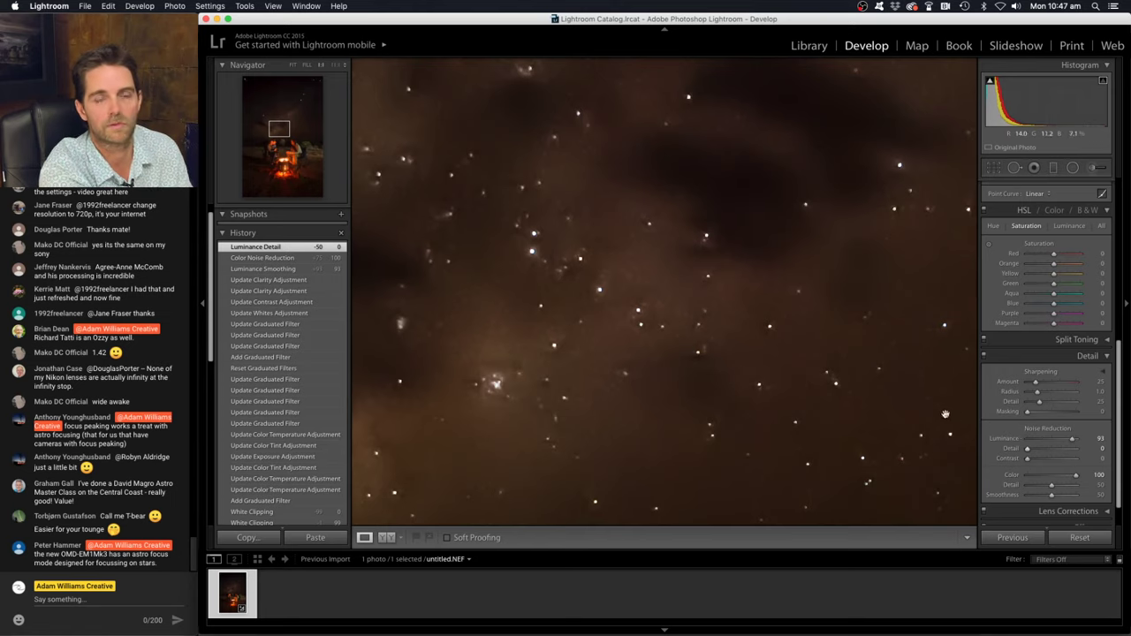
left_click(744, 367)
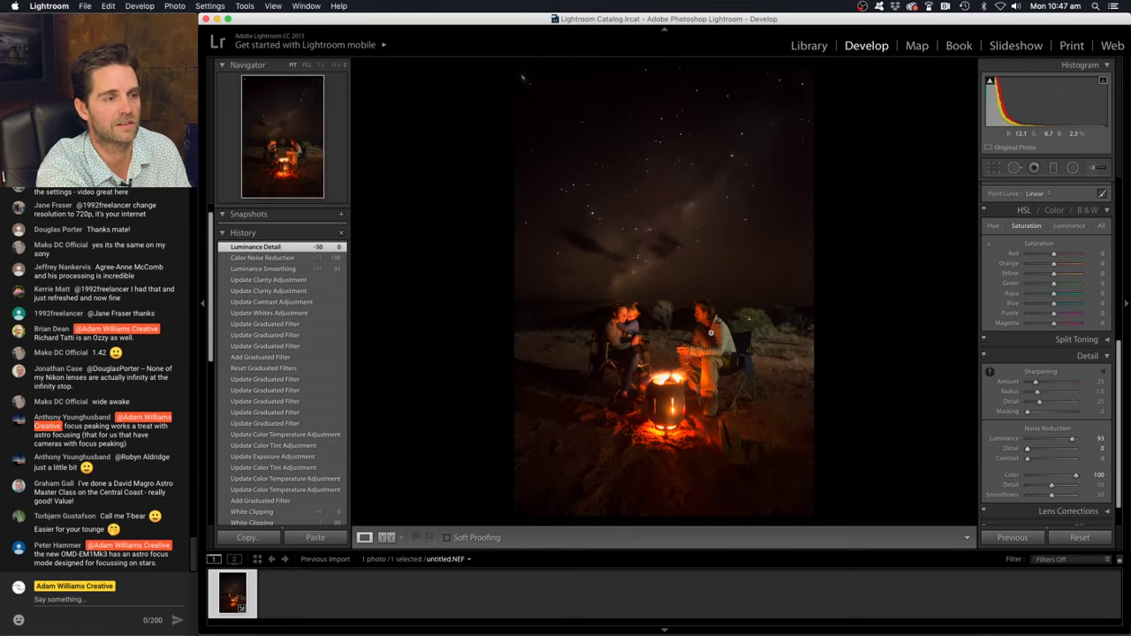
Zoom to 1:1 on the man beside the fire
left_click(711, 332)
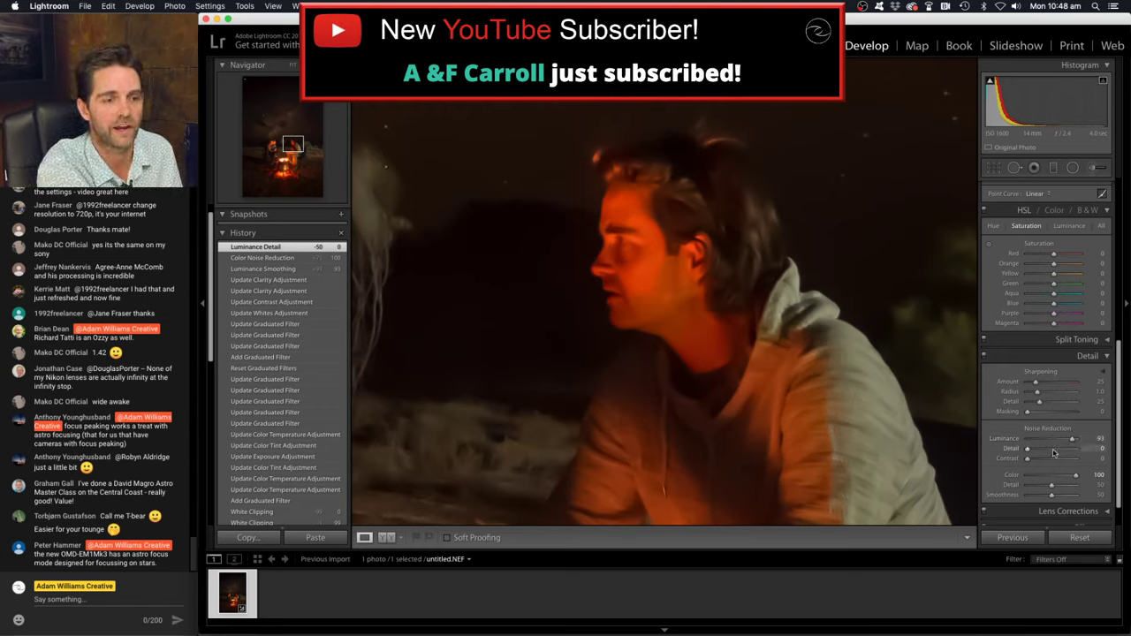
Raise Luminance Detail to 100 and pan the 1:1 view to the woman and child
left_click_drag(1053, 453, 1114, 449)
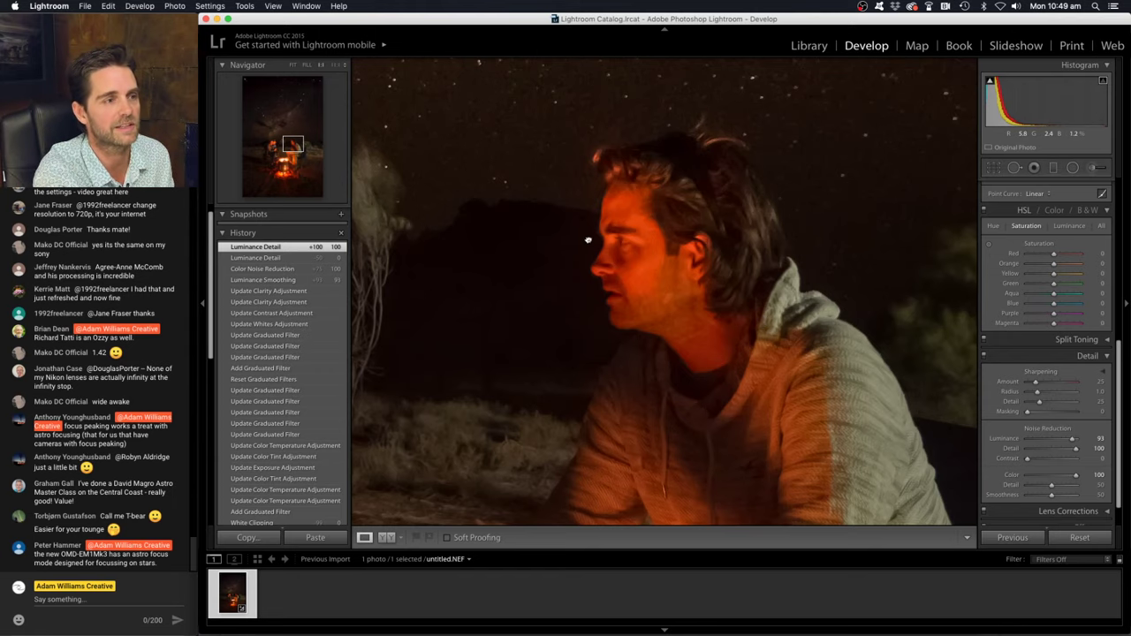
left_click_drag(585, 238, 883, 327)
left_click_drag(689, 347, 857, 318)
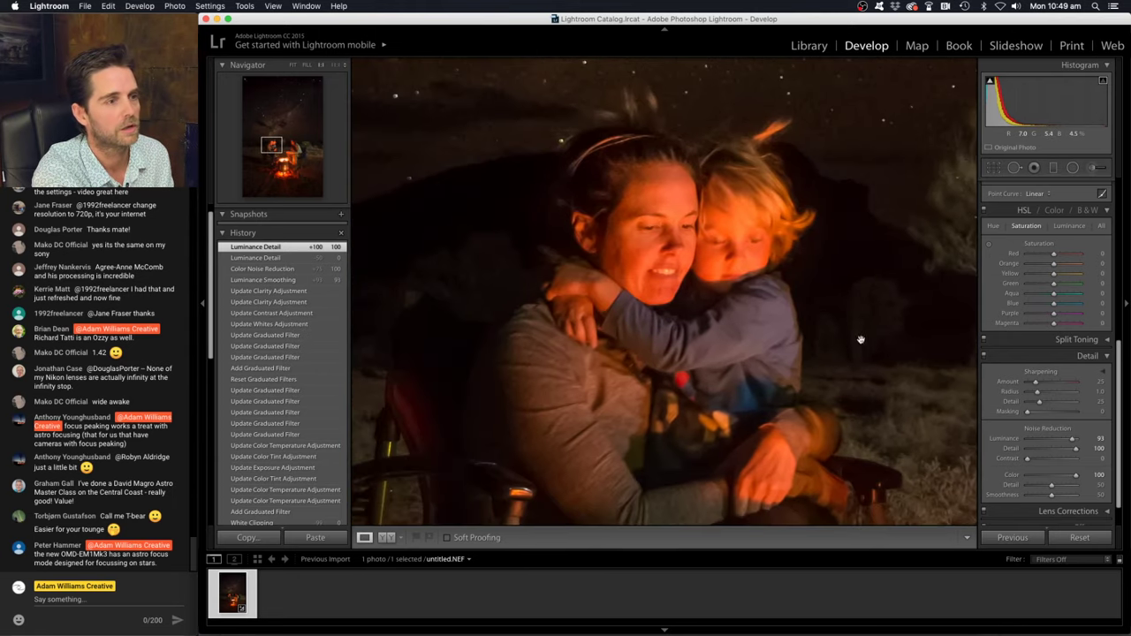
Compare the Detail panel off and on, then lower Luminance to 24 and Color noise reduction to 0
left_click(985, 356)
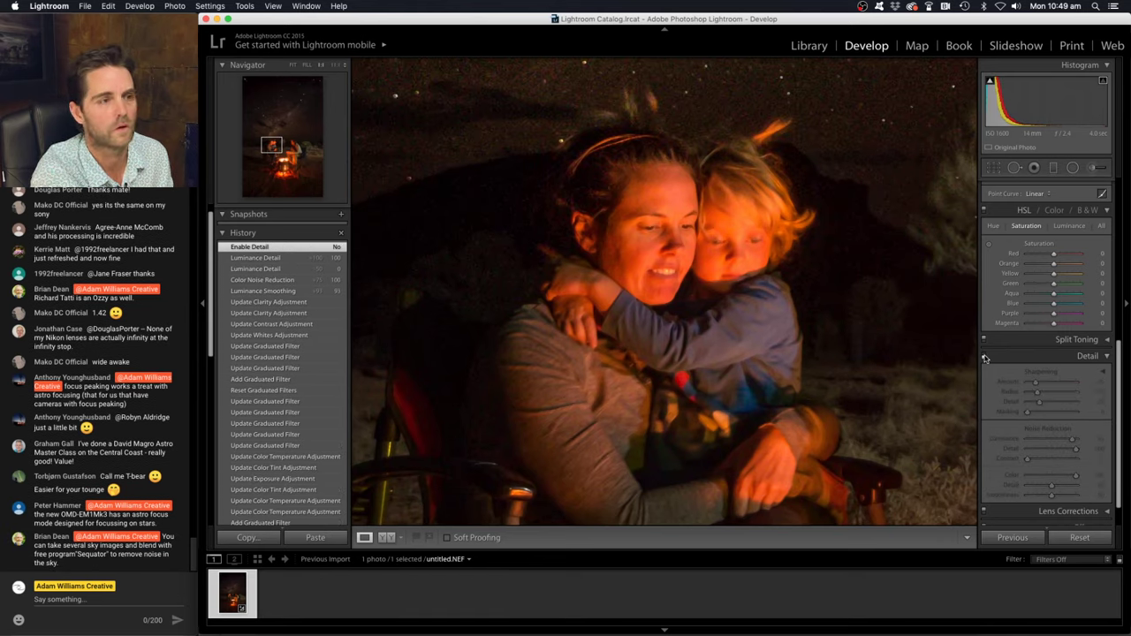
left_click(984, 357)
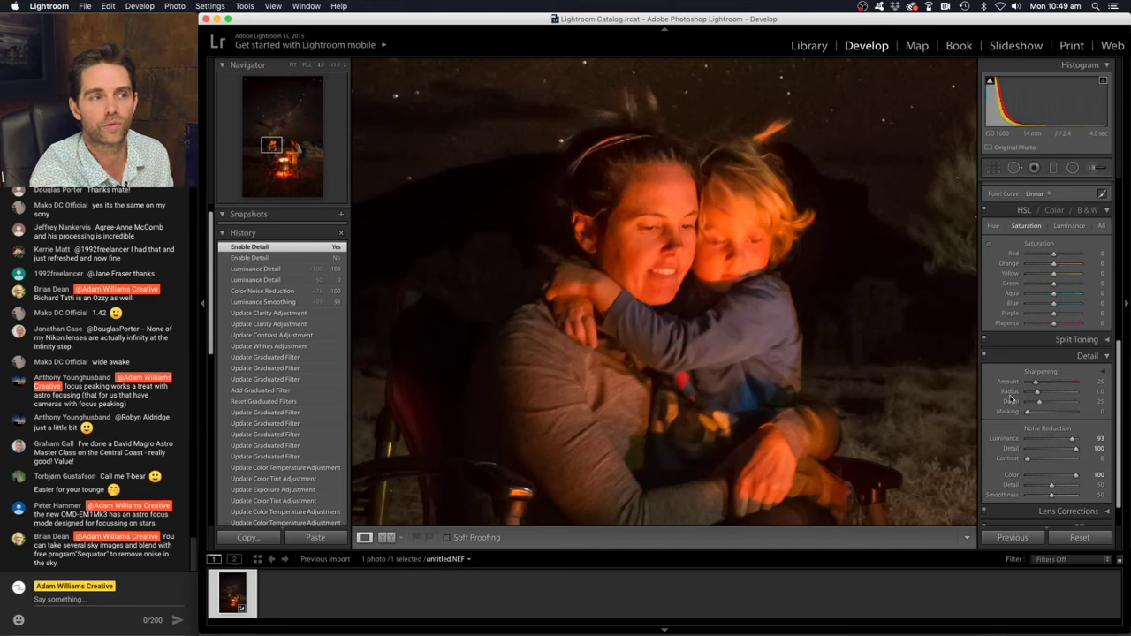
left_click_drag(868, 359, 735, 295)
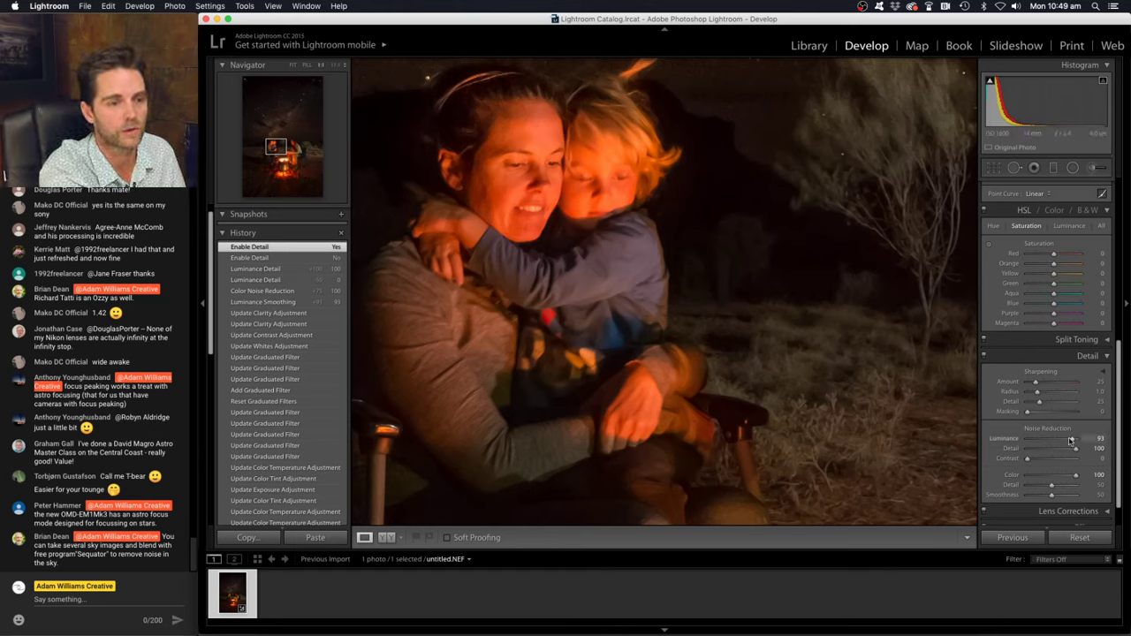
left_click_drag(1071, 440, 1039, 440)
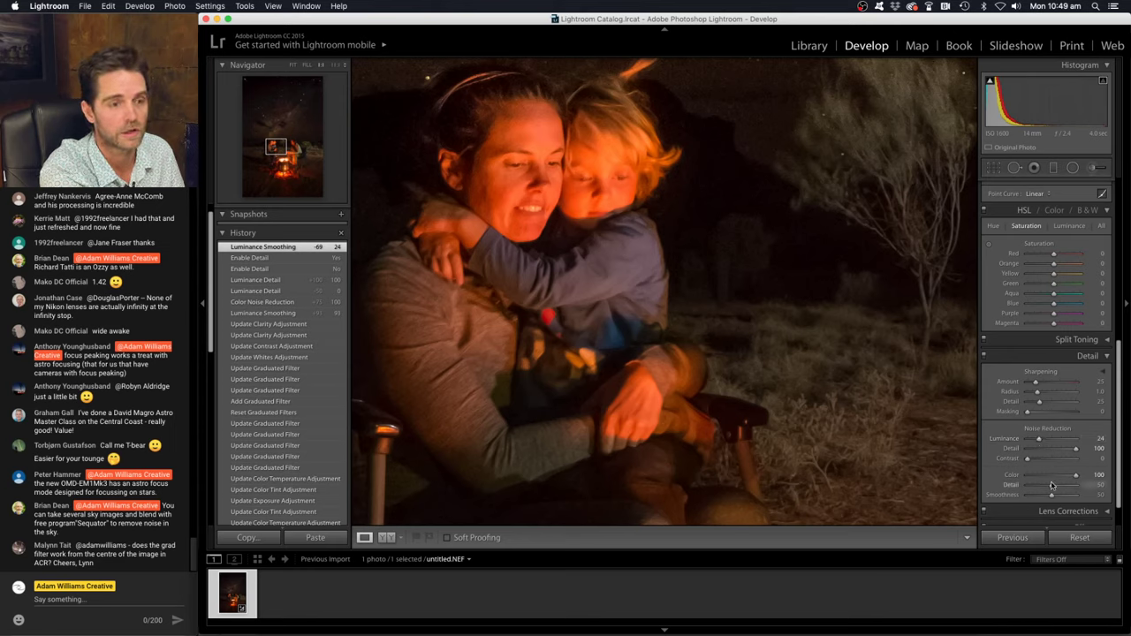
left_click_drag(1051, 485, 1095, 484)
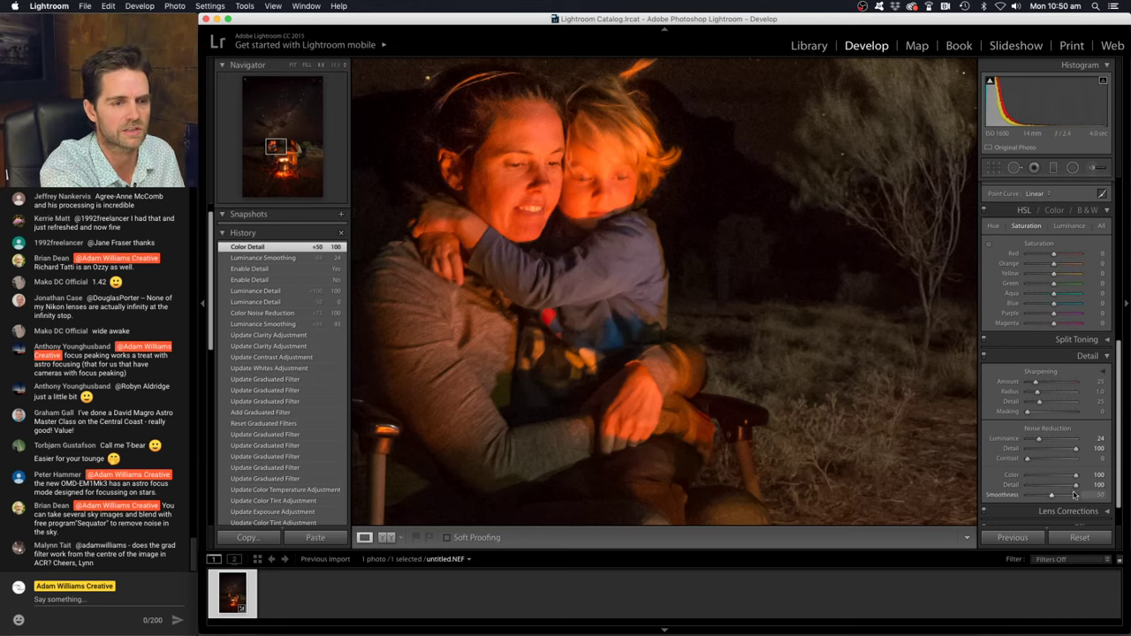
left_click_drag(1096, 492, 692, 235)
Zoom into the starry sky and set Color noise reduction to 34 with Color Detail 100
left_click(659, 187)
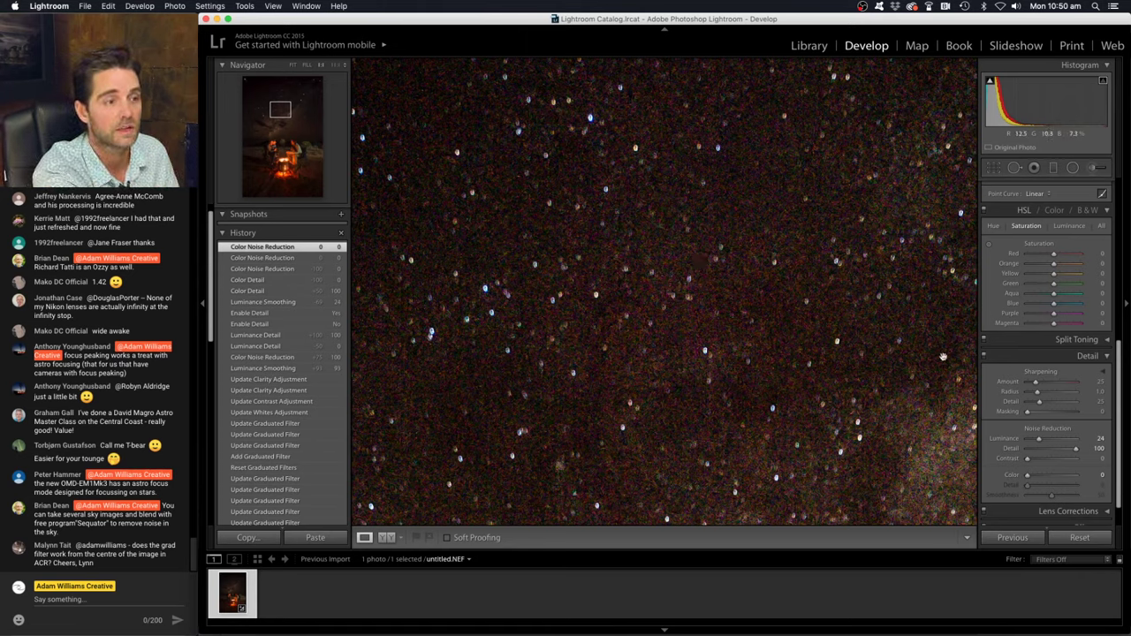
left_click(1057, 479)
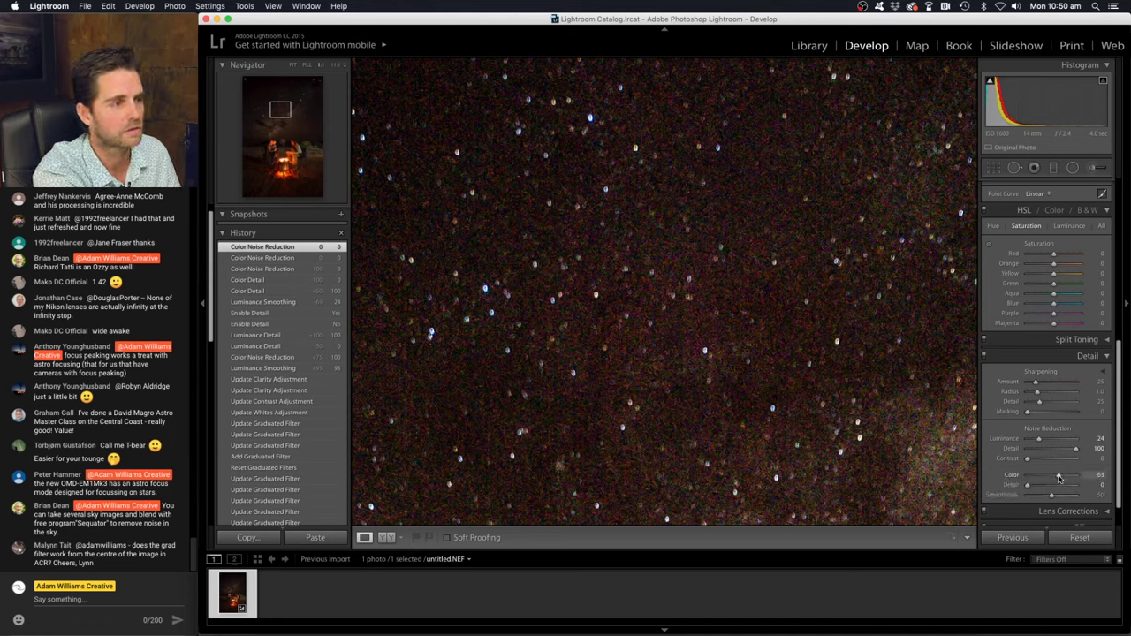
left_click_drag(1059, 478, 1050, 478)
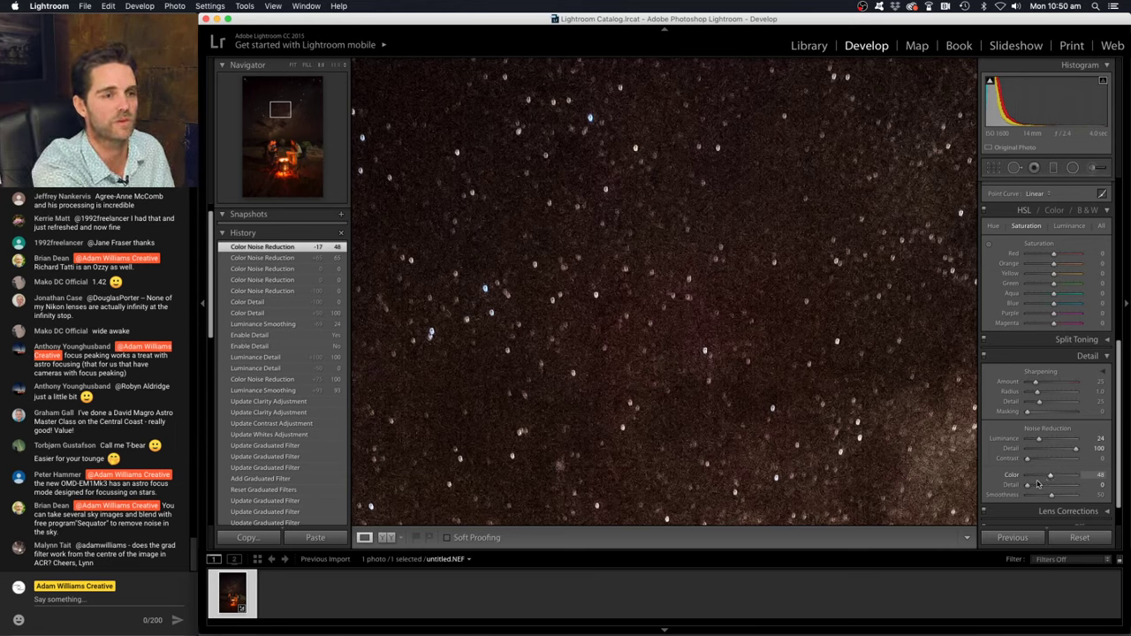
left_click_drag(1048, 478, 1045, 482)
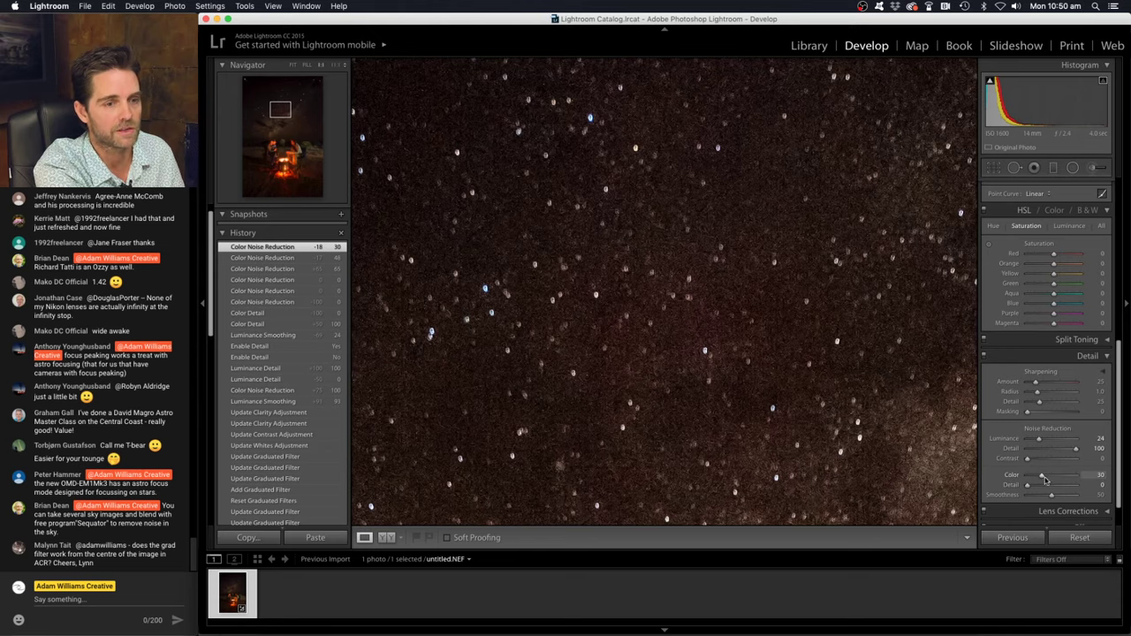
left_click_drag(1047, 478, 1090, 492)
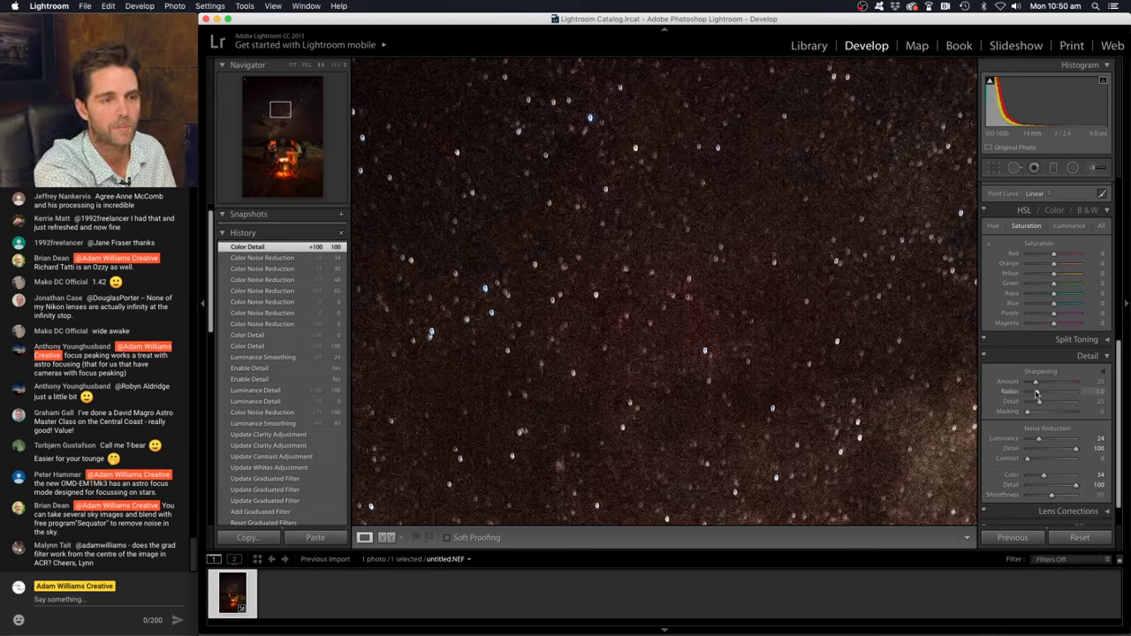
Set sharpening Radius 0.5, compare at 1:1 on the mother and child, and lower Amount from 31 to 24
mouse_move(1038, 392)
left_mouse_down()
mouse_move(1021, 392)
mouse_move(1083, 401)
mouse_move(1040, 386)
left_mouse_up()
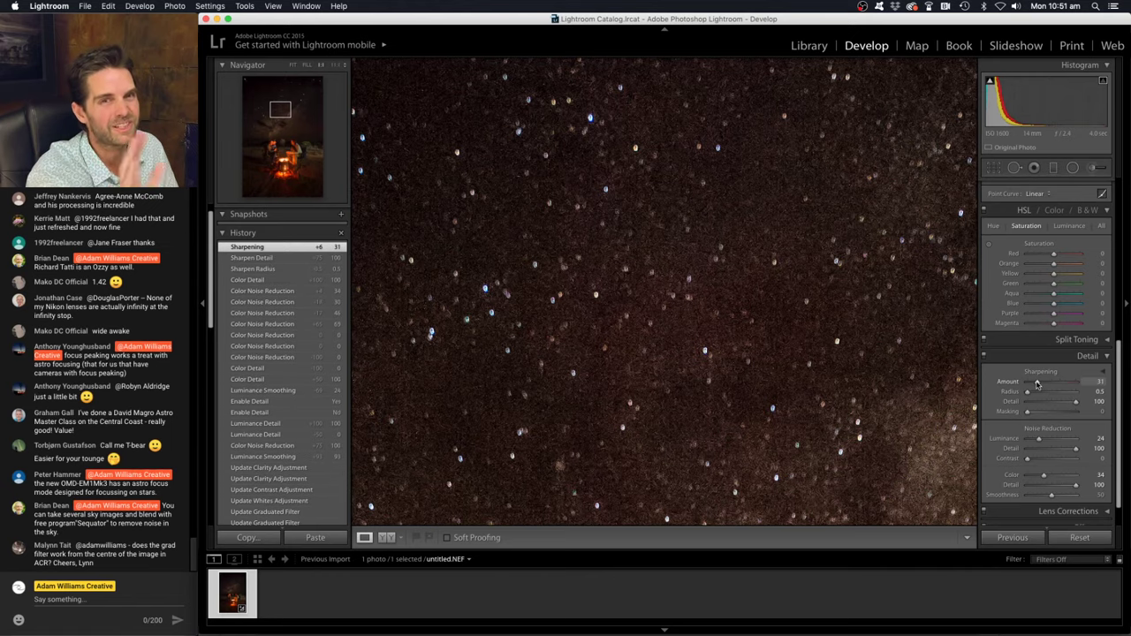
key("super+minus")
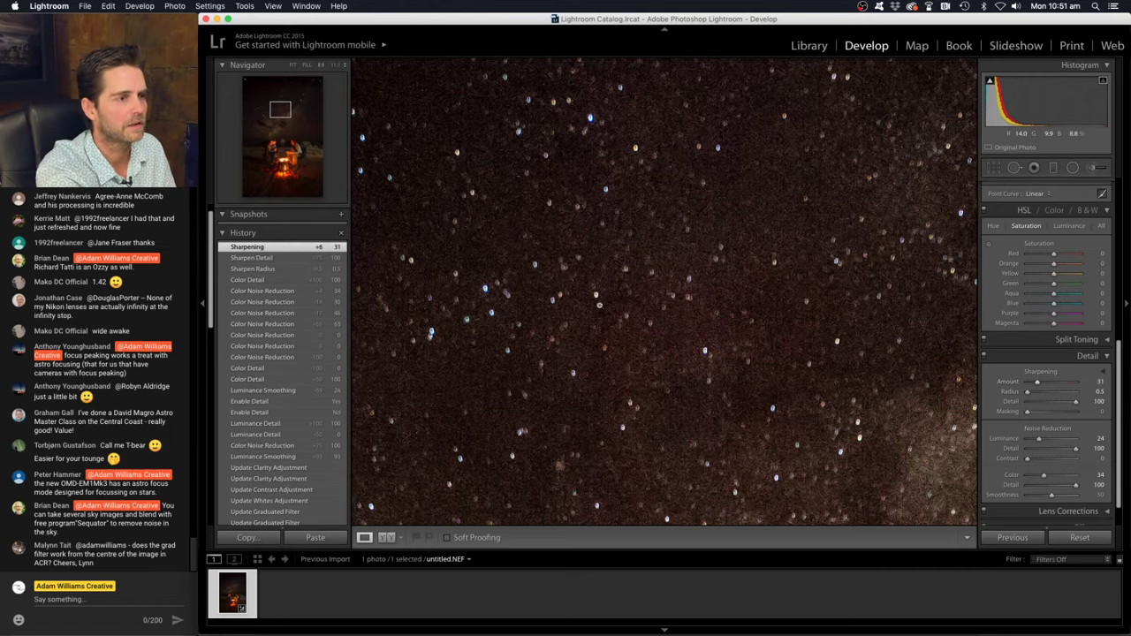
left_click(744, 425)
left_click(627, 324)
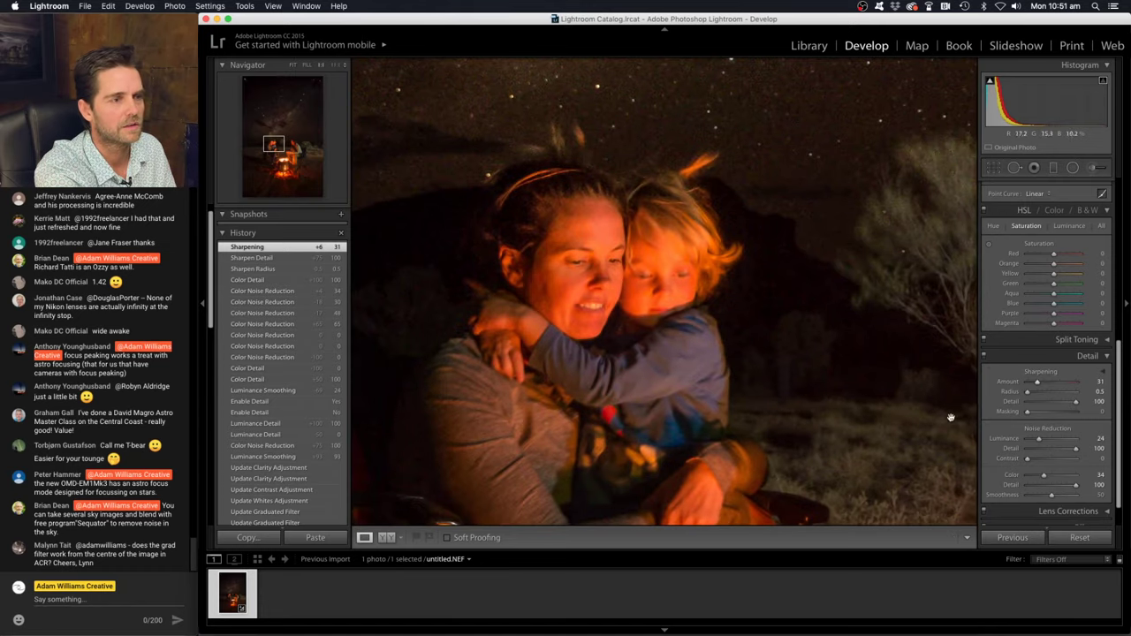
left_click_drag(1037, 382, 1004, 386)
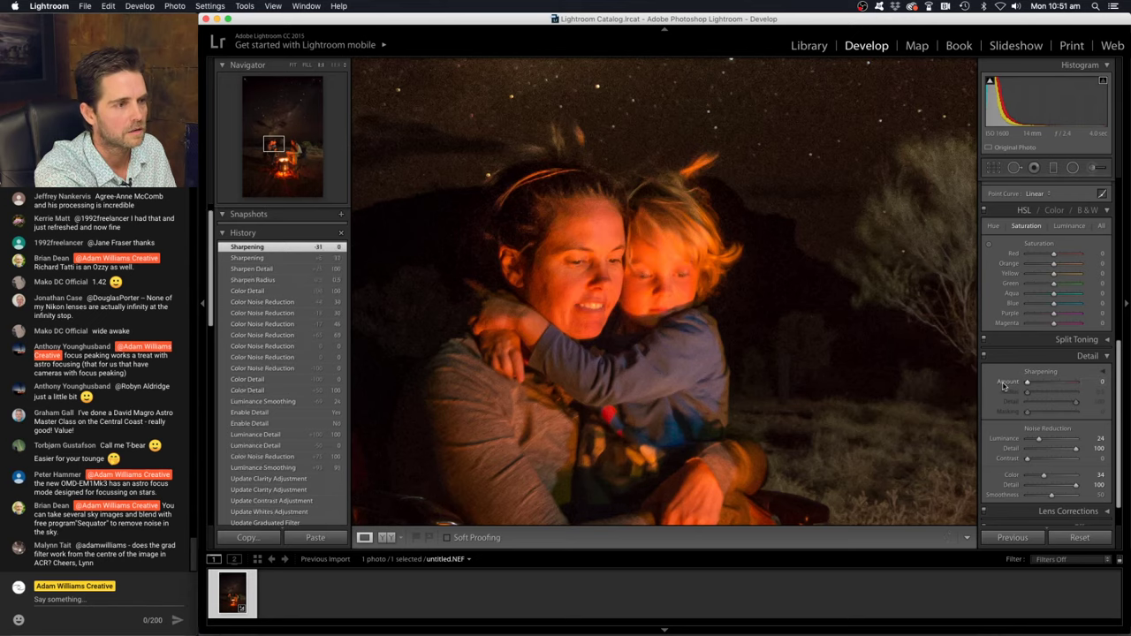
left_click(1038, 382)
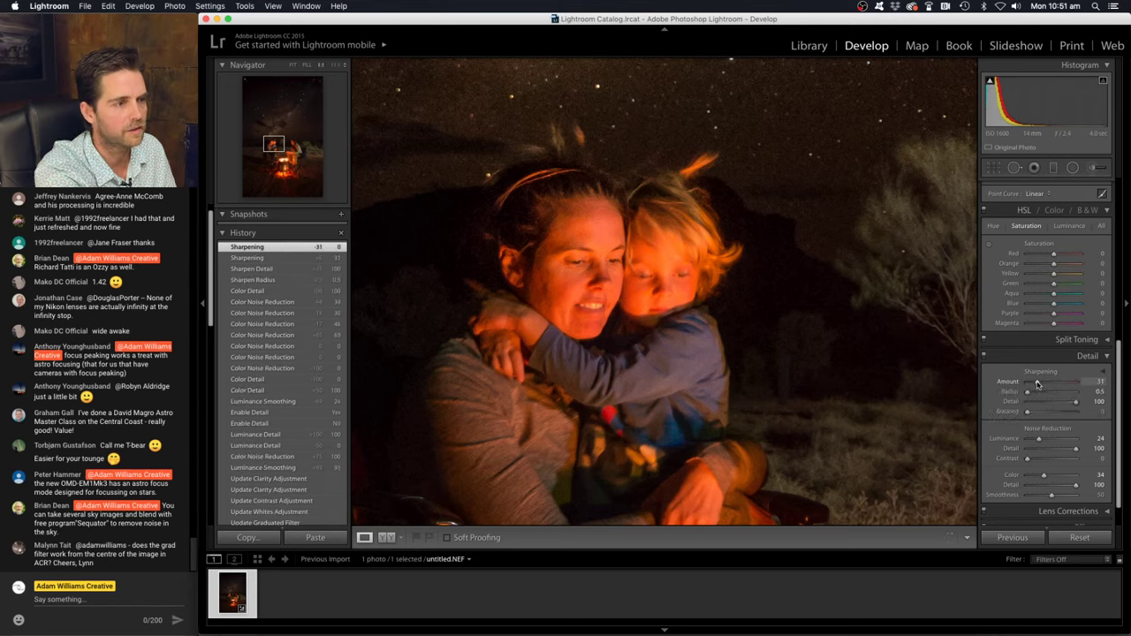
left_click_drag(1038, 385, 1032, 390)
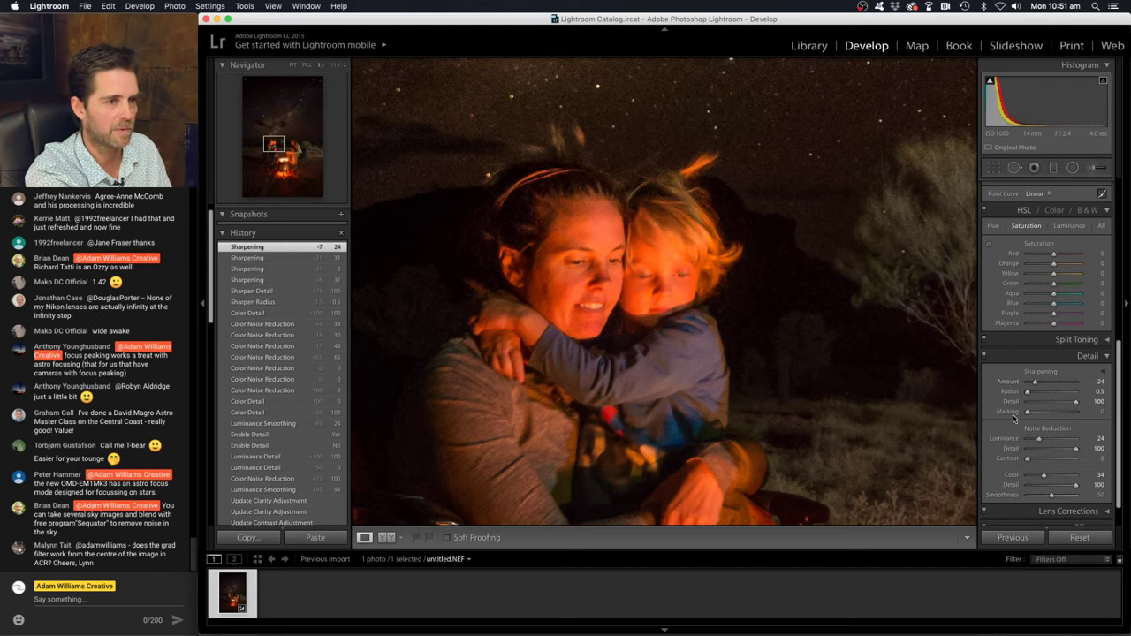
left_click(791, 369)
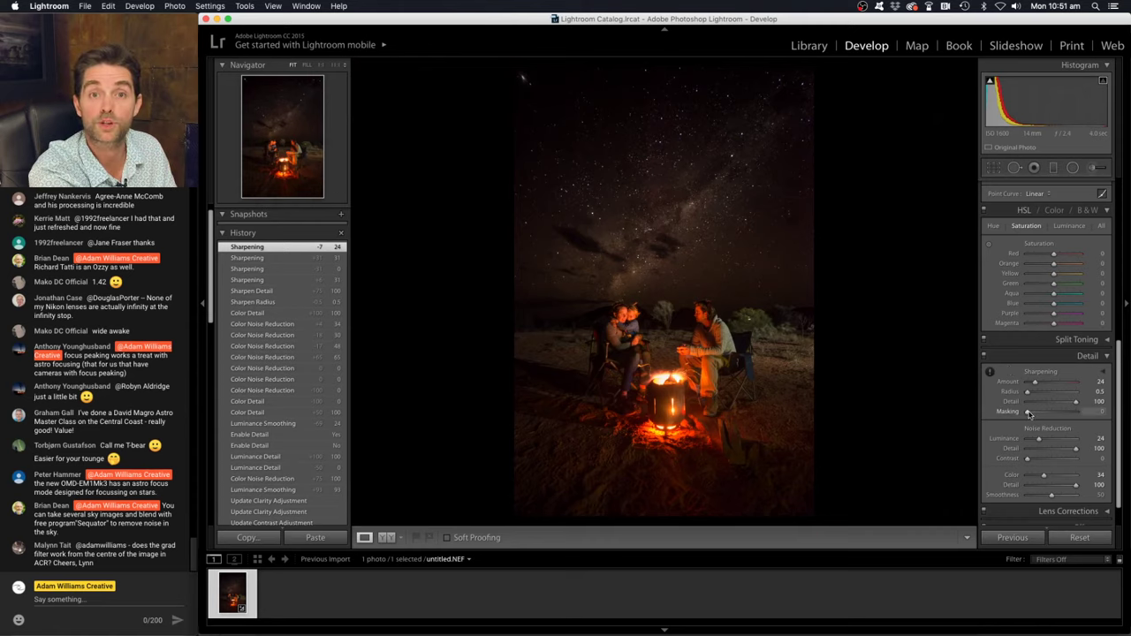
Raise sharpening Masking from 0 to 64 while previewing the edge mask with Option held
key("alt")
left_click_drag(1028, 413, 1058, 410)
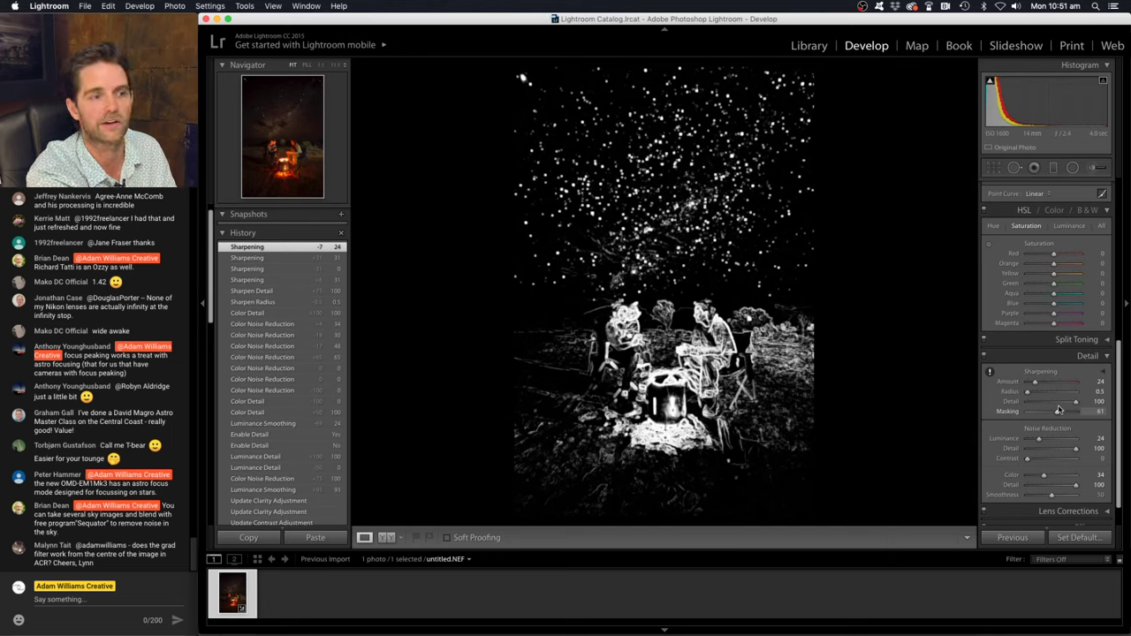
left_click_drag(1058, 411, 1060, 411)
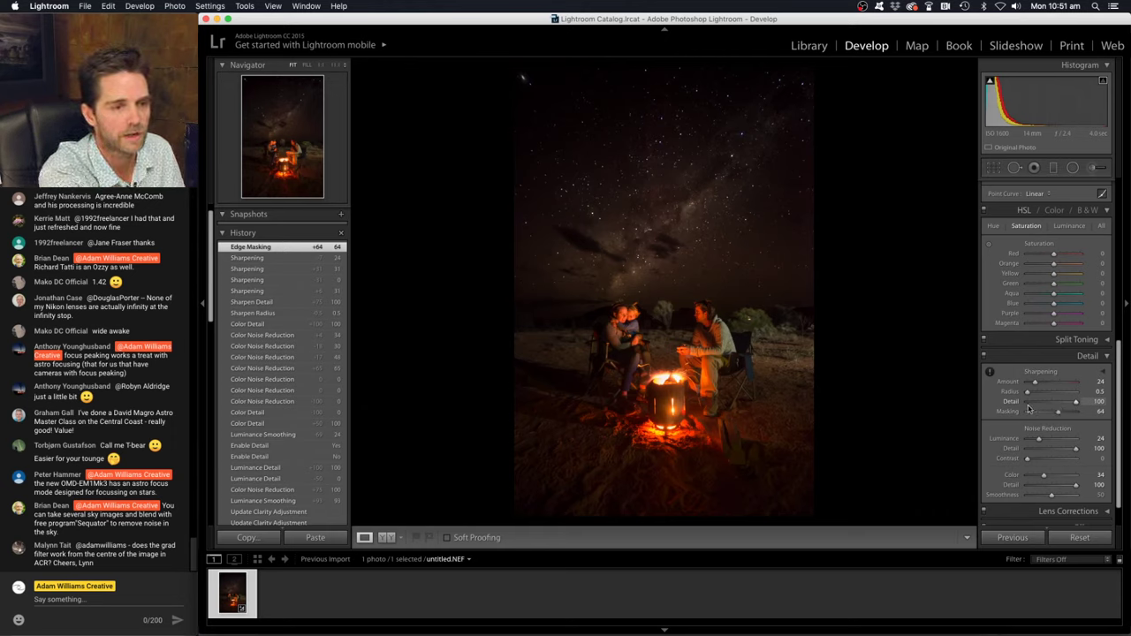
Try Clarity at +42, check the man's face at 1:1, then settle Clarity at +23
scroll(1054, 363, "up", 10)
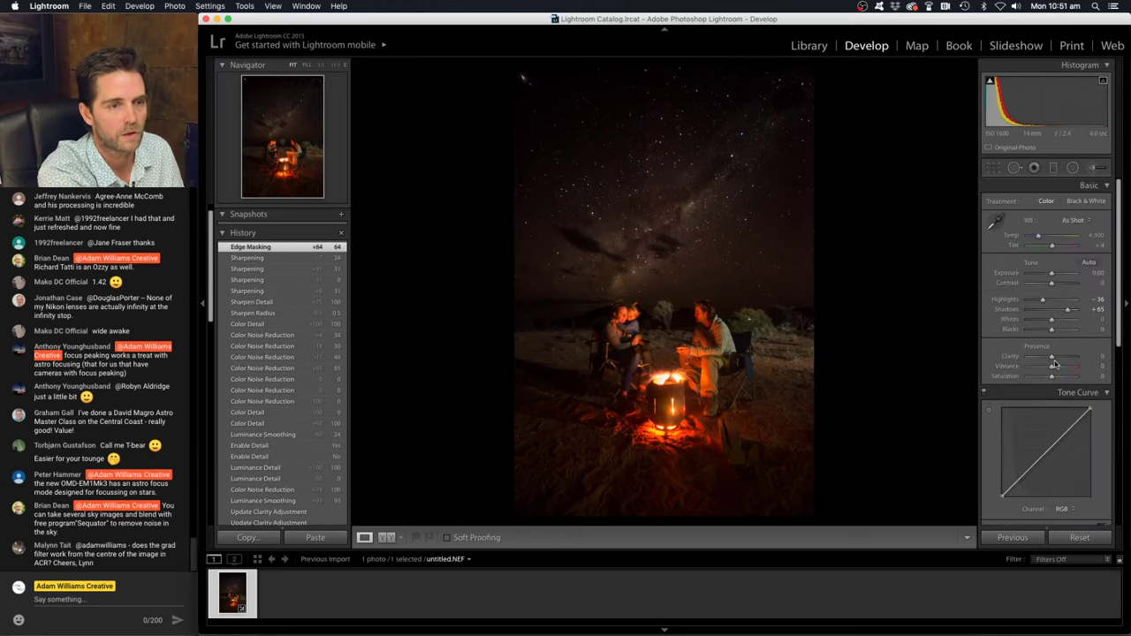
left_click_drag(1054, 358, 1061, 357)
left_click(706, 323)
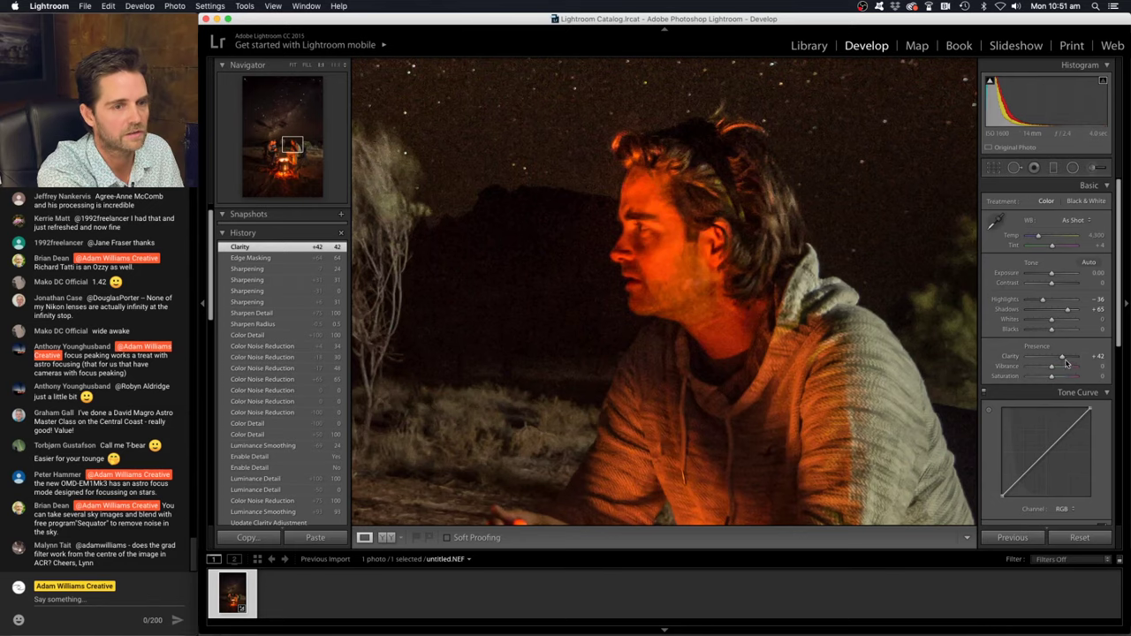
left_click_drag(1063, 357, 1057, 358)
left_click_drag(709, 371, 1129, 373)
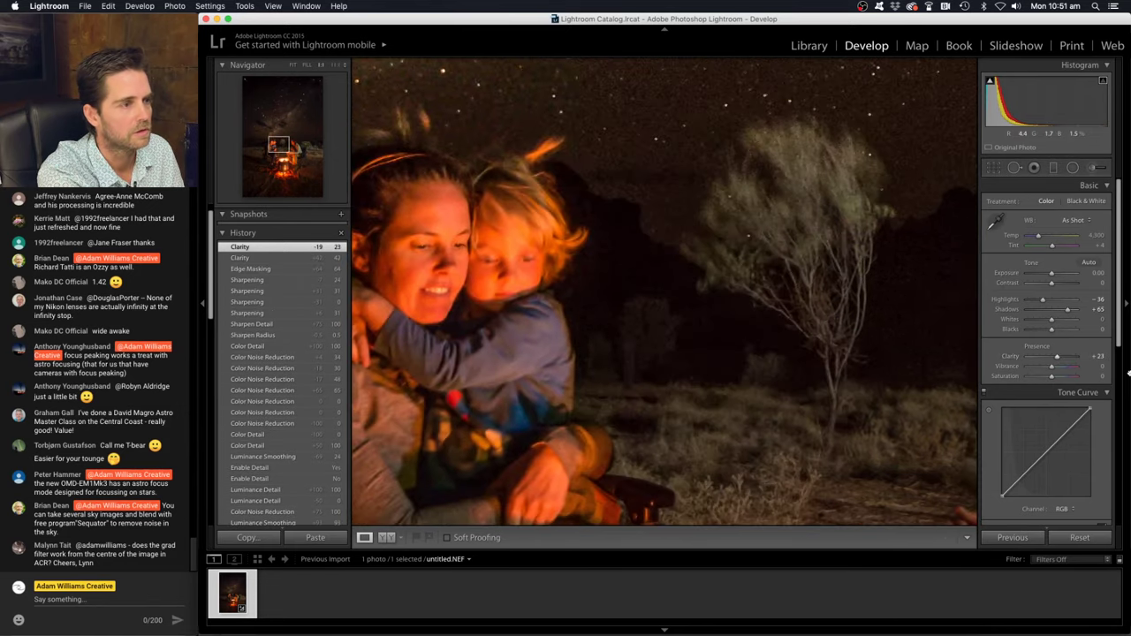
left_click_drag(884, 353, 623, 354)
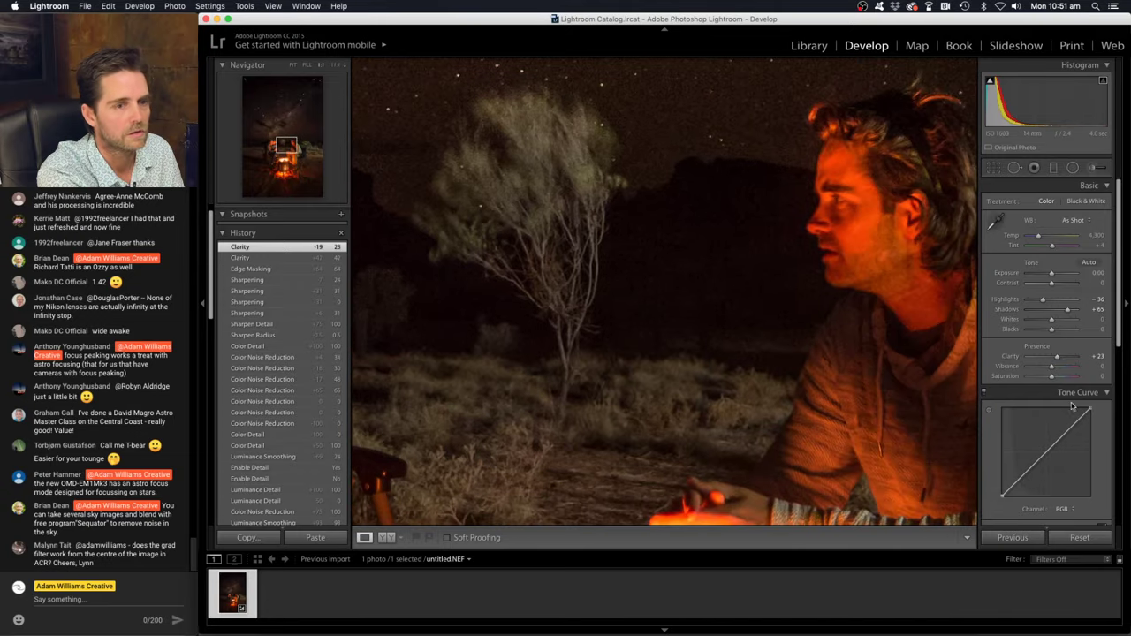
scroll(1071, 406, "down", 5)
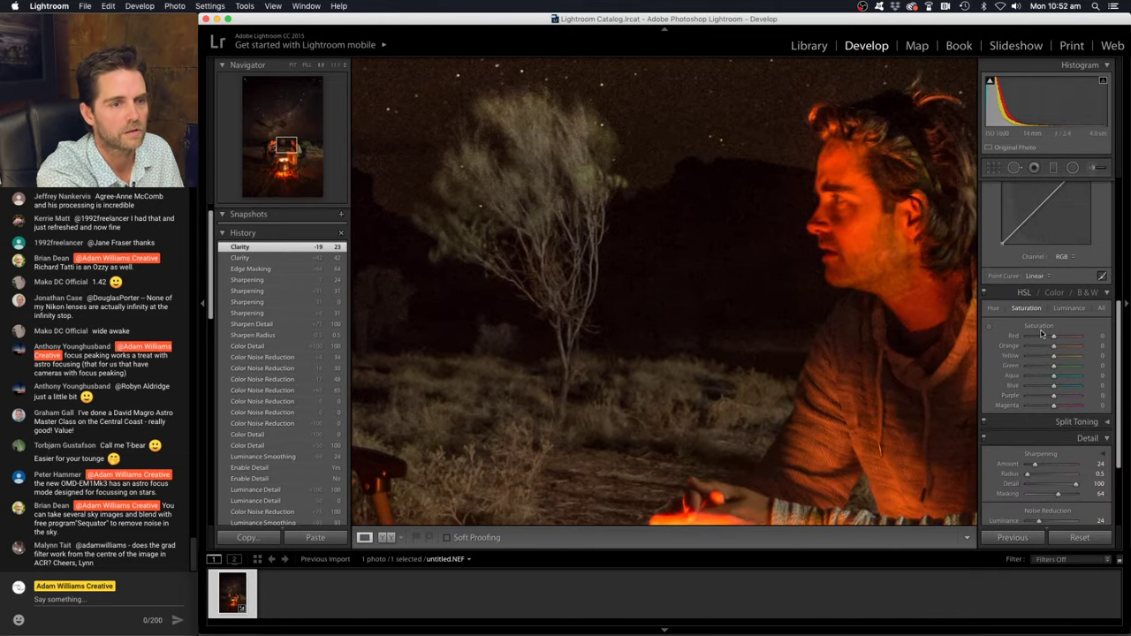
Compare at sharpening Amount 0, then set it to 25 and fit the whole photo in view
left_click_drag(1034, 464, 1004, 470)
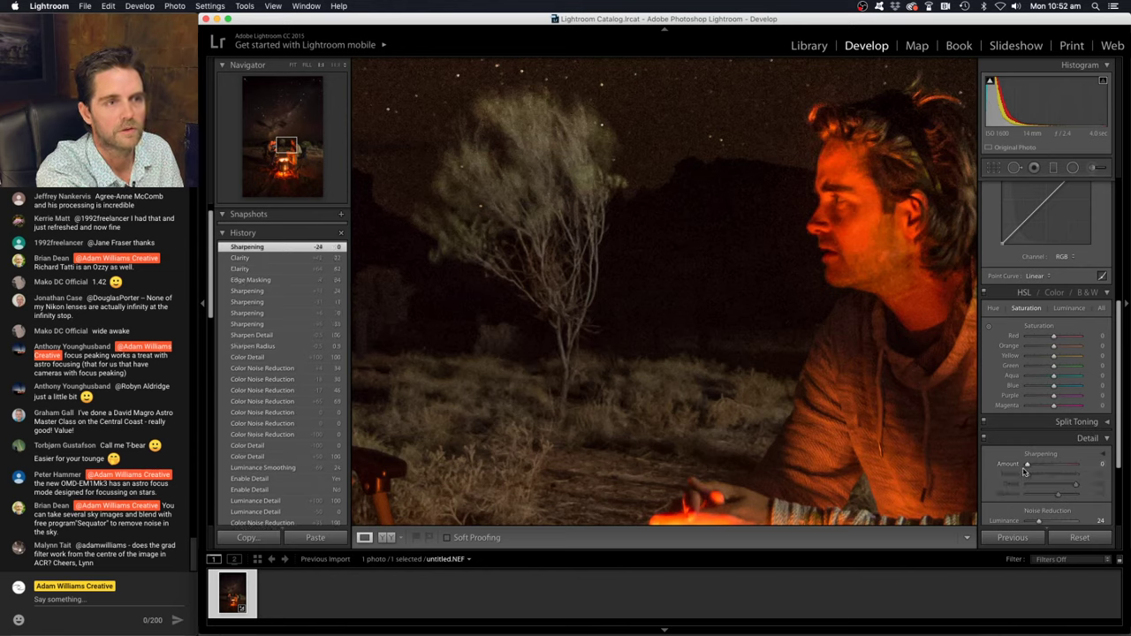
left_click_drag(1025, 468, 1036, 466)
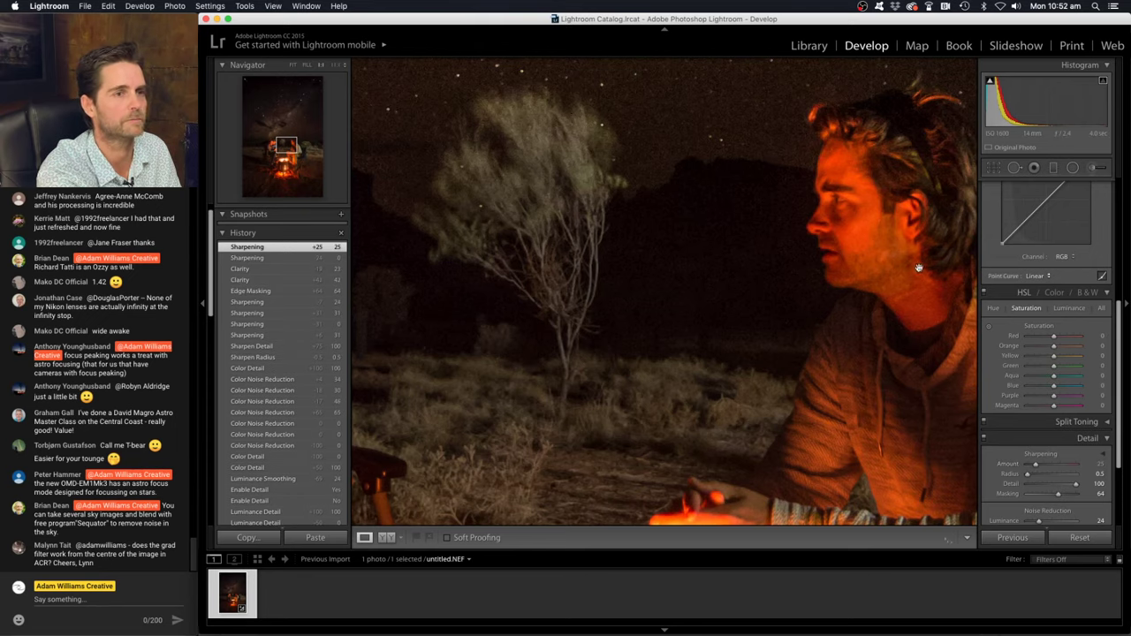
scroll(667, 256, "up", 5)
left_click(668, 257)
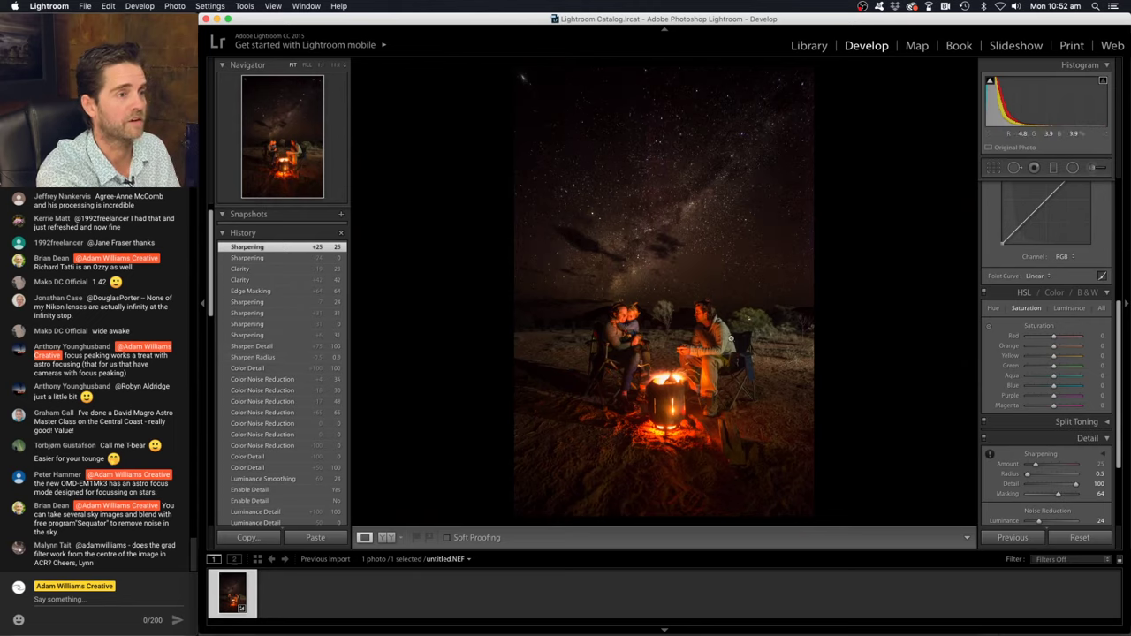
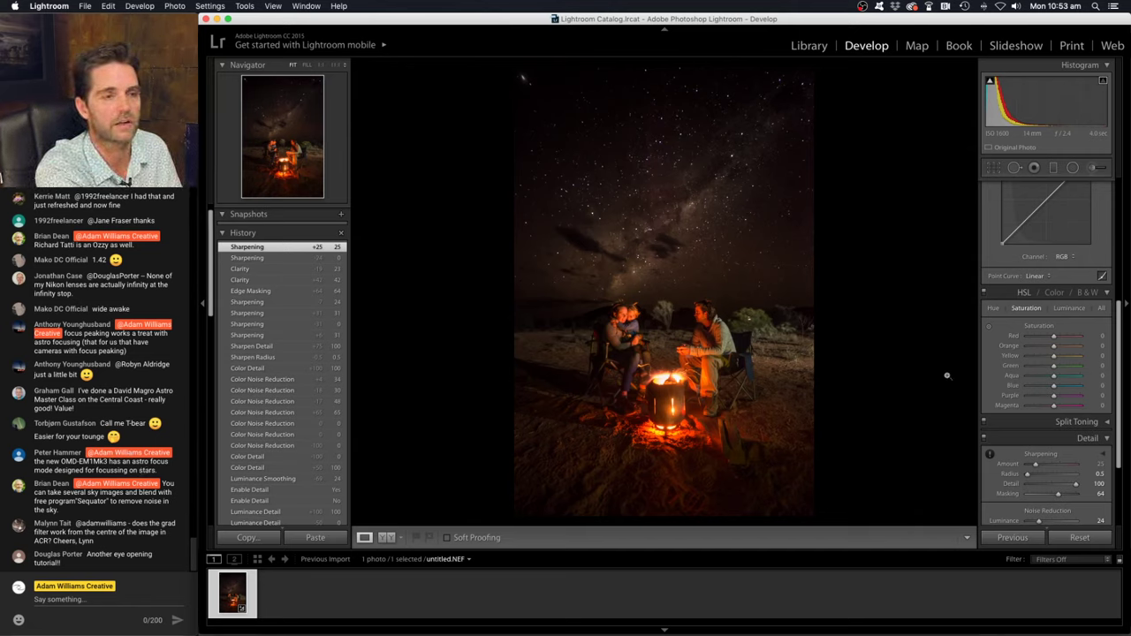
Send the campfire photo from Lightroom to Photoshop CC 2019, rendered by Lightroom
right_click(726, 241)
mouse_move(762, 325)
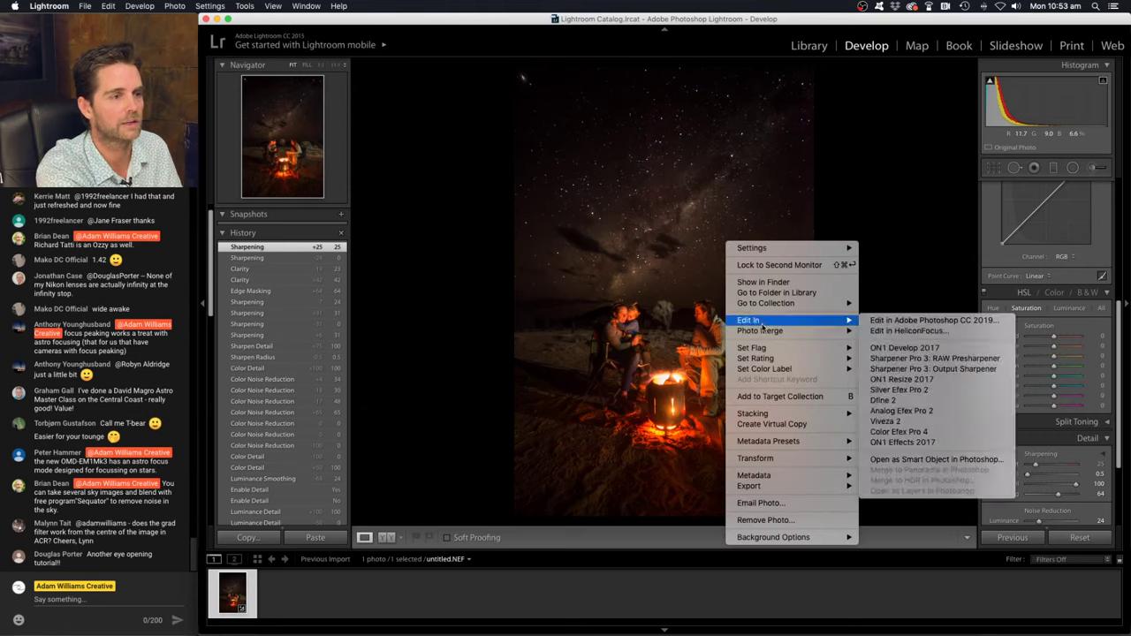
left_click(926, 320)
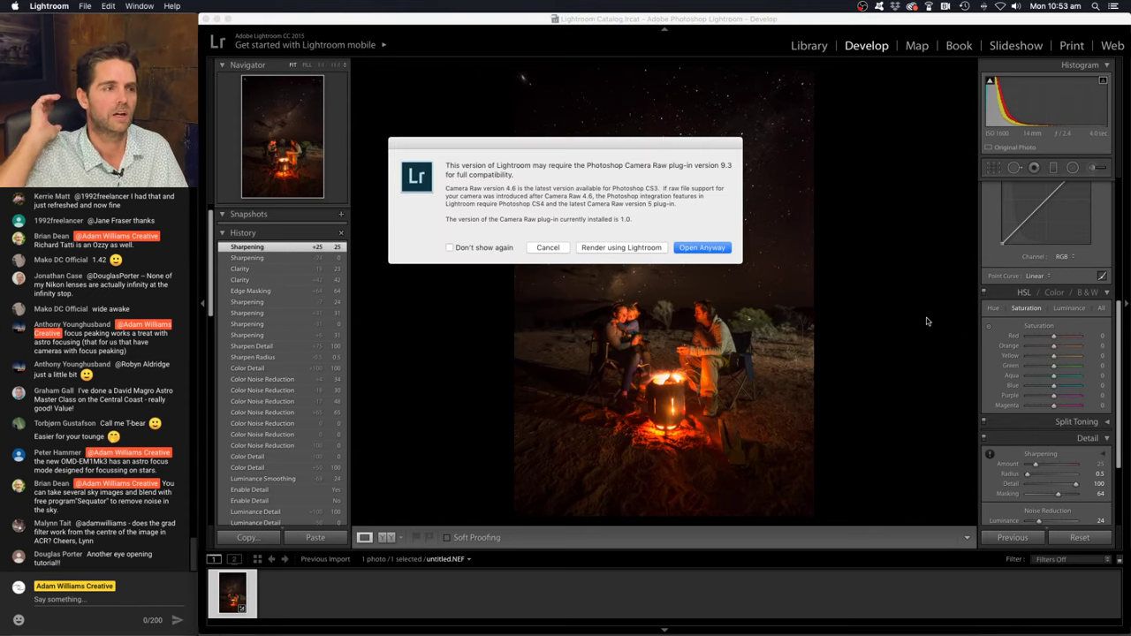
left_click(621, 249)
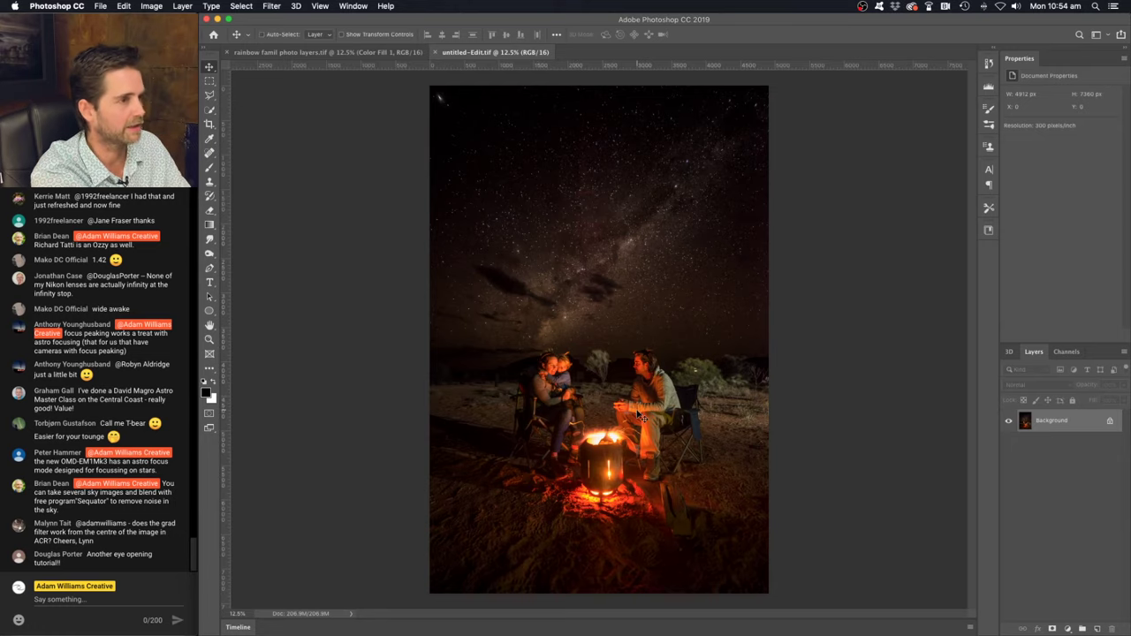
key("super+BackSpace")
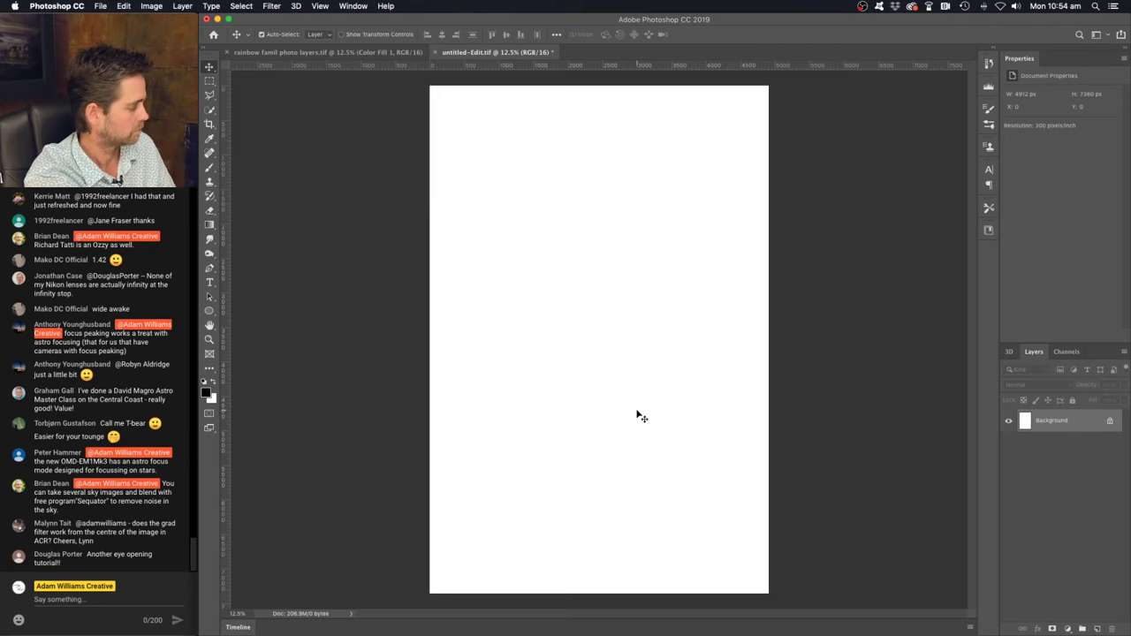
key("super+z")
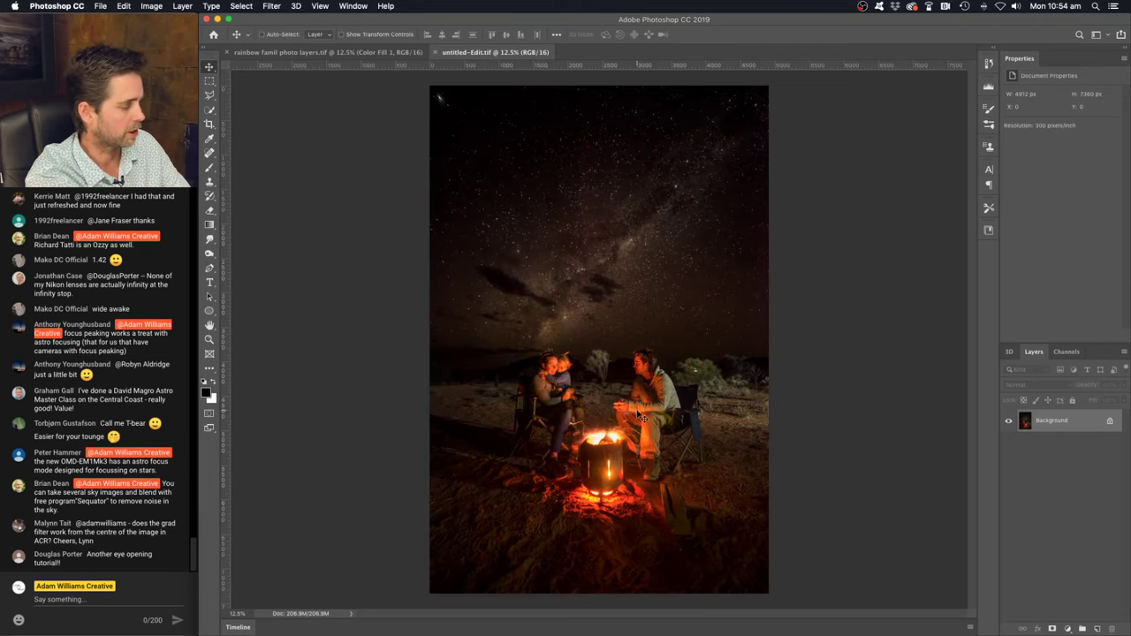
key("super+equal")
key("super+equal")
key("super+equal")
scroll(539, 268, "left", 10)
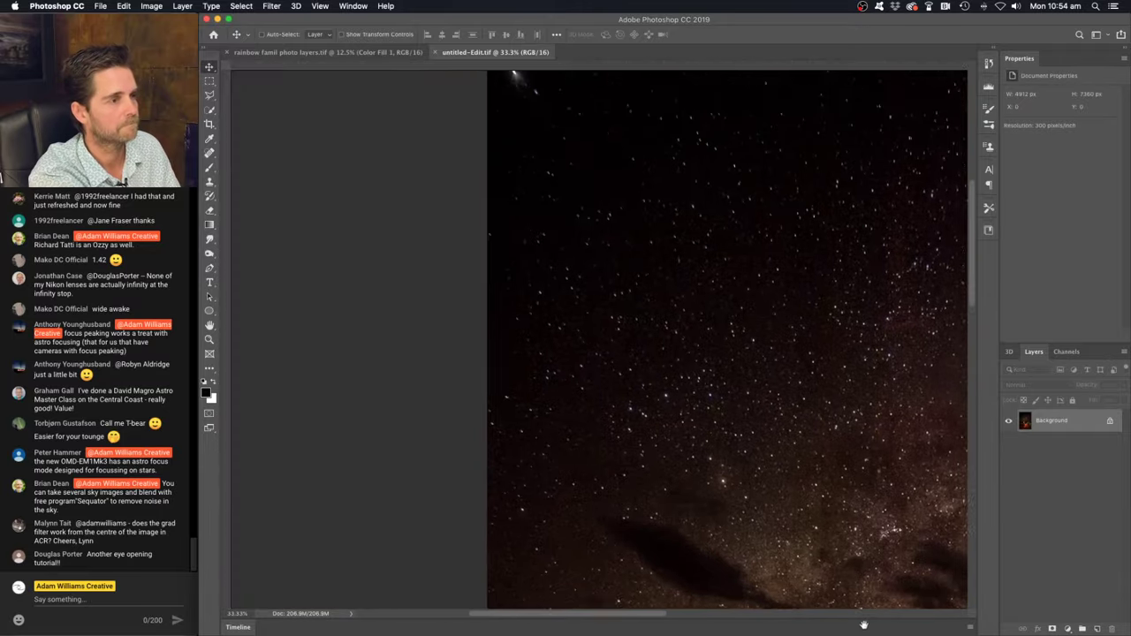
scroll(539, 268, "up", 5)
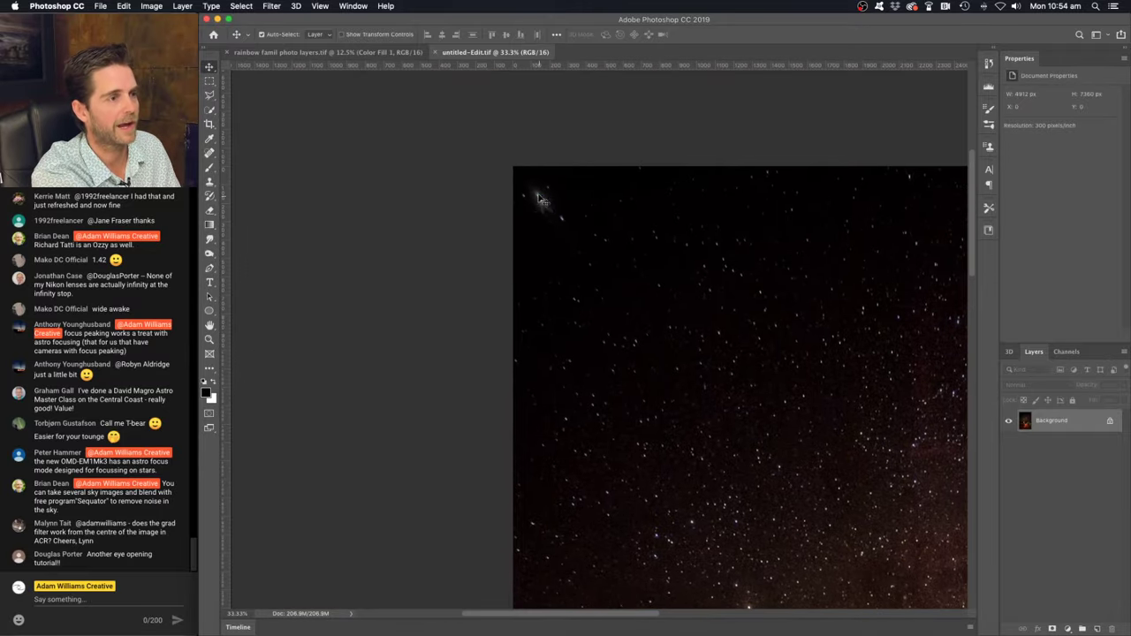
key("super+equal")
key("super+equal")
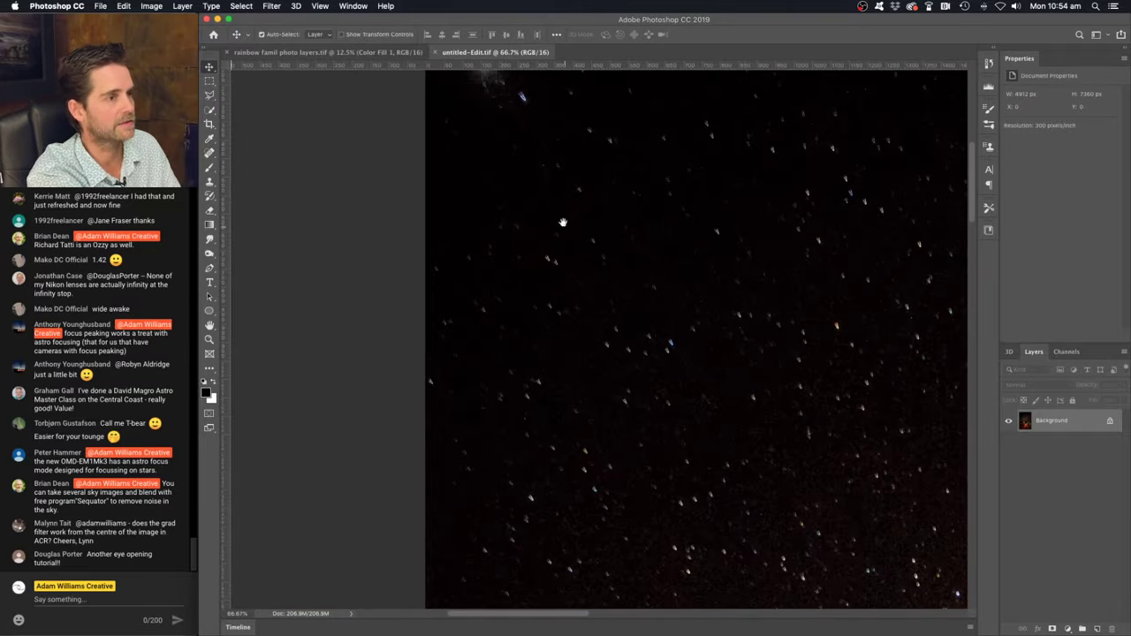
scroll(545, 207, "up", 3)
scroll(545, 208, "left", 1)
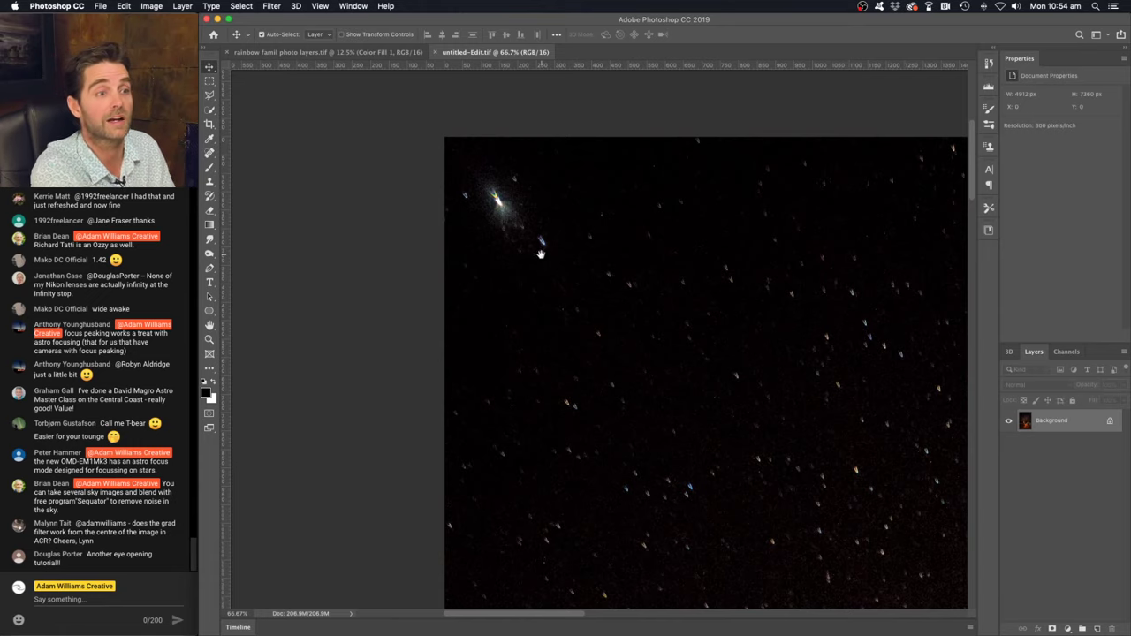
scroll(543, 259, "down", 5)
scroll(543, 259, "right", 5)
scroll(661, 318, "down", 5)
scroll(660, 318, "right", 5)
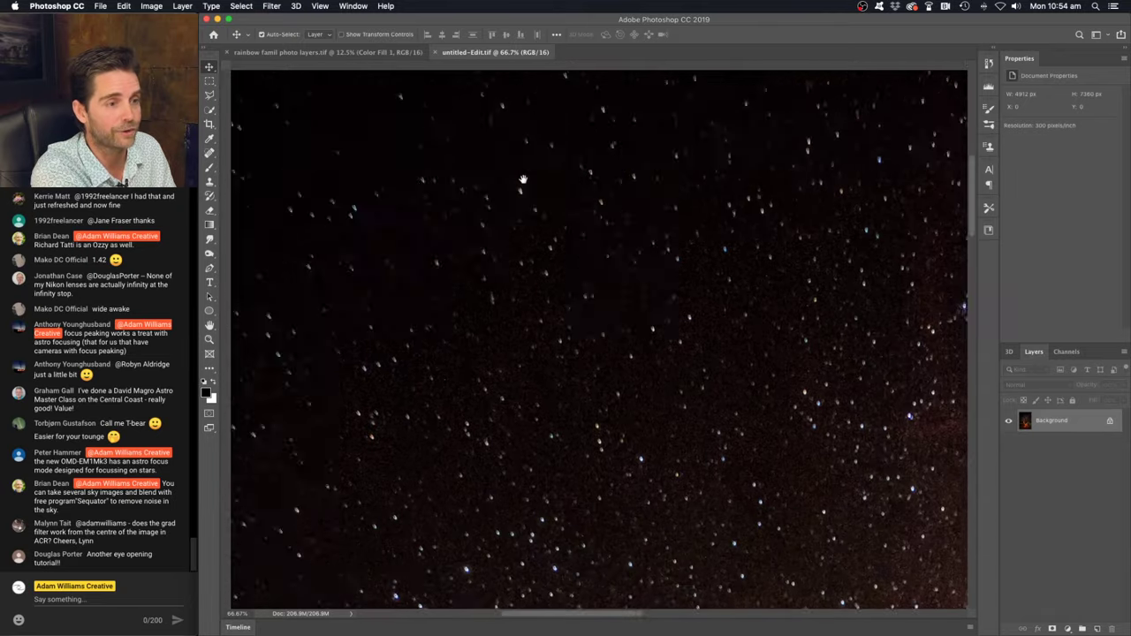
scroll(646, 339, "down", 8)
scroll(647, 339, "right", 3)
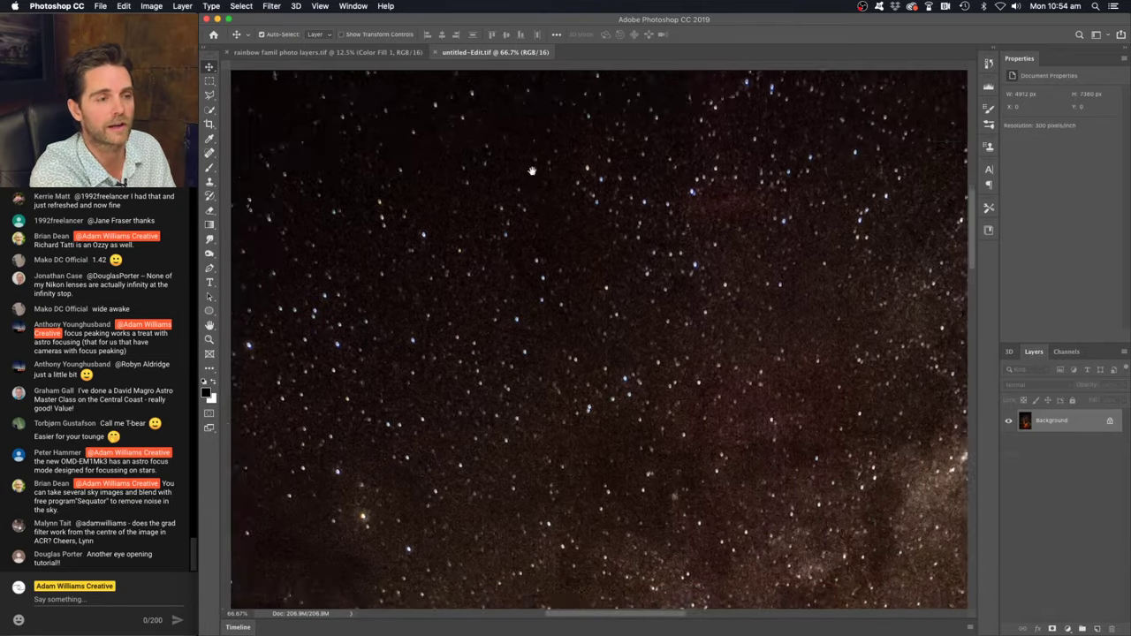
scroll(659, 133, "down", 15)
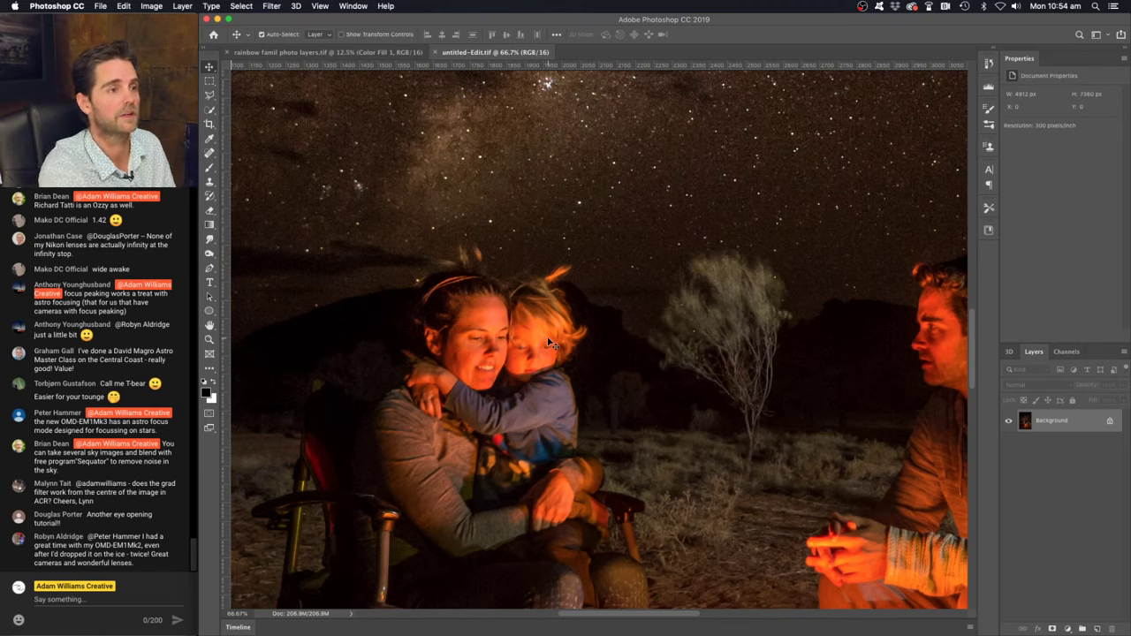
left_click(651, 242)
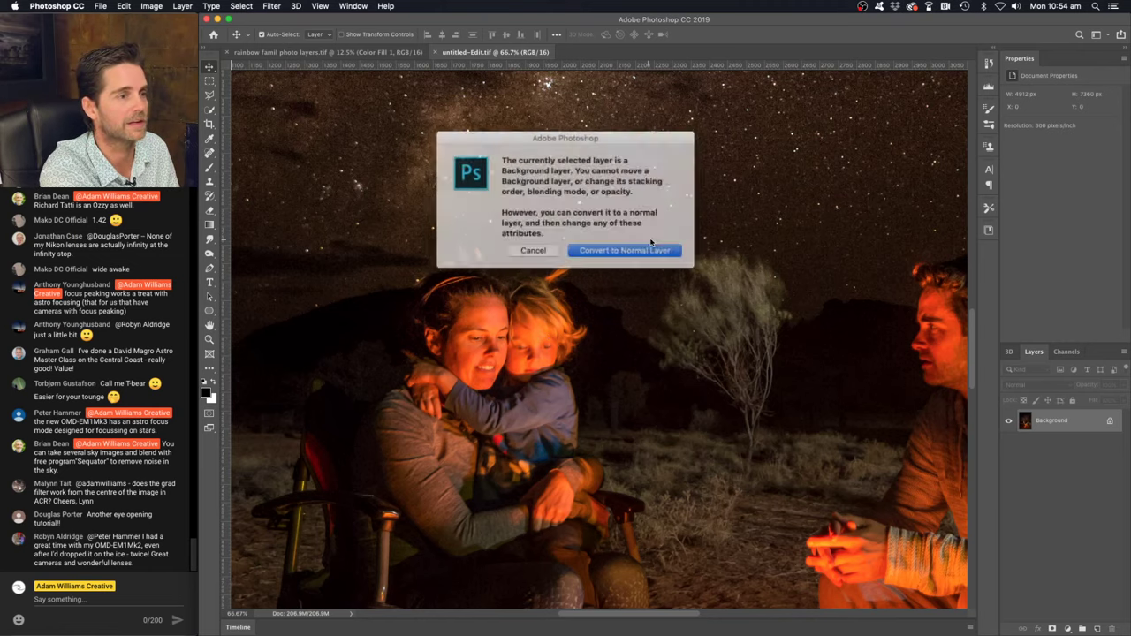
left_click(539, 251)
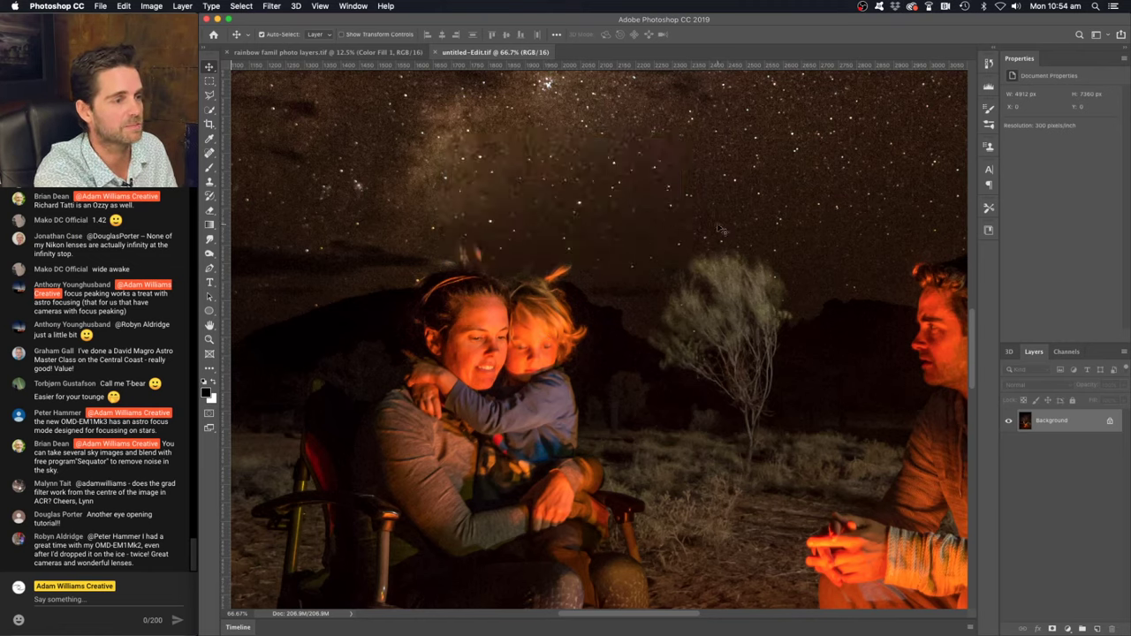
left_click_drag(623, 168, 636, 432)
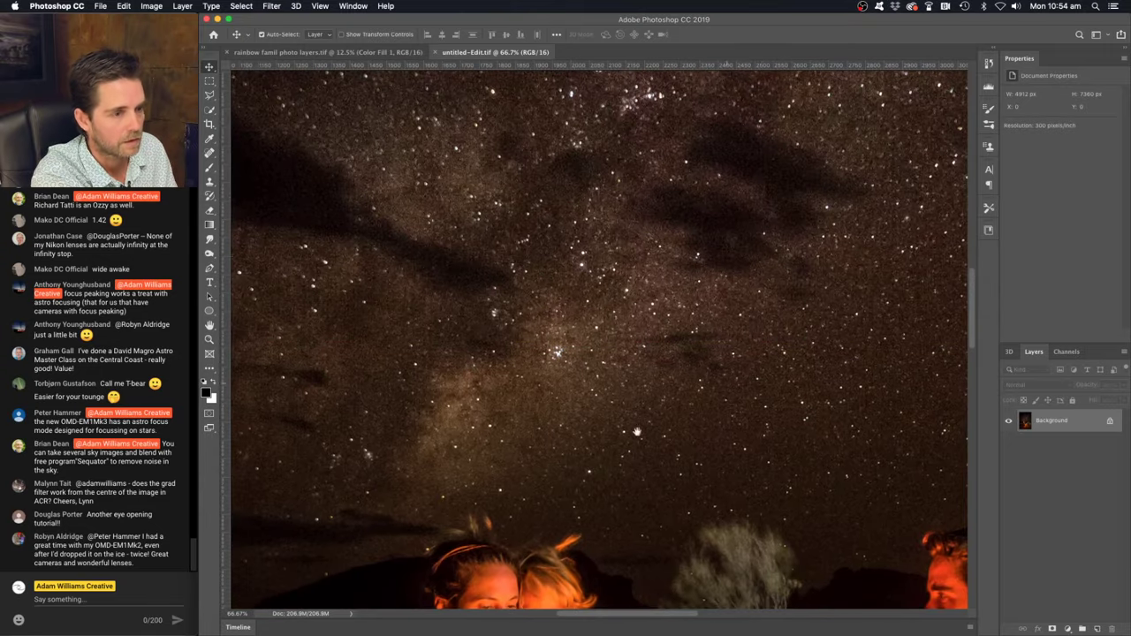
left_click_drag(659, 274, 907, 508)
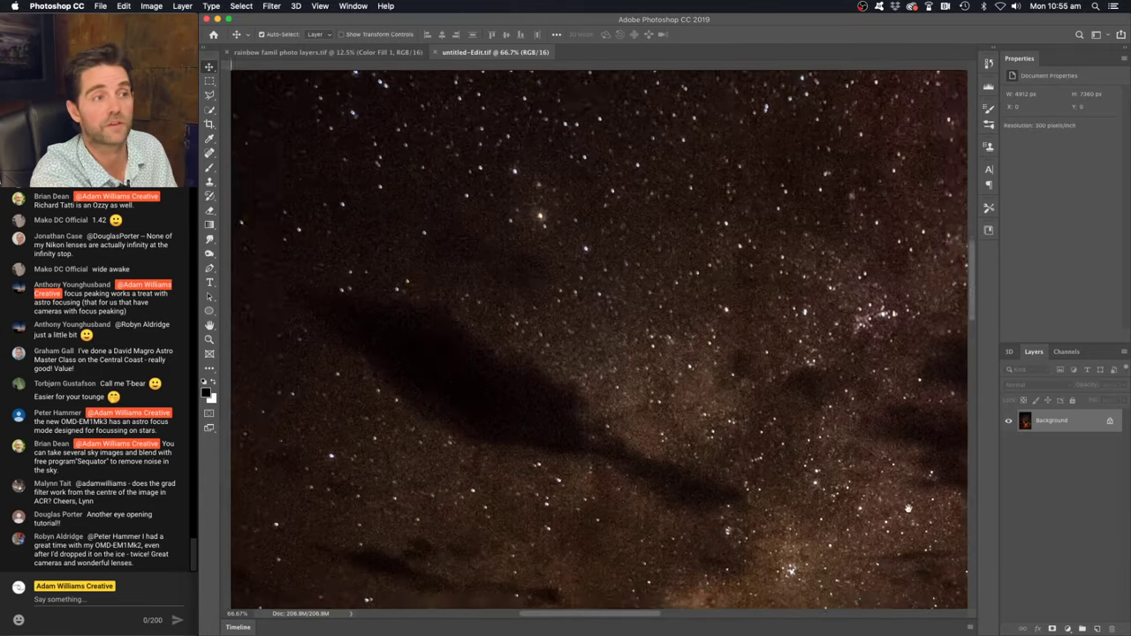
scroll(907, 508, "left", 5)
scroll(908, 508, "up", 3)
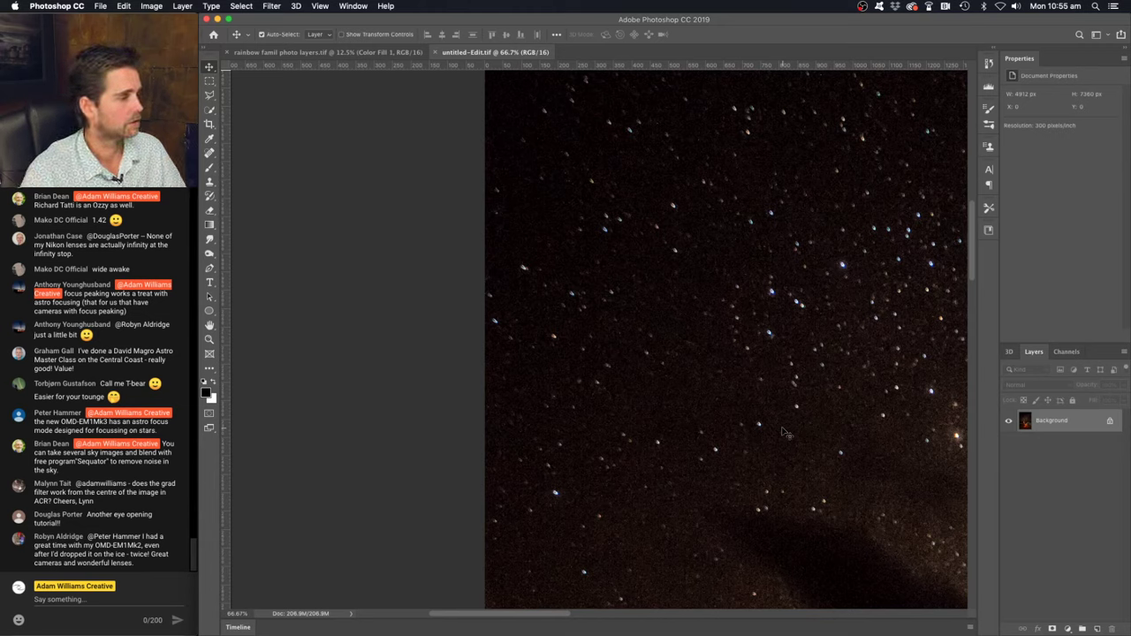
Fit the photo, zoom to 25% and add an empty Layer 1 above the Background
key("super+0")
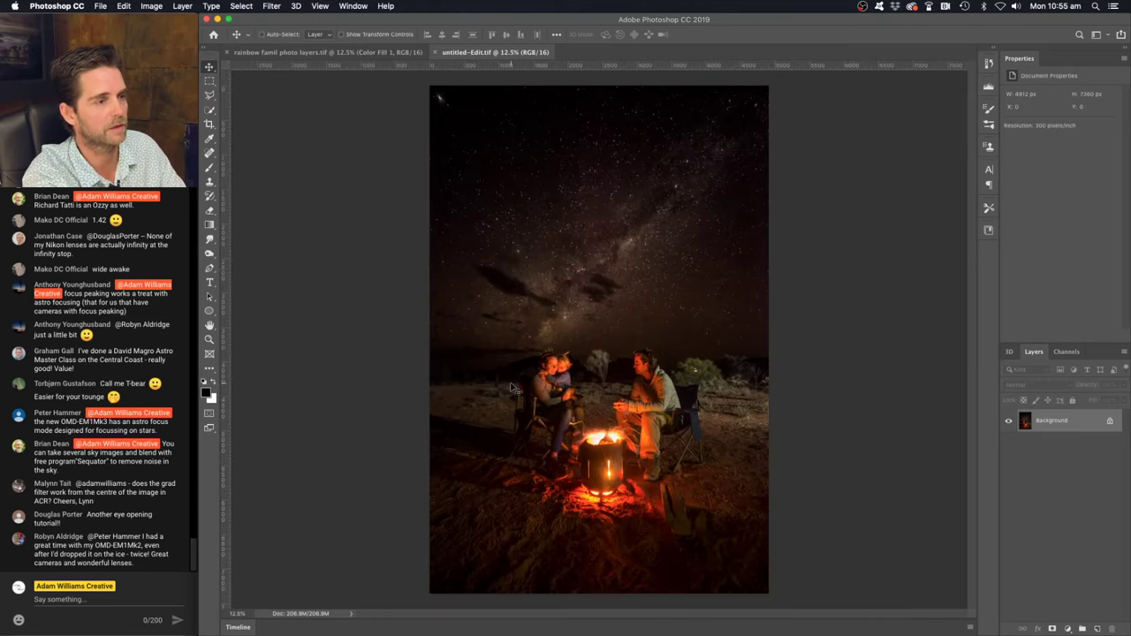
key("super+plus")
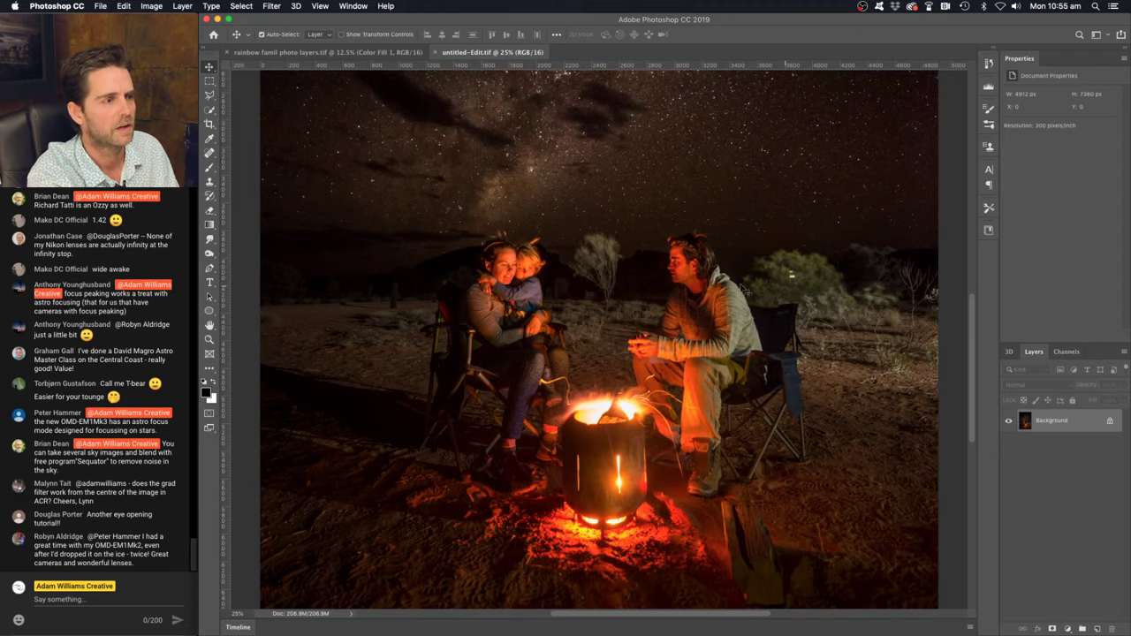
scroll(657, 341, "up", 3)
scroll(655, 341, "up", 8)
scroll(655, 342, "down", 12)
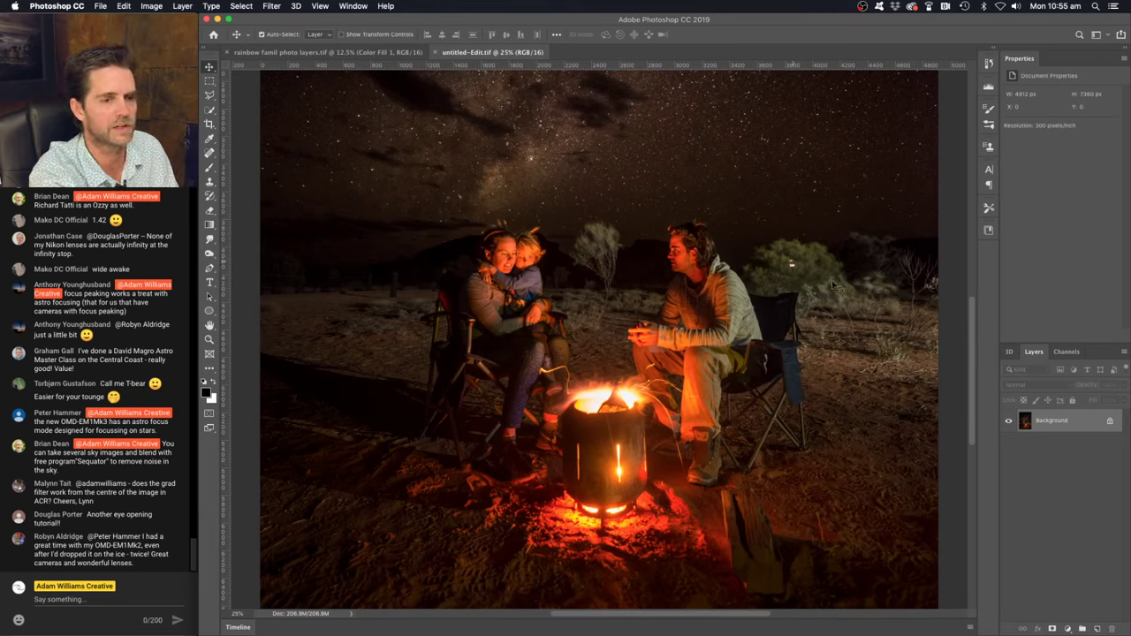
left_click(1096, 629)
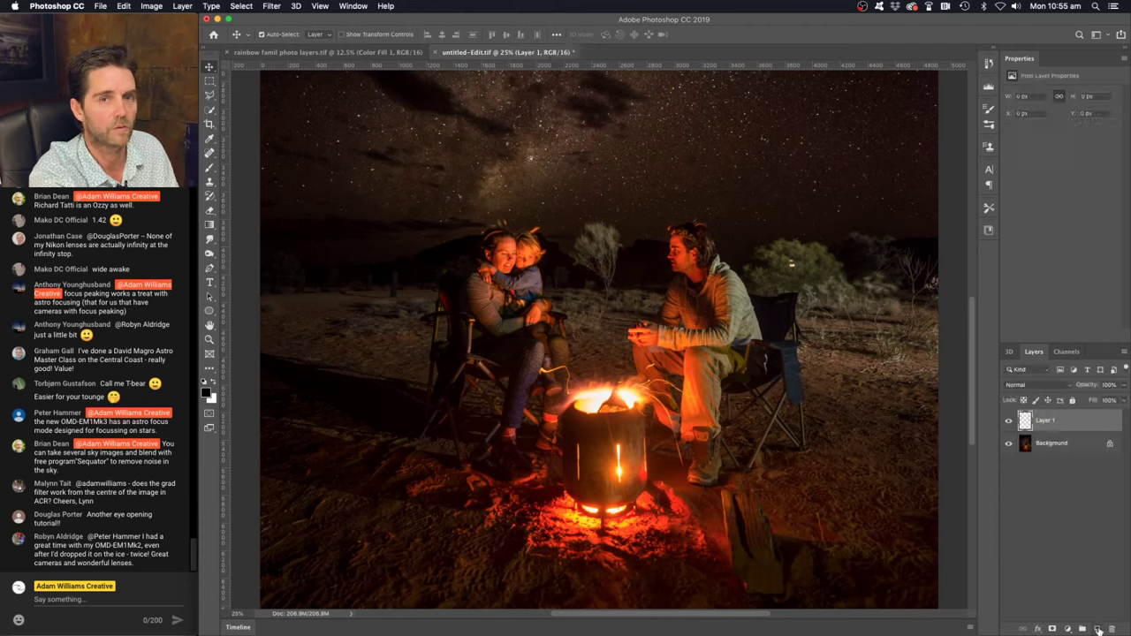
Spot-heal away the small bright light in the bushes
left_click(209, 153)
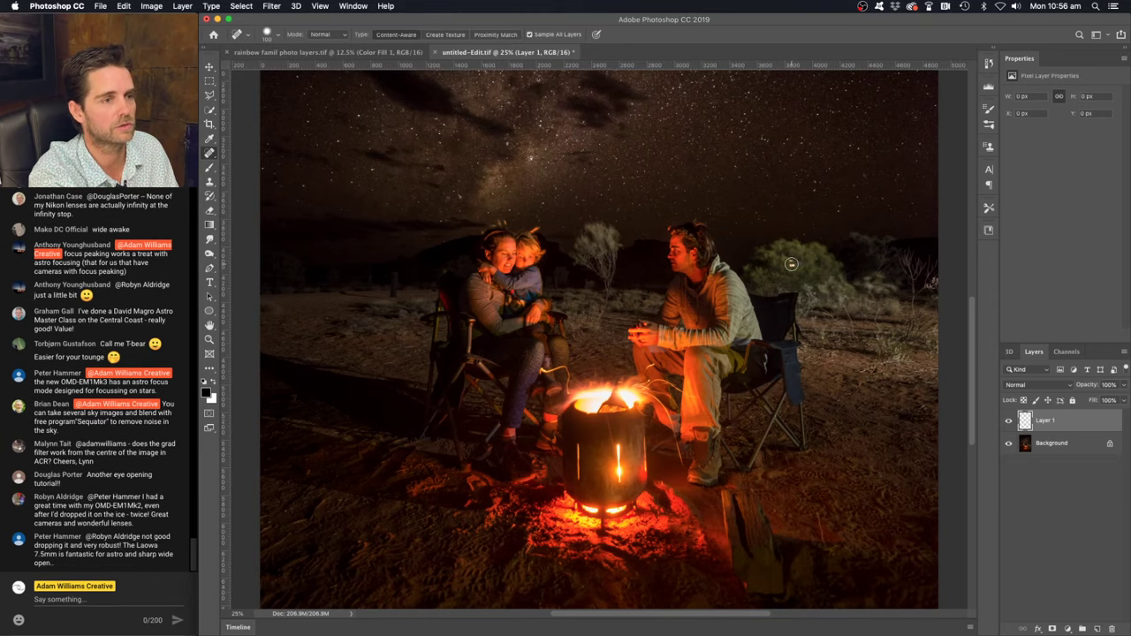
left_click(791, 263)
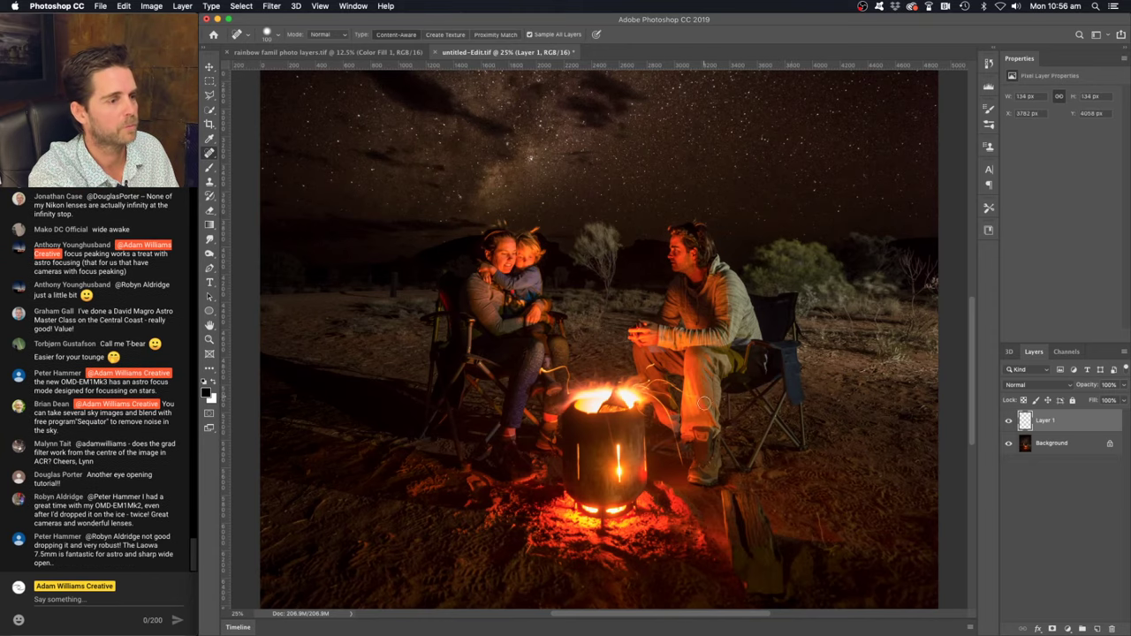
scroll(707, 426, "down", 2)
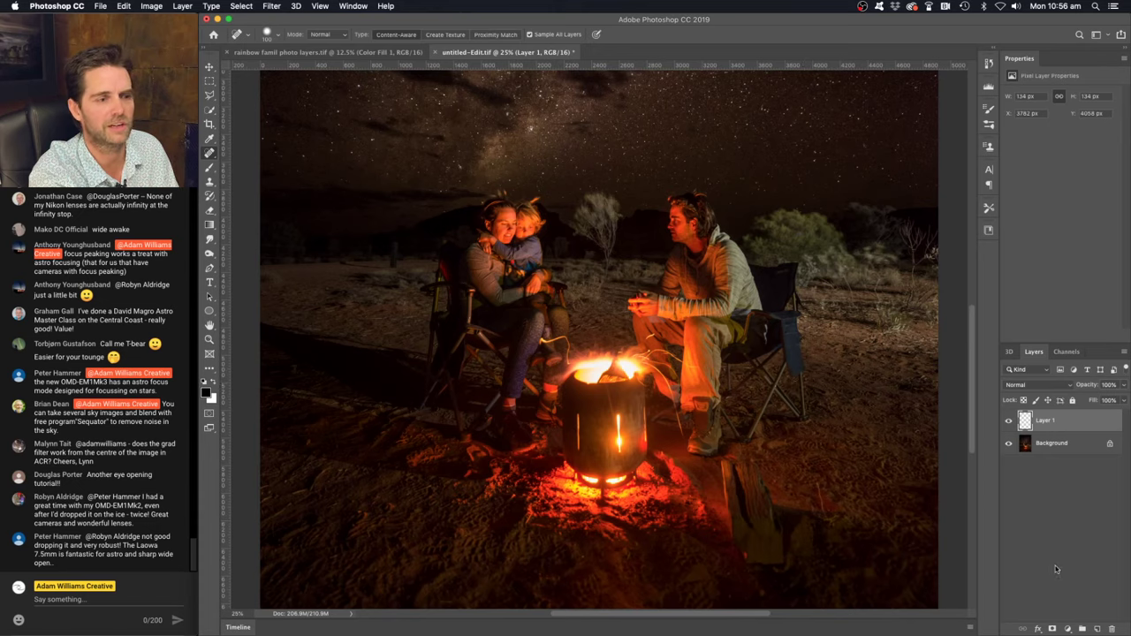
Add a Curves layer with its midtone point raised from input 120 to output 143
left_click(1068, 627)
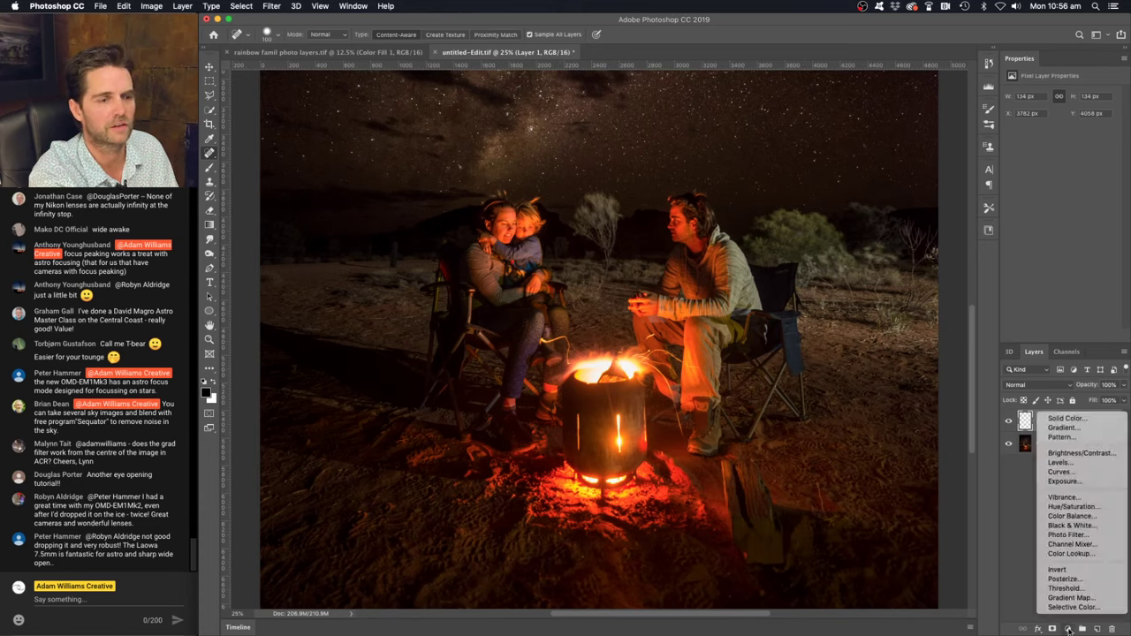
left_click(1060, 472)
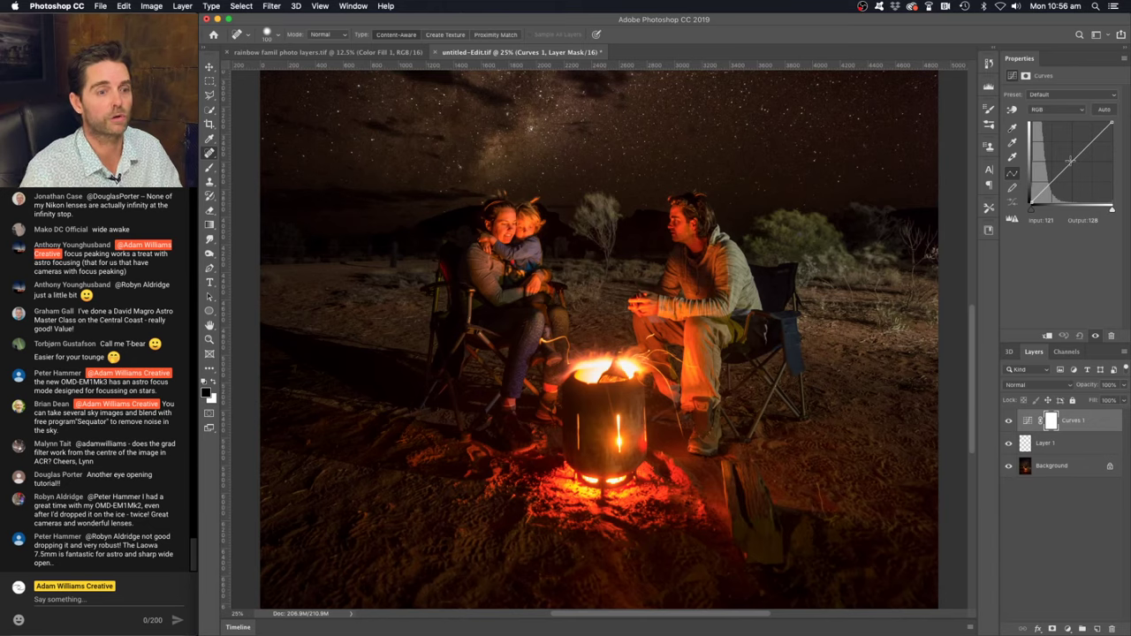
left_click_drag(1071, 161, 1067, 157)
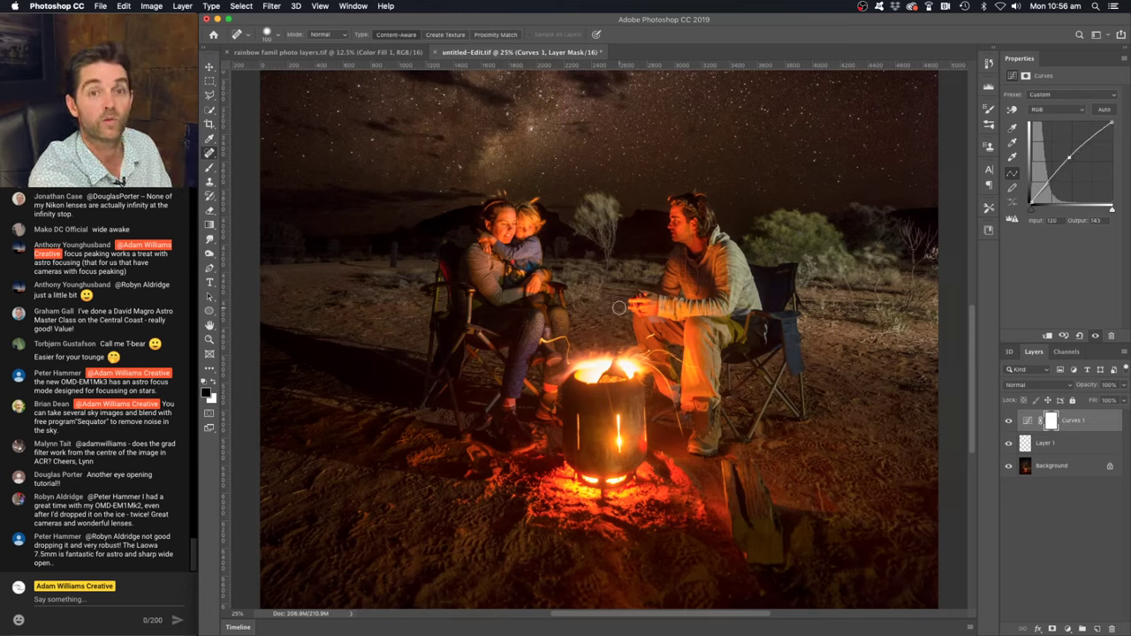
Invert the Curves 1 mask to black and set a soft 700 px brush at 30% opacity, 50% flow
key("super+i")
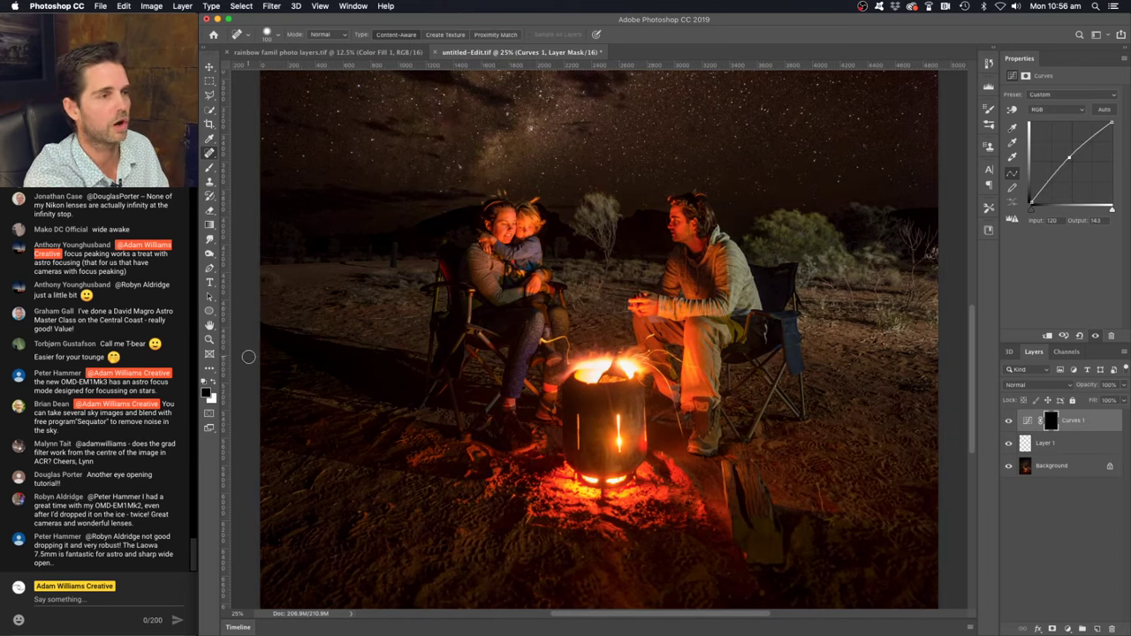
key("b")
key("bracketright")
key("bracketright")
key("bracketright")
key("bracketright")
key("bracketright")
key("bracketright")
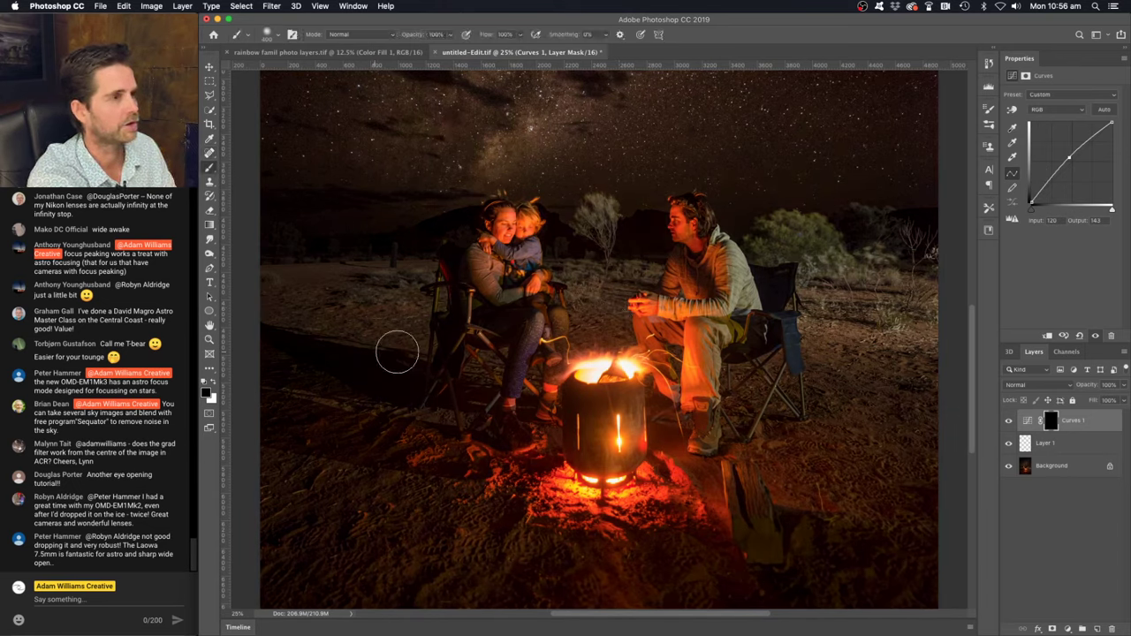
left_click(449, 36)
left_click_drag(430, 51, 415, 50)
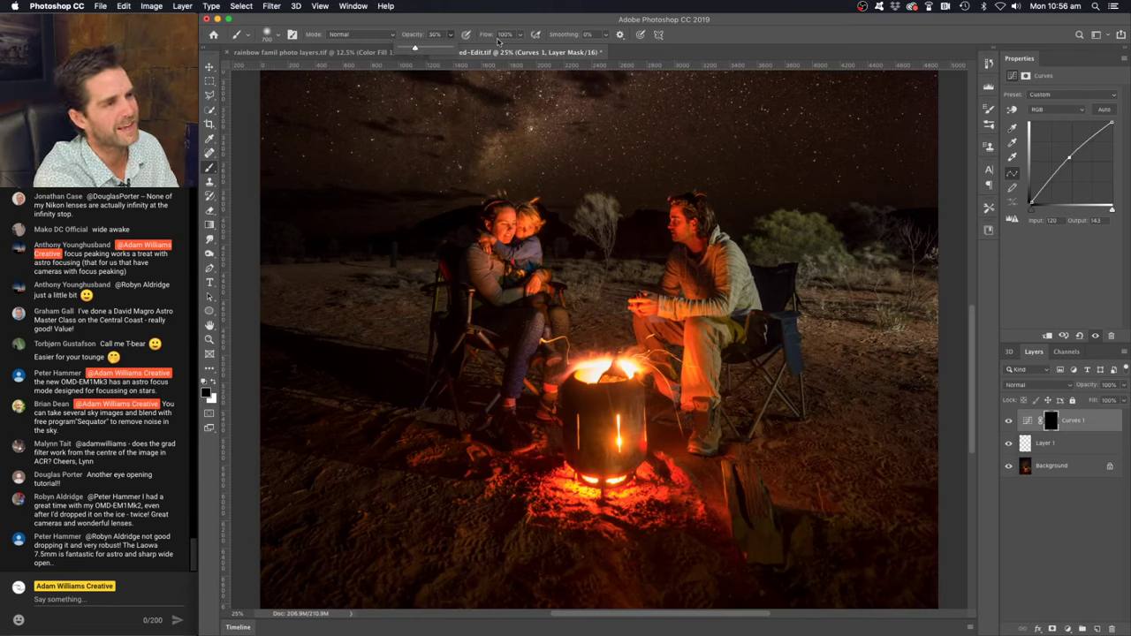
left_click(495, 44)
left_click_drag(493, 47, 496, 49)
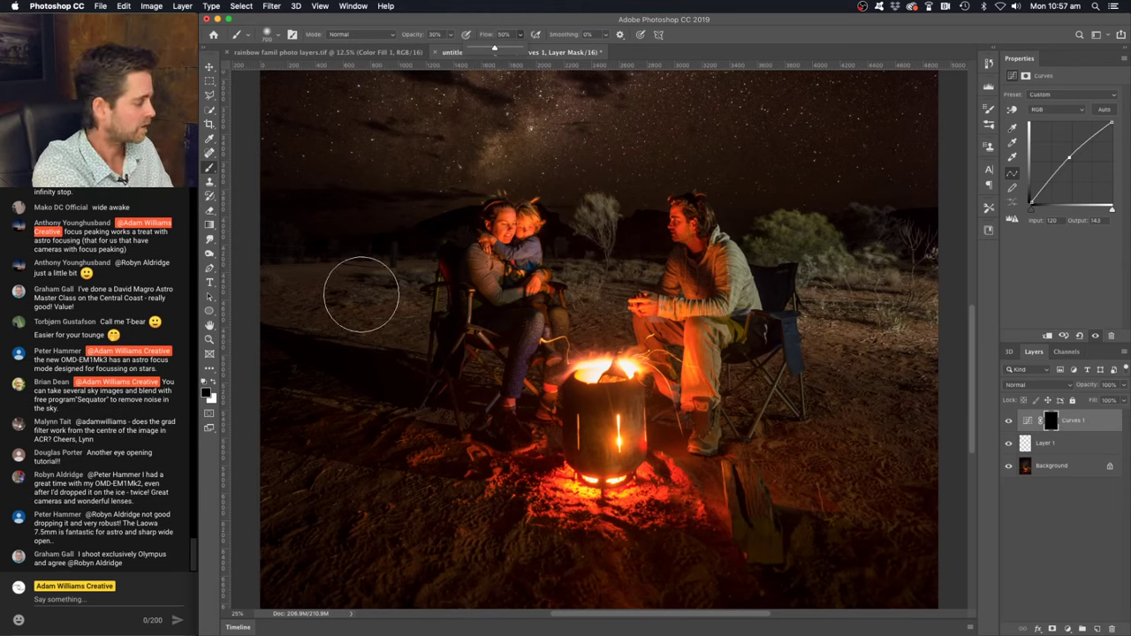
left_click(278, 34)
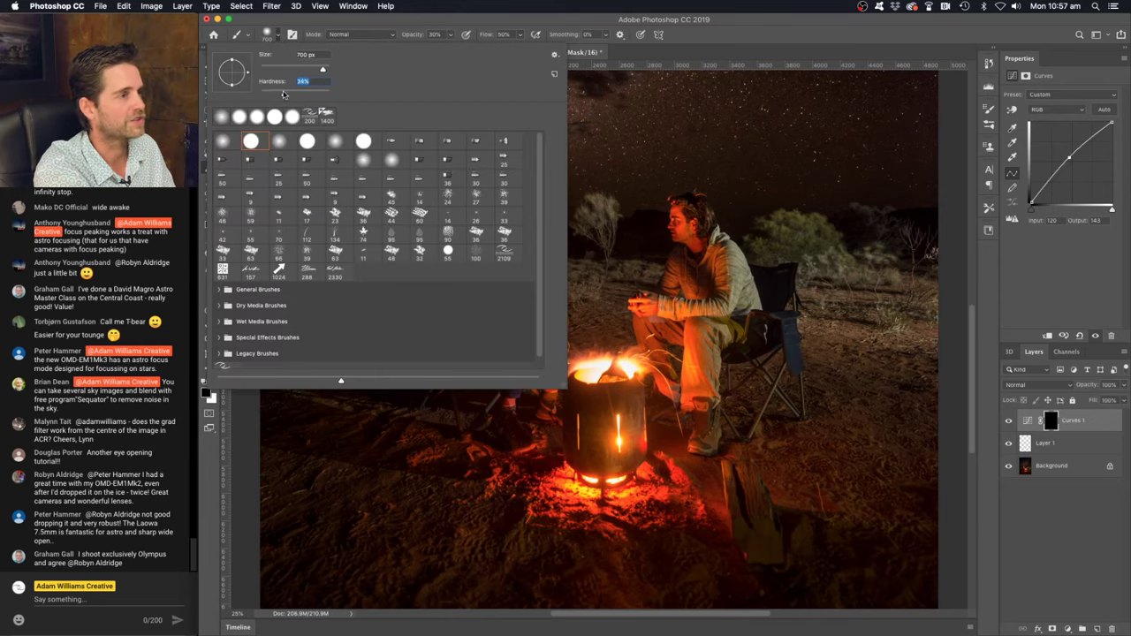
key("Escape")
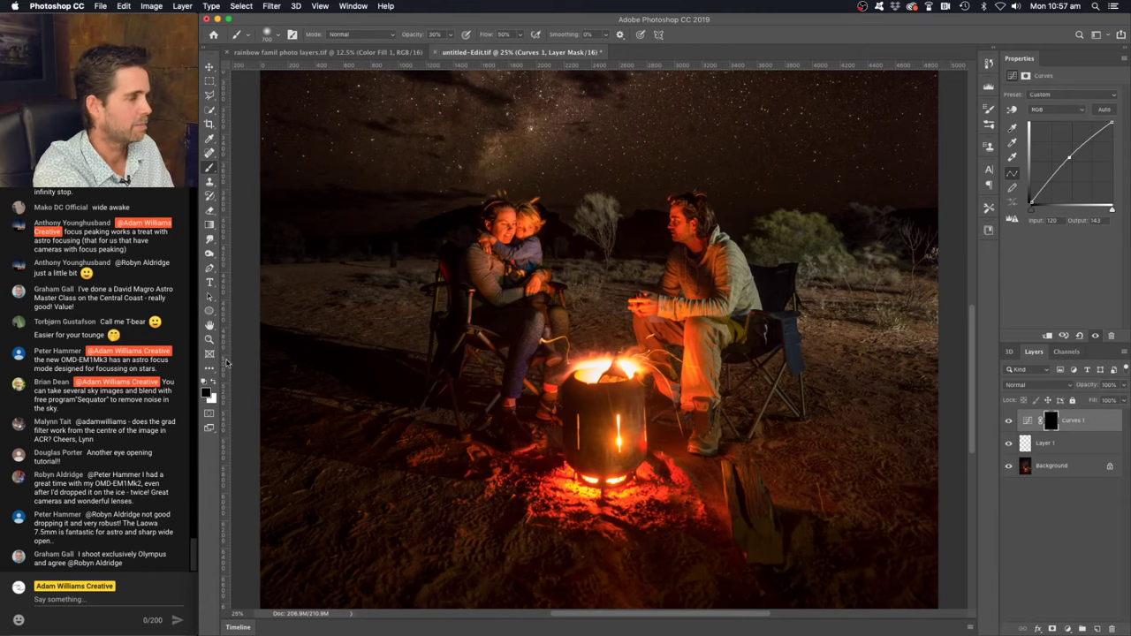
Paint white on the Curves 1 mask over the family, chairs and lit foreground
left_click(213, 383)
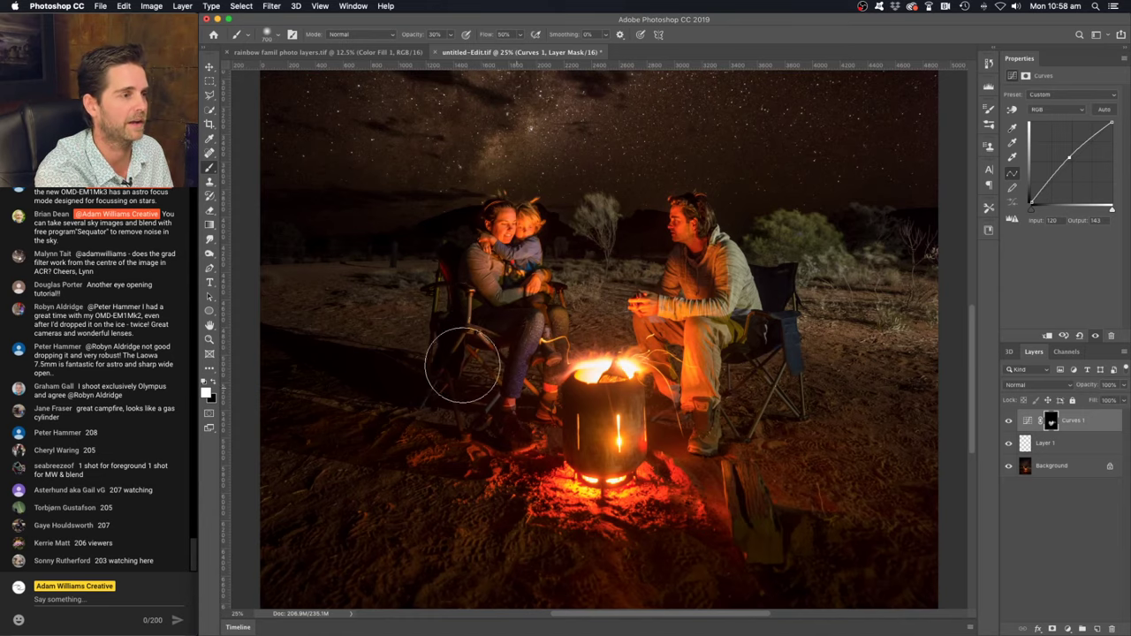
scroll(504, 340, "up", 3)
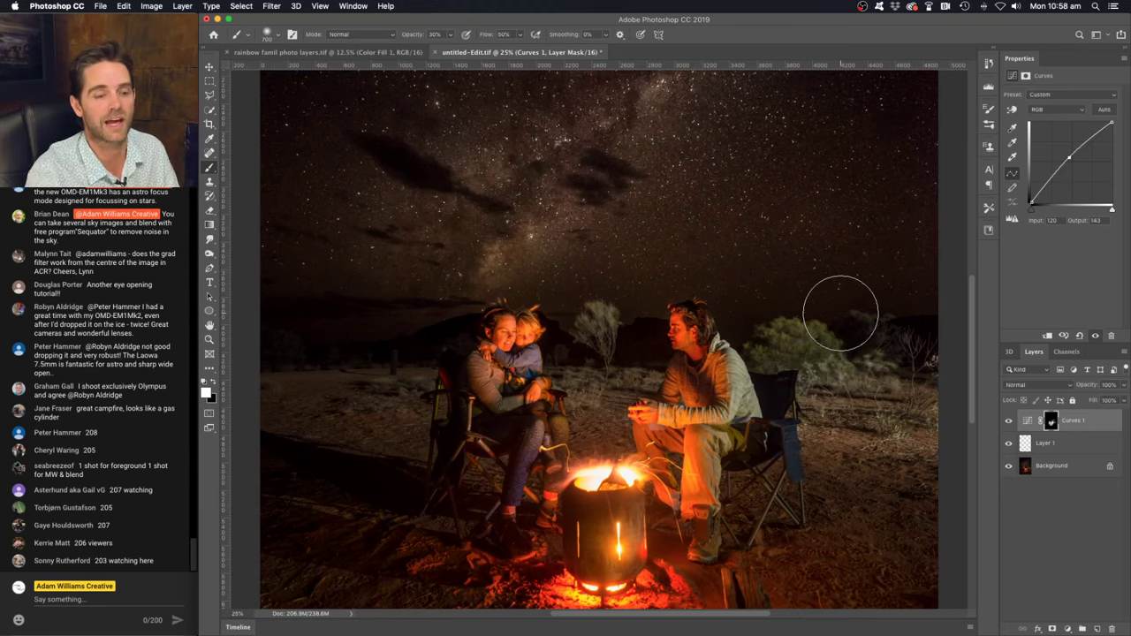
scroll(535, 349, "up", 1)
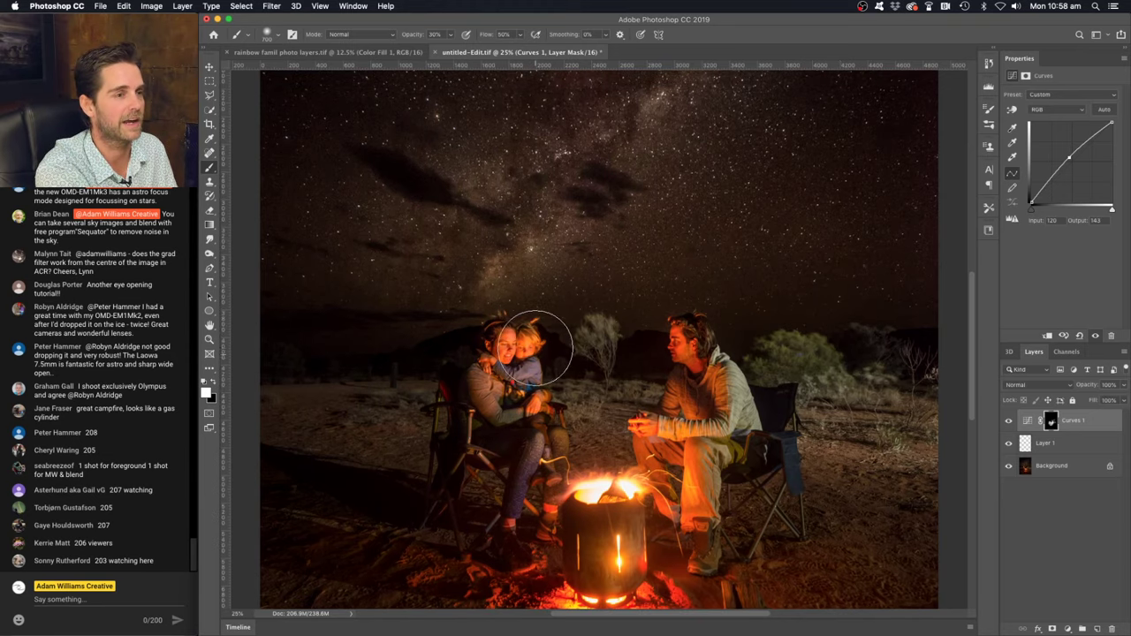
scroll(535, 345, "up", 4)
scroll(575, 345, "down", 5)
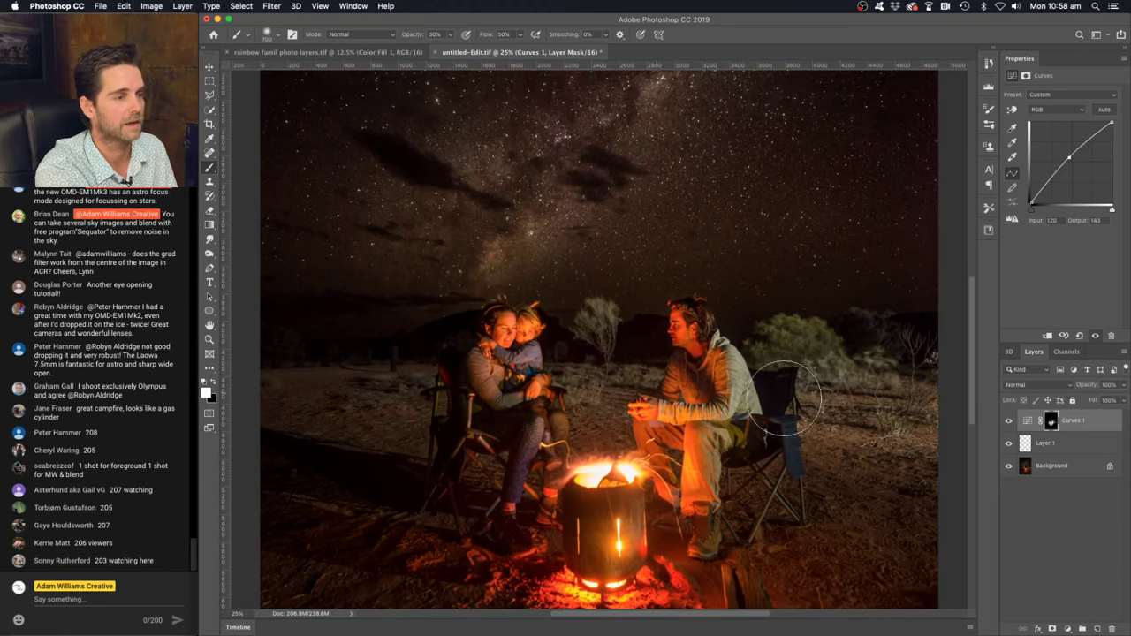
Toggle Curves 1 off and on to compare the photo before and after brightening
left_click(1008, 421)
left_click(1009, 420)
left_click(1009, 421)
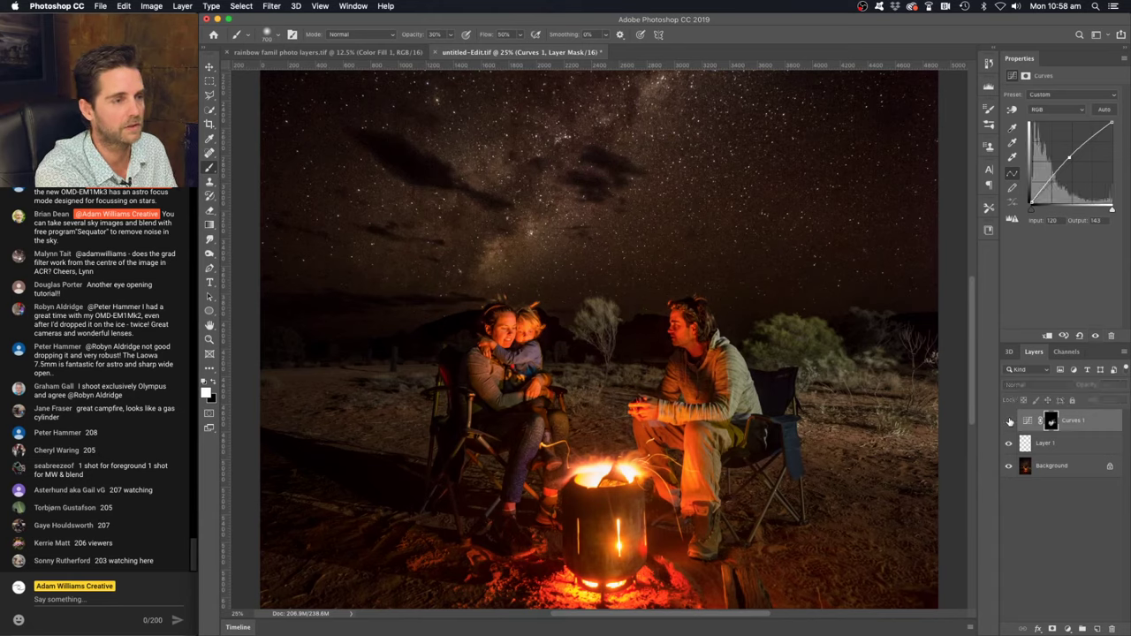
left_click(1009, 420)
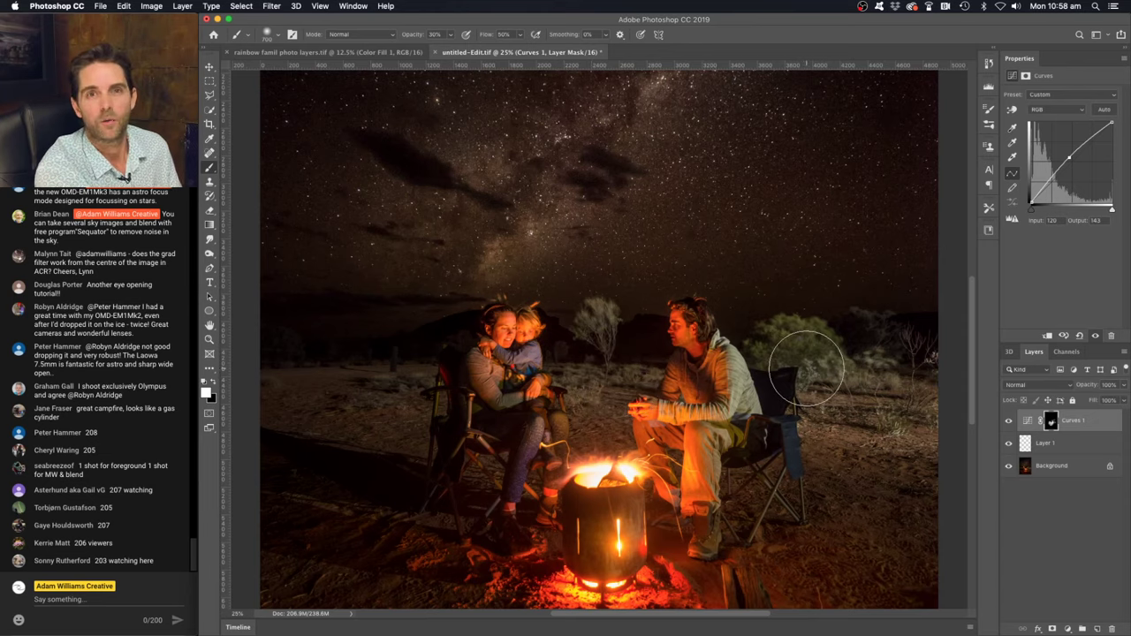
Add a Curves 2 layer with the white point pulled down to output 113
left_click(1066, 625)
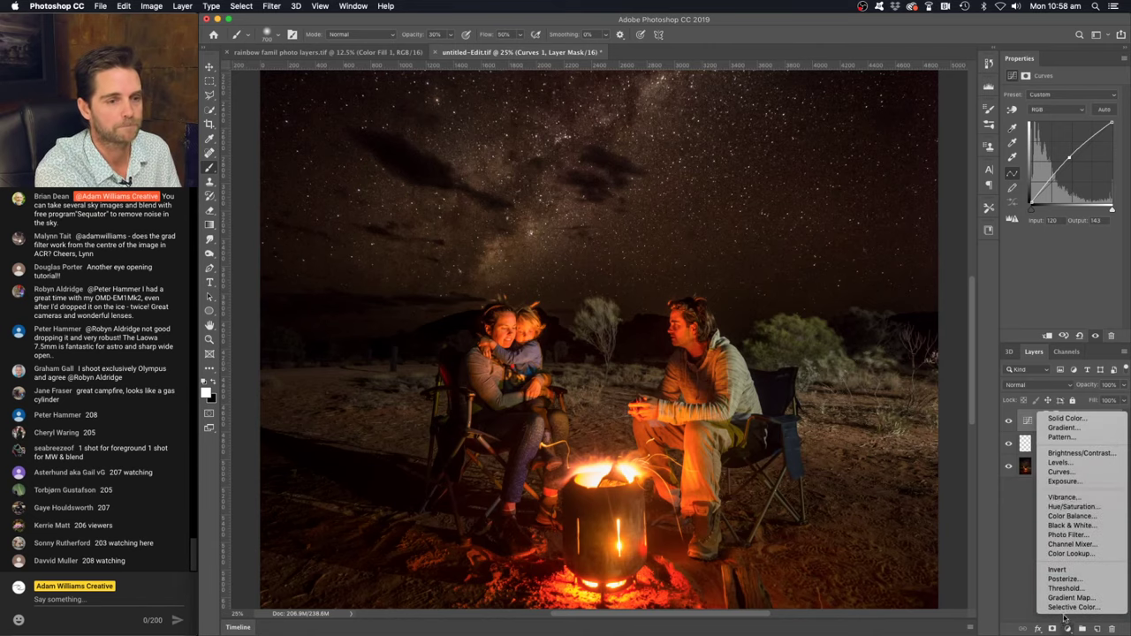
left_click(1069, 471)
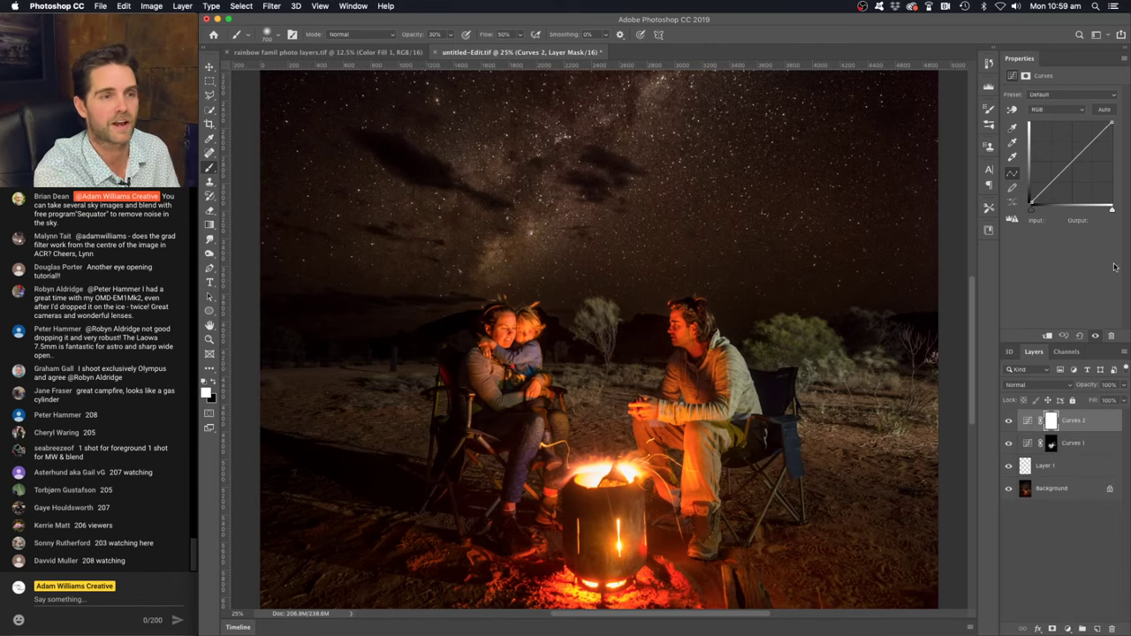
mouse_move(1112, 123)
left_mouse_down()
mouse_move(1114, 169)
mouse_move(1112, 119)
left_mouse_up()
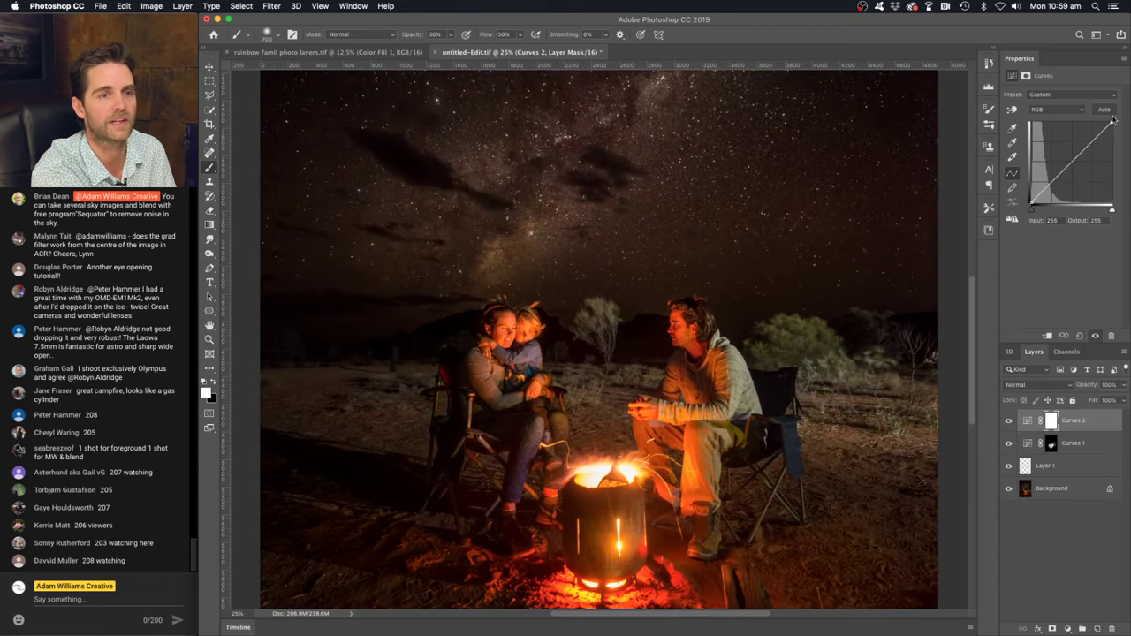
left_click_drag(1075, 161, 1080, 173)
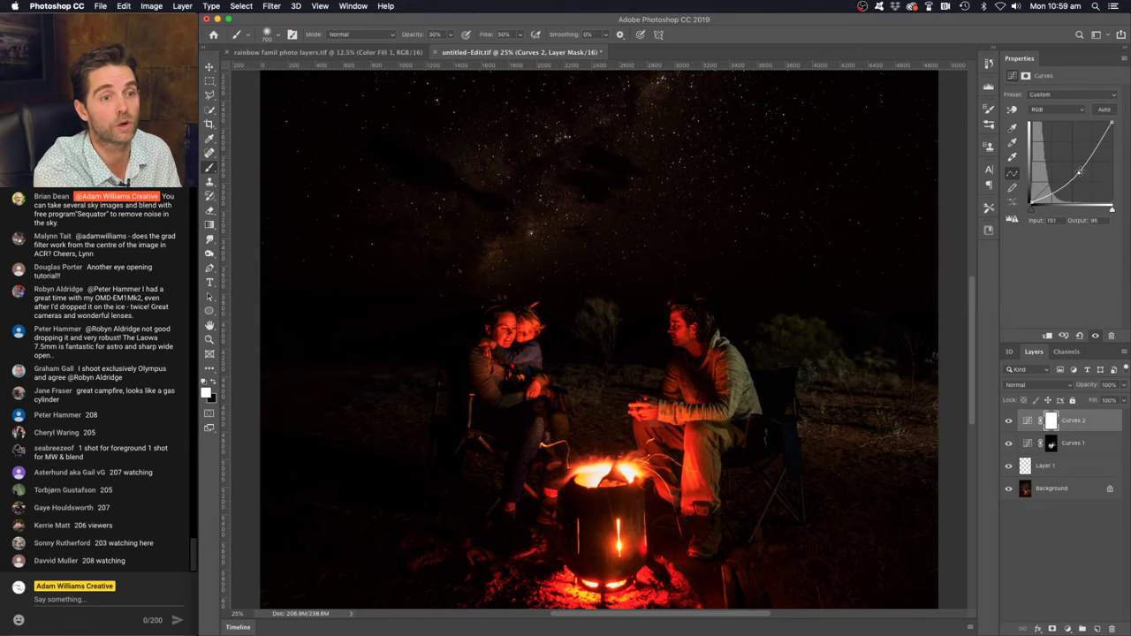
left_click_drag(1079, 170, 1116, 168)
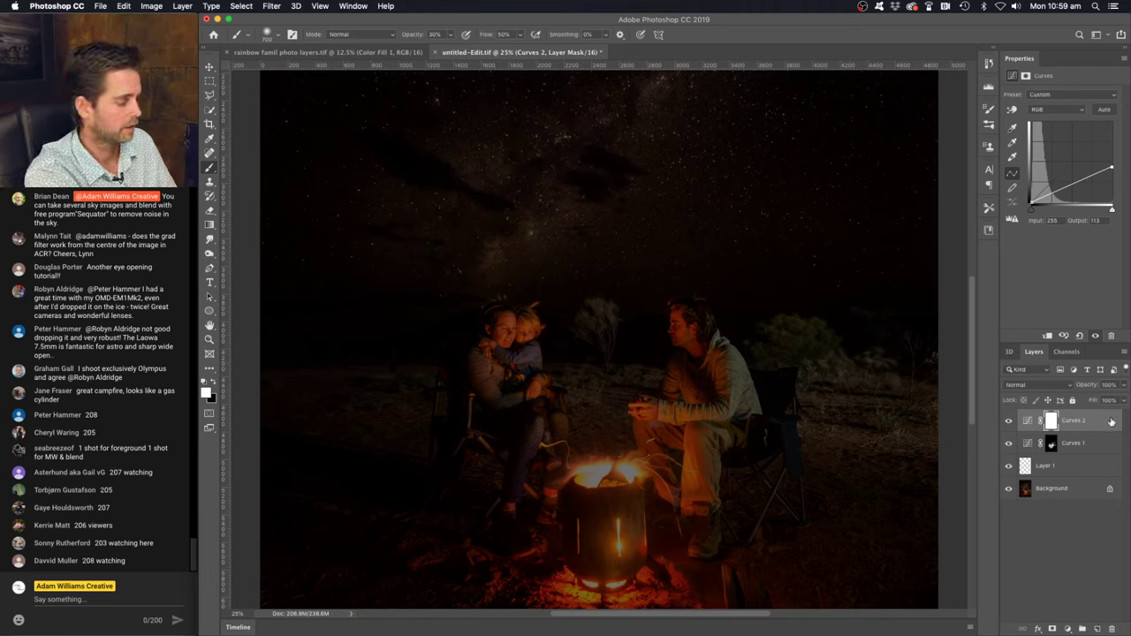
Invert the Curves 2 mask and paint white around the photo's outer edges as a vignette
key("super+i")
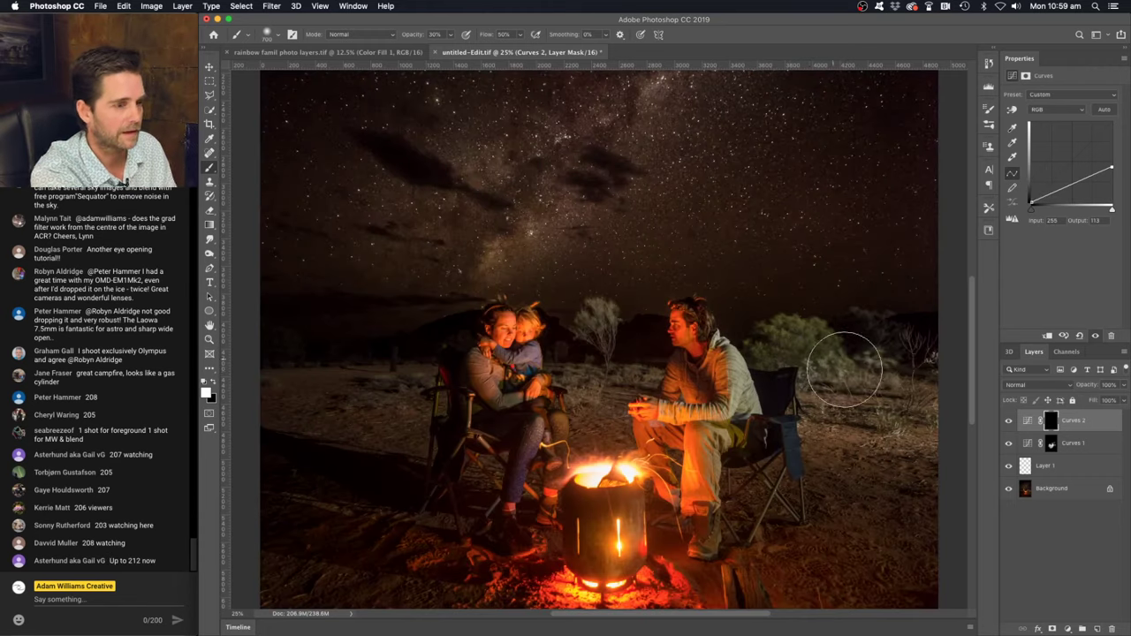
key("bracketleft")
key("bracketleft")
key("bracketleft")
key("bracketleft")
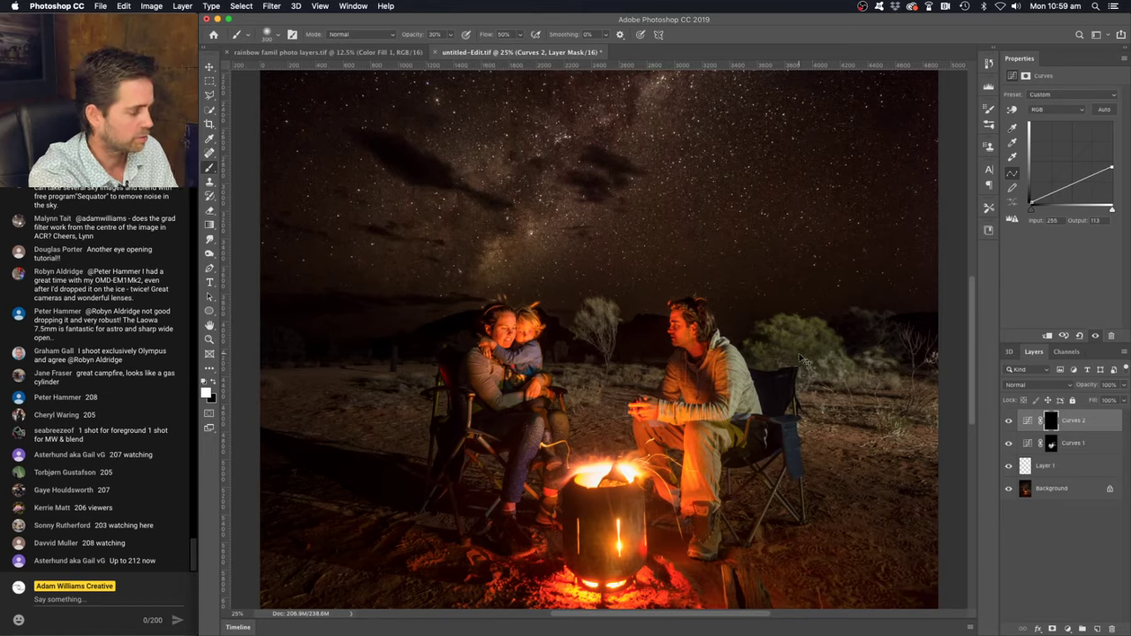
key("super+minus")
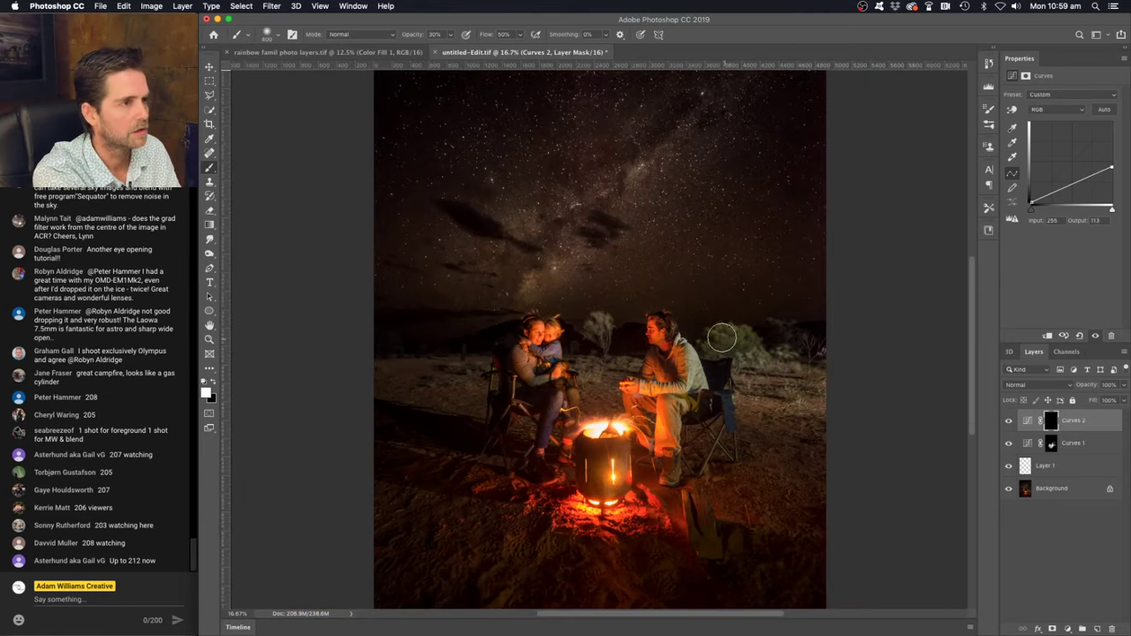
key("bracketright")
key("bracketright")
key("bracketright")
key("bracketright")
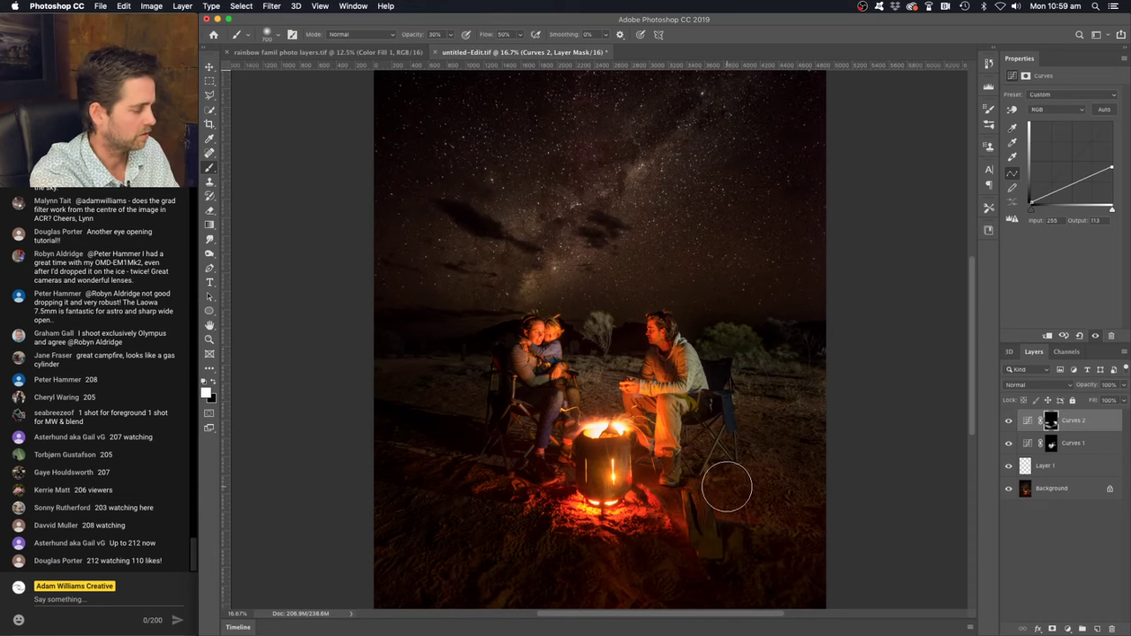
key("x")
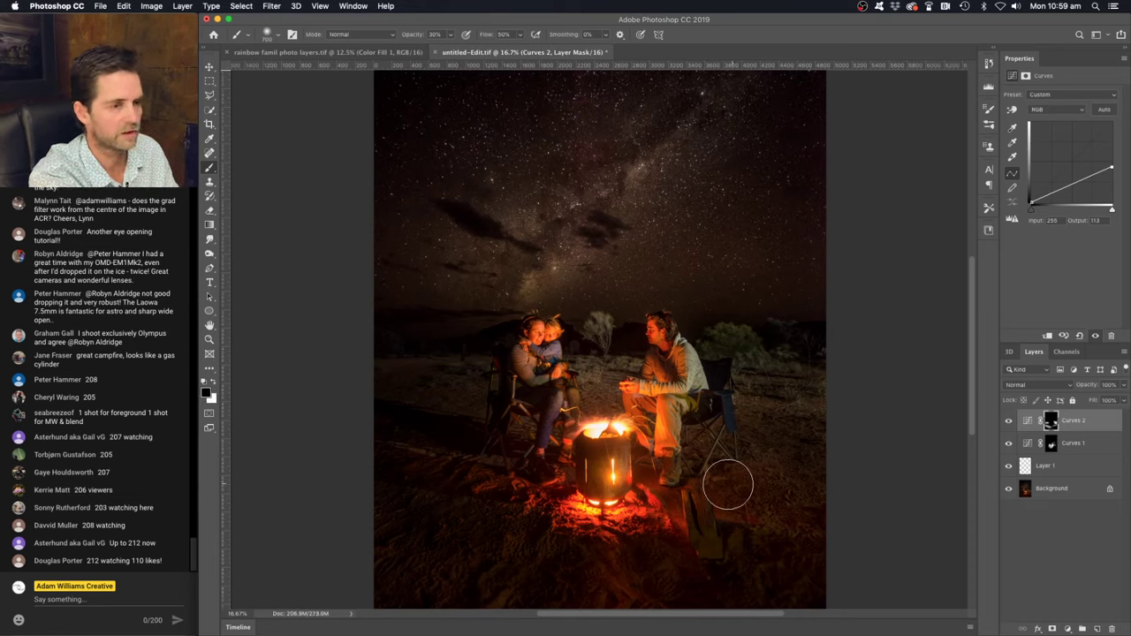
key("bracketright")
key("bracketright")
key("bracketright")
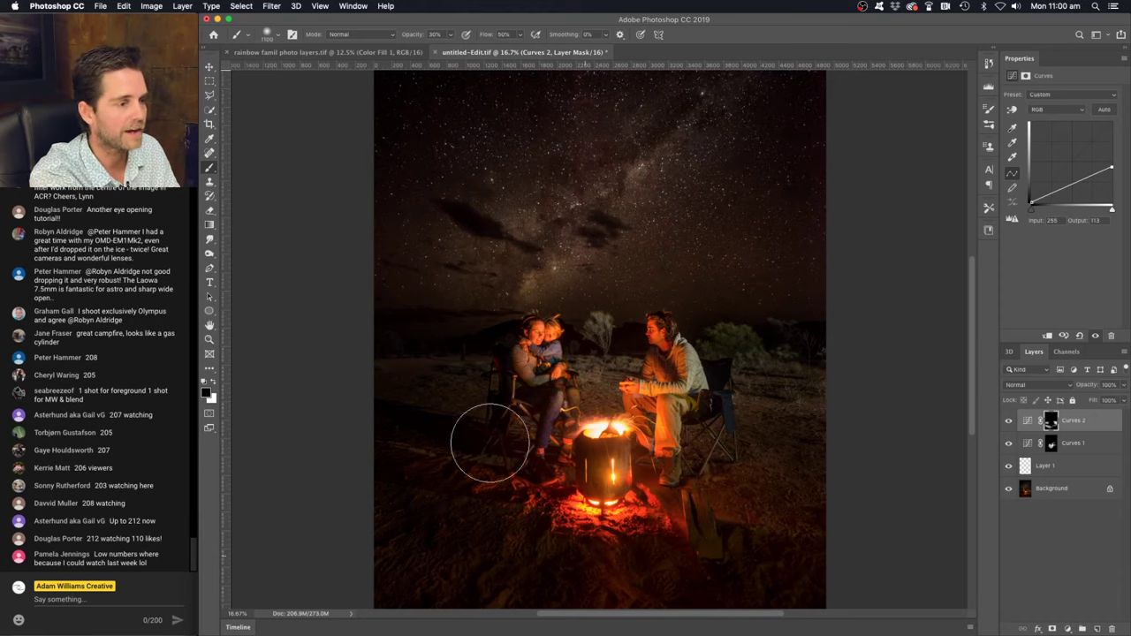
key("x")
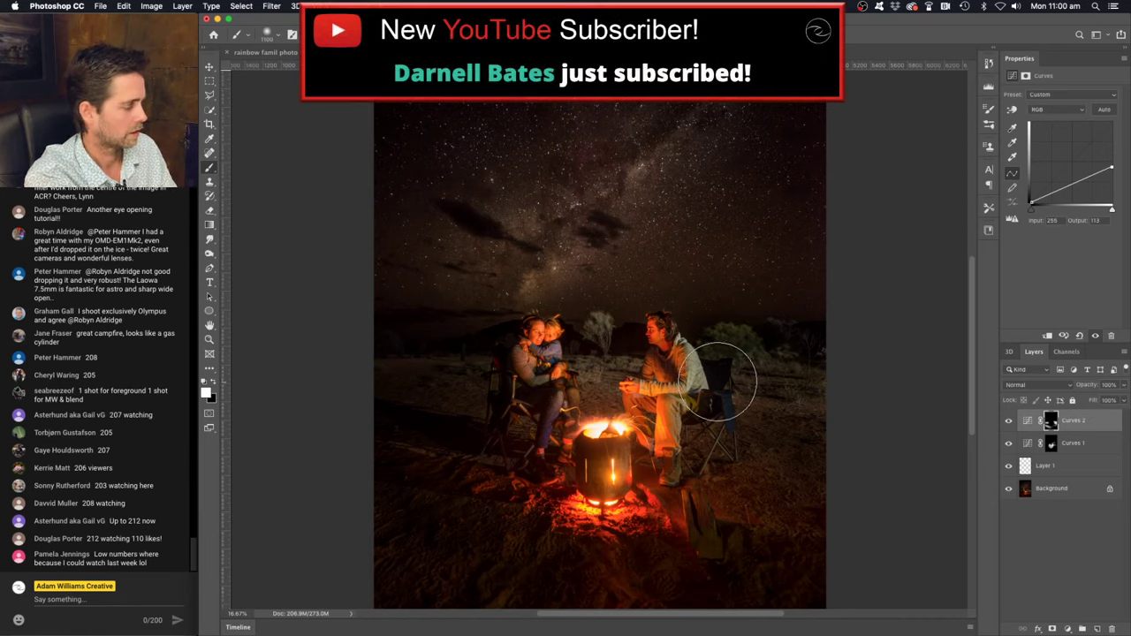
key("bracketleft")
key("bracketleft")
key("bracketleft")
key("bracketleft")
key("bracketleft")
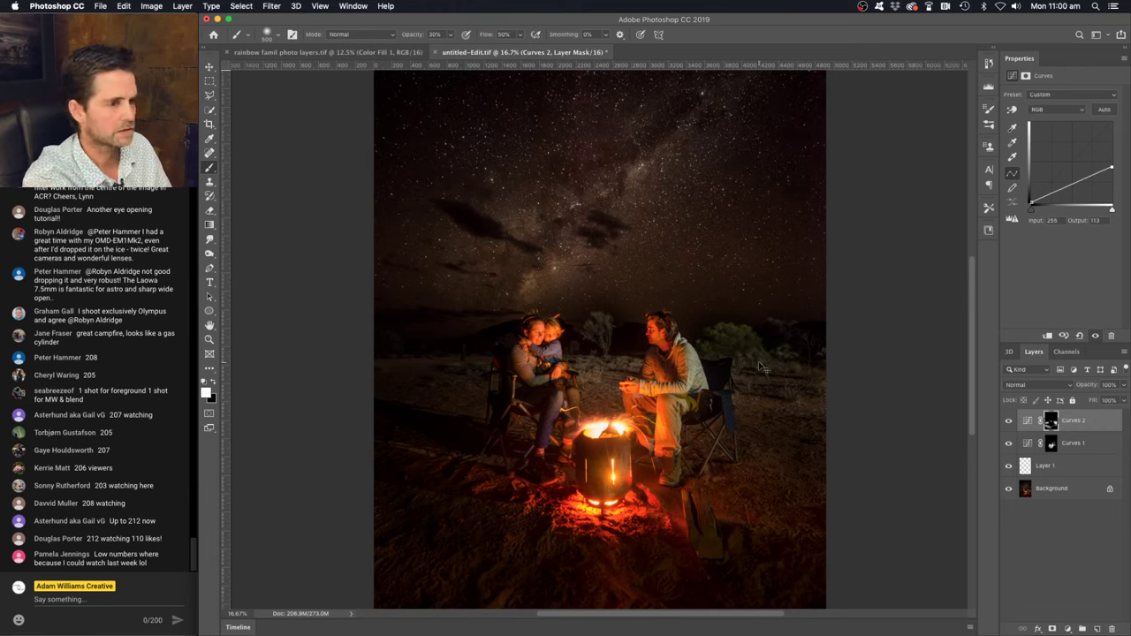
key("super+z")
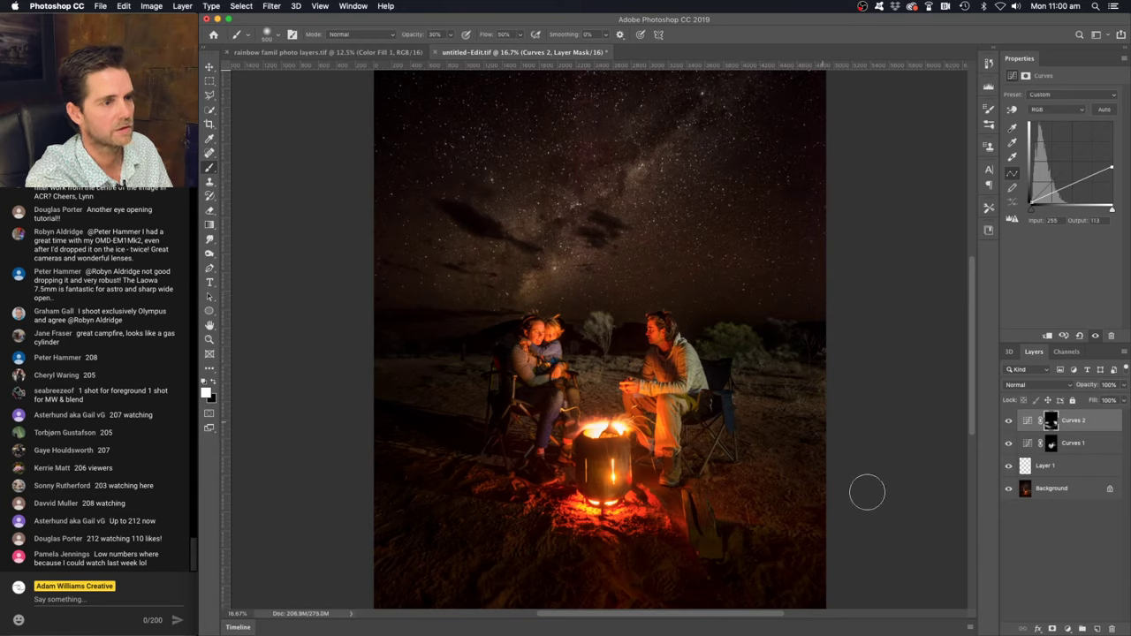
Add a Curves 3 layer with white point at output 86, invert its mask, and zoom in
left_click(1067, 627)
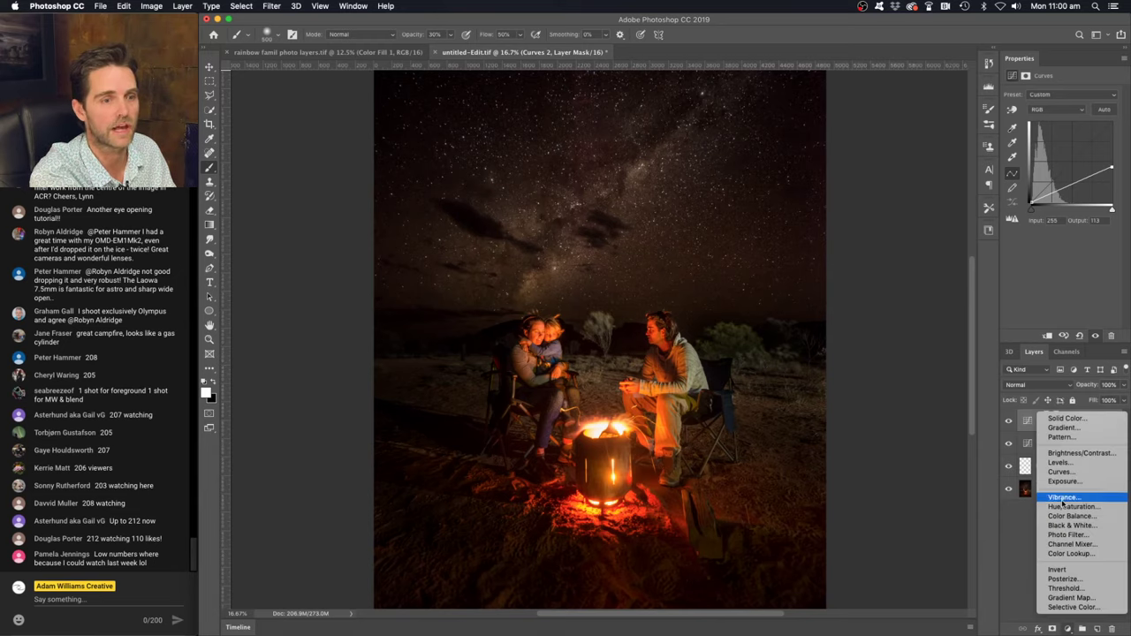
left_click(1064, 475)
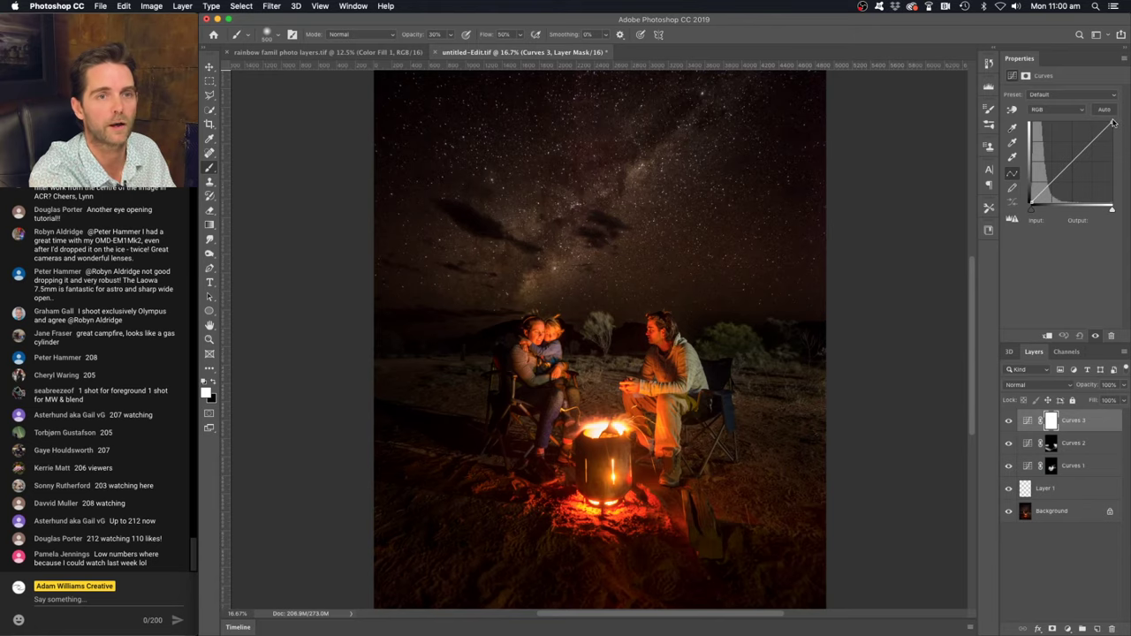
left_click_drag(1111, 123, 1116, 176)
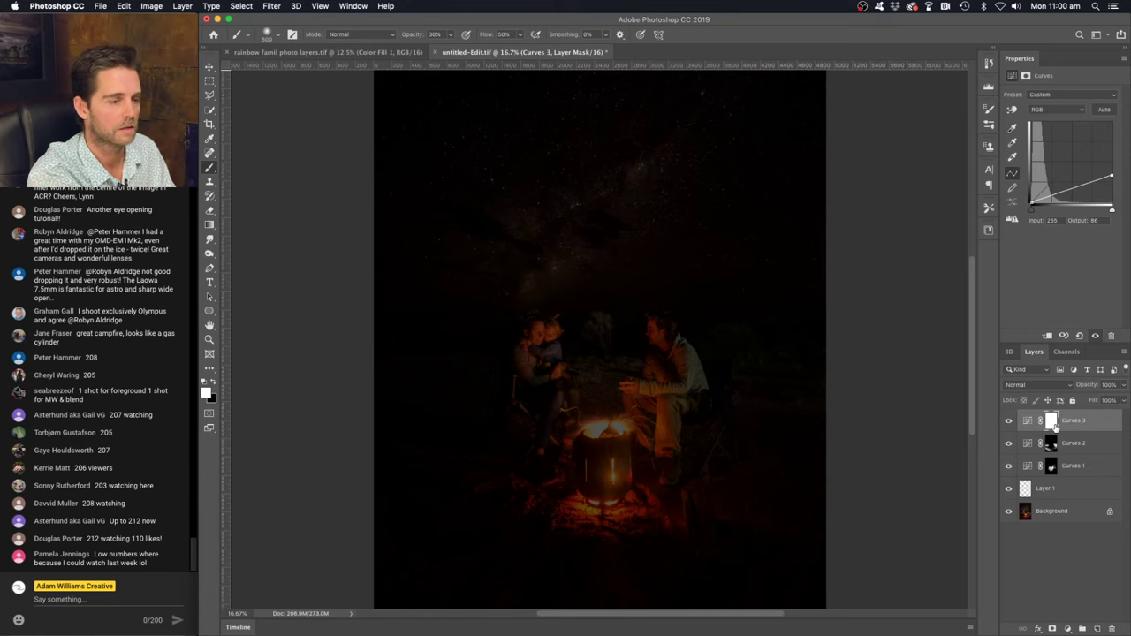
key("super+i")
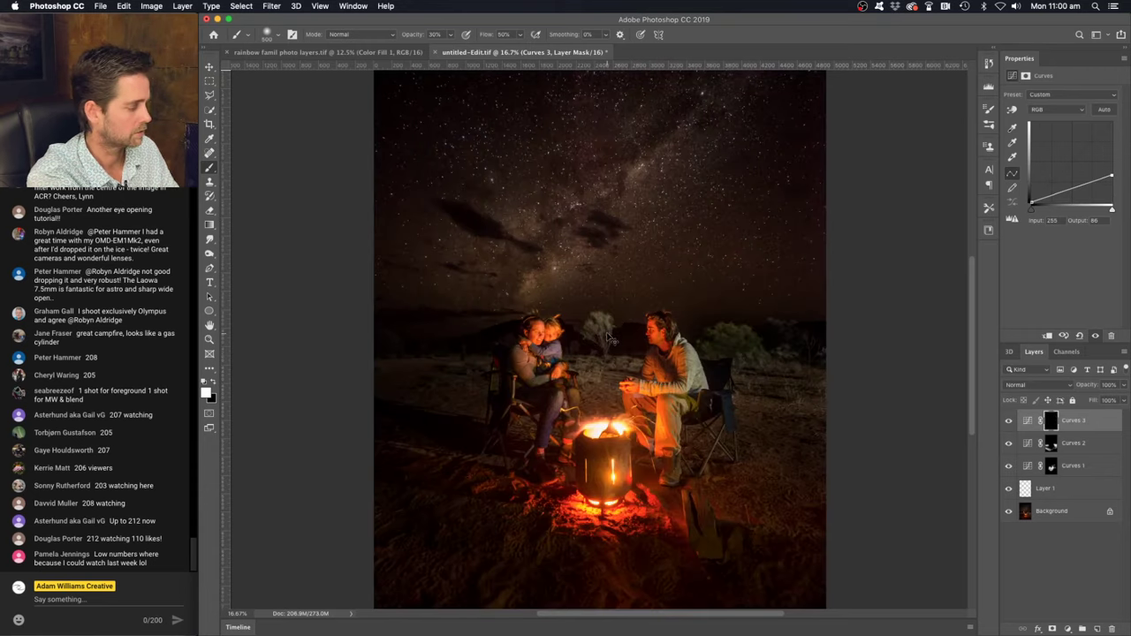
key("super+equal")
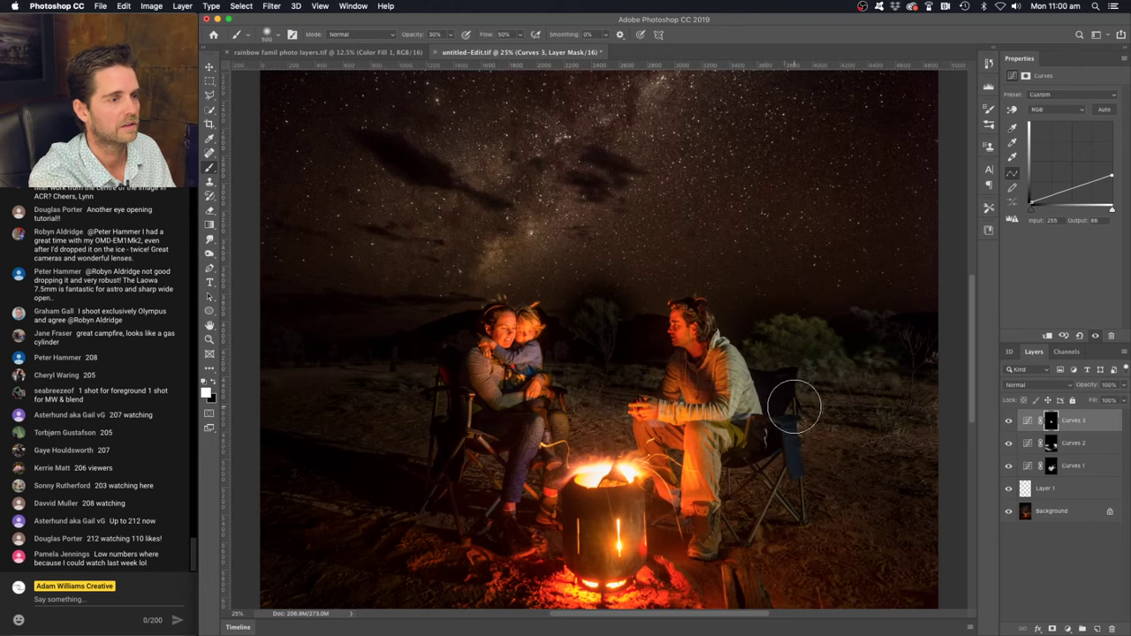
key("x")
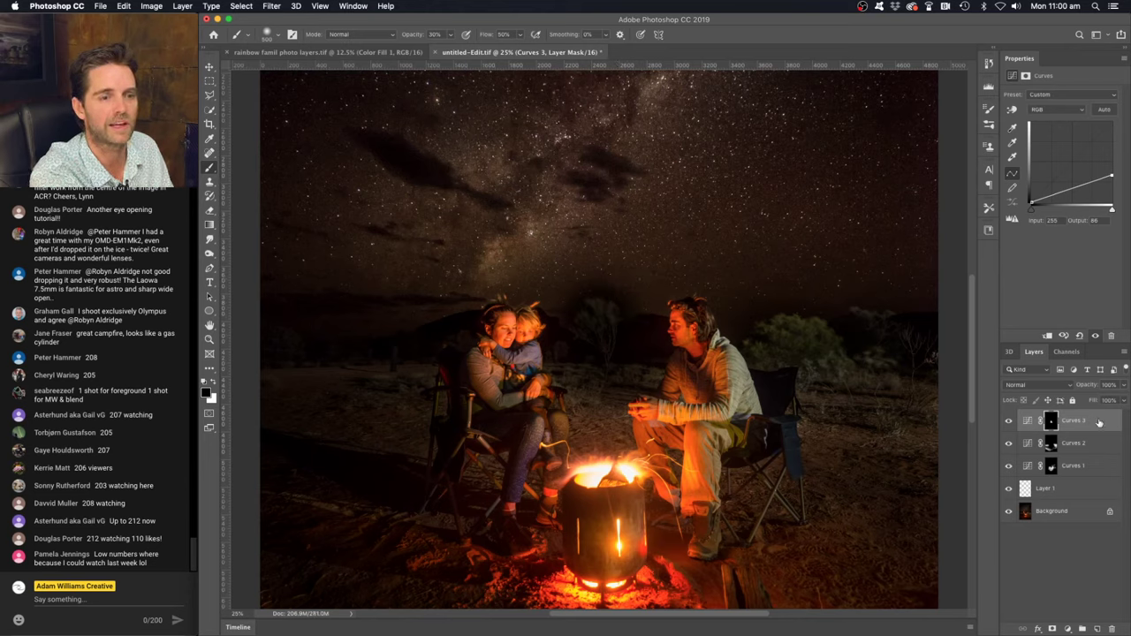
Split the Curves 3 Underlying Layer black Blend If slider to 20 / 124
double_click(1099, 423)
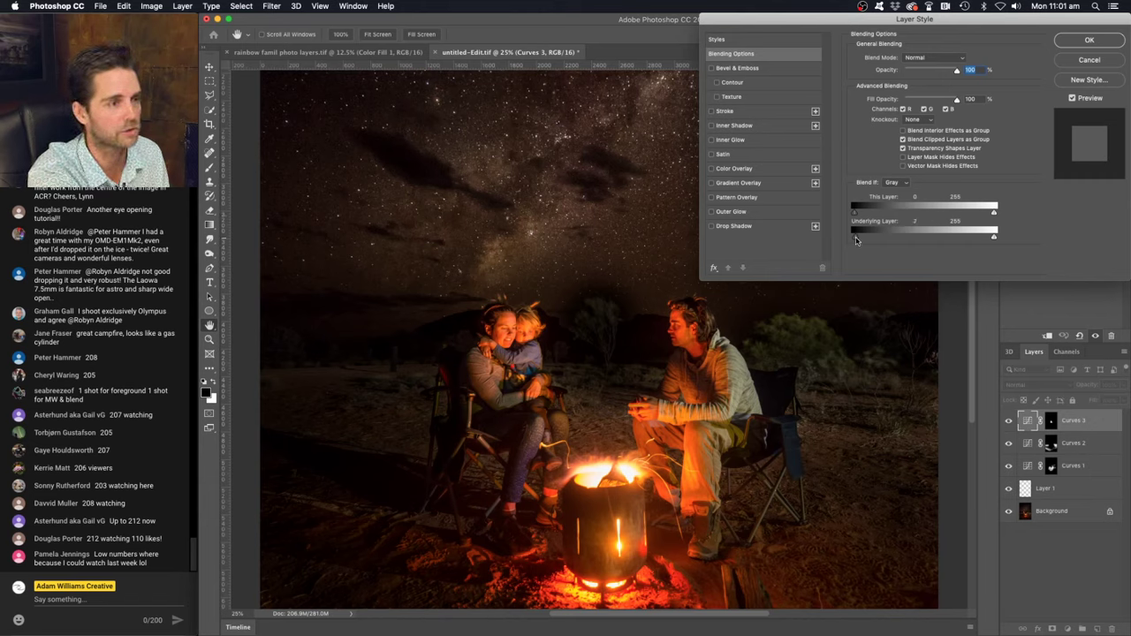
left_click_drag(855, 239, 890, 239)
key("alt")
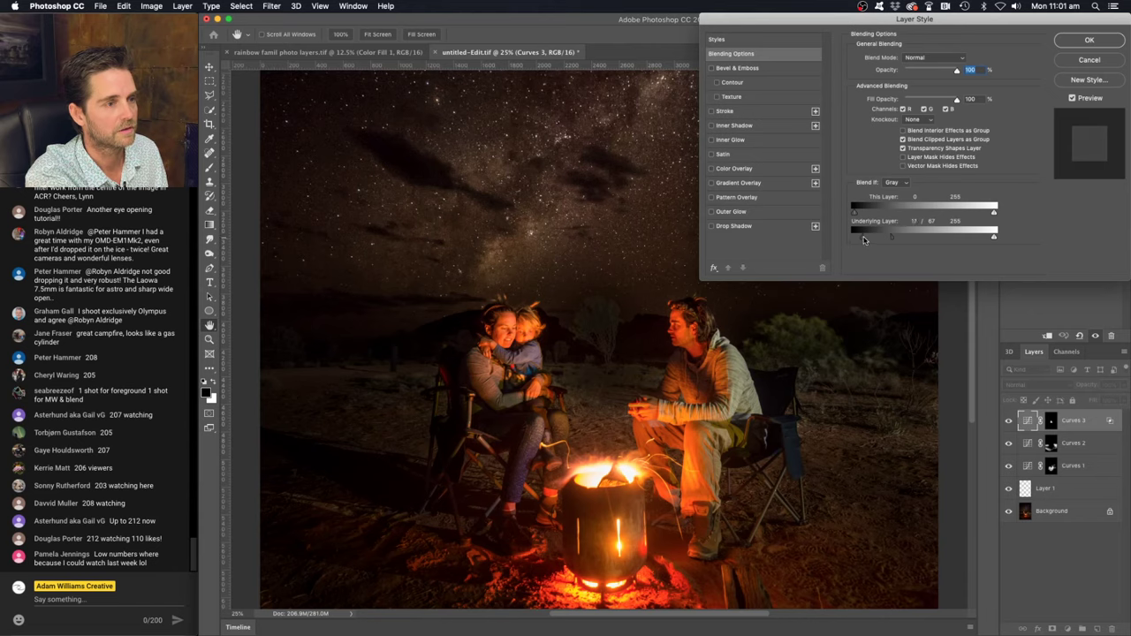
left_click_drag(894, 240, 859, 240)
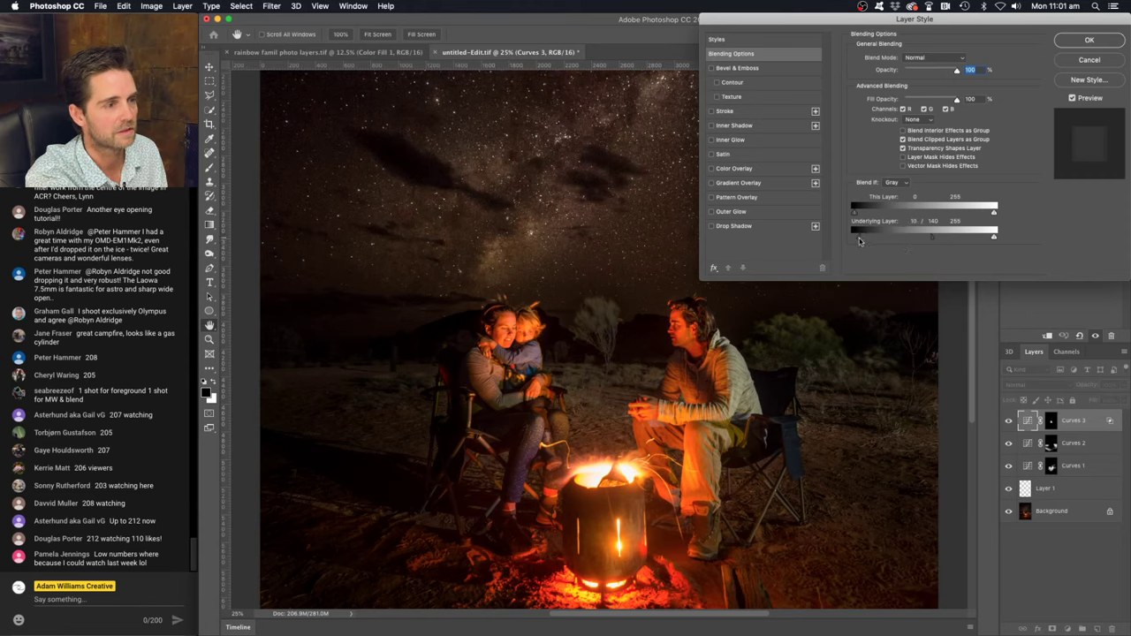
left_click_drag(930, 238, 909, 239)
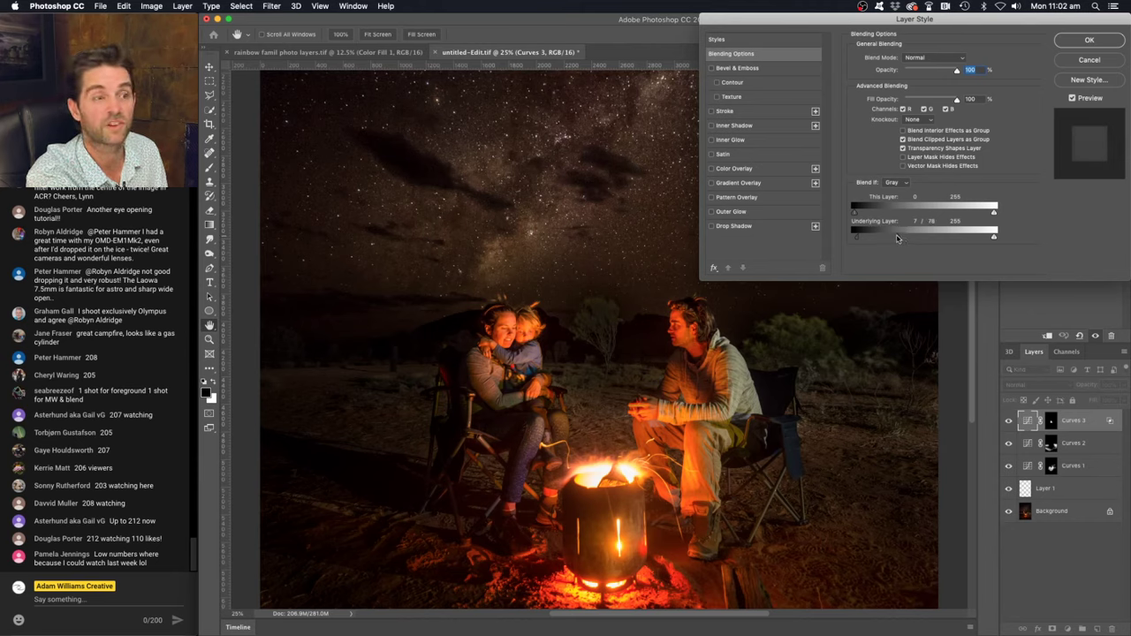
left_click_drag(907, 237, 865, 239)
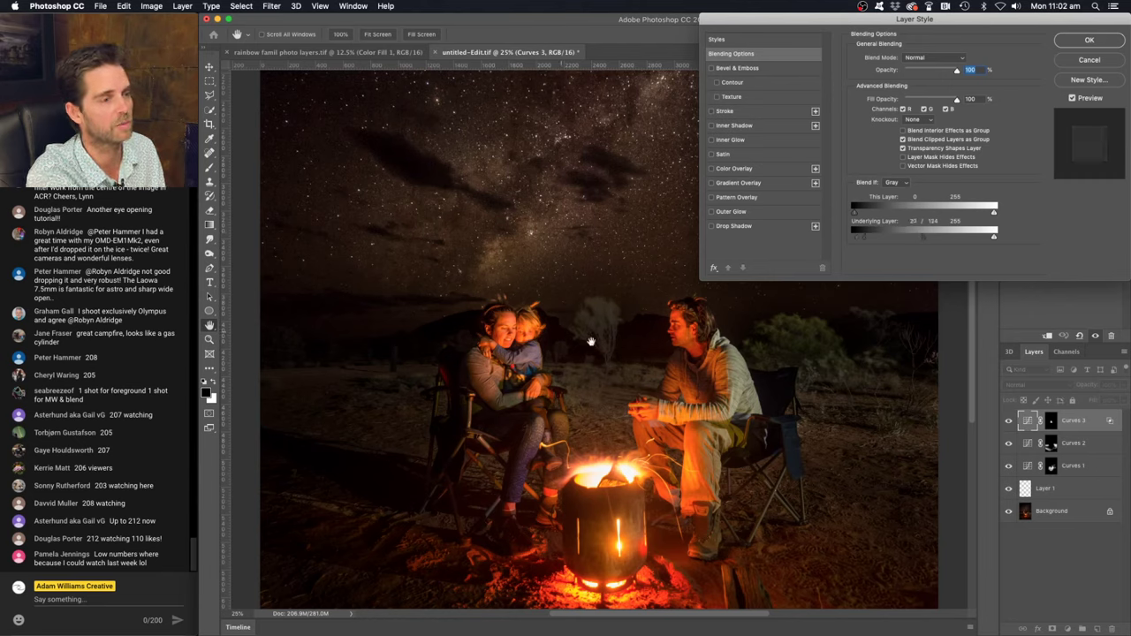
Apply the blending options, soften the Curves 3 curve, and toggle it to compare
left_click(1092, 40)
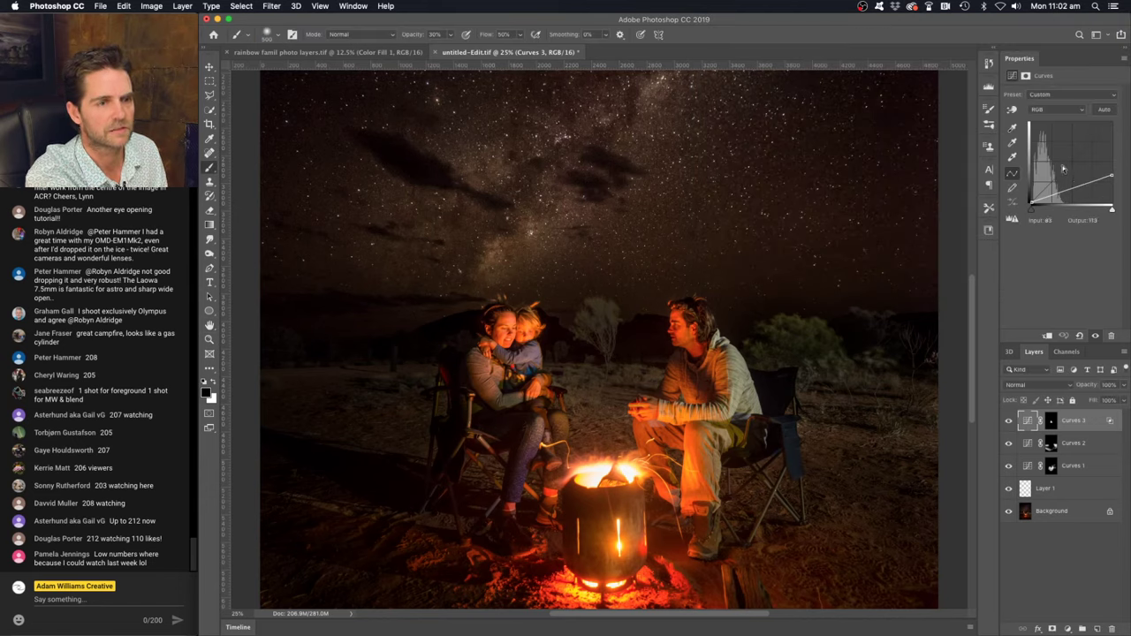
left_click_drag(1069, 187, 1069, 179)
left_click(1008, 422)
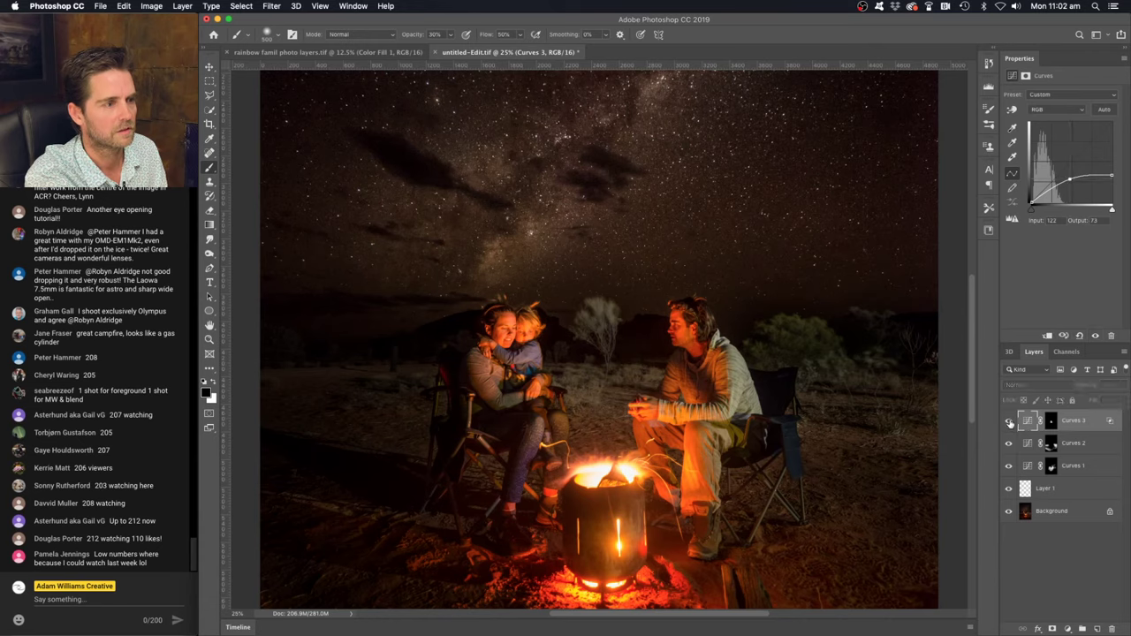
left_click(1009, 421)
left_click(1009, 421)
left_click(1009, 421)
left_click(1009, 422)
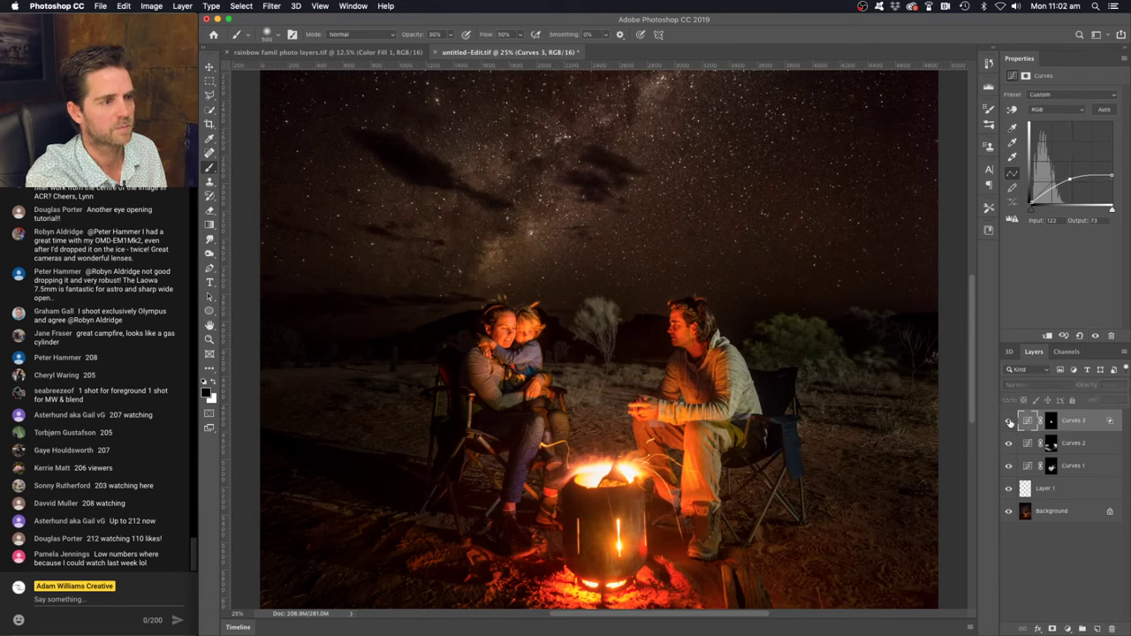
Add a Curves 4 darkening layer (input 160, output 113) under a black mask, zoomed on the tree
left_click(1067, 629)
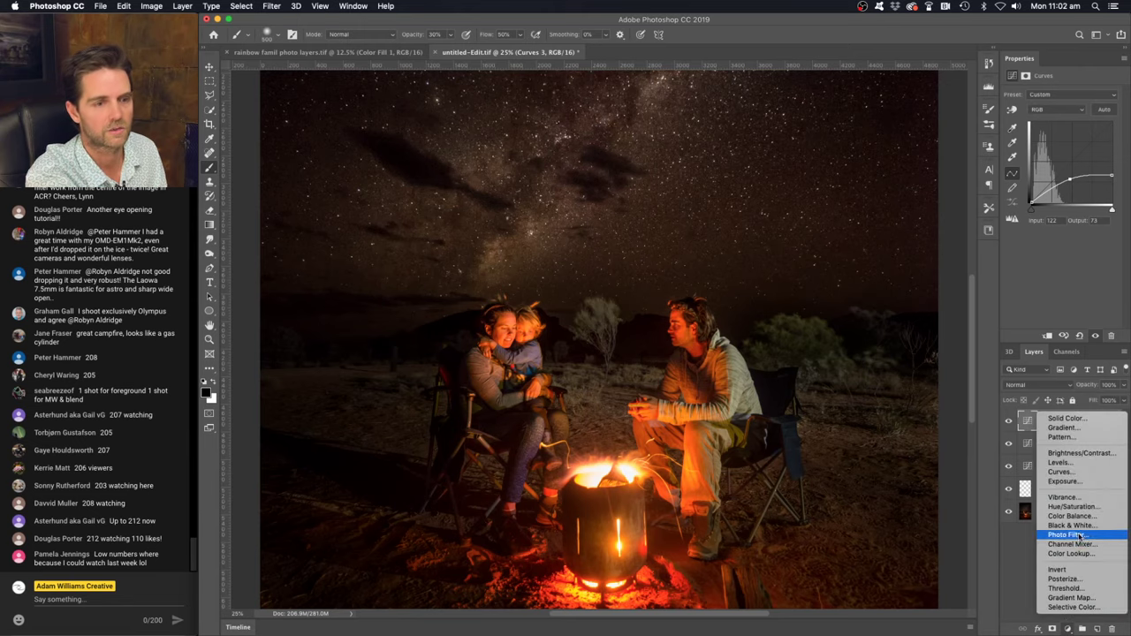
left_click(1071, 472)
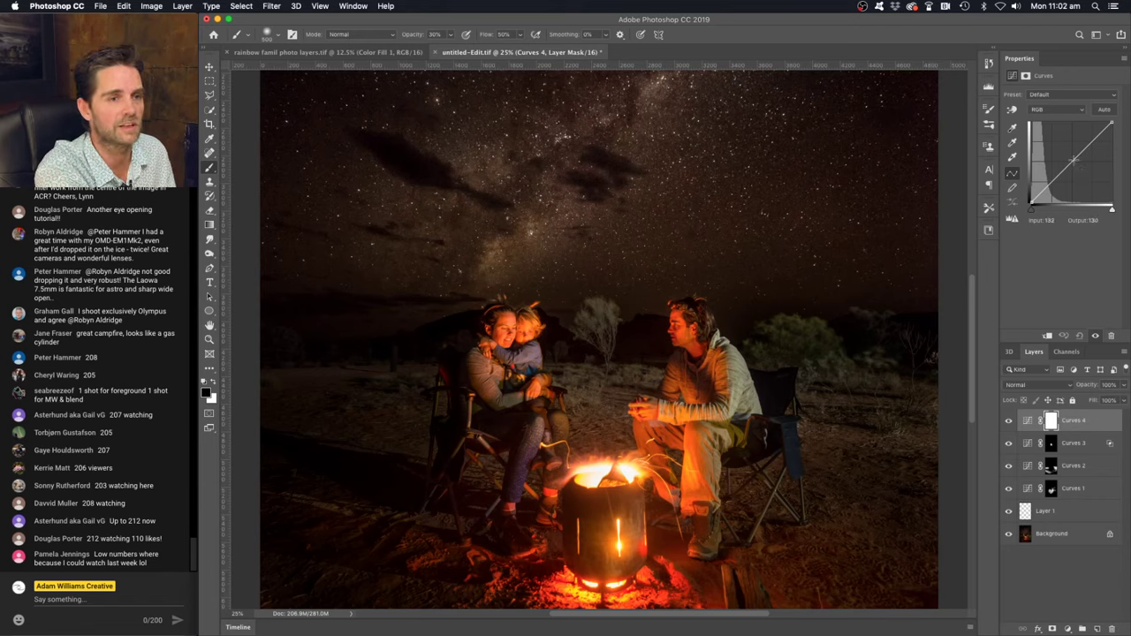
left_click_drag(1073, 160, 1082, 167)
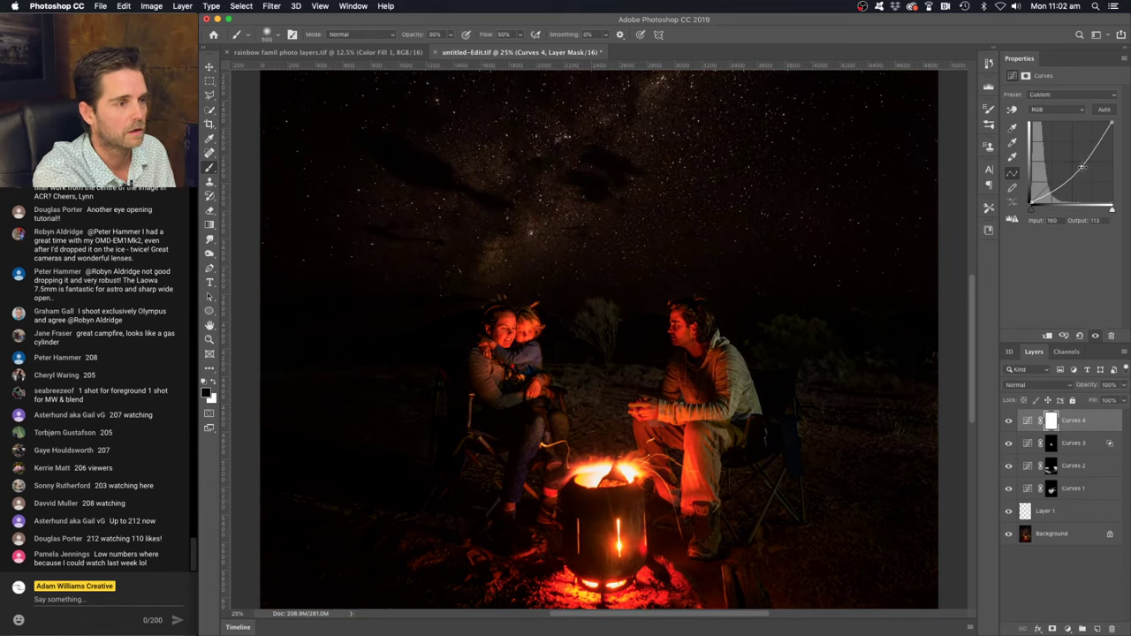
key("super+i")
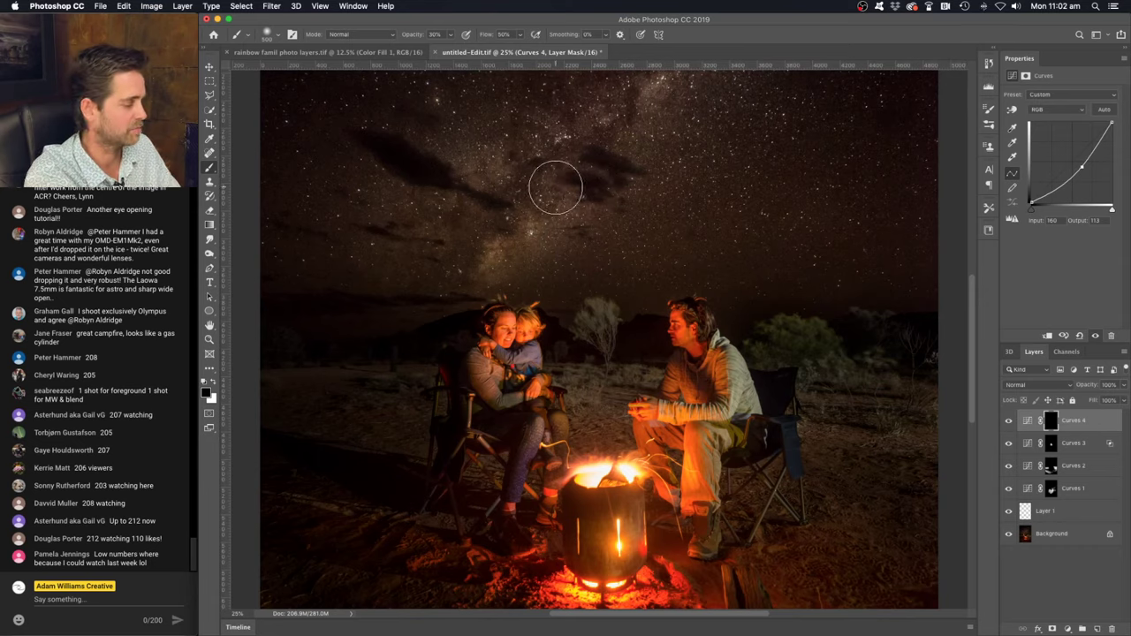
key("super+equal")
key("super+equal")
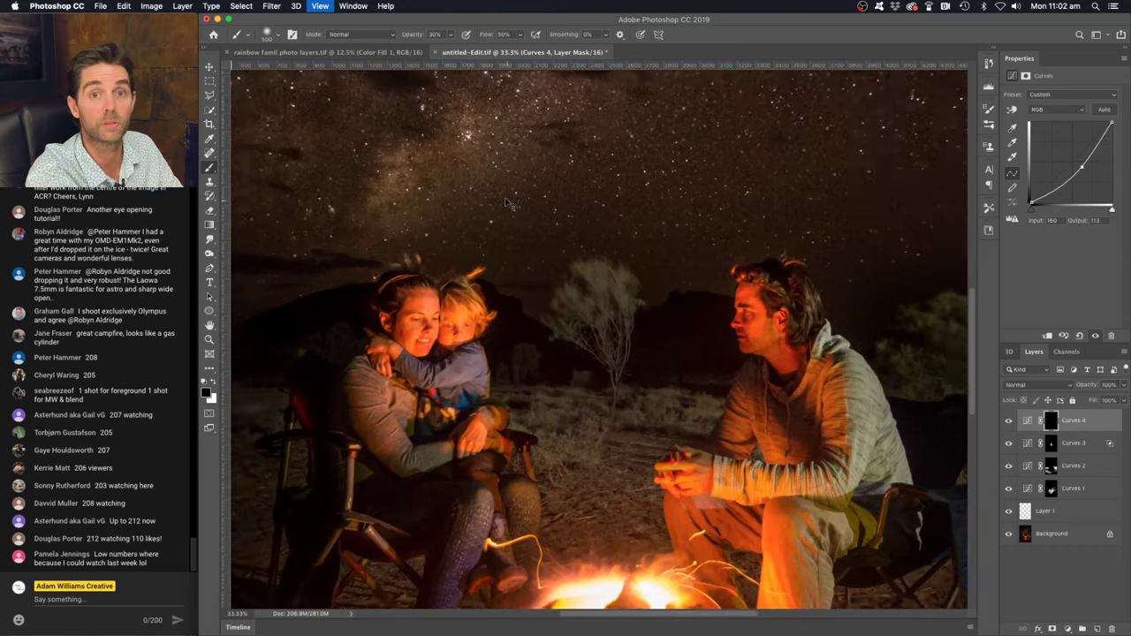
key("bracketleft")
key("bracketleft")
key("bracketleft")
key("bracketleft")
key("bracketleft")
key("bracketleft")
key("bracketleft")
key("bracketleft")
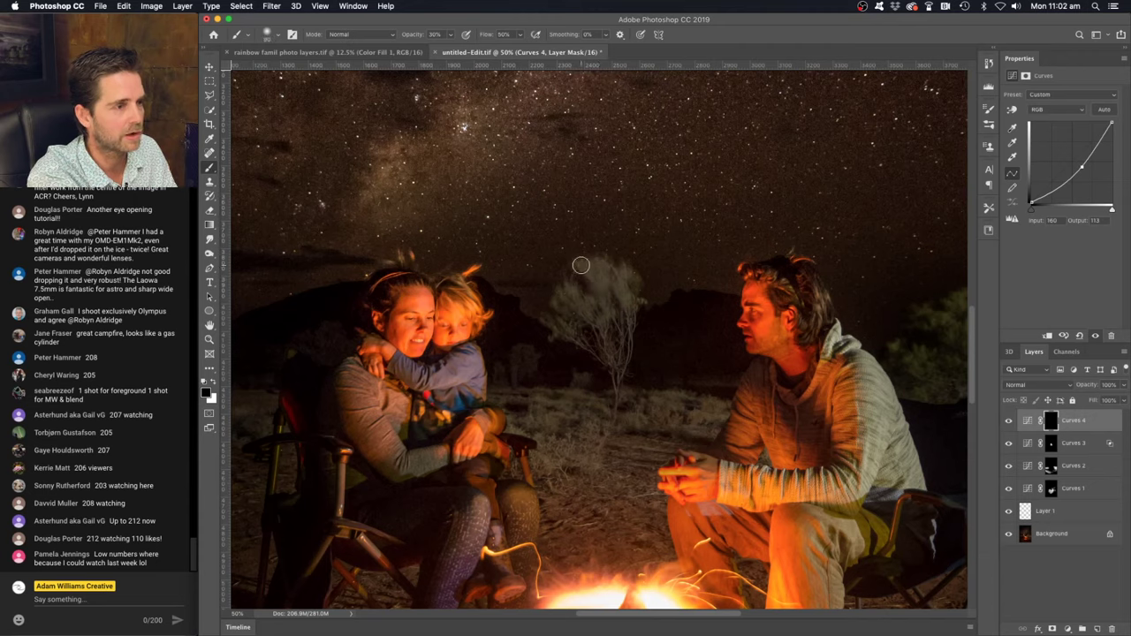
key("x")
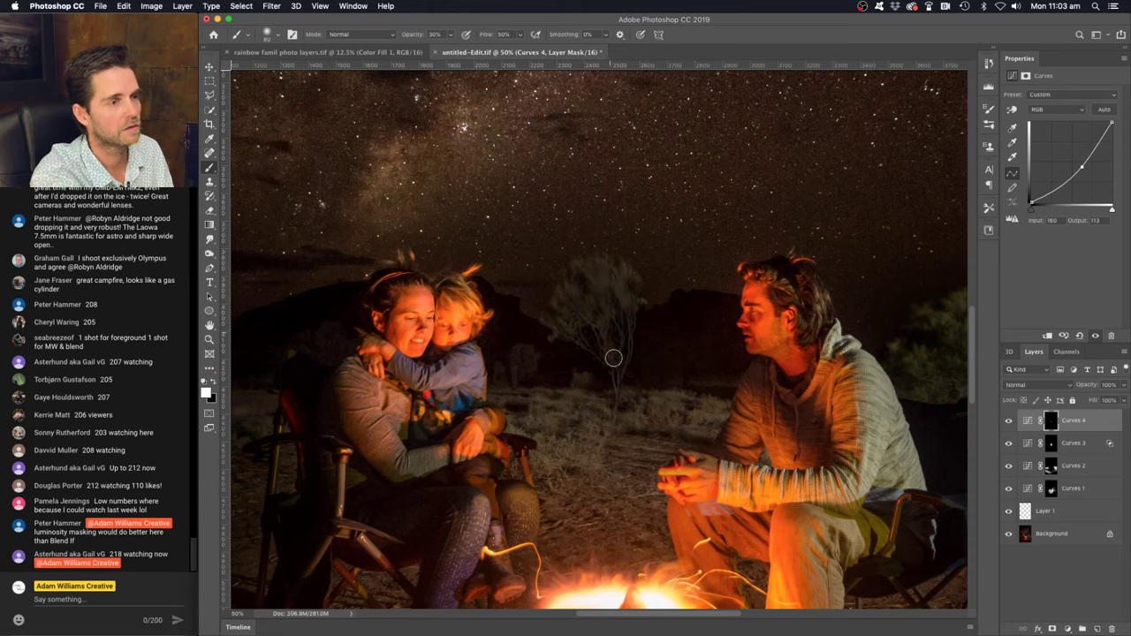
Set Curves 4's Blend If underlying-layer range to 0/67, then hide Curves 3 and 4 to compare
double_click(1100, 422)
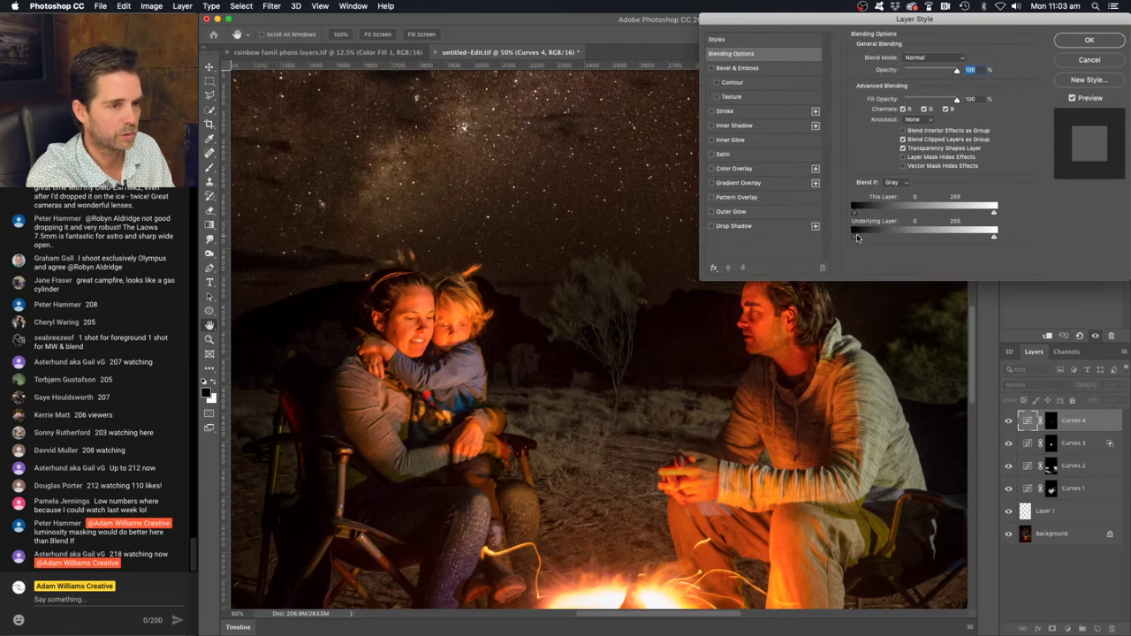
mouse_move(856, 239)
left_mouse_down()
mouse_move(876, 242)
mouse_move(854, 240)
left_mouse_up()
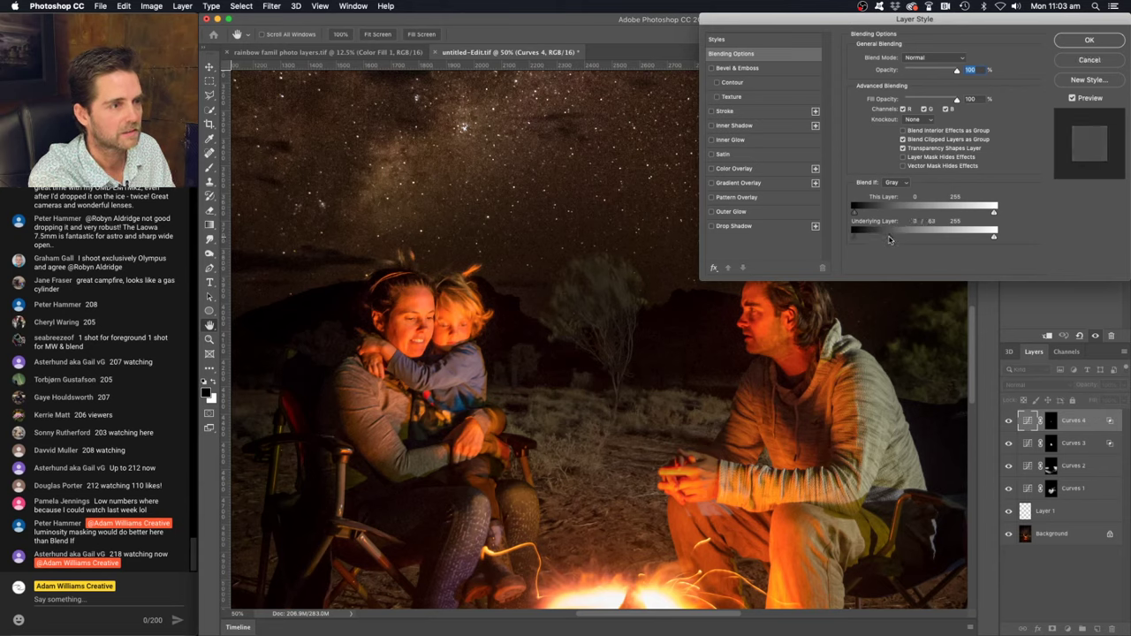
left_click(1089, 44)
left_click_drag(1009, 447, 1009, 422)
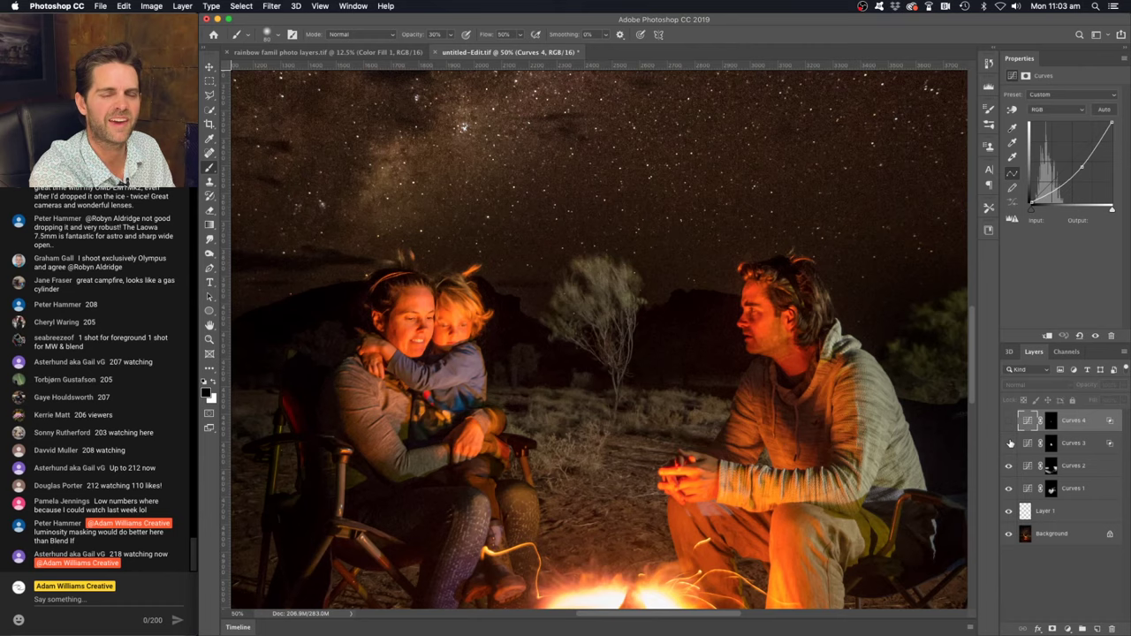
Turn Curves 3 back on, leaving Curves 4 hidden, and zoom out to 16.7% to see the whole photo
left_click(1009, 442)
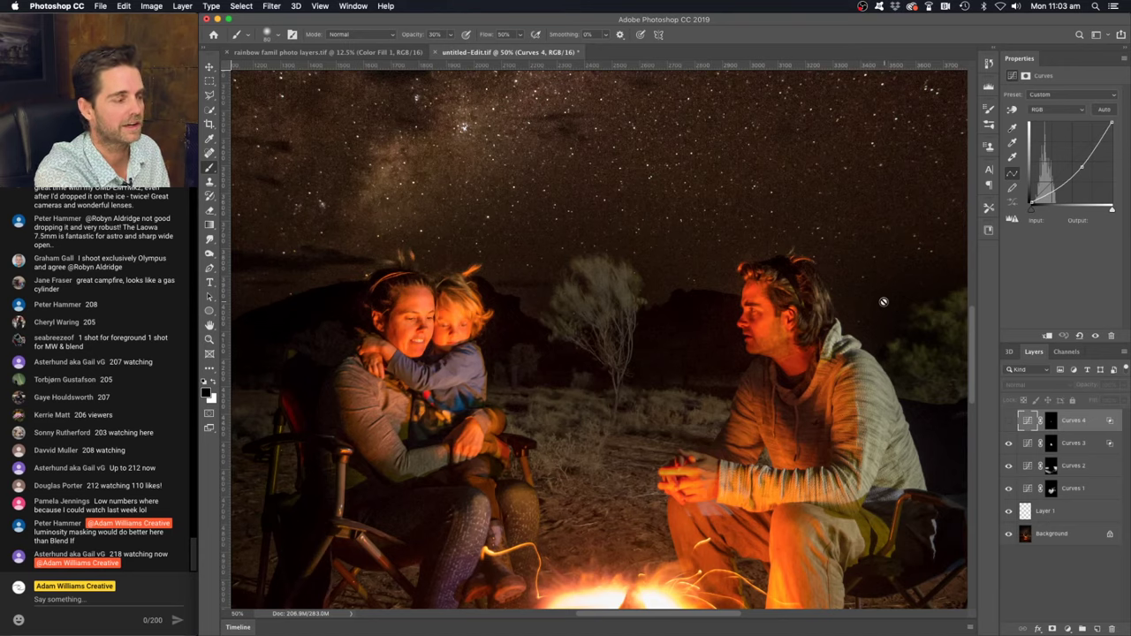
key("super+minus")
key("super+minus")
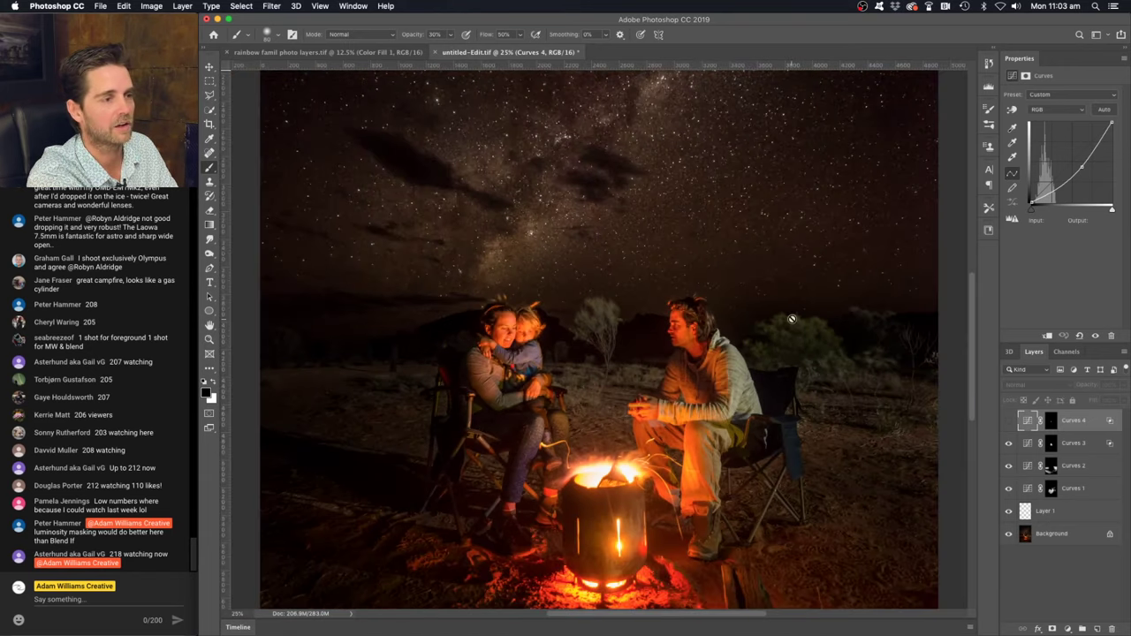
key("super+minus")
key("super+plus")
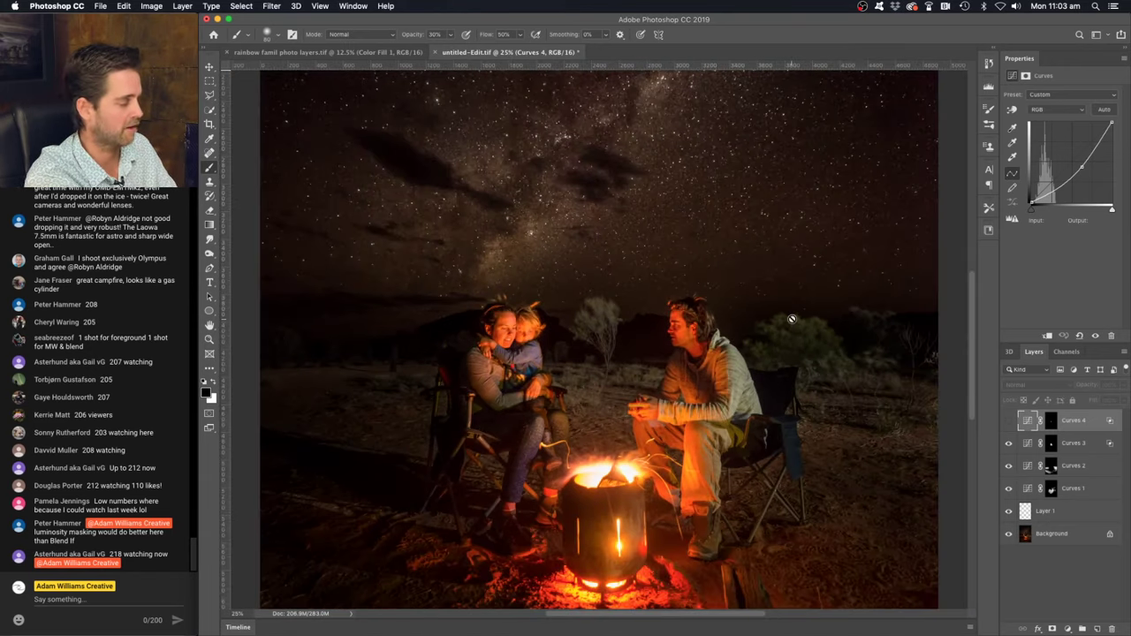
key("super+minus")
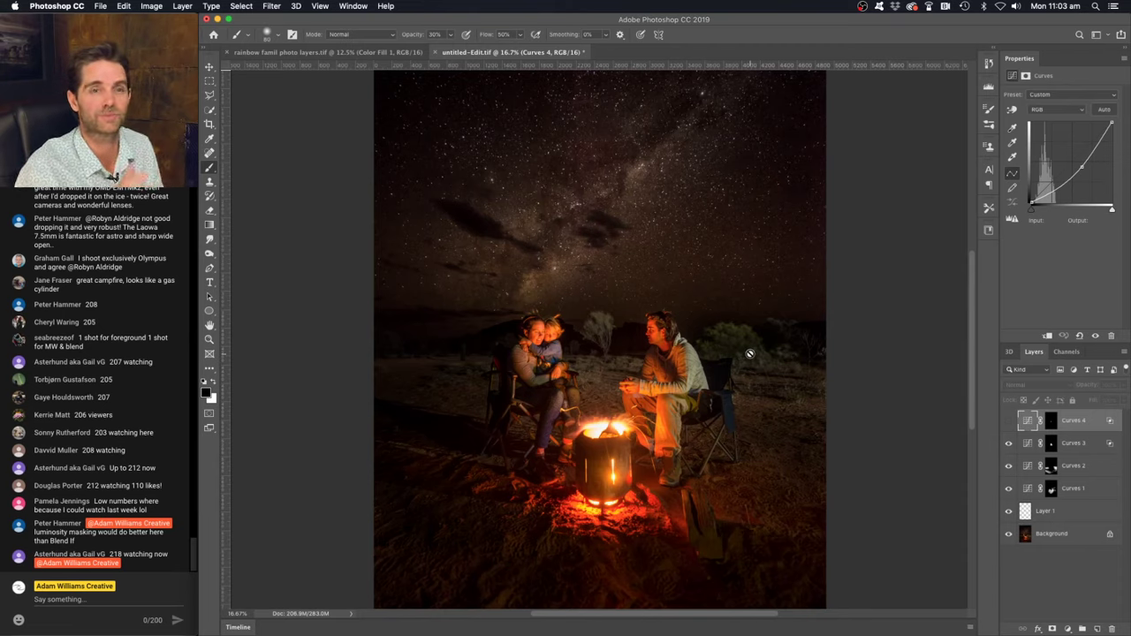
scroll(708, 314, "up", 5)
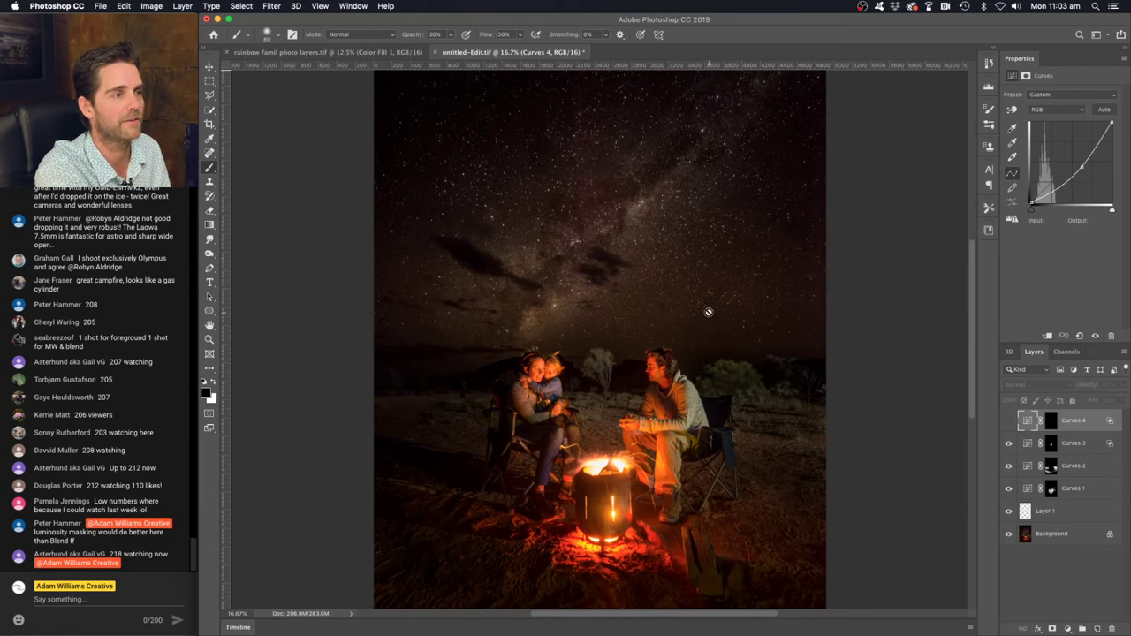
scroll(707, 313, "down", 3)
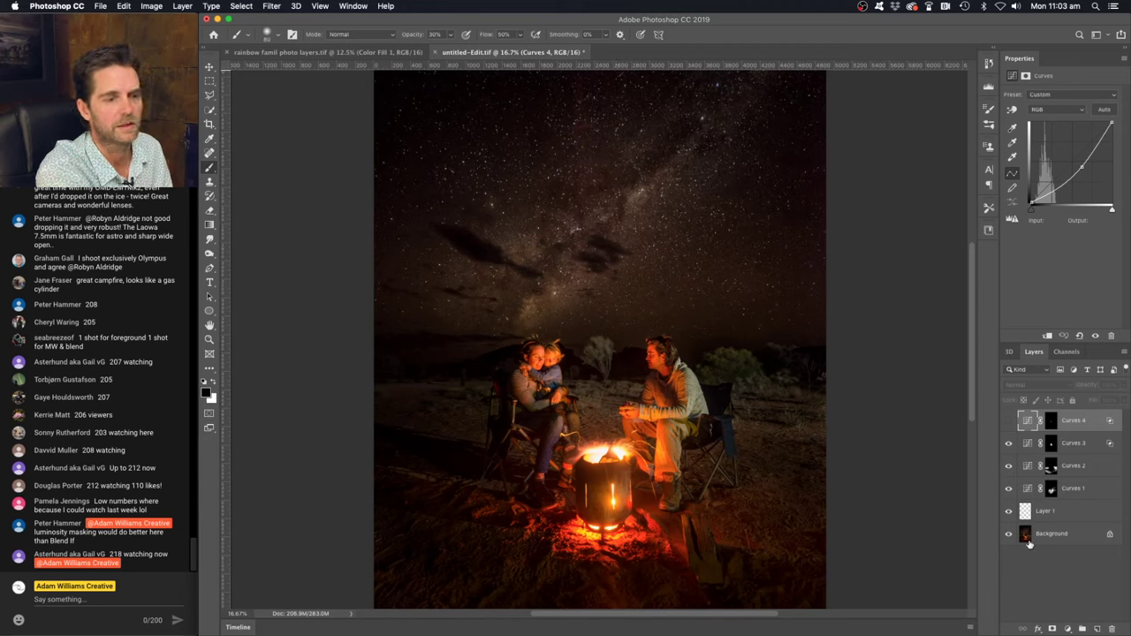
left_click(1068, 628)
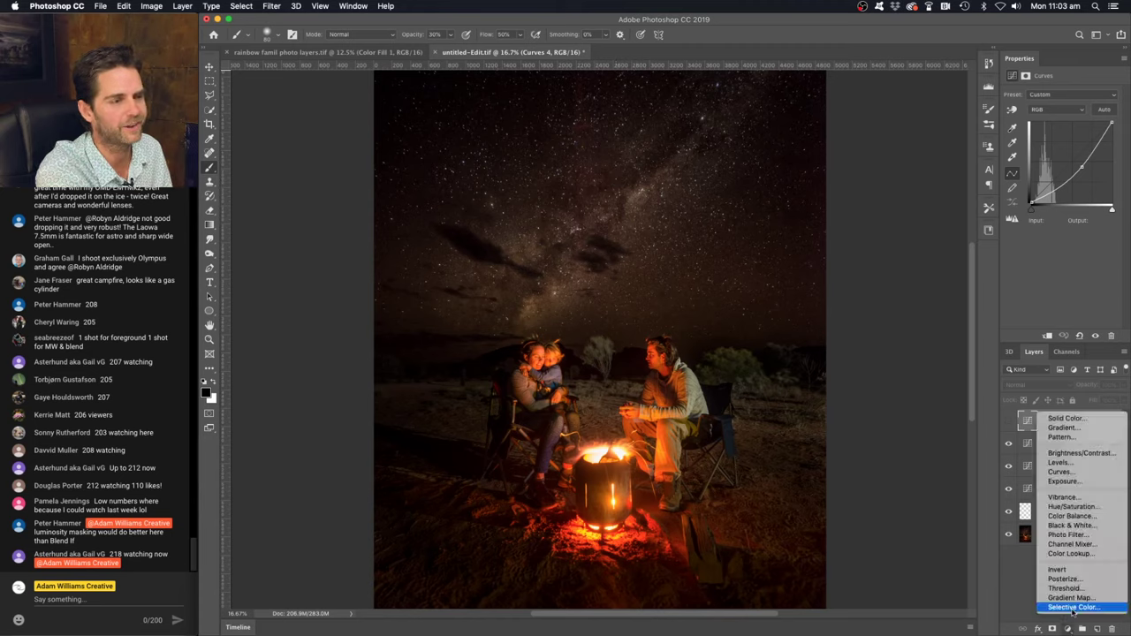
Add a Curves 5 layer and drag on the image to bow the curve upward, brightening everything
left_click(1078, 473)
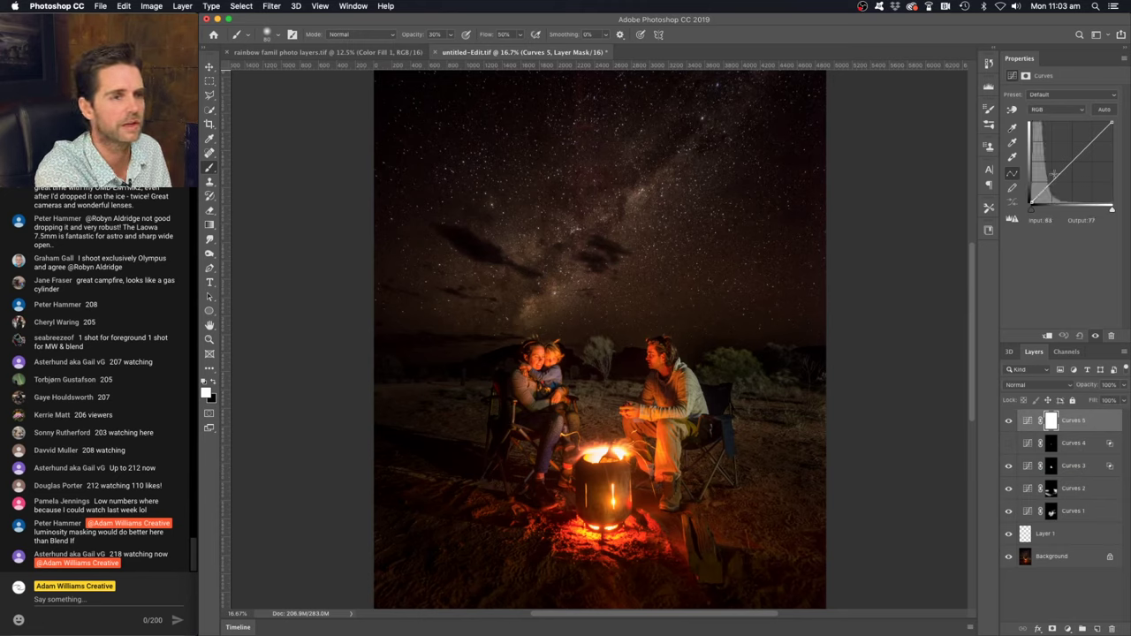
left_click(1013, 109)
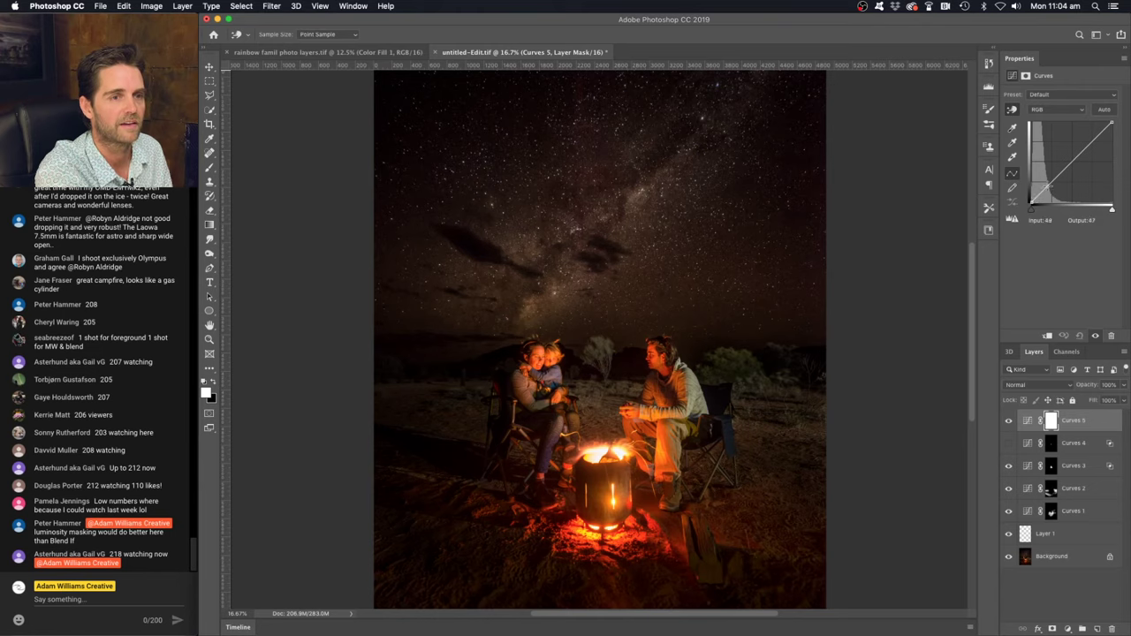
left_click_drag(1045, 188, 1032, 204)
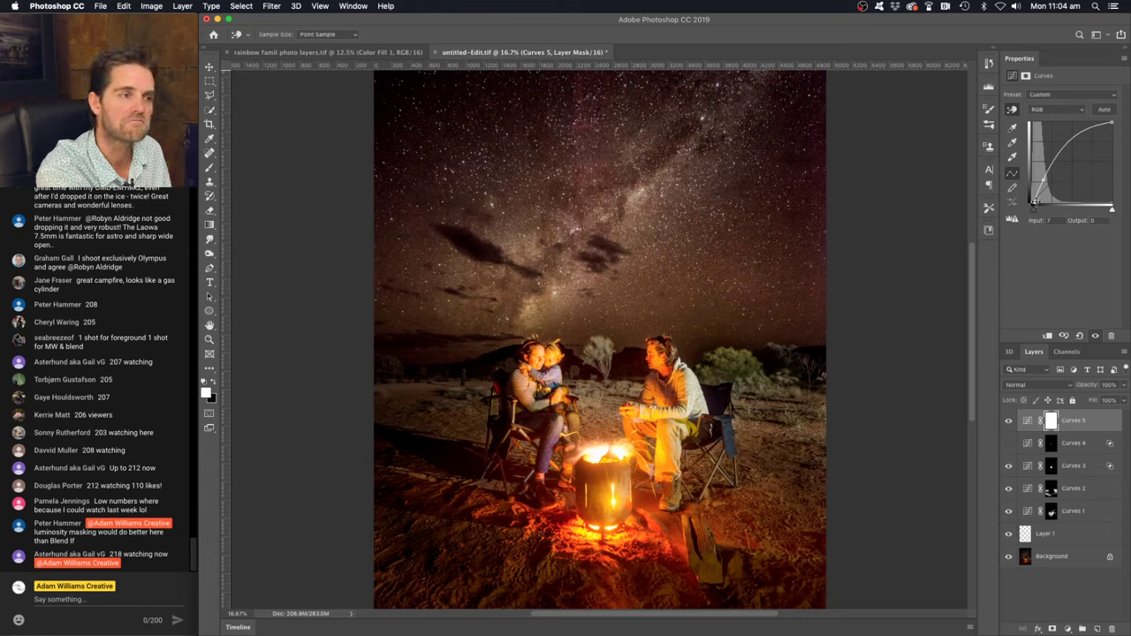
left_click_drag(1034, 201, 1032, 204)
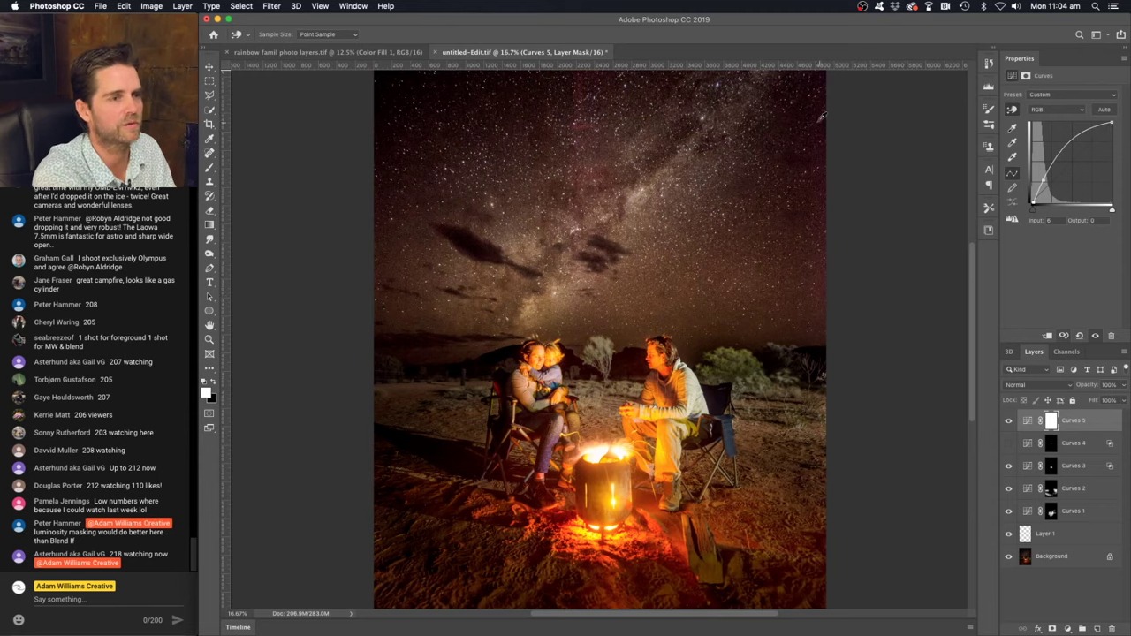
left_click_drag(814, 256, 818, 424)
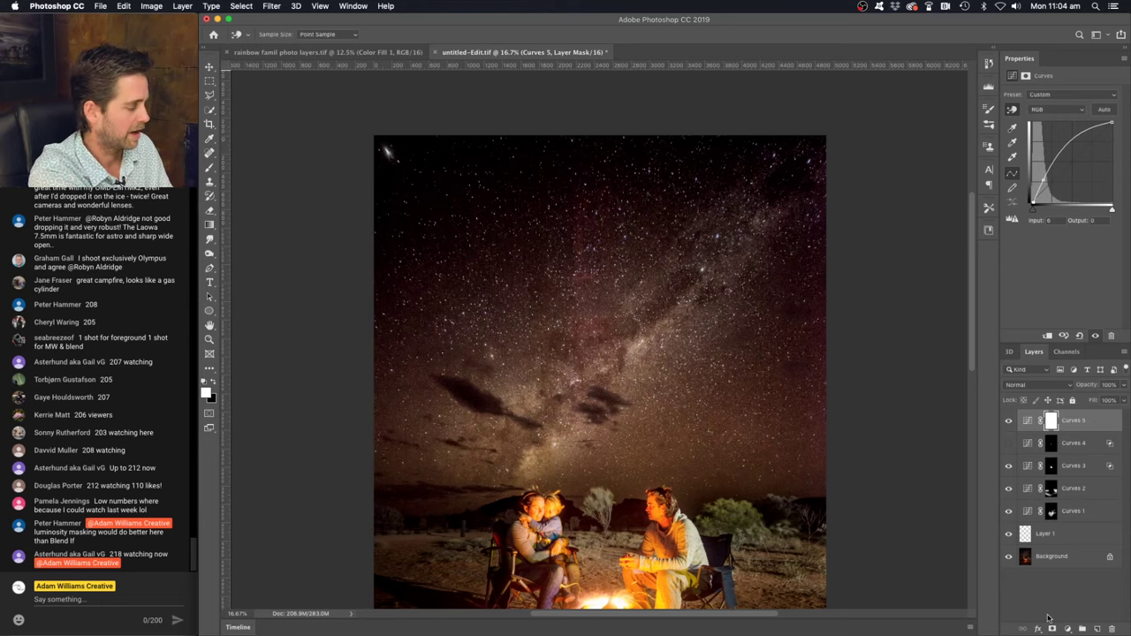
Invert the Curves 5 mask and paint white with an enlarged brush over the sky and Milky Way
key("ctrl+i")
key("b")
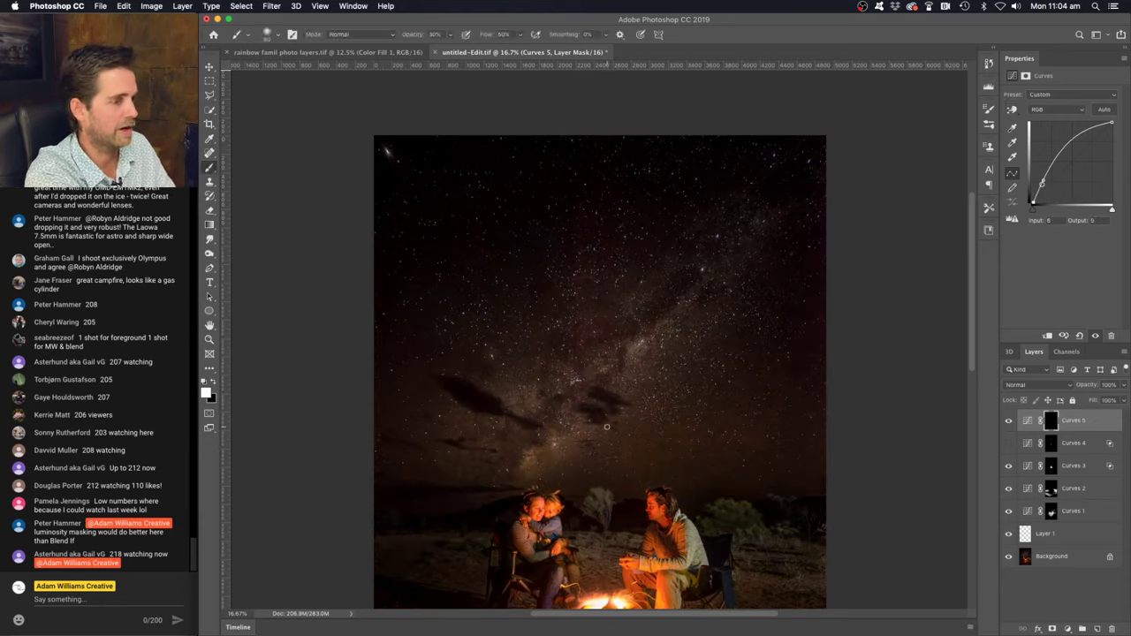
key("bracketright")
key("bracketright")
key("bracketright")
key("bracketright")
key("bracketright")
key("bracketright")
key("bracketright")
key("bracketright")
key("bracketright")
key("bracketright")
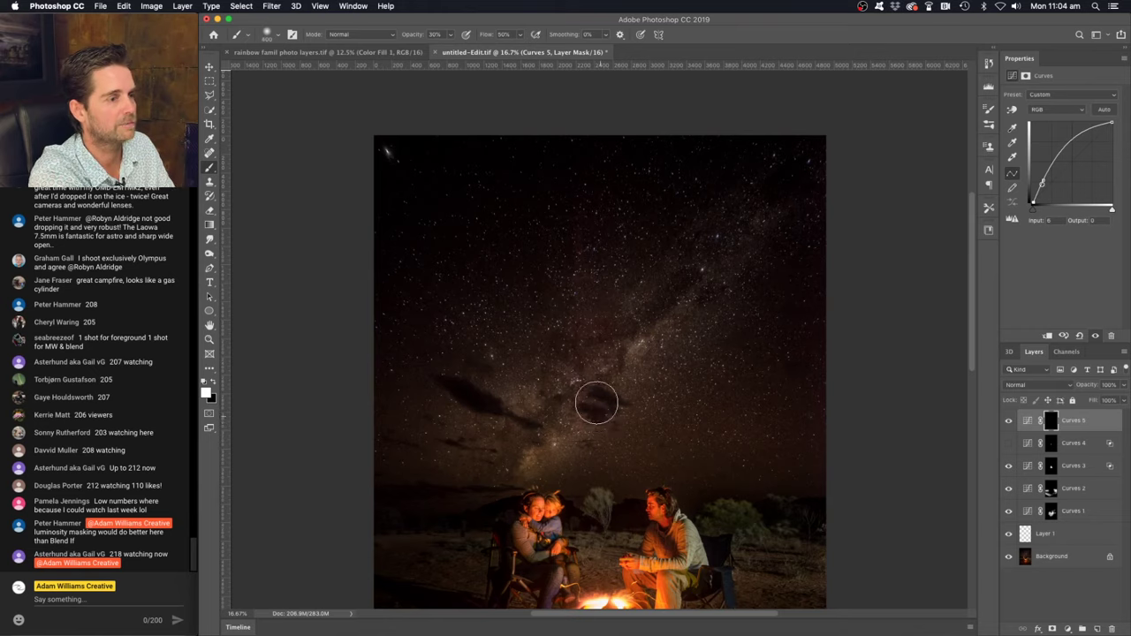
key("bracketright")
key("bracketright")
key("bracketright")
key("bracketright")
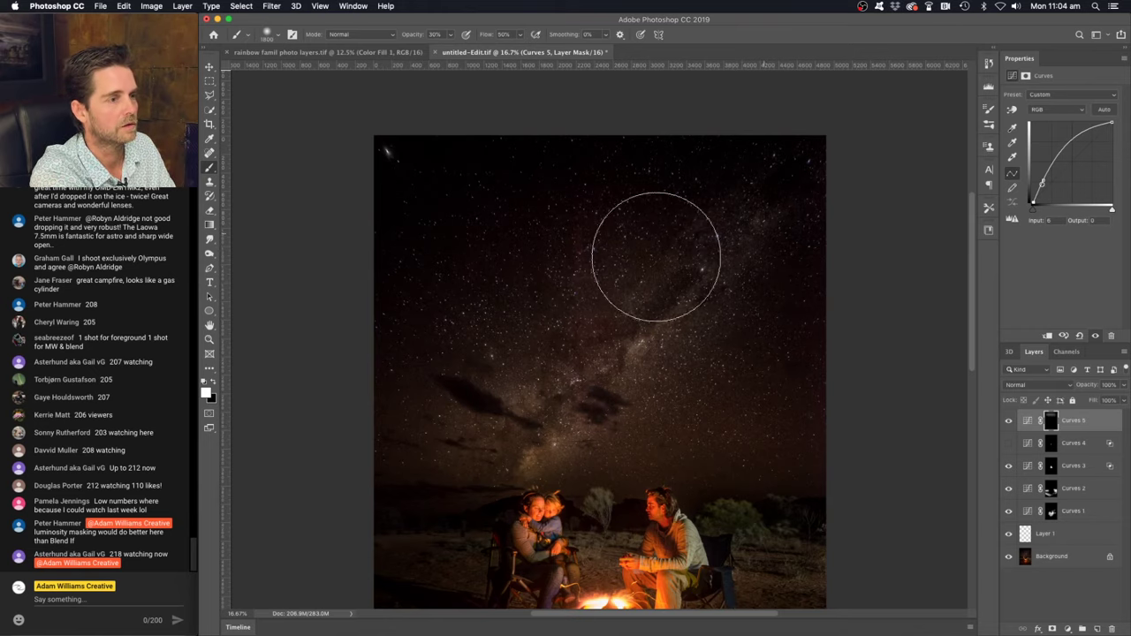
mouse_move(755, 260)
left_mouse_down()
mouse_move(462, 245)
mouse_move(695, 206)
mouse_move(669, 220)
mouse_move(424, 201)
left_mouse_up()
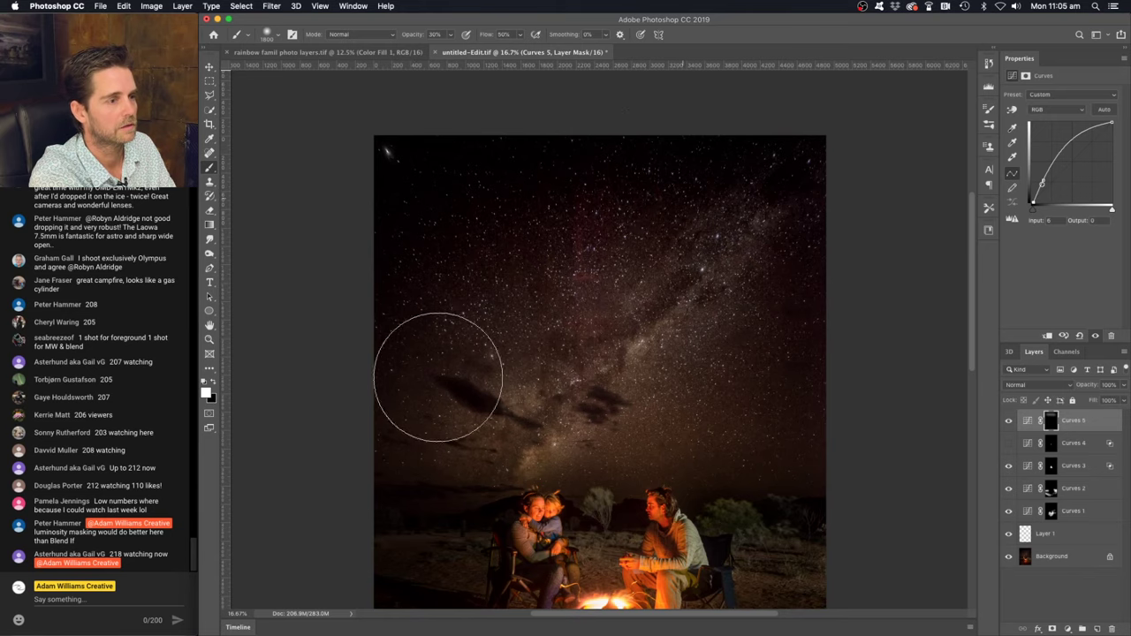
mouse_move(653, 307)
left_mouse_down()
mouse_move(538, 404)
mouse_move(748, 257)
mouse_move(805, 331)
left_mouse_up()
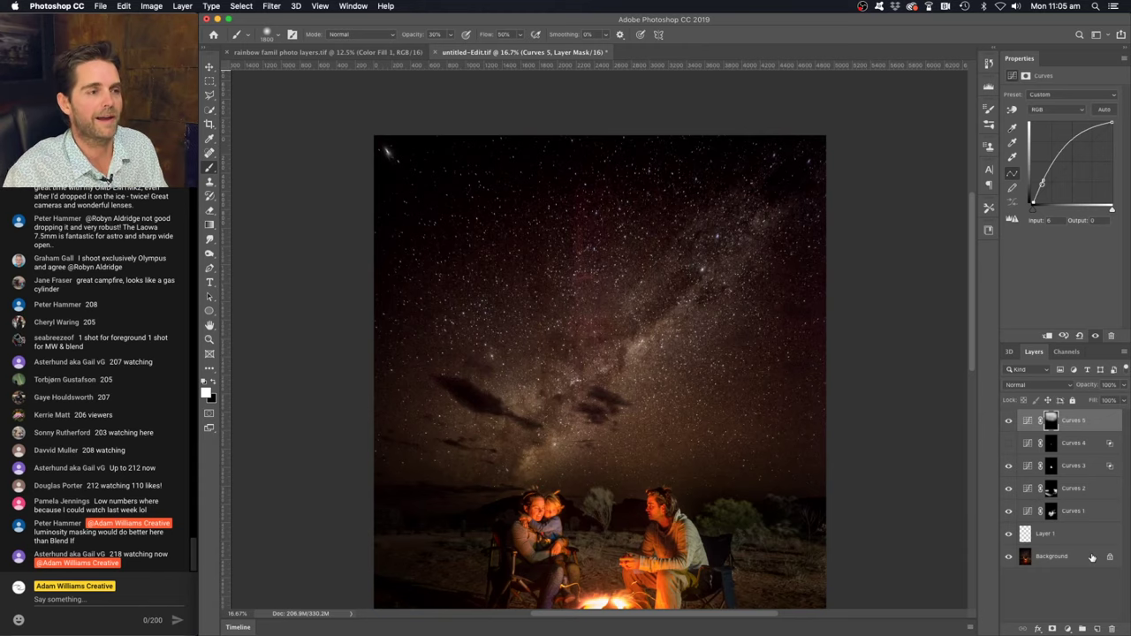
key("super+plus")
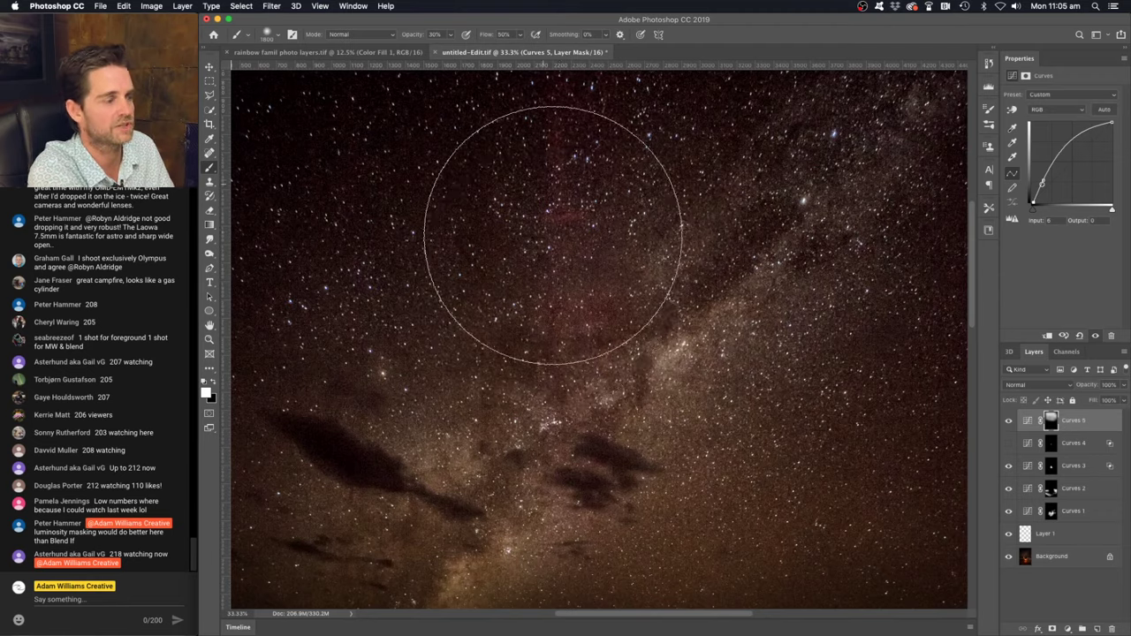
key("super+minus")
key("super+minus")
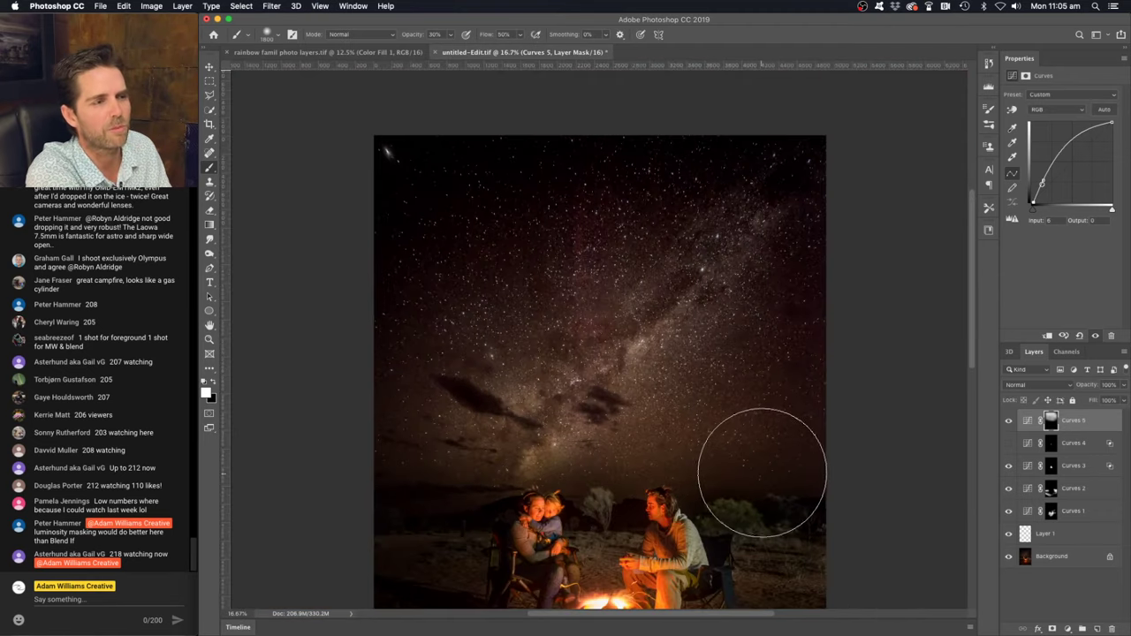
key("super+minus")
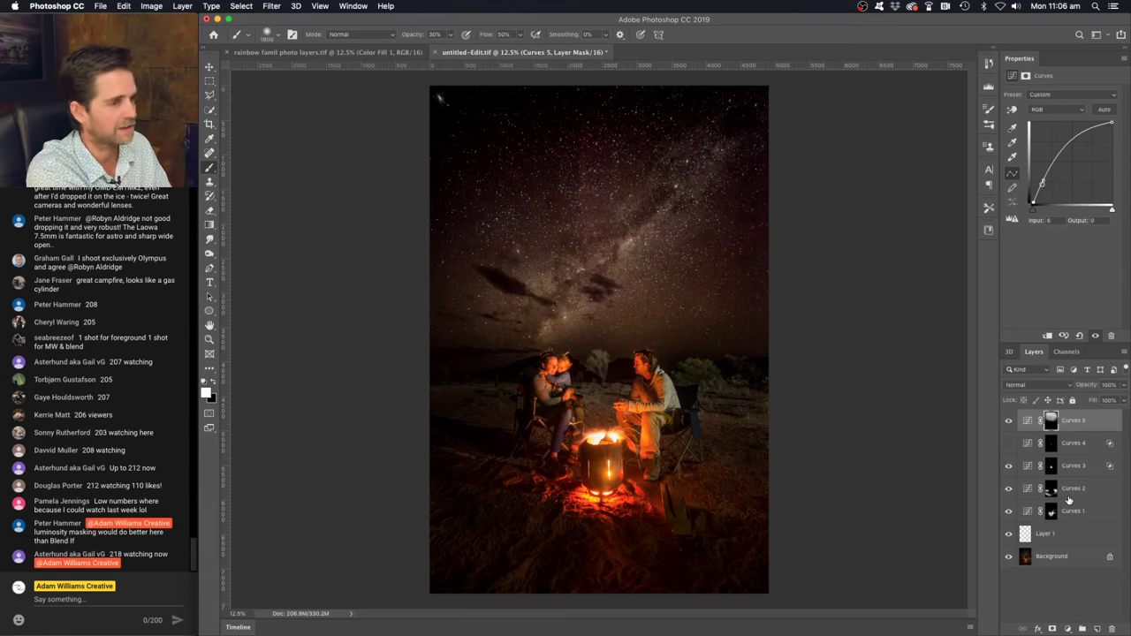
Stamp all visible layers into a new Layer 2 and set its blend mode to Color
key("alt+shift+super+e")
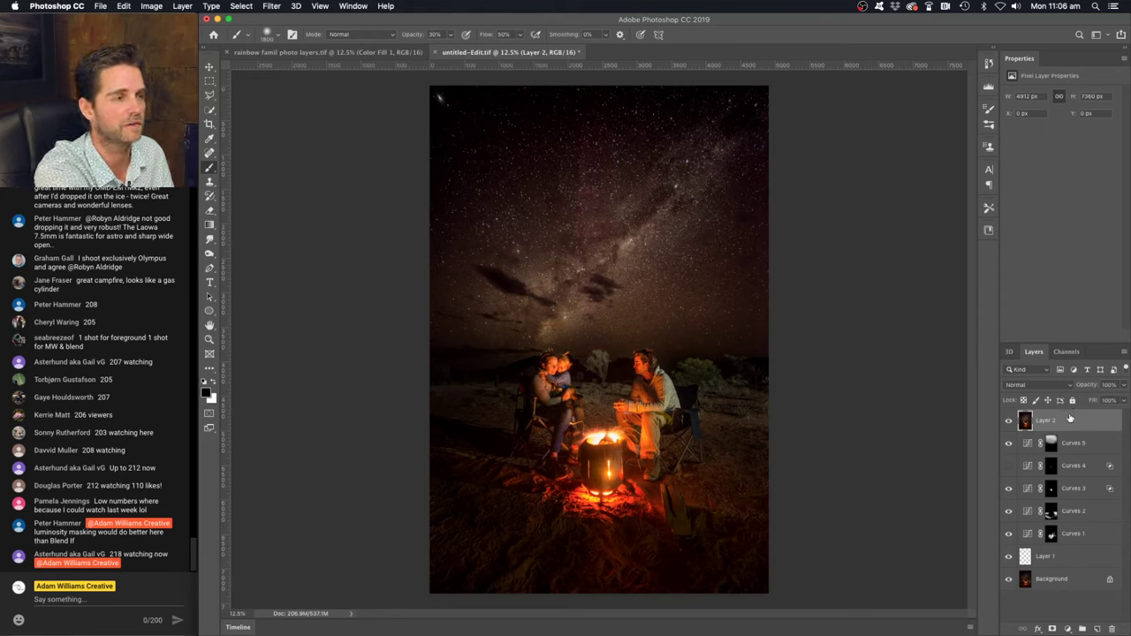
left_click(1068, 386)
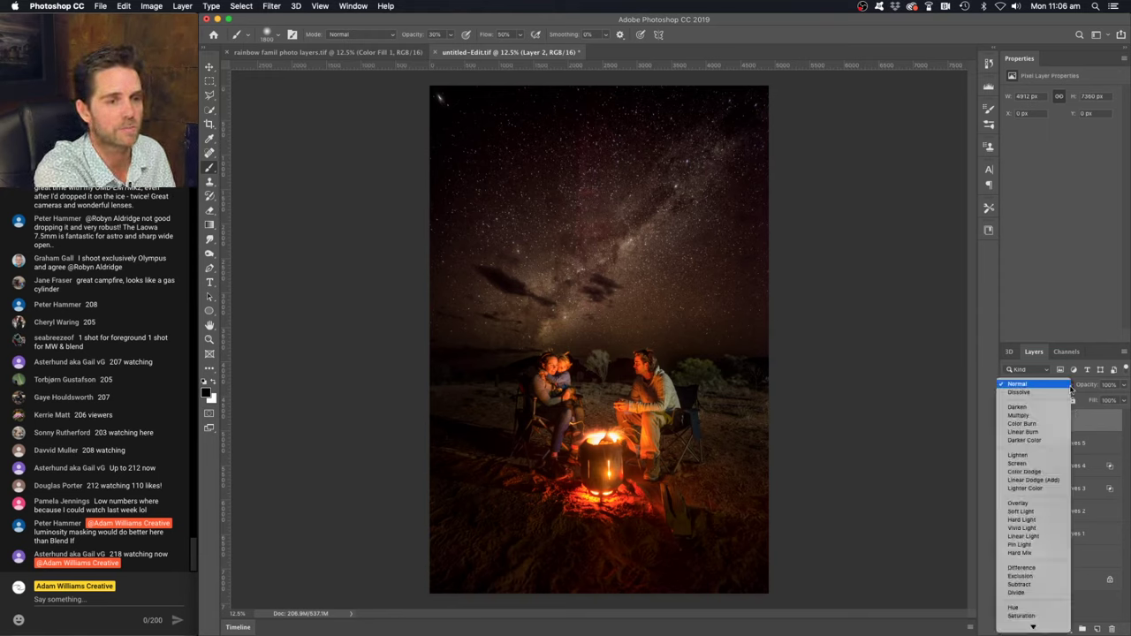
left_click(1070, 387)
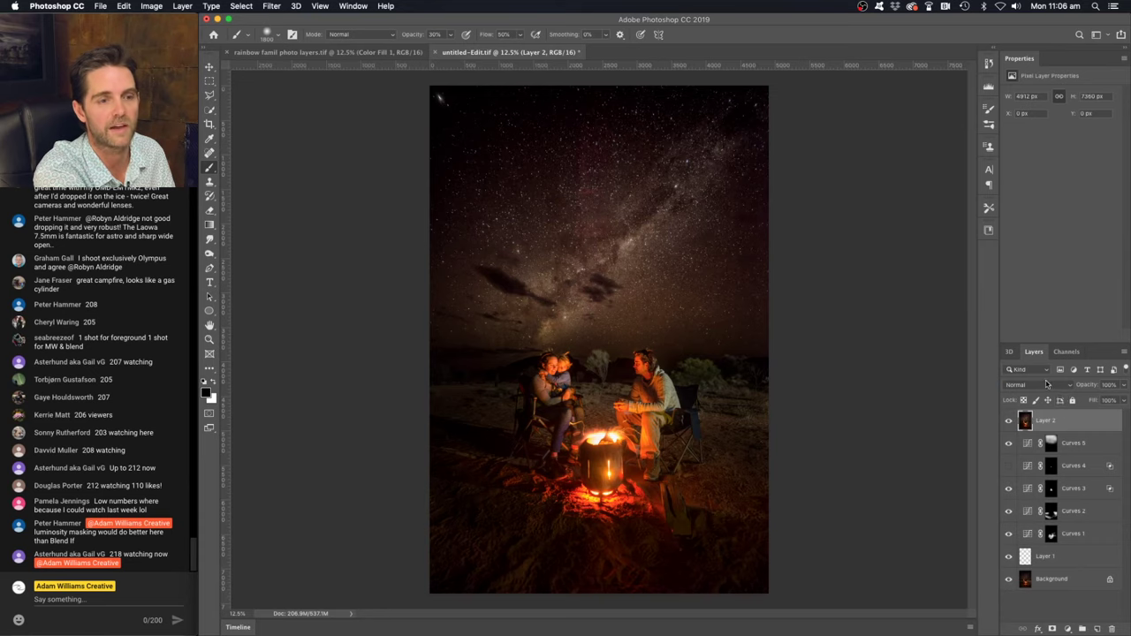
left_click(1052, 386)
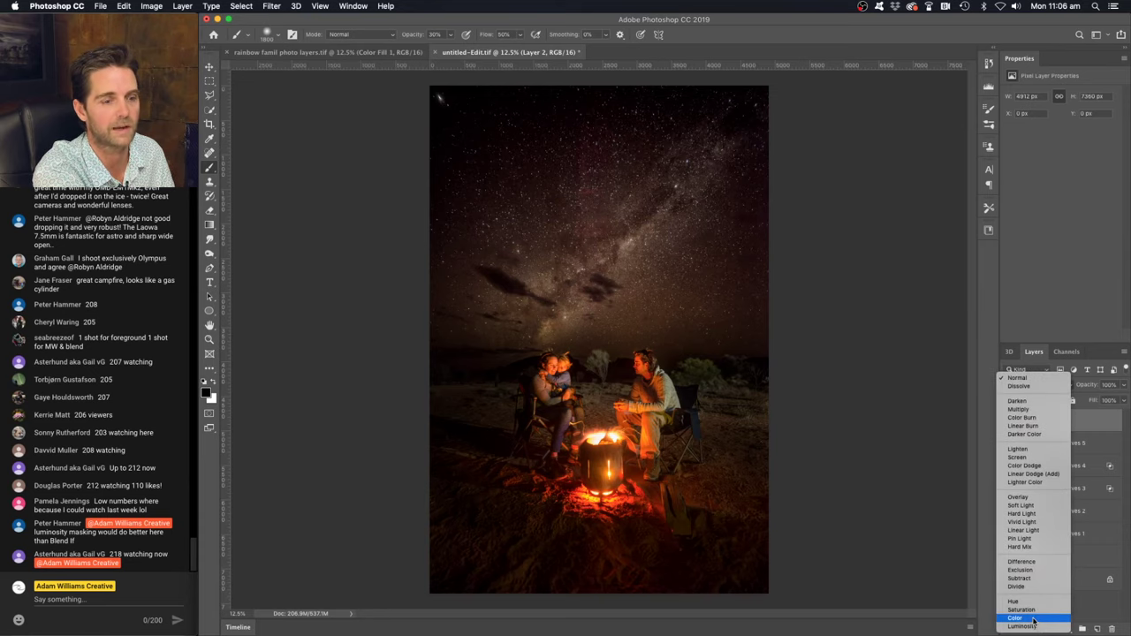
left_click(1033, 618)
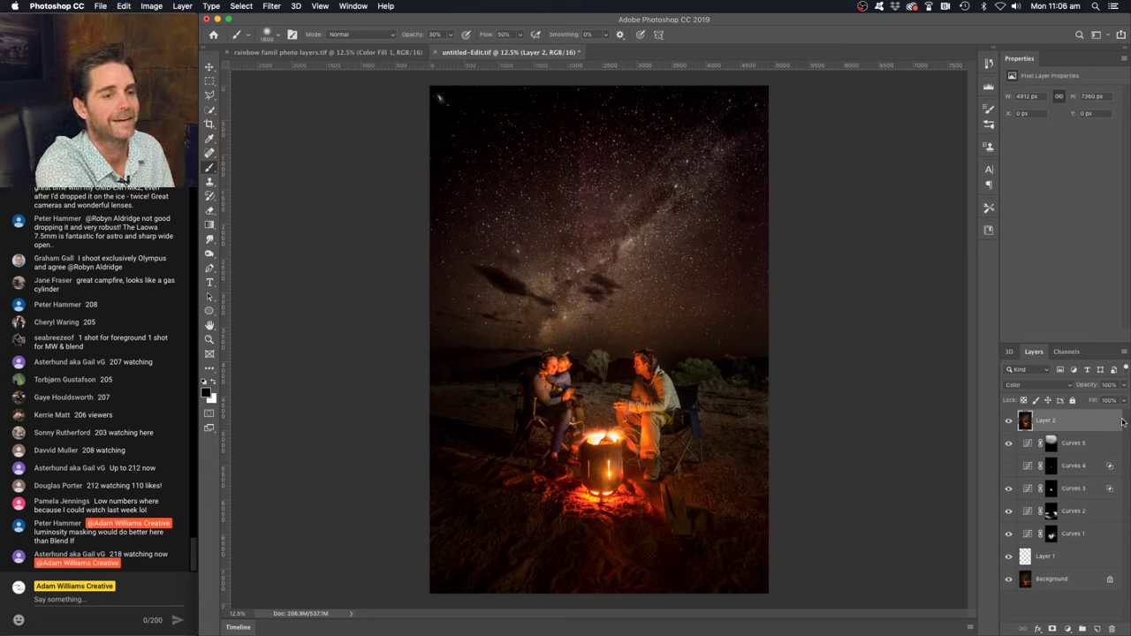
left_click(269, 7)
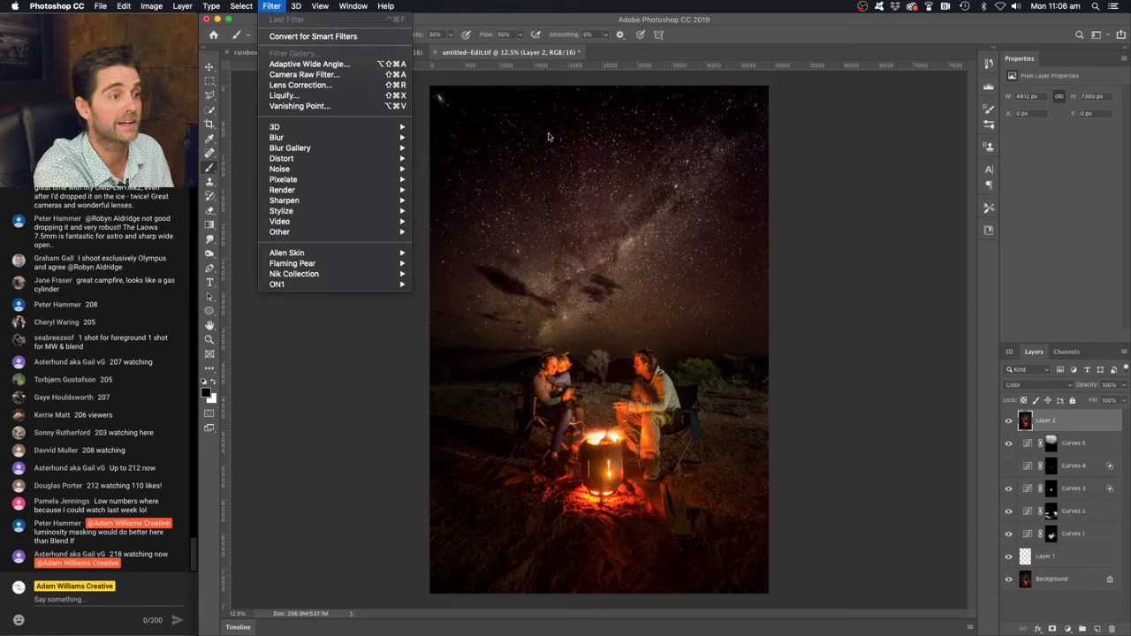
Apply Filter > Blur > Gaussian Blur to Layer 2 with a 435.6-pixel radius
mouse_move(333, 140)
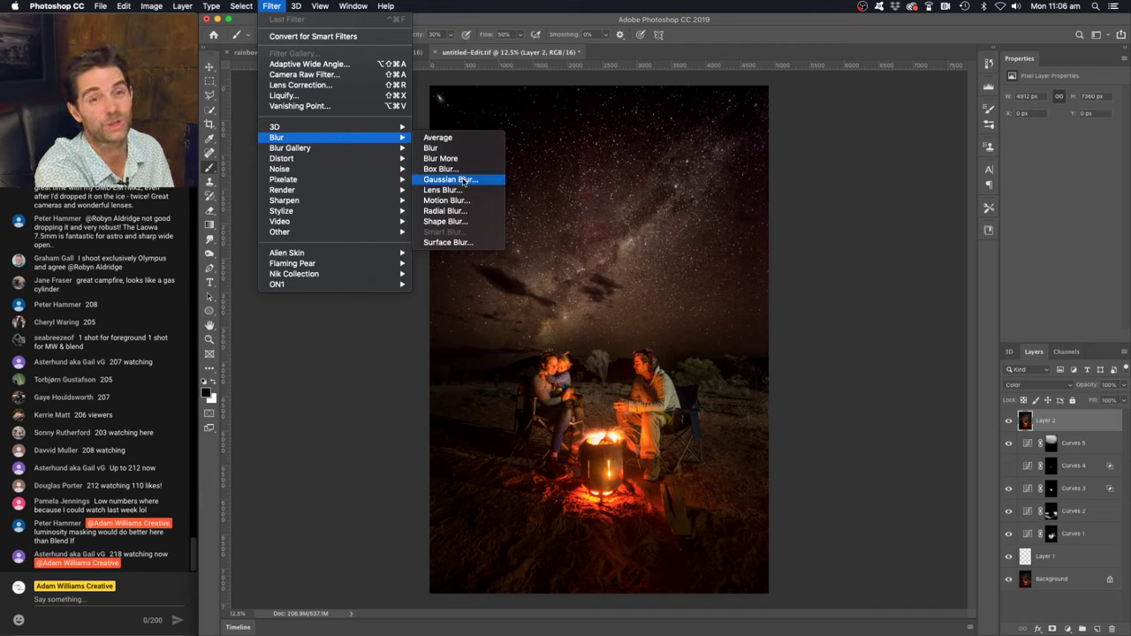
left_click(451, 179)
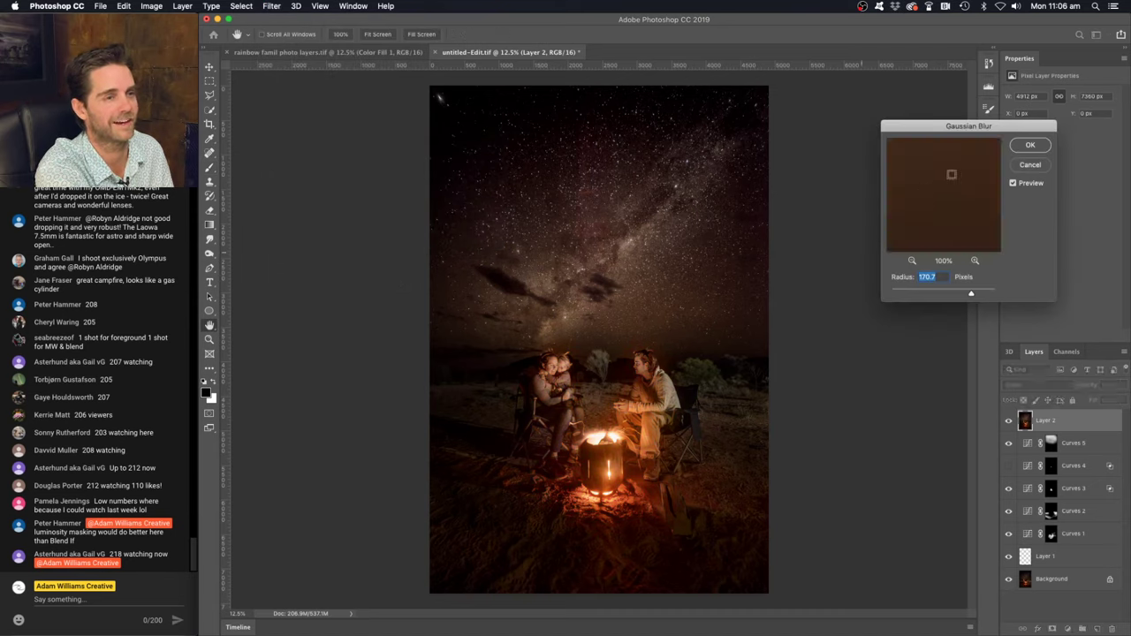
left_click_drag(951, 126, 899, 85)
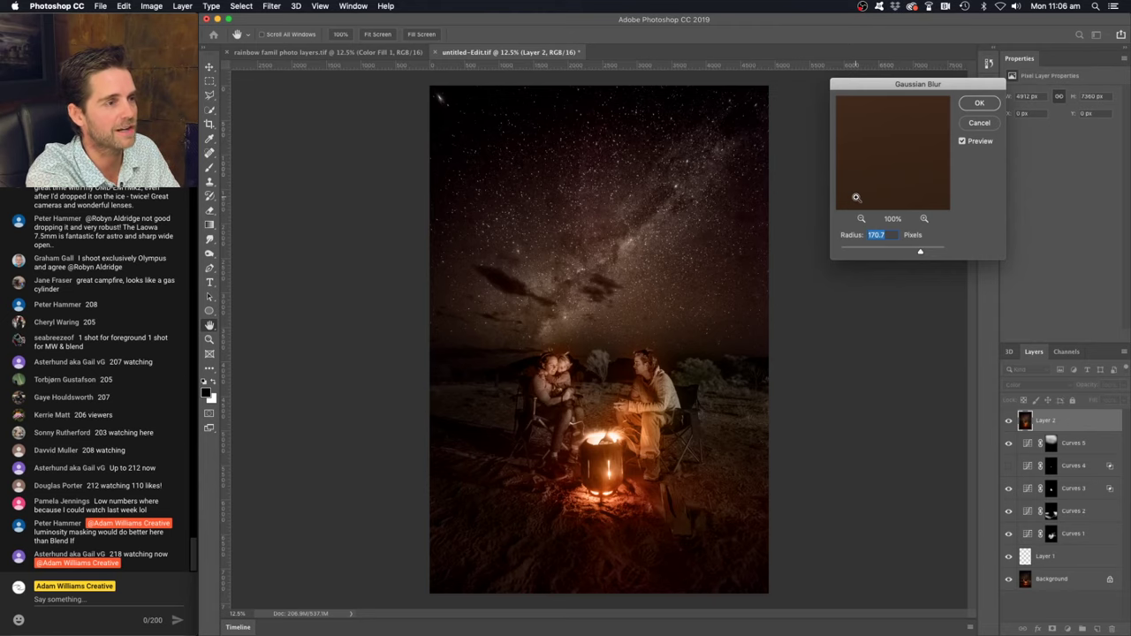
key("super+equal")
key("super+equal")
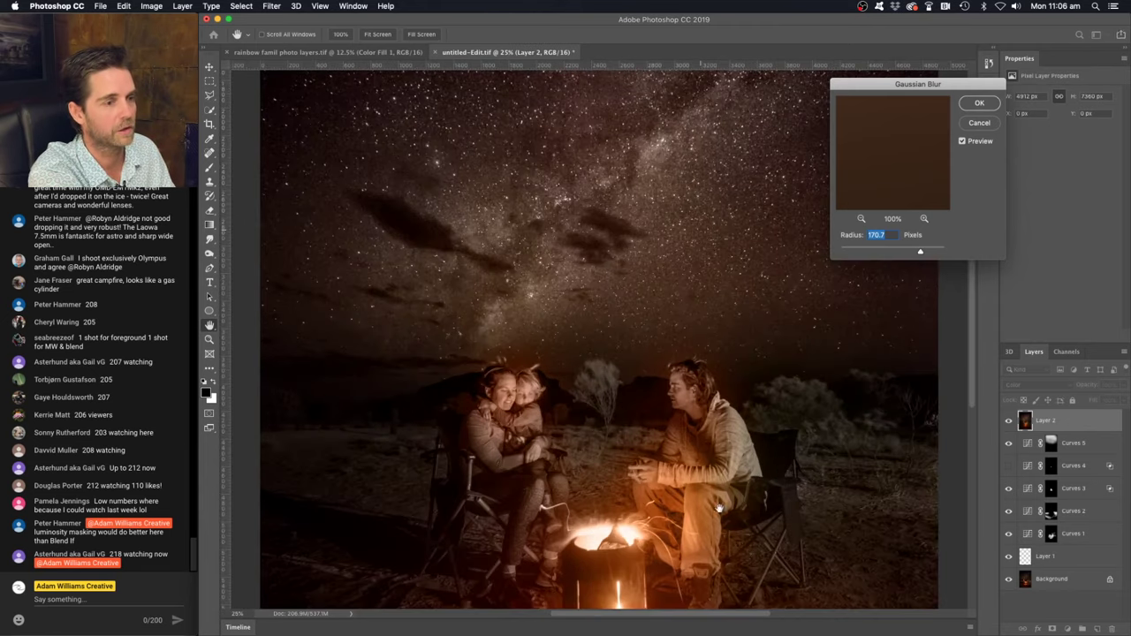
left_click_drag(641, 289, 640, 497)
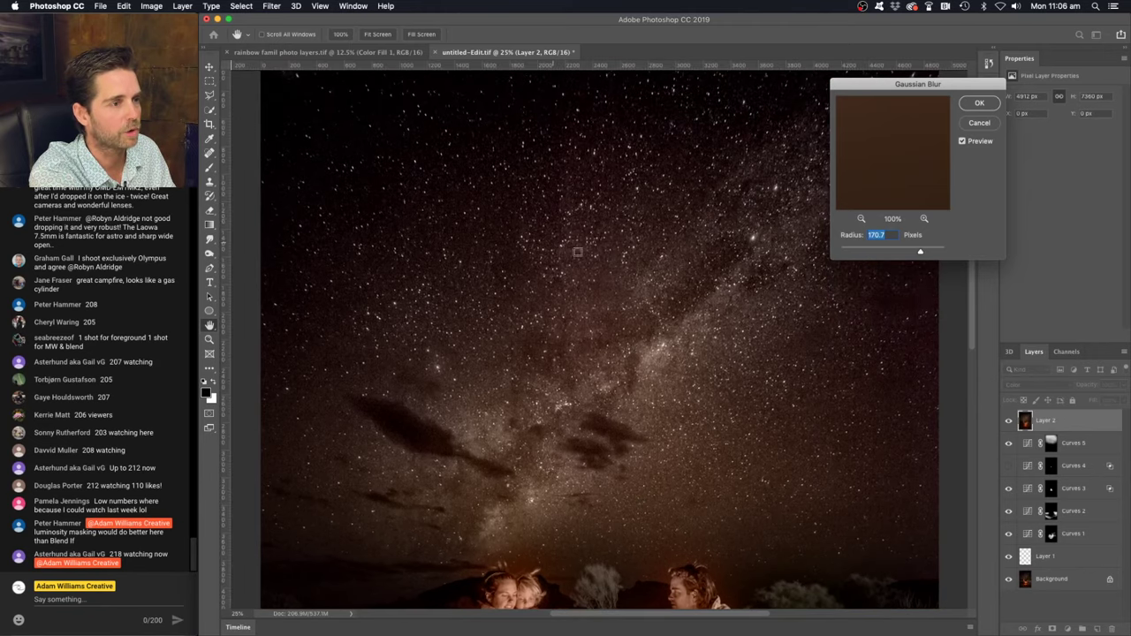
left_click(931, 252)
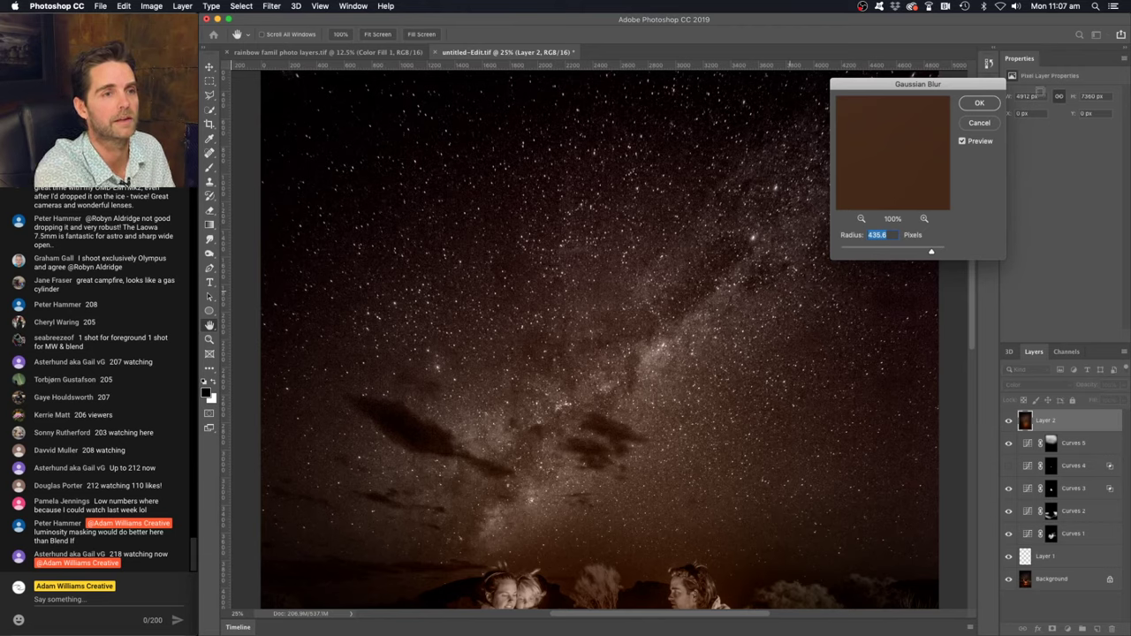
left_click(979, 104)
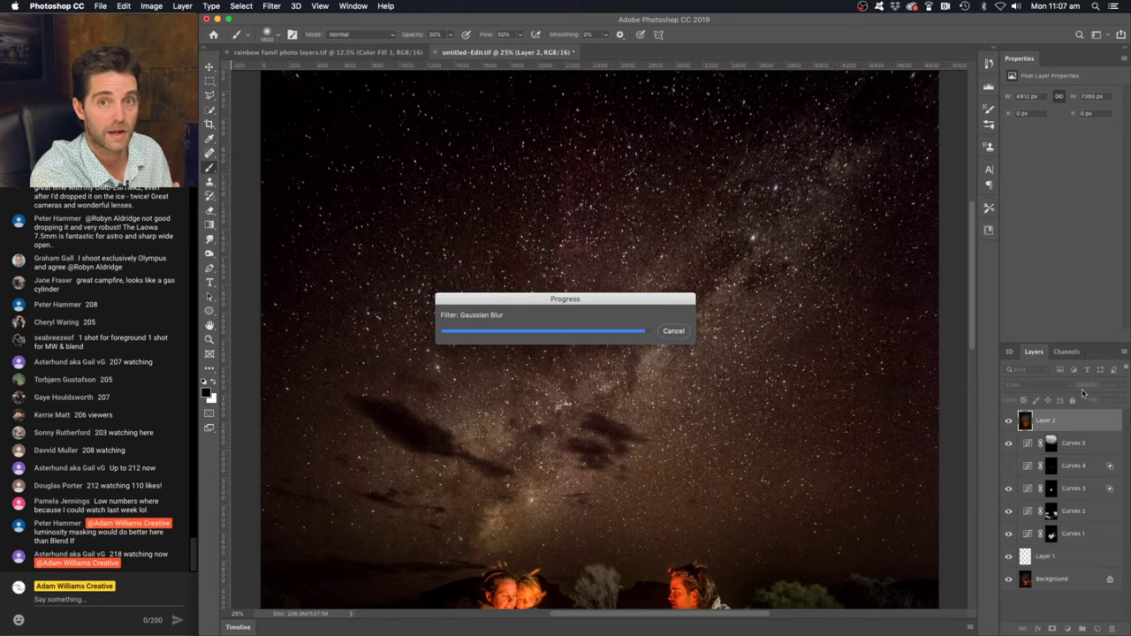
Add a layer mask to Layer 2 and invert it to black
left_click(1051, 629)
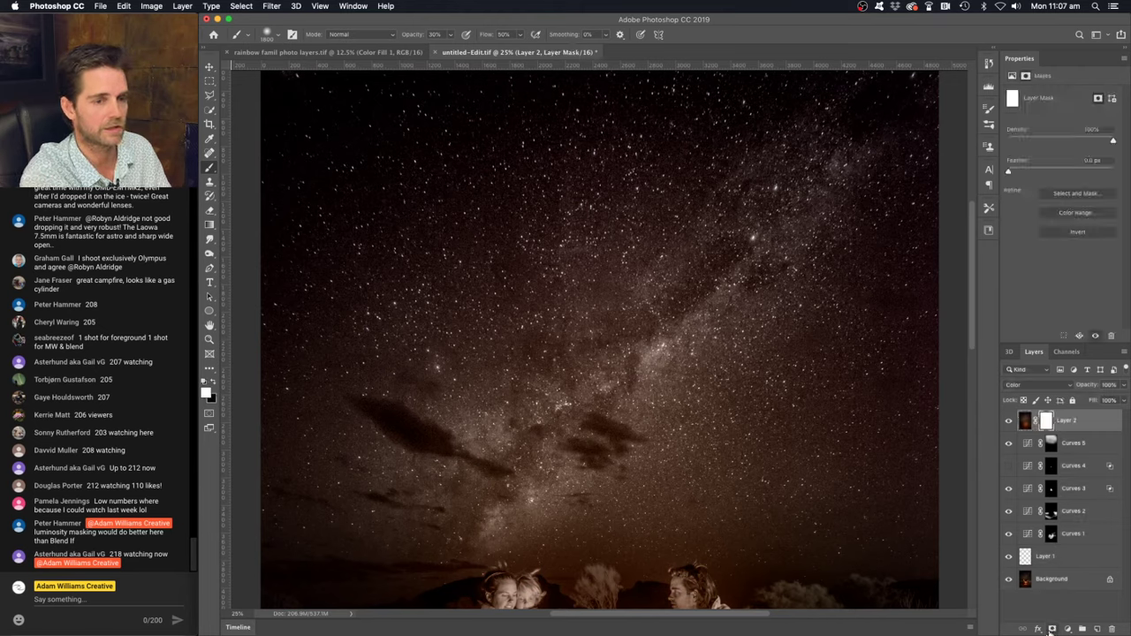
key("super+i")
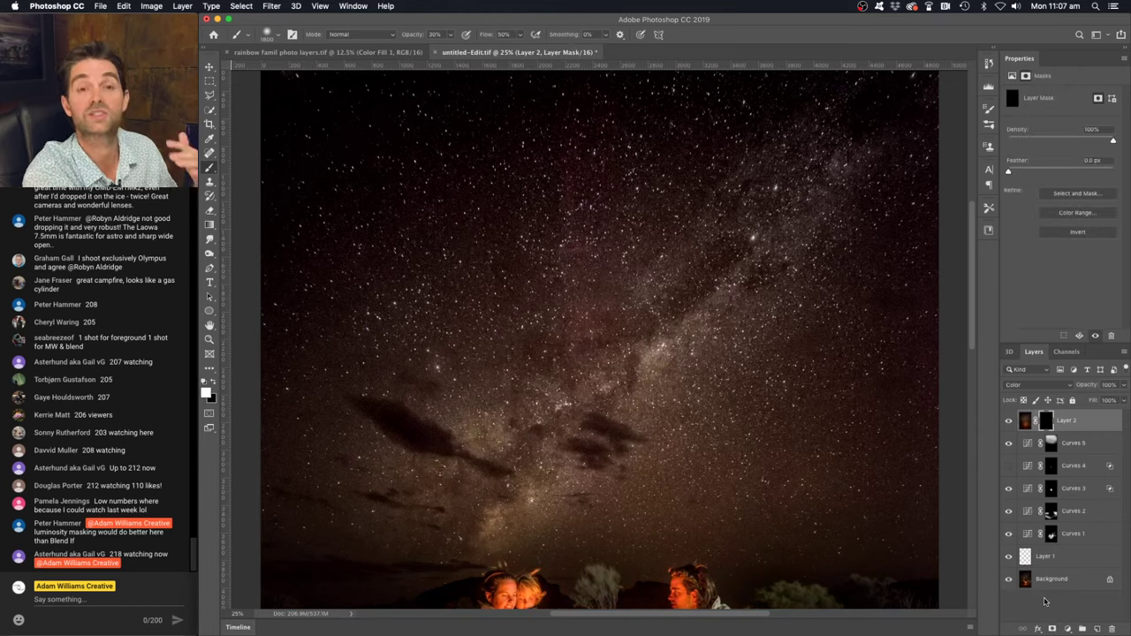
key("super+minus")
key("super+minus")
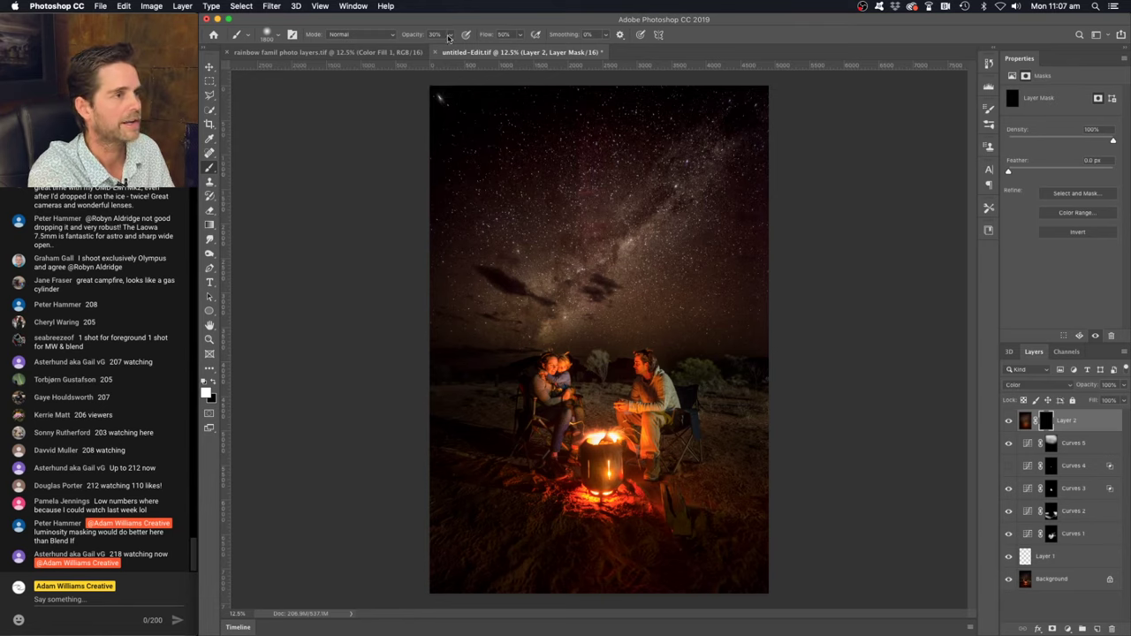
Set the white brush to 100% opacity and flow and paint Layer 2 back across the upper sky
left_click_drag(450, 35, 460, 50)
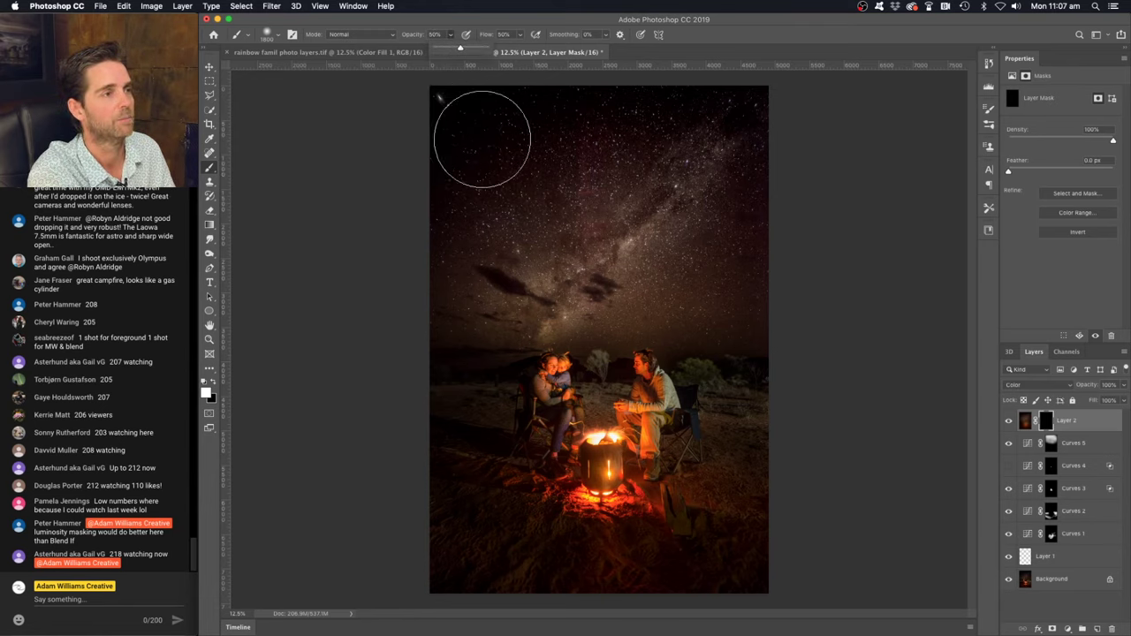
left_click_drag(434, 109, 783, 119)
mouse_move(507, 133)
left_mouse_down()
mouse_move(878, 141)
mouse_move(887, 162)
left_mouse_up()
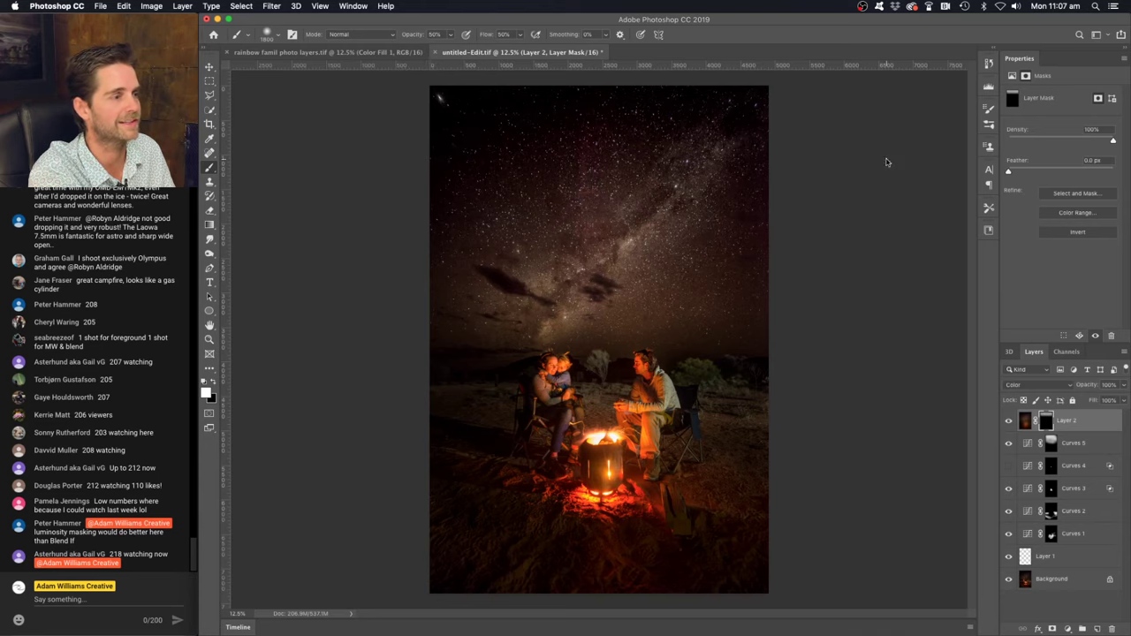
left_click(452, 36)
mouse_move(450, 46)
left_mouse_down()
mouse_move(583, 53)
mouse_move(548, 49)
left_mouse_up()
left_click(519, 35)
left_click(453, 106)
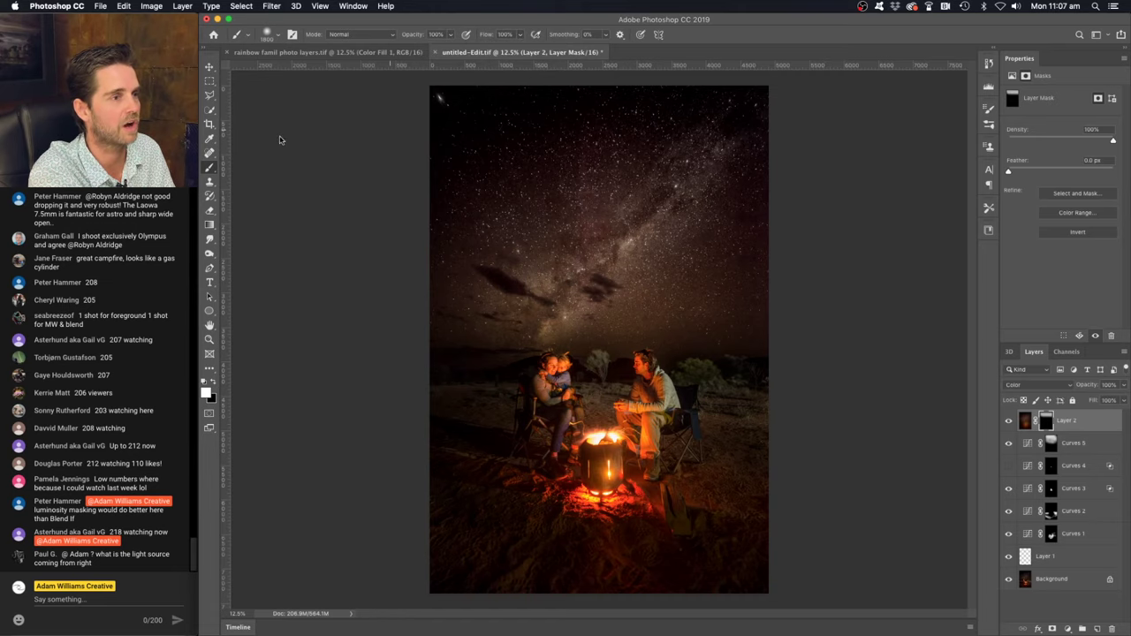
left_click_drag(858, 165, 425, 200)
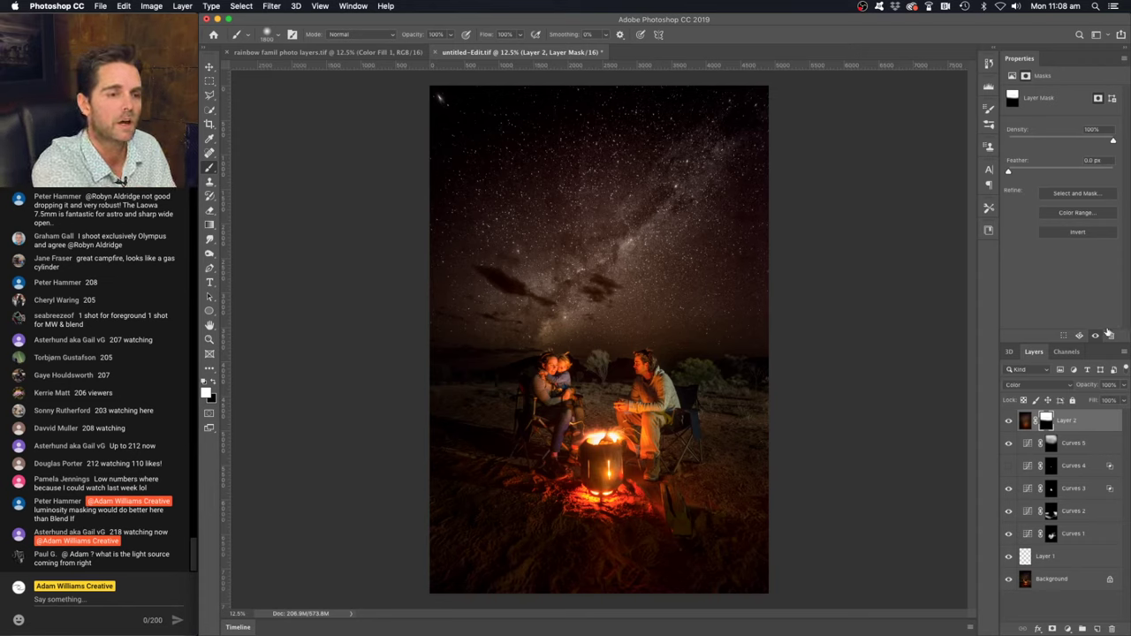
Review Curves 4's Blend If underlying range, turn Curves 4 back on, and reselect Layer 2
double_click(1112, 465)
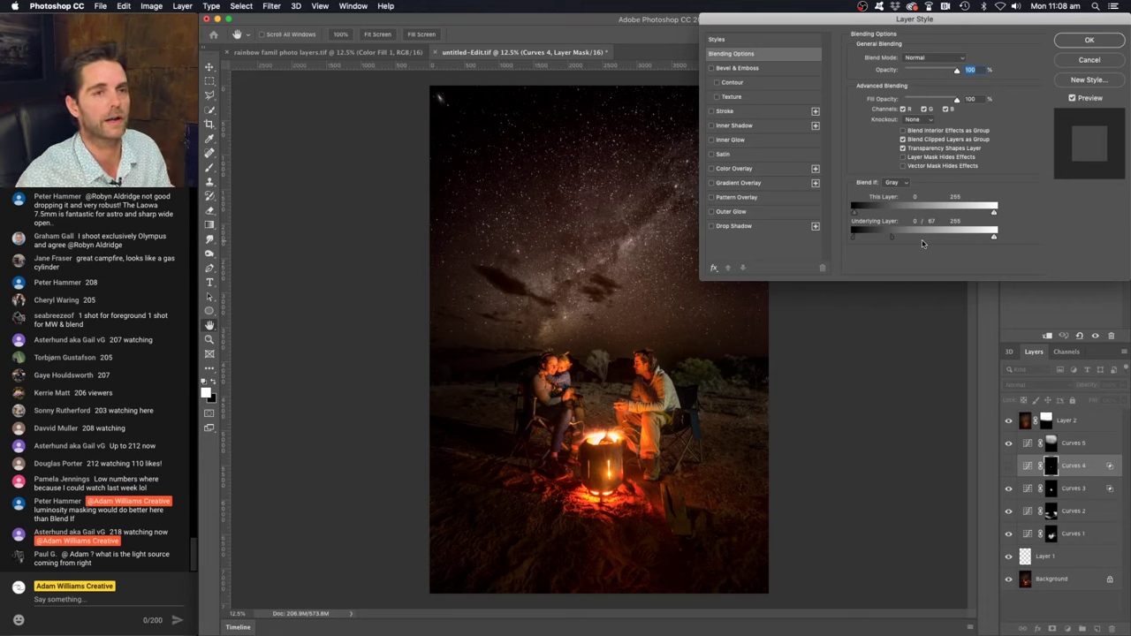
left_click(1089, 39)
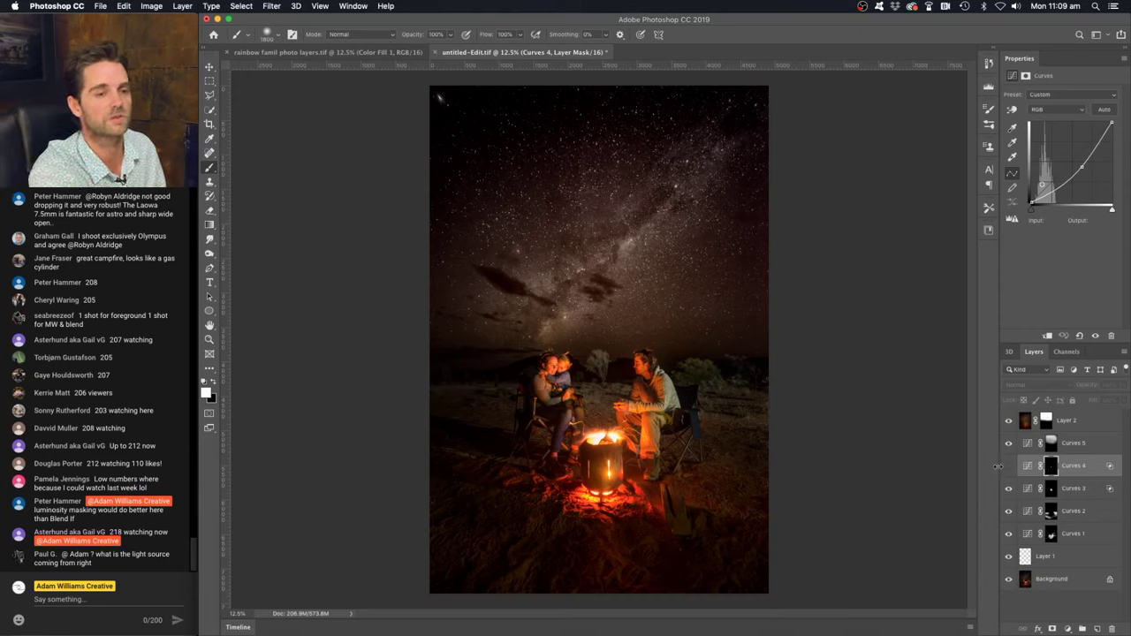
left_click(1008, 466)
left_click(1008, 467)
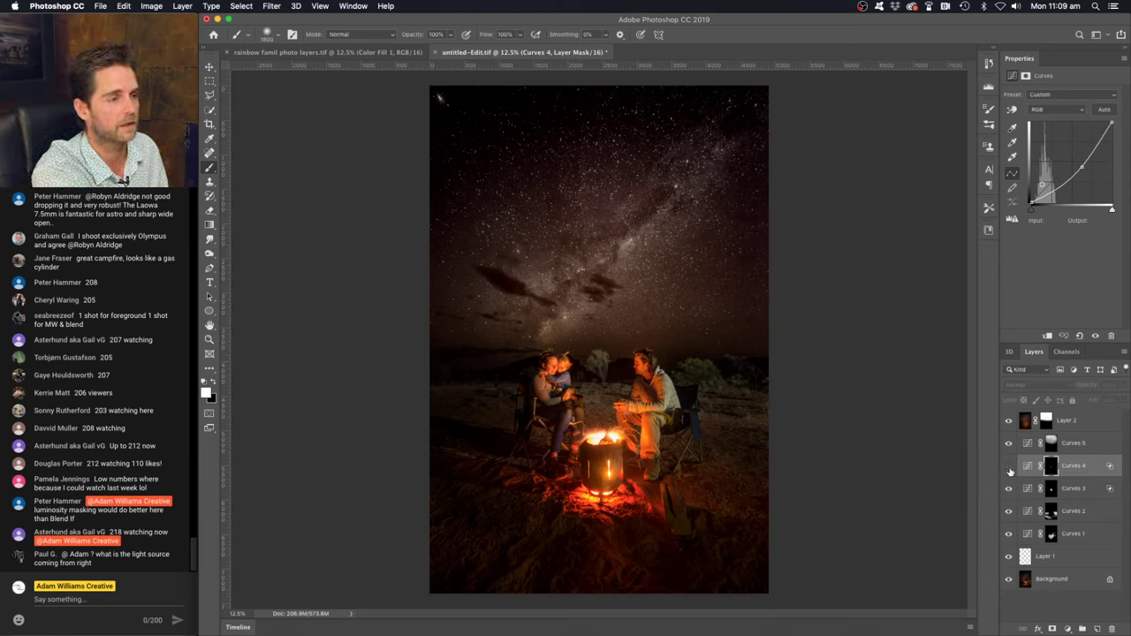
left_click(1008, 466)
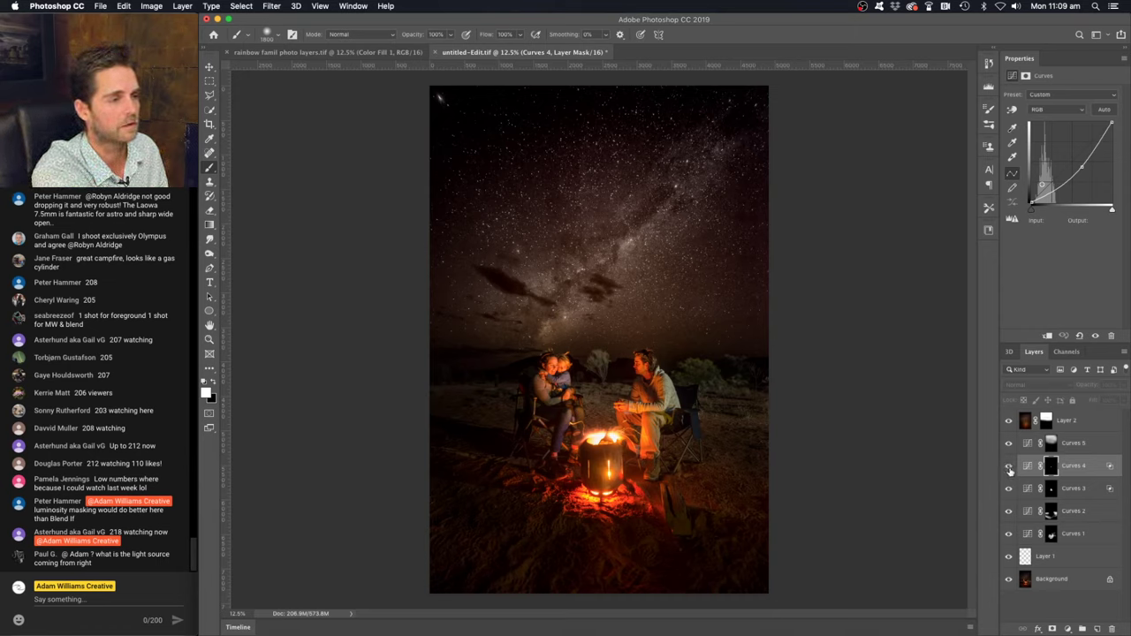
left_click(1092, 426)
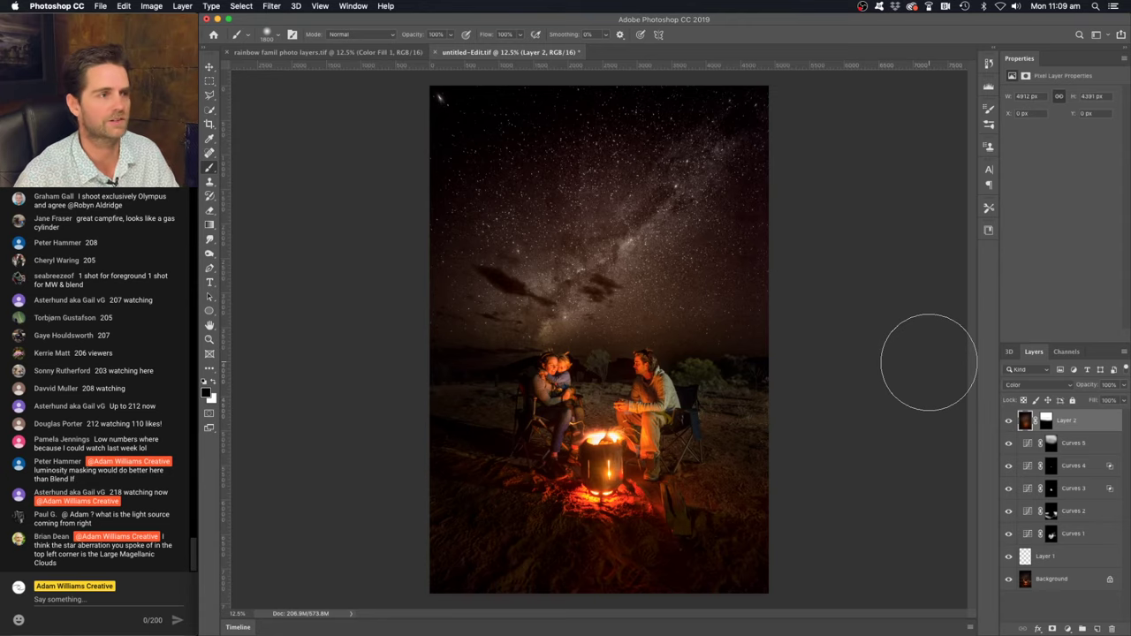
Zoom and pan to inspect the galaxy in the top-left corner, then fit the photo back on screen
key("super+equal")
key("super+equal")
key("super+equal")
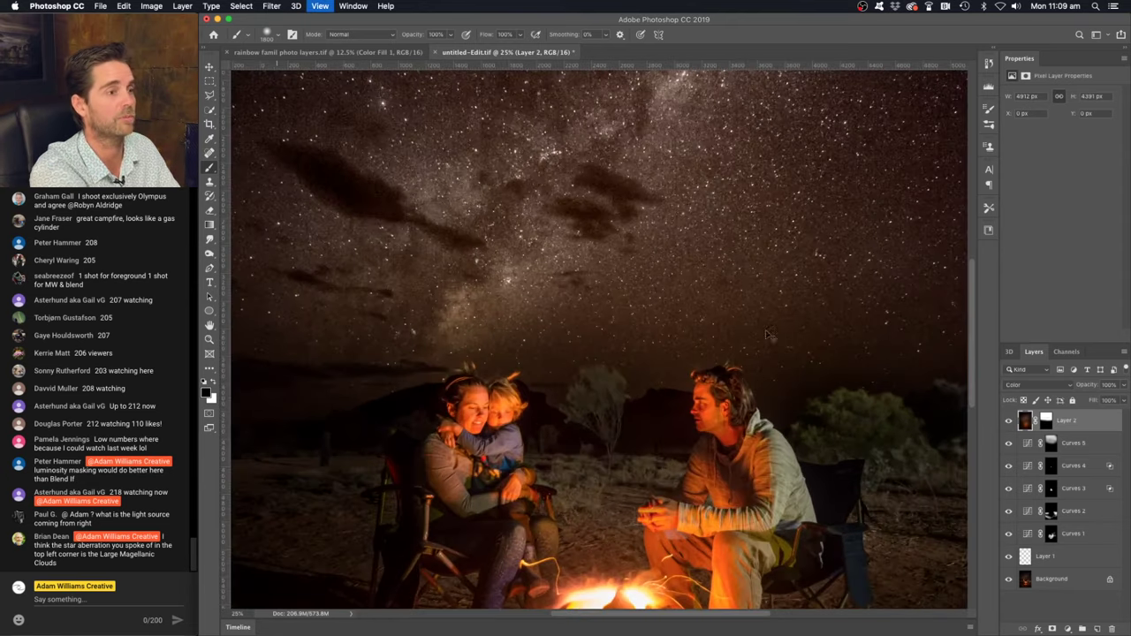
scroll(736, 340, "up", 5)
scroll(736, 339, "left", 5)
scroll(735, 340, "up", 5)
scroll(736, 340, "left", 5)
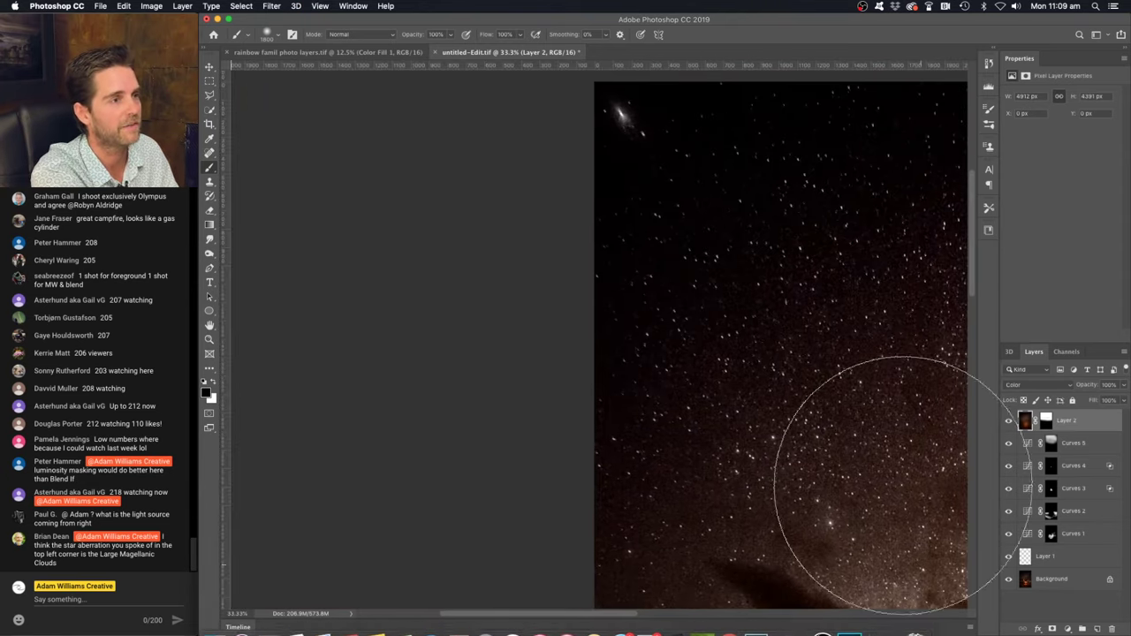
left_click_drag(777, 265, 771, 303)
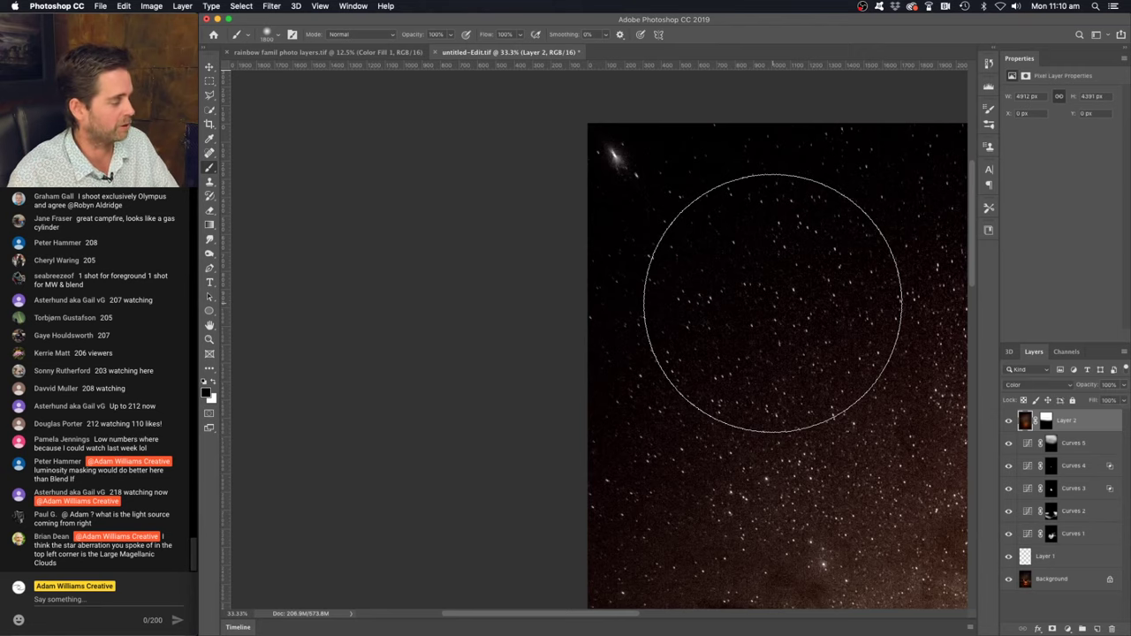
key("super+0")
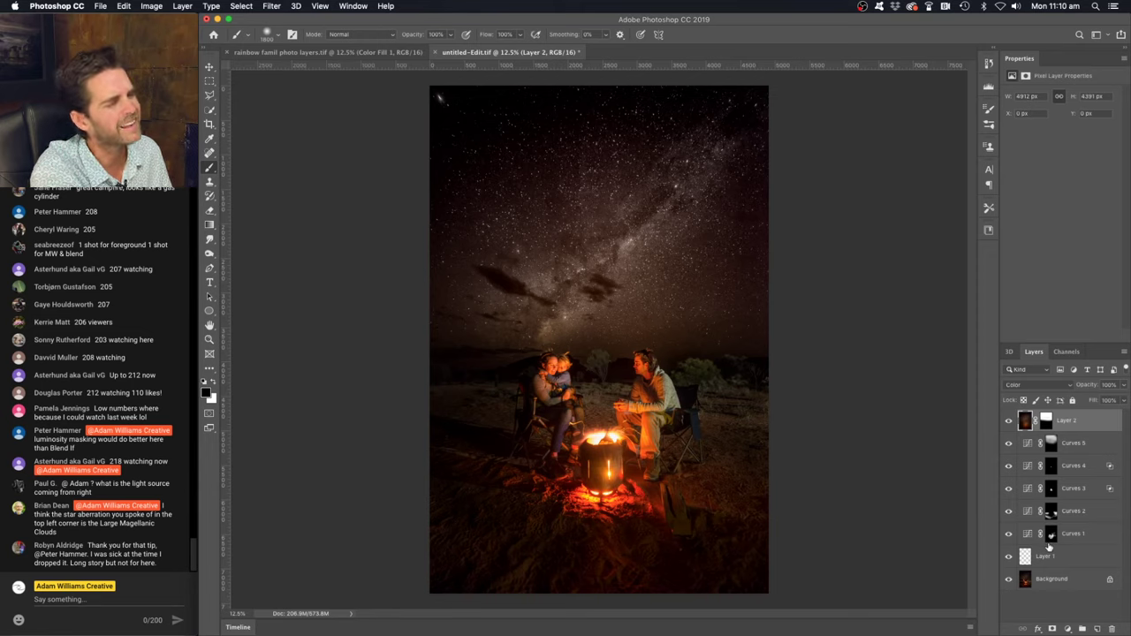
left_click(1067, 628)
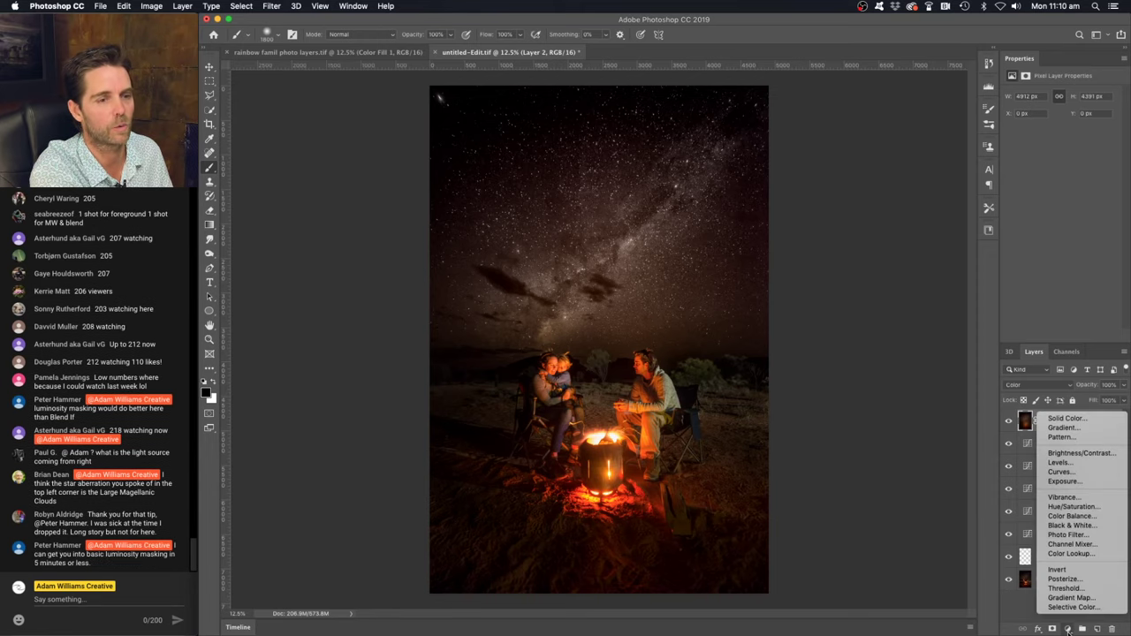
Add a Solid Color fill layer with blue 363fbb
left_click(1066, 418)
left_click(895, 122)
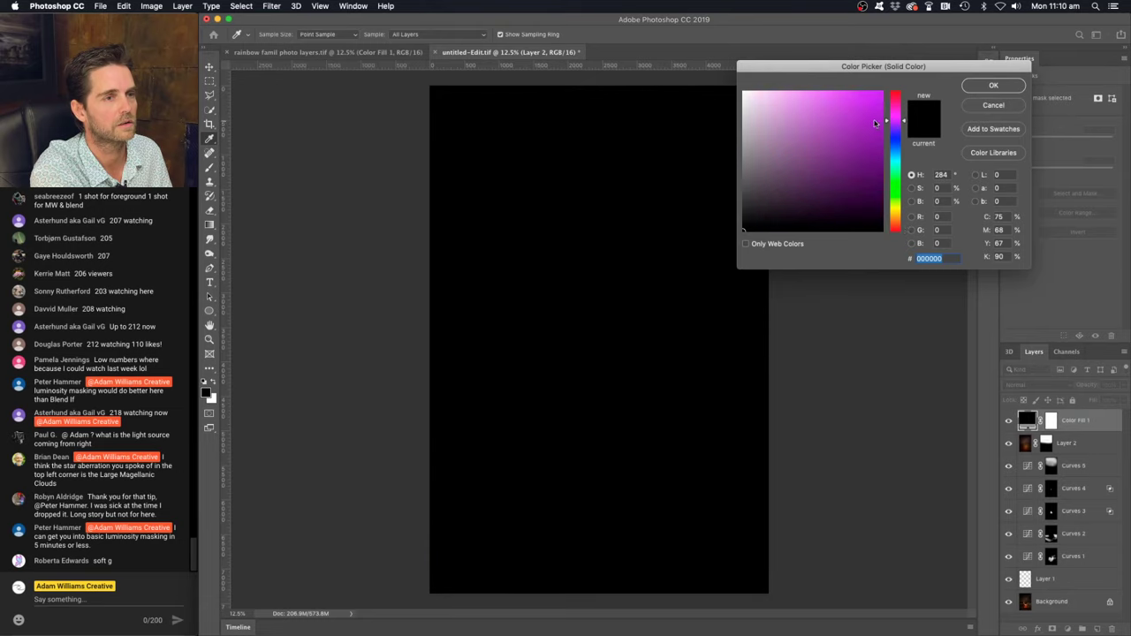
left_click(864, 116)
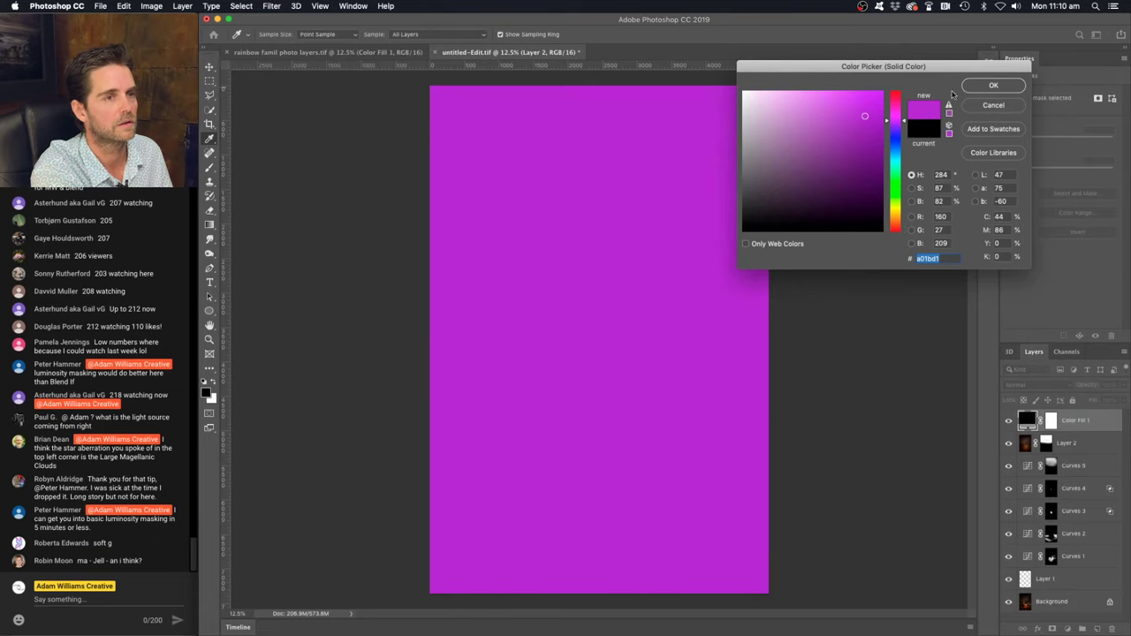
left_click(895, 140)
left_click(842, 128)
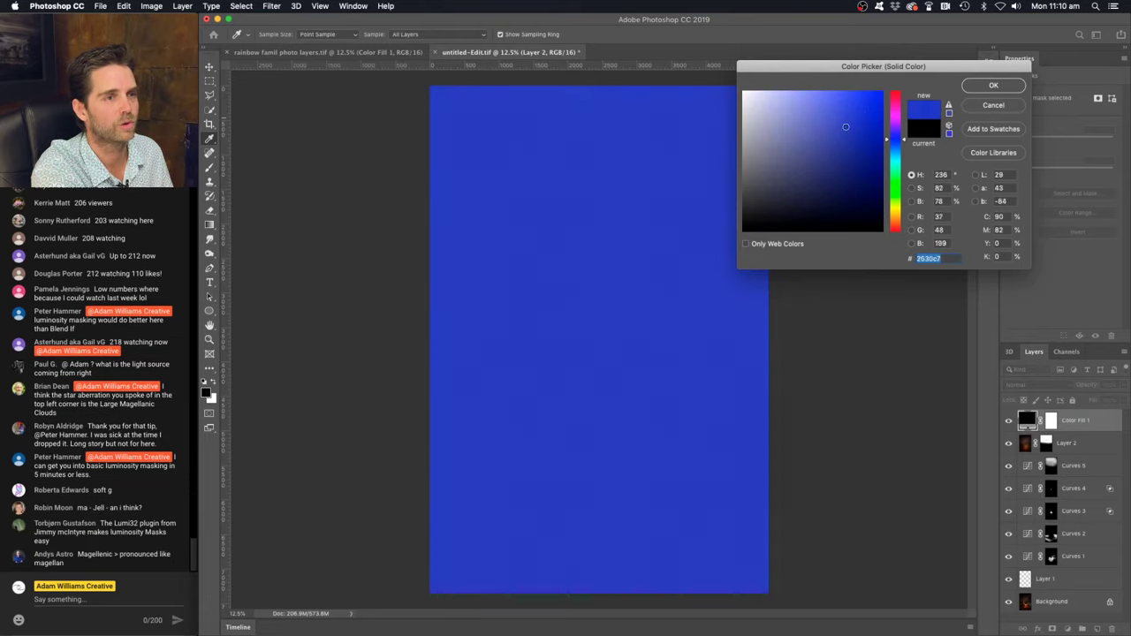
left_click(983, 88)
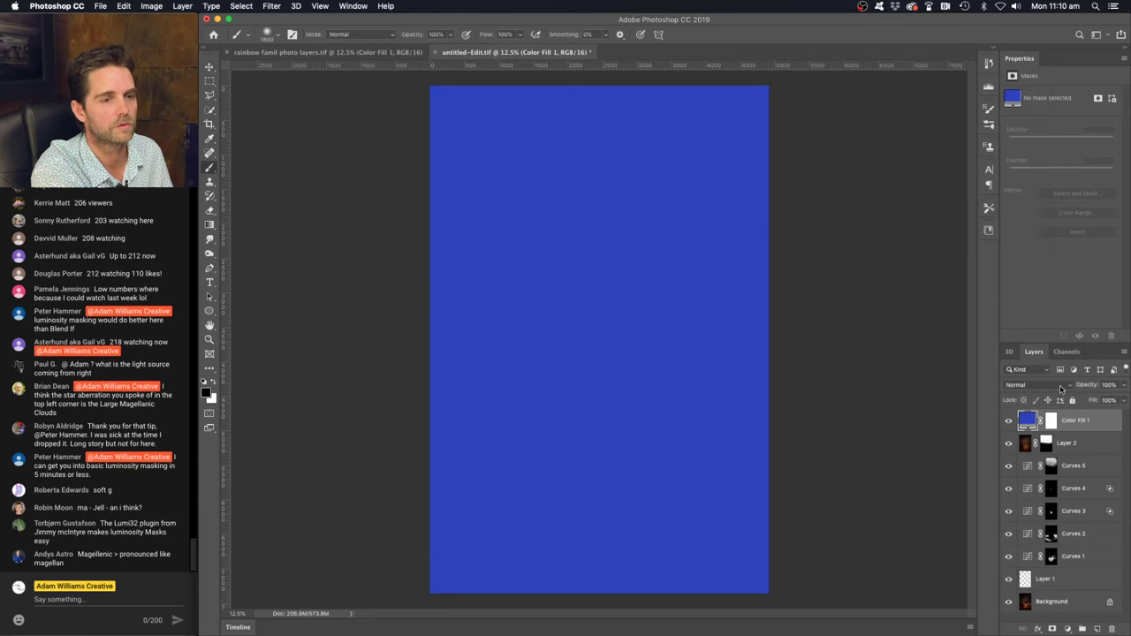
Set Color Fill 1 to Color Dodge and toggle its visibility to compare the purple-blue tint
left_click(1029, 386)
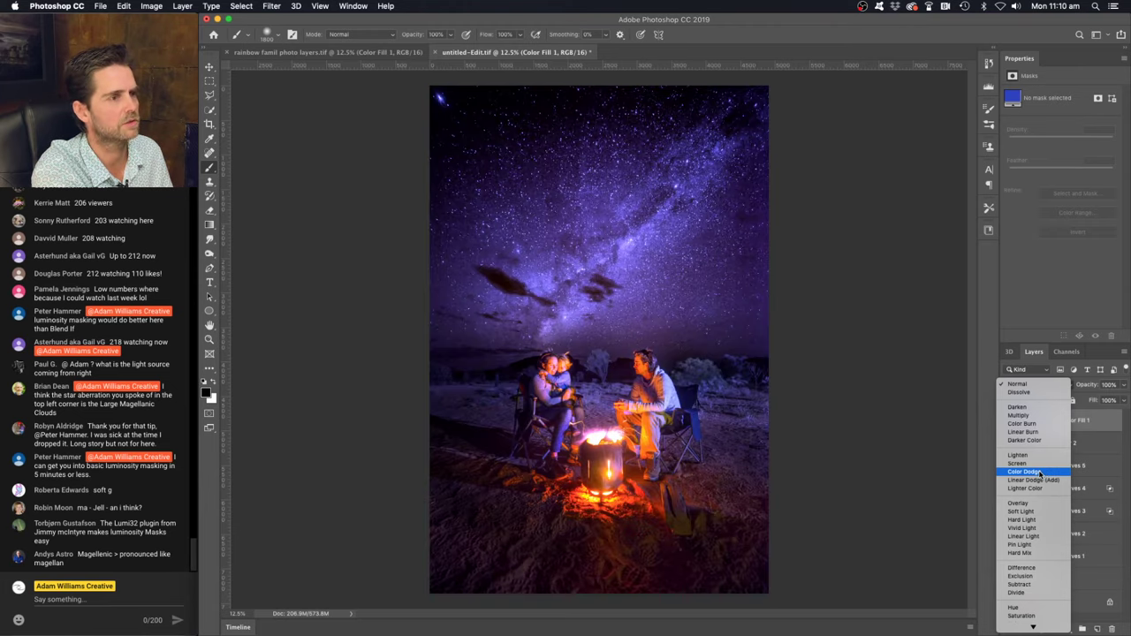
left_click(1039, 475)
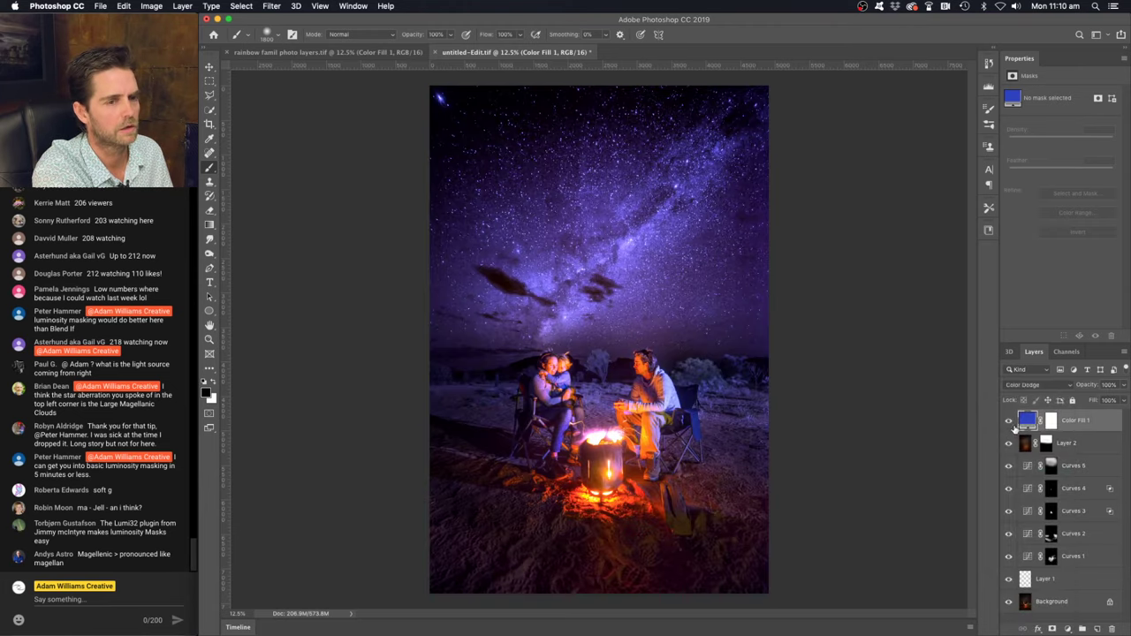
left_click(1009, 423)
left_click(1009, 424)
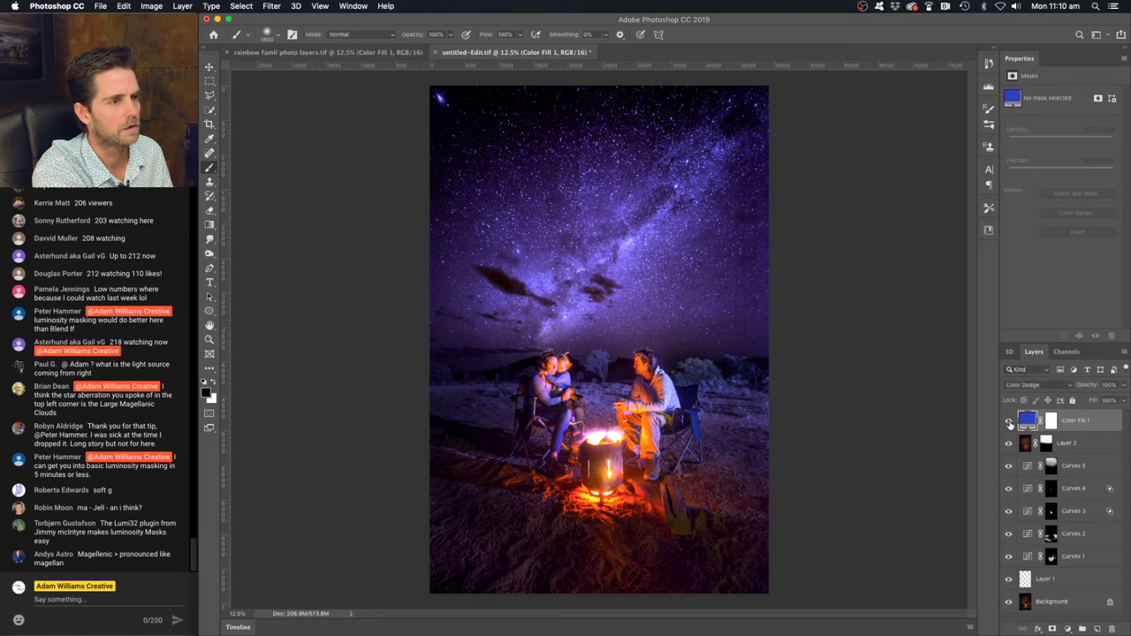
left_click(1009, 423)
left_click(1009, 423)
left_click(1038, 385)
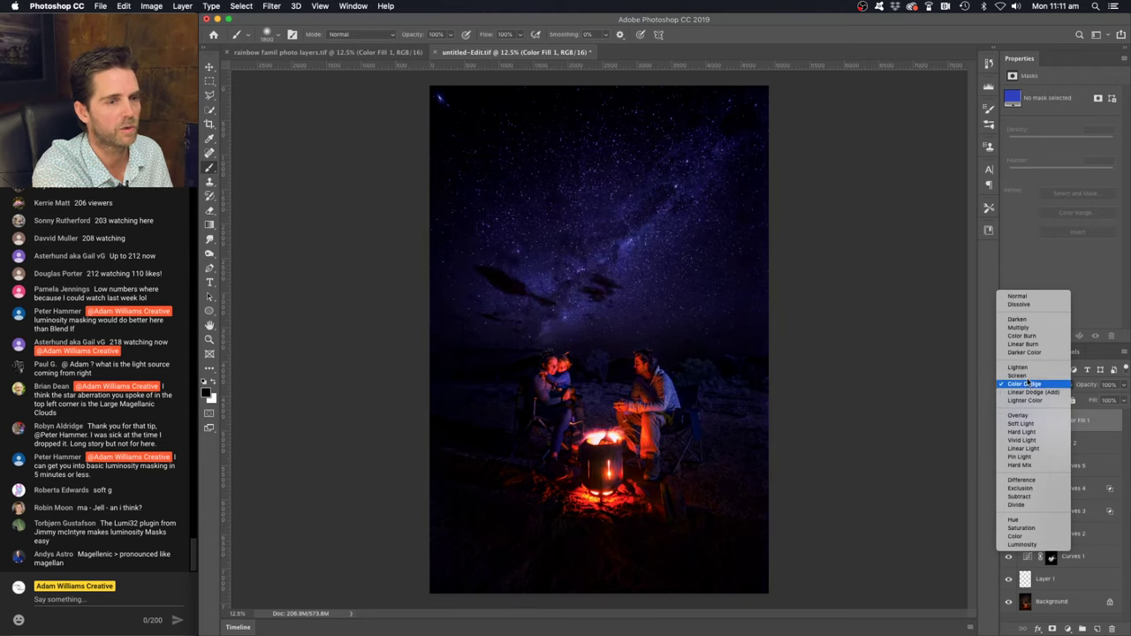
left_click(1031, 385)
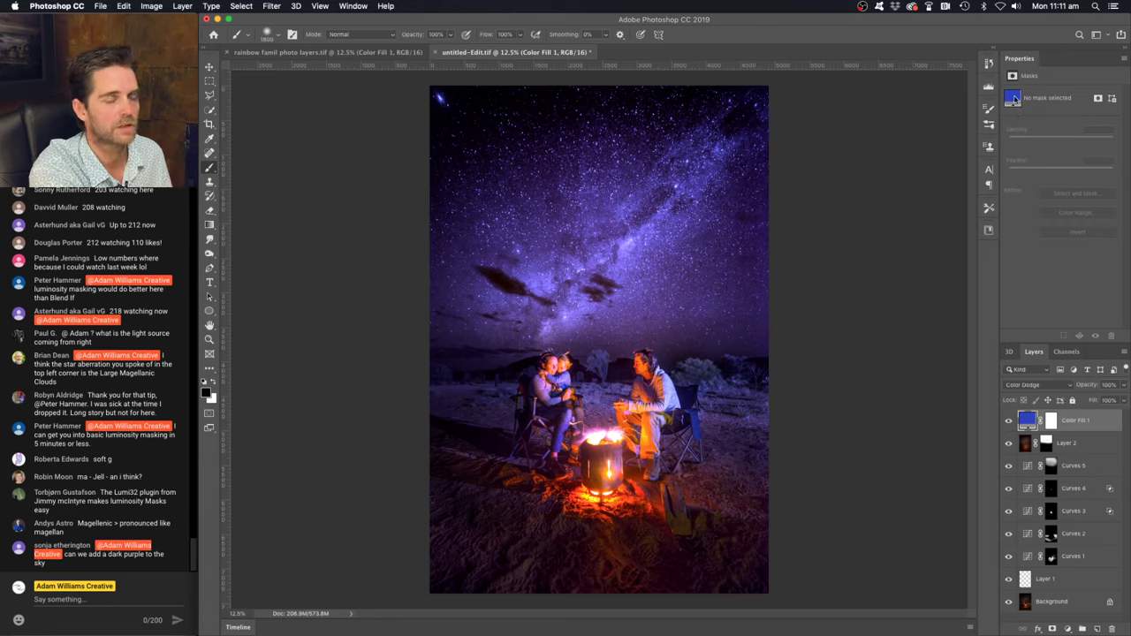
Shift Color Fill 1's hue from 206 to 220 (hex 1c469d) for a purple-blue sky
double_click(1027, 420)
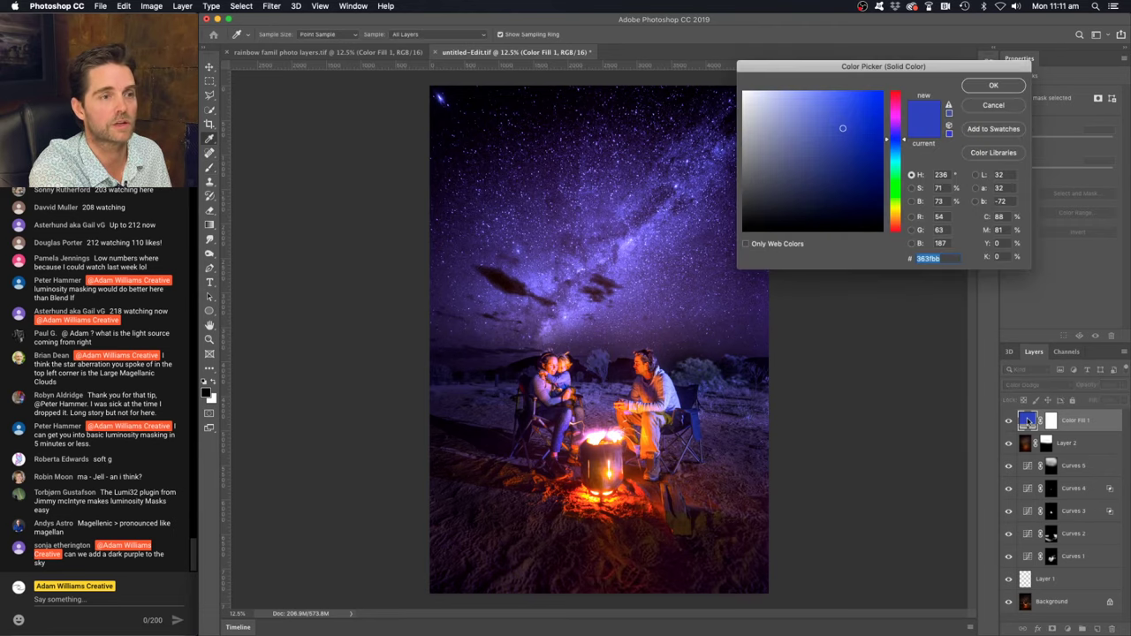
left_click_drag(830, 163, 868, 160)
left_click(866, 143)
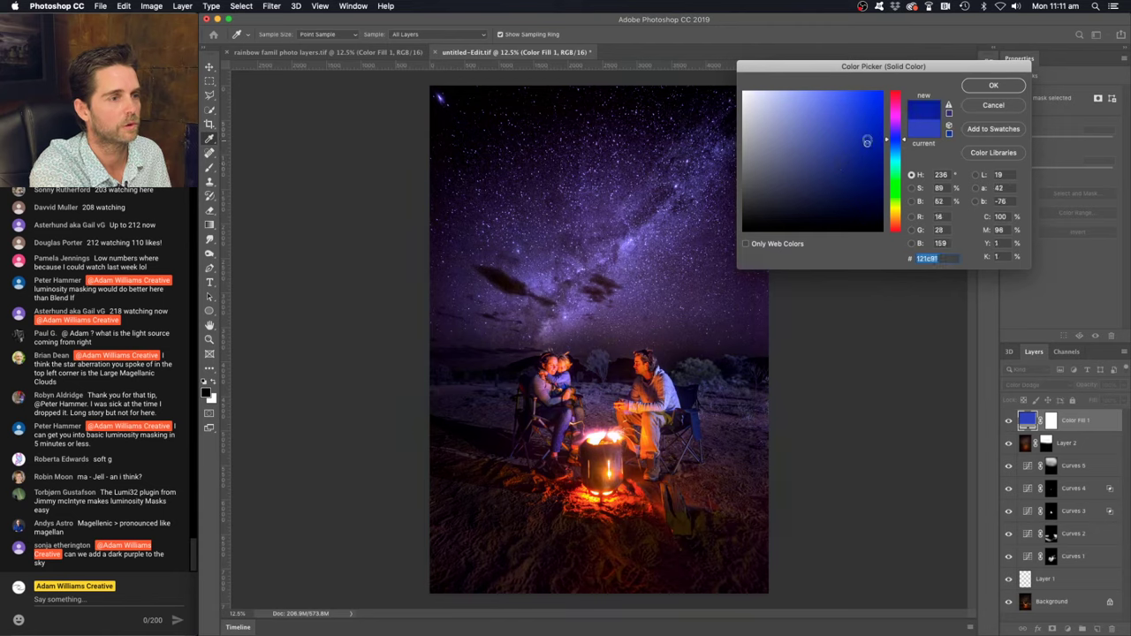
left_click_drag(897, 130, 897, 138)
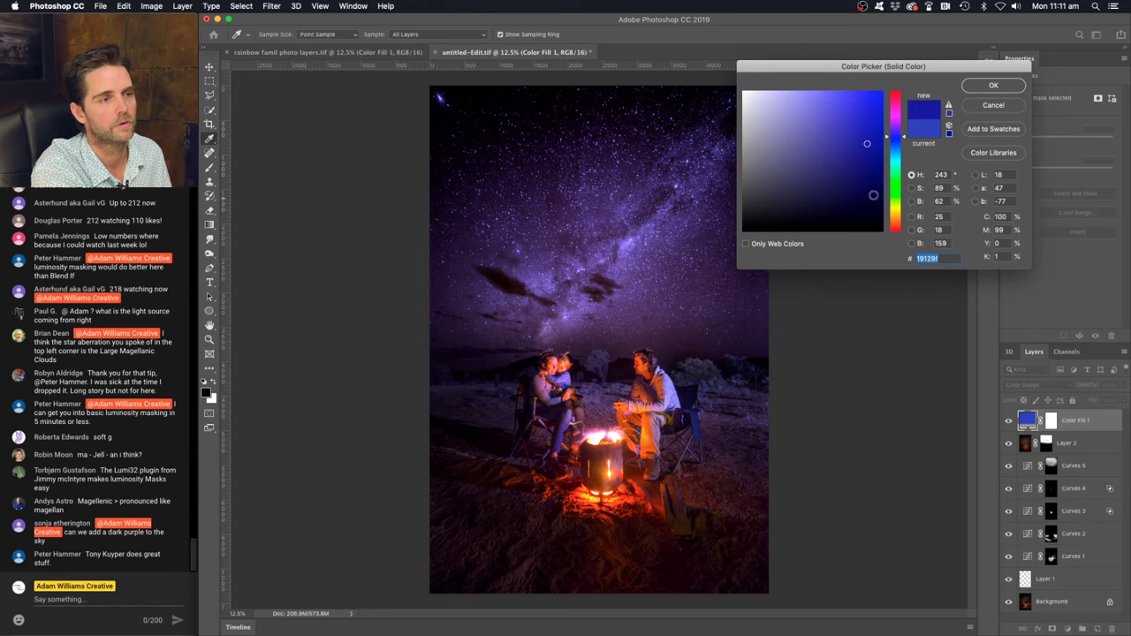
left_click(897, 150)
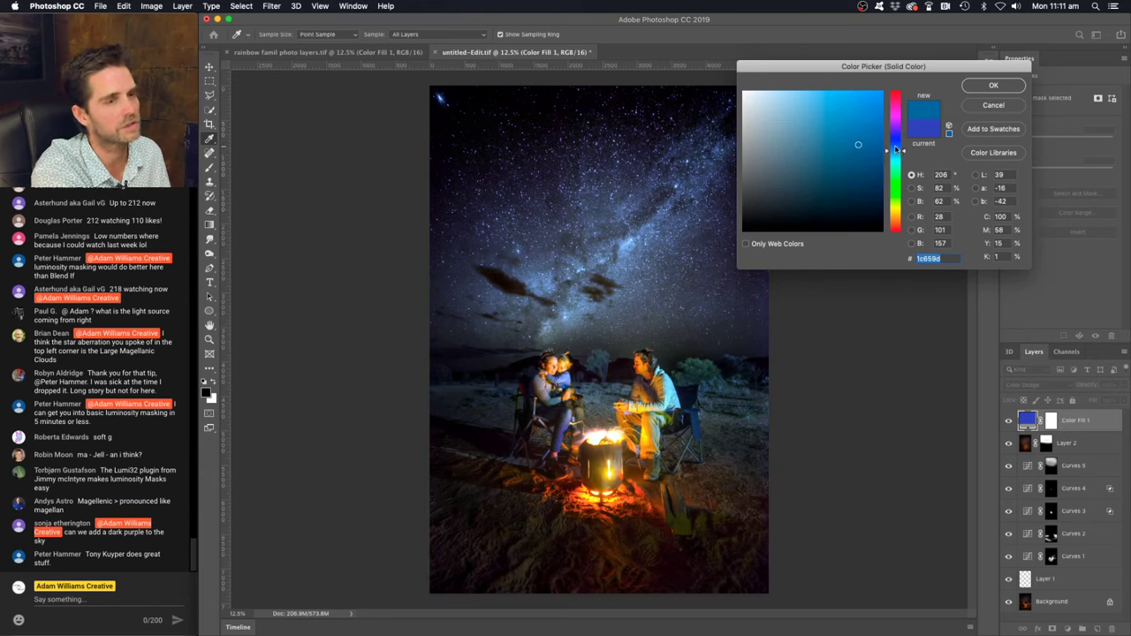
left_click(898, 149)
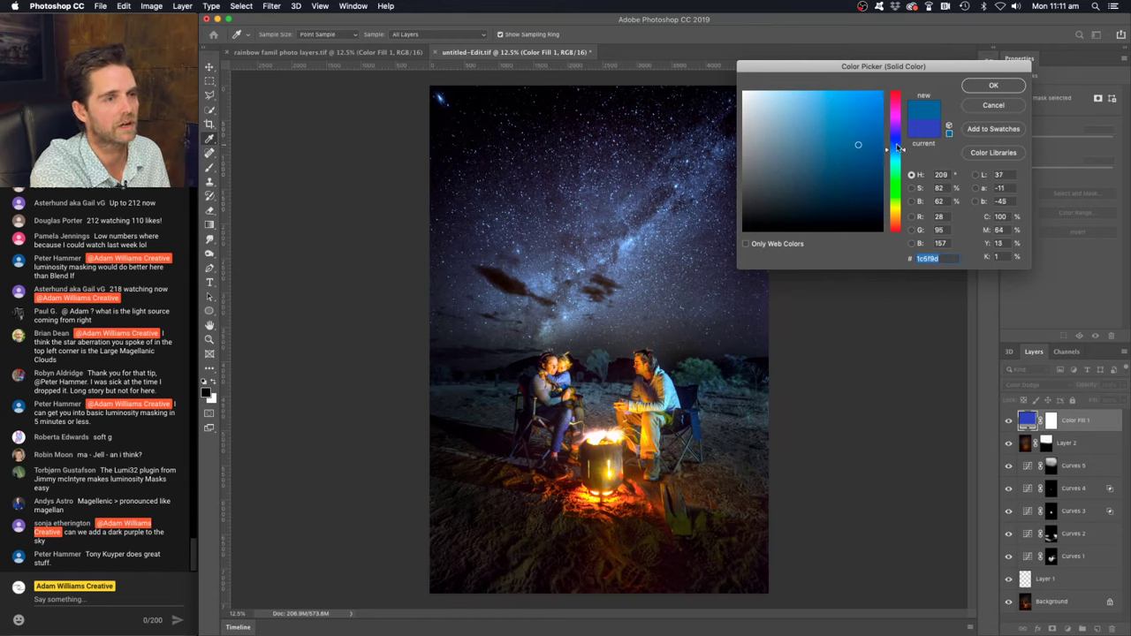
left_click_drag(898, 150, 898, 144)
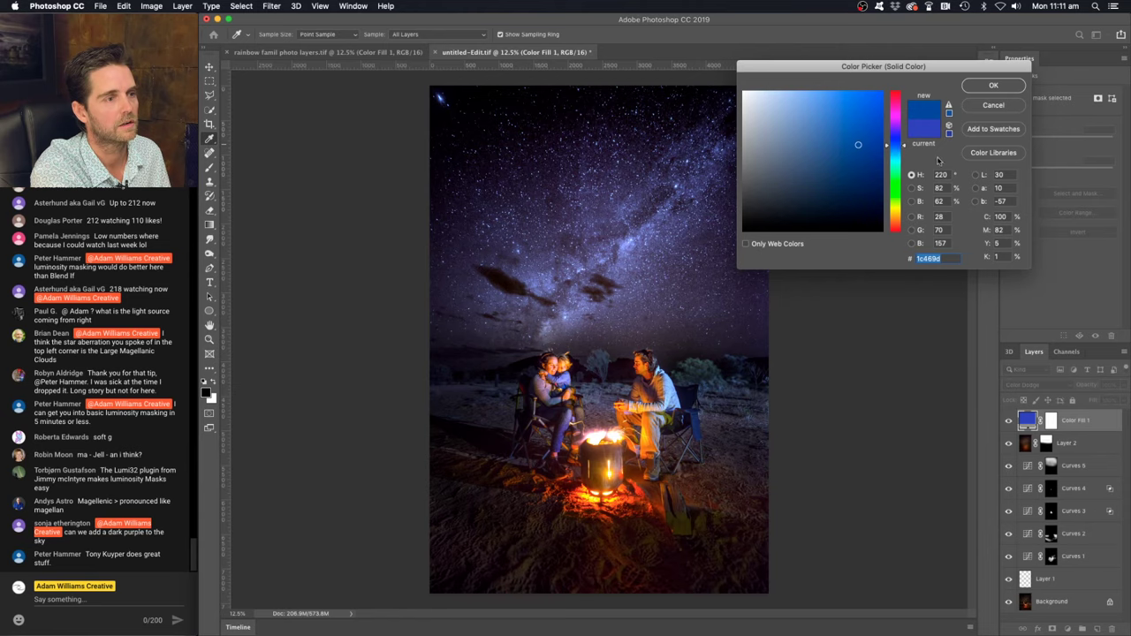
left_click(990, 86)
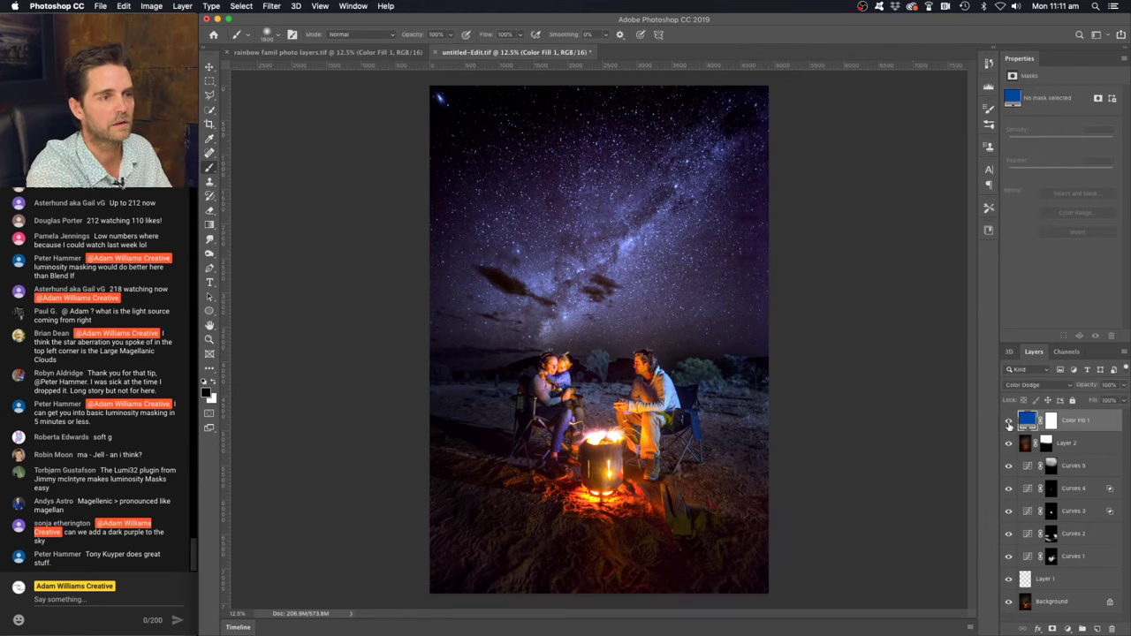
double_click(1106, 426)
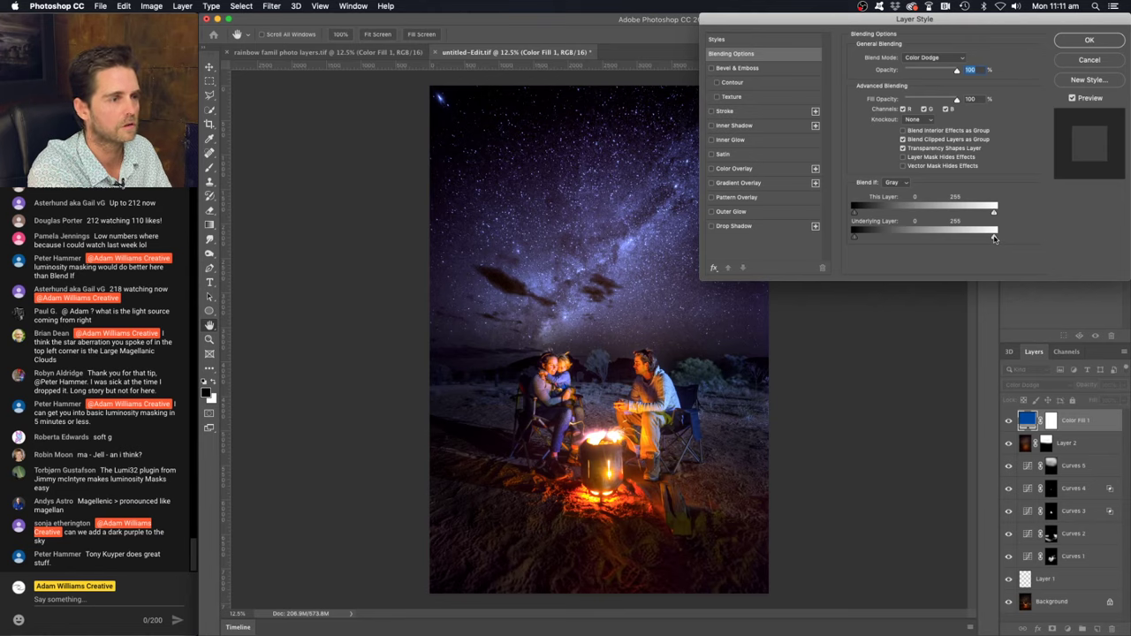
mouse_move(994, 238)
left_mouse_down()
mouse_move(889, 240)
mouse_move(995, 237)
left_mouse_up()
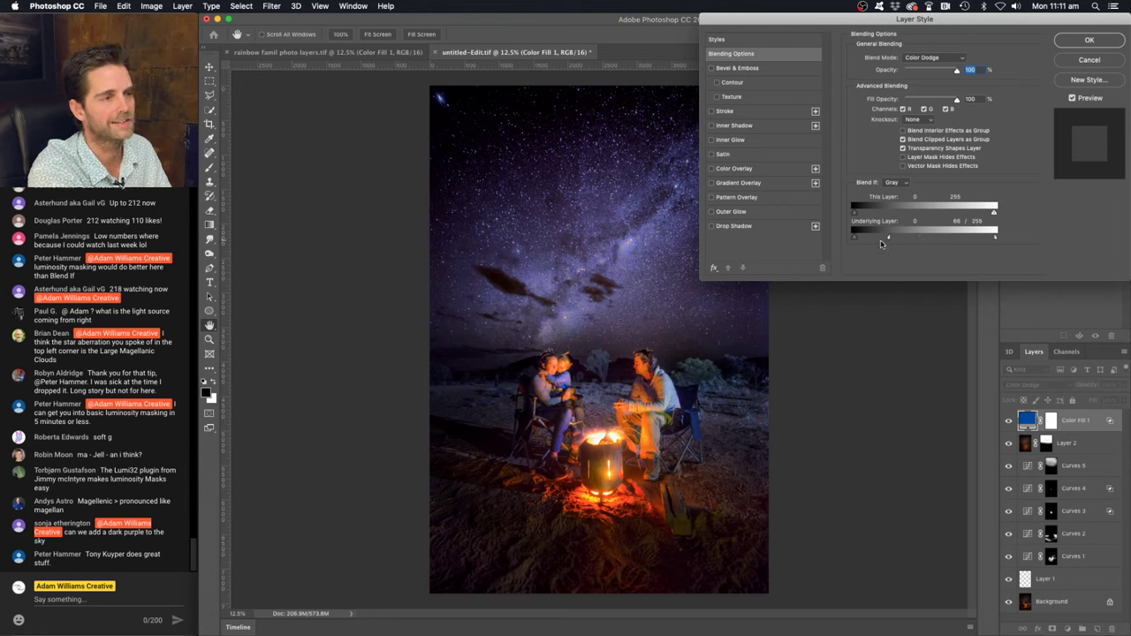
left_click_drag(887, 238, 896, 239)
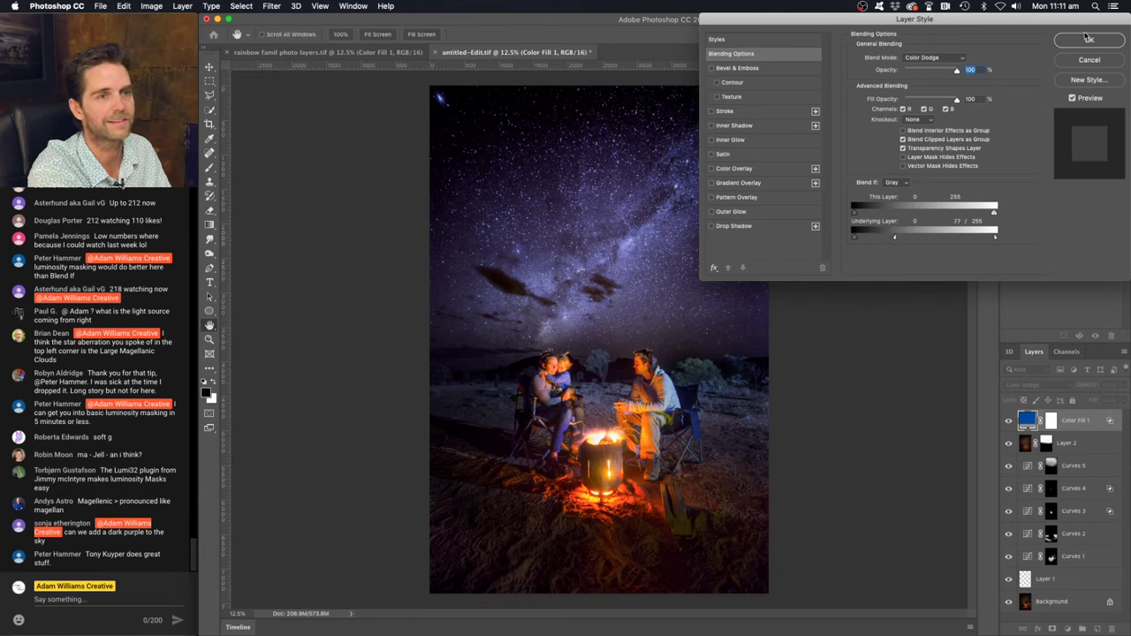
left_click(1085, 61)
Toggle Color Fill 1 on and off to compare, then test a black mask stroke and undo it
left_click(1009, 422)
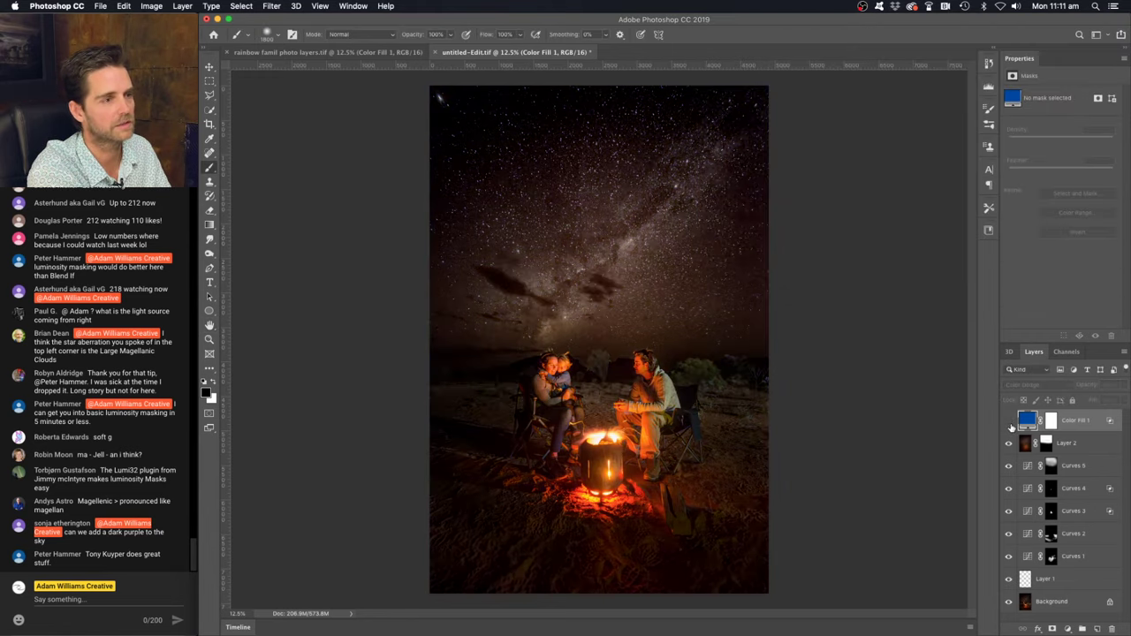
left_click(1009, 421)
left_click(1009, 421)
left_click(1009, 421)
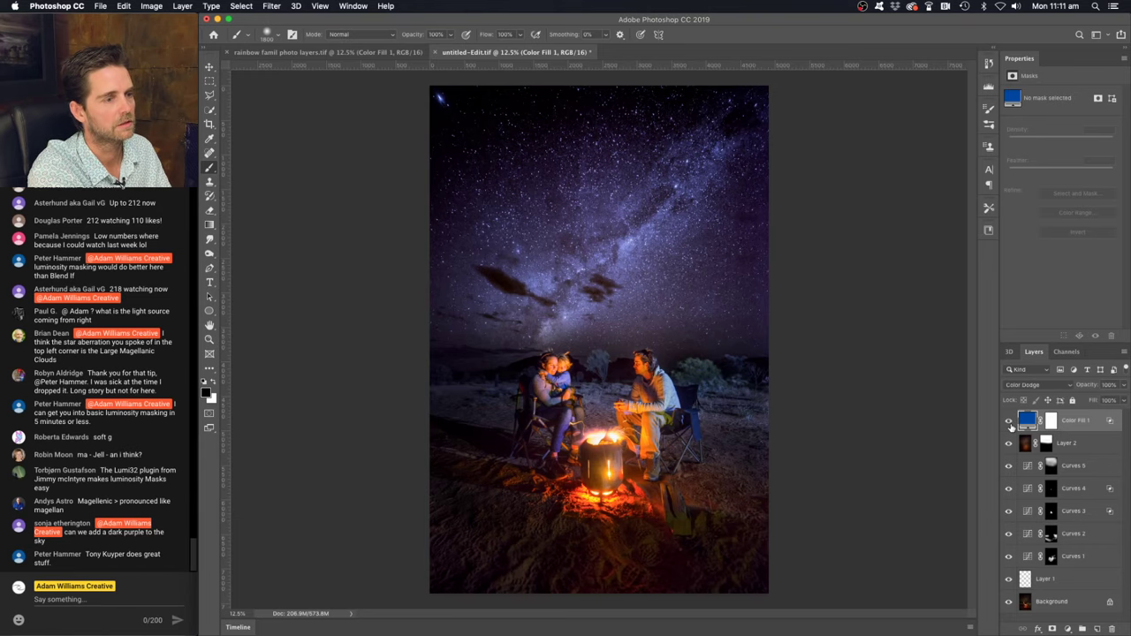
left_click(1051, 421)
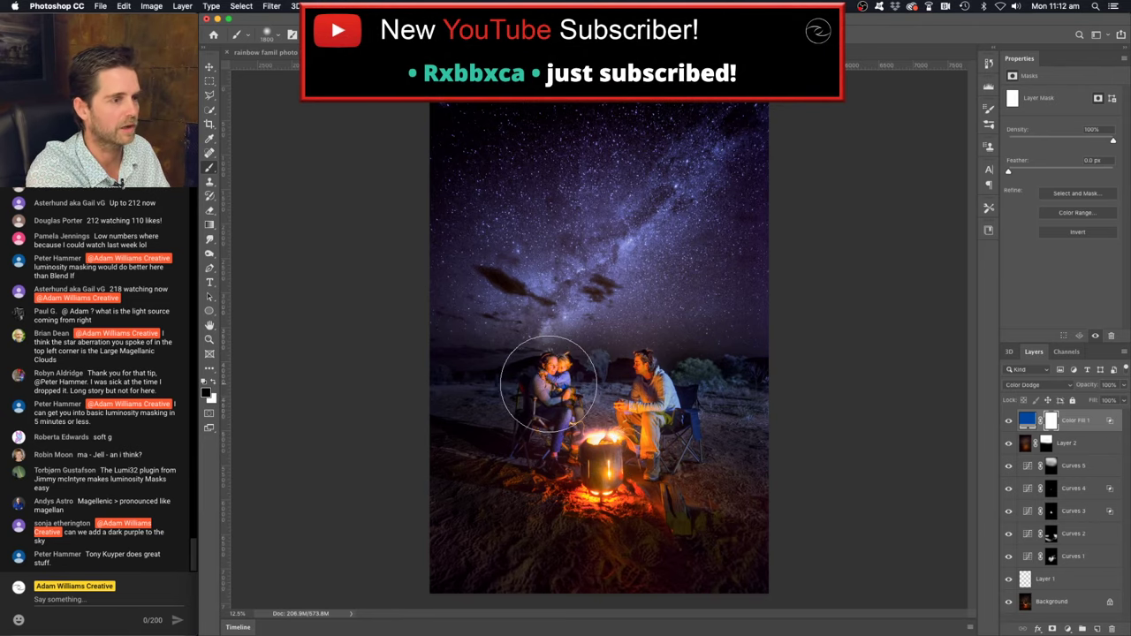
key("x")
left_click_drag(538, 399, 564, 403)
key("ctrl+z")
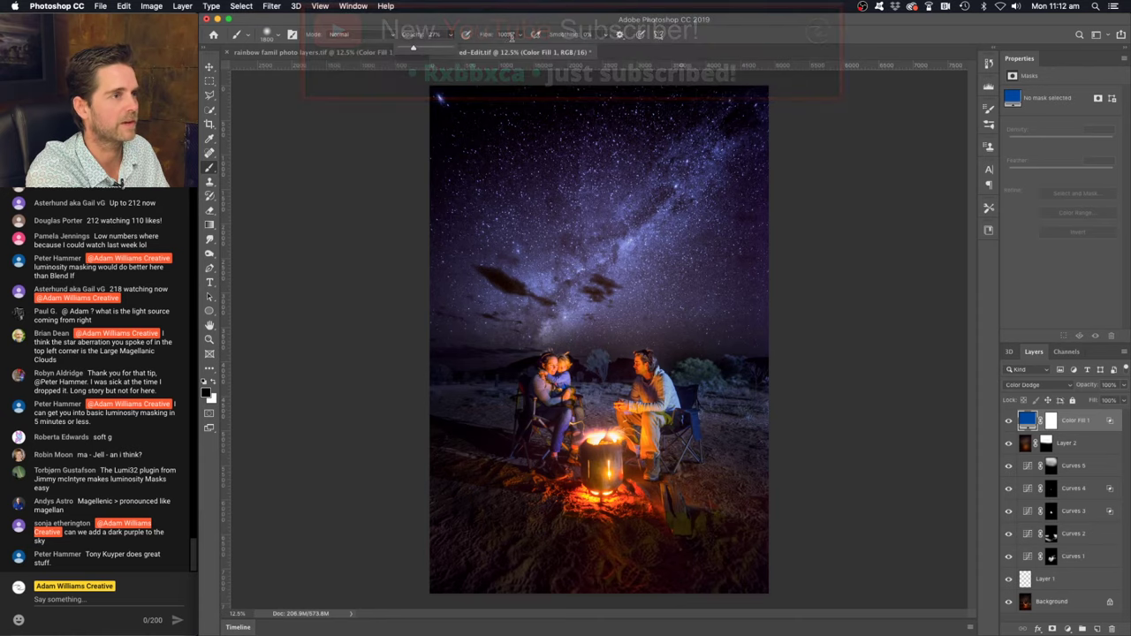
Set the brush flow to 51% and target Color Fill 1's layer mask
left_click(496, 51)
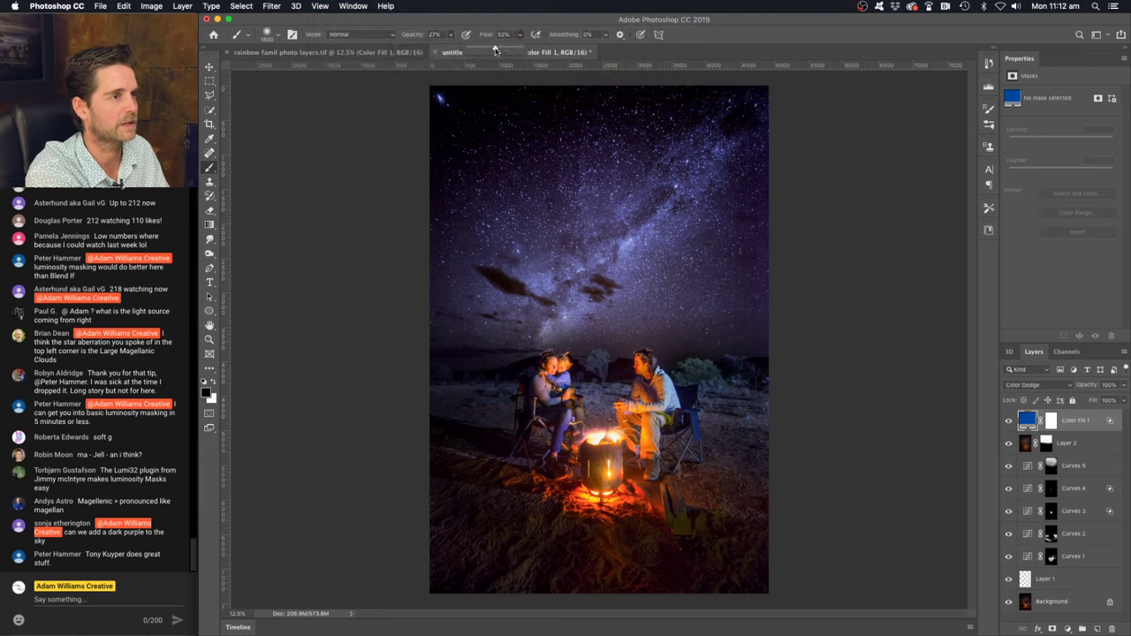
left_click_drag(495, 50, 493, 50)
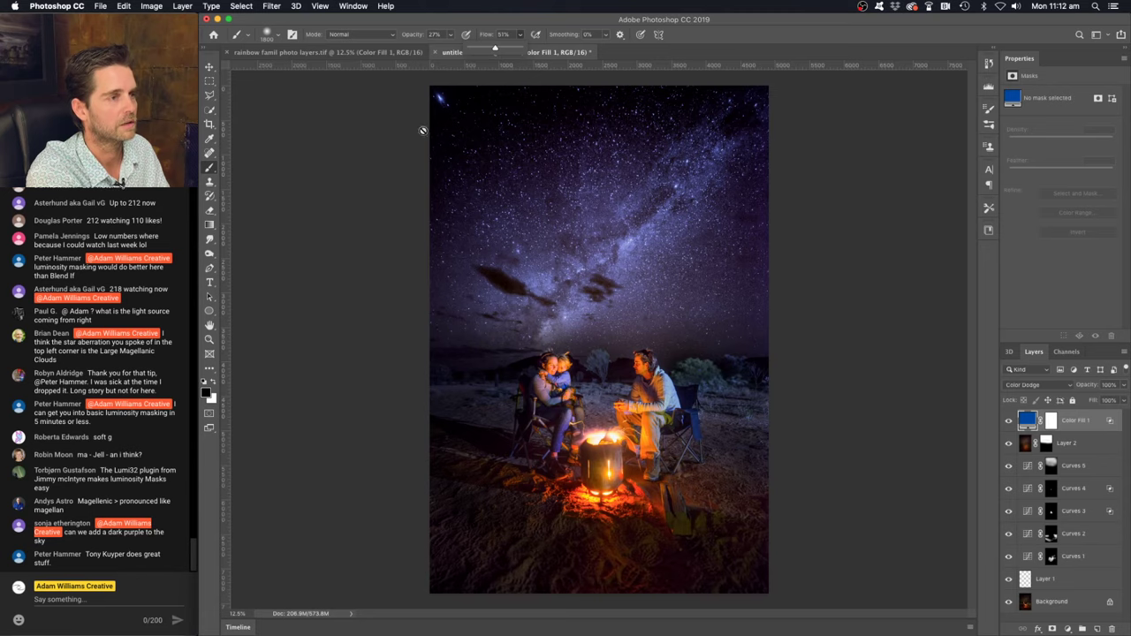
left_click(1050, 421)
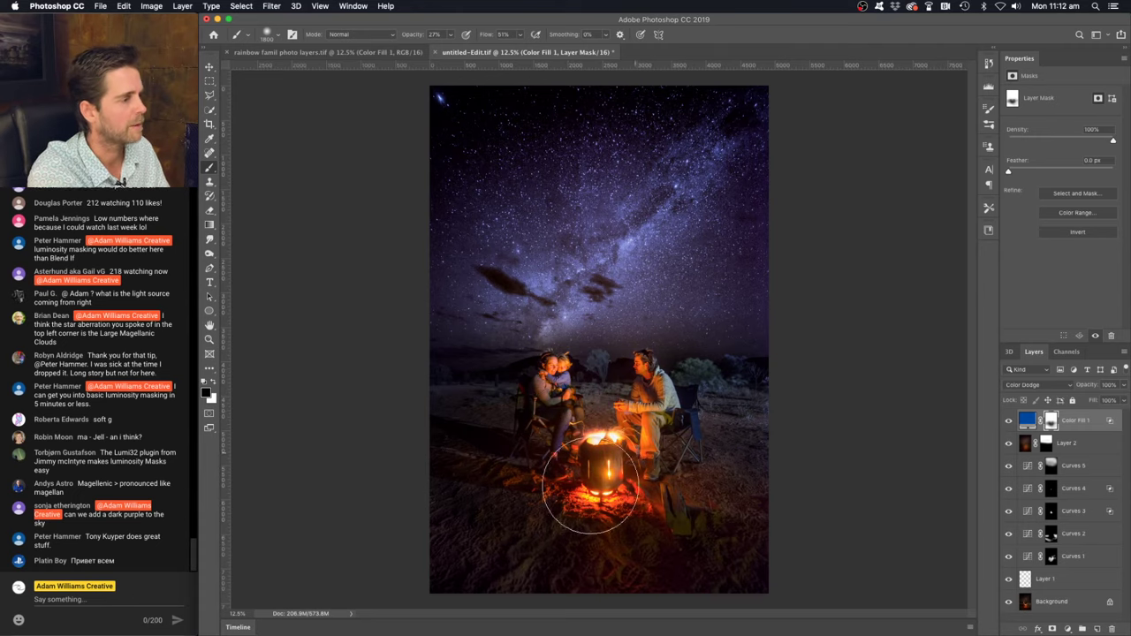
Paint black on Color Fill 1's mask to hold the blue tint off the campfire ground
left_click(749, 508)
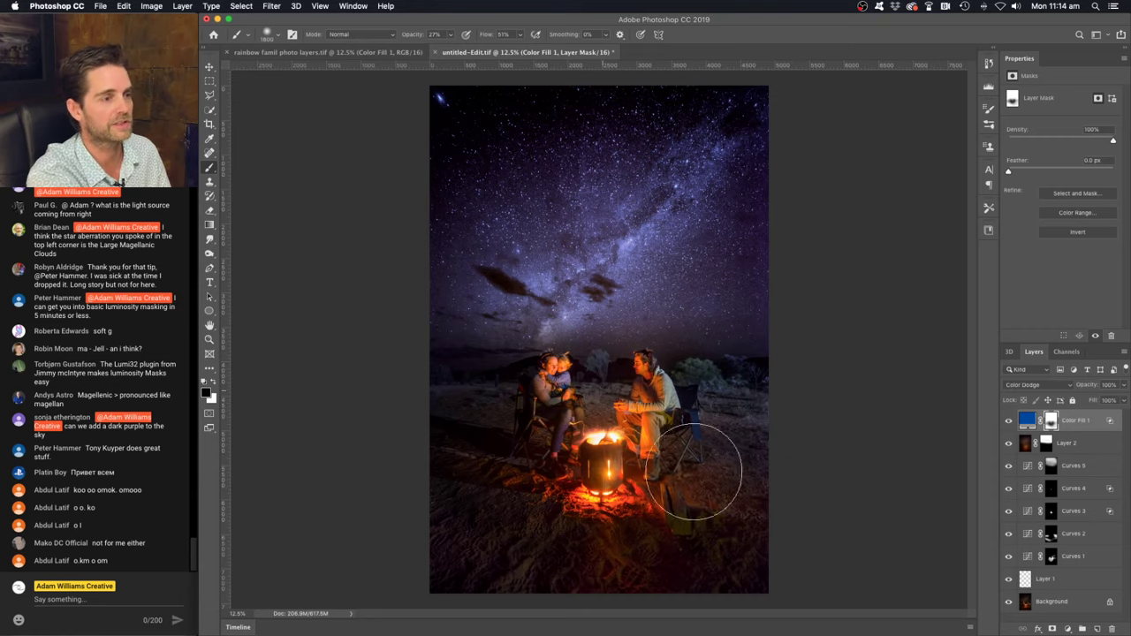
Add a new Solid Color fill layer in a brown-orange shade
left_click(1068, 629)
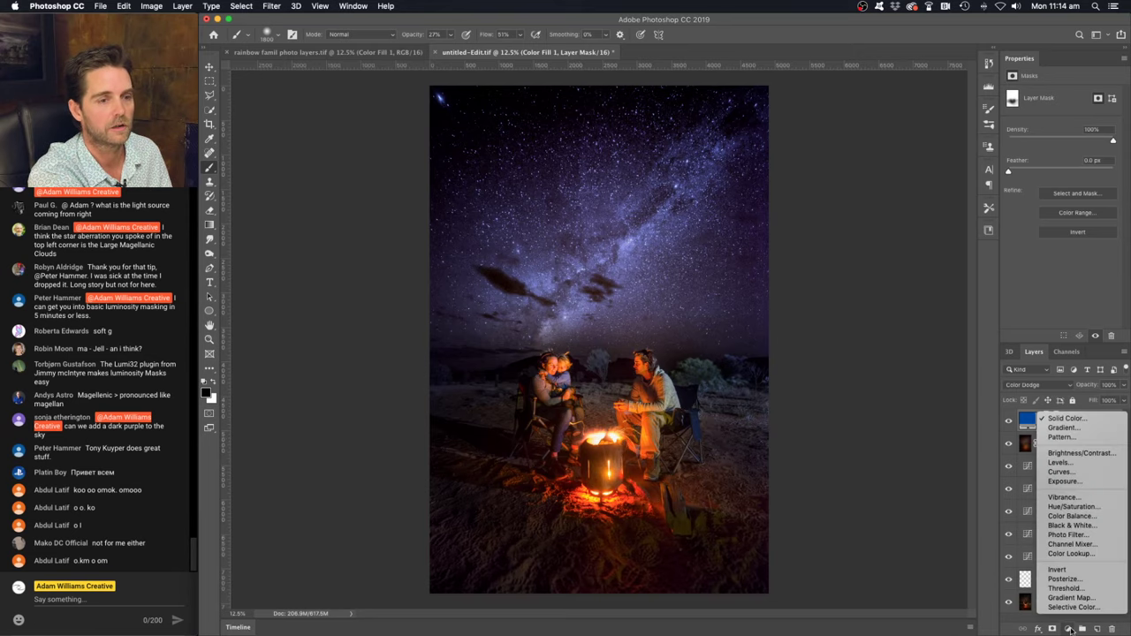
left_click(1067, 418)
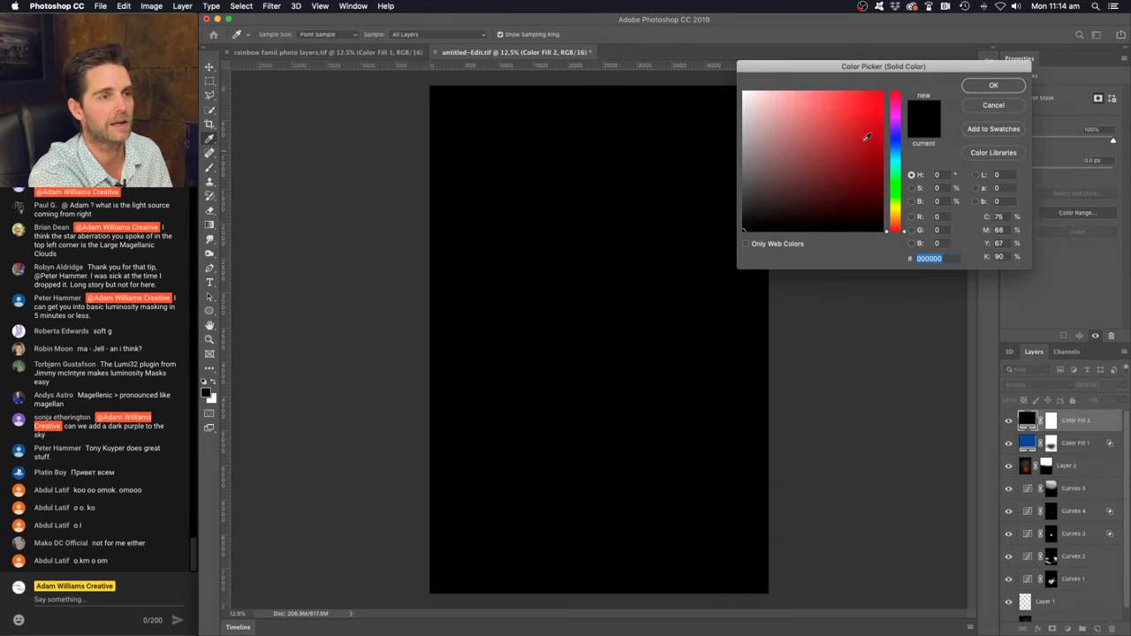
left_click(894, 219)
left_click(816, 165)
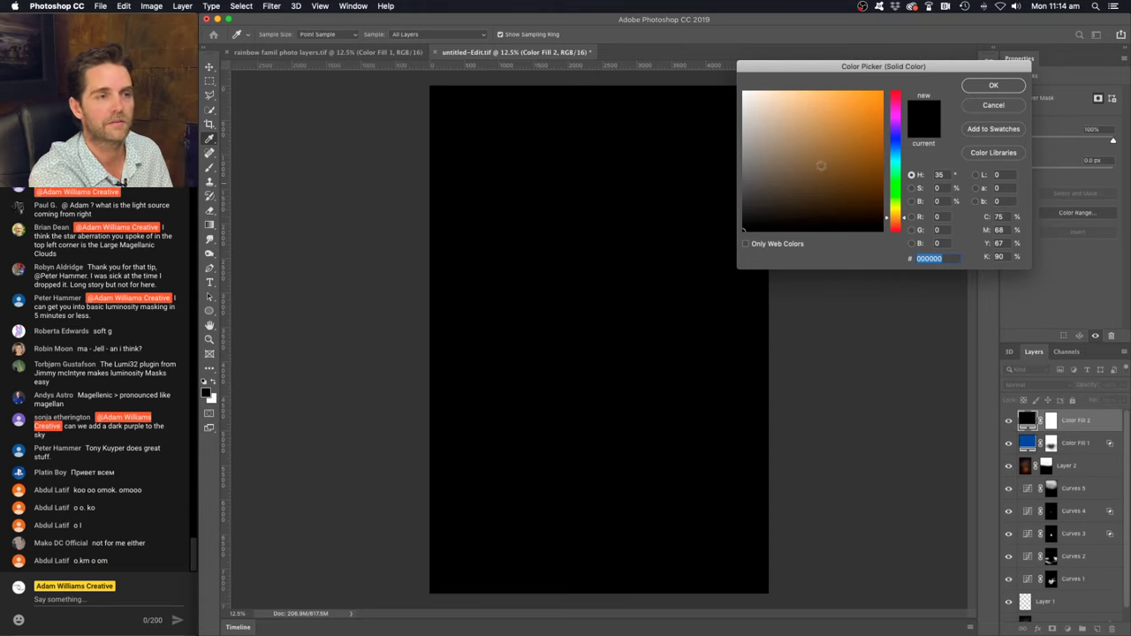
left_click_drag(818, 167, 822, 156)
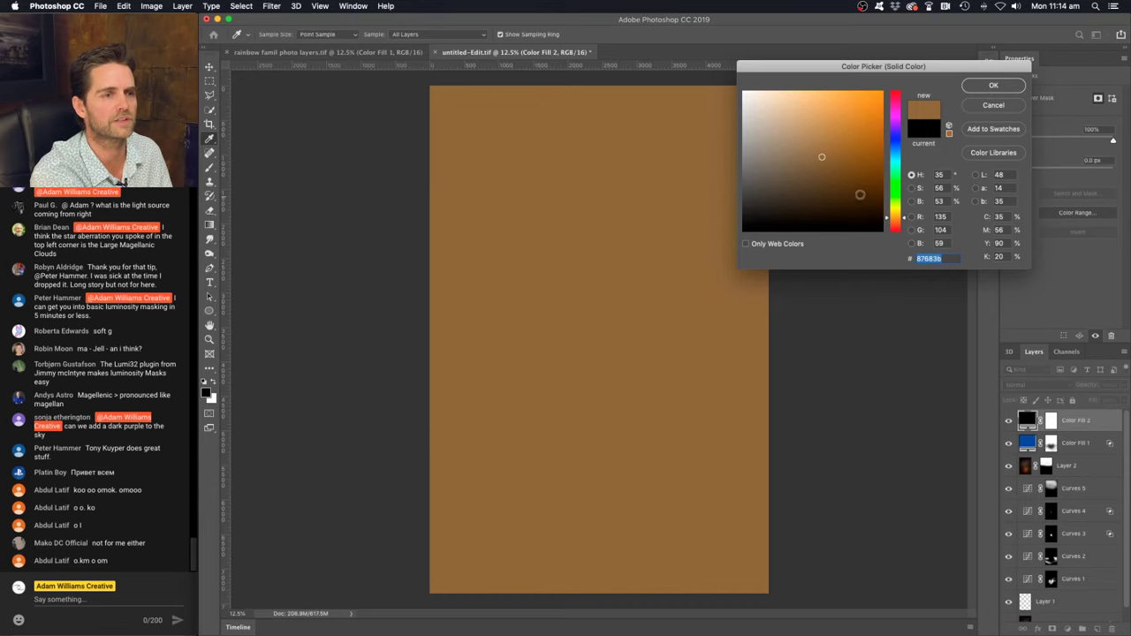
left_click(991, 86)
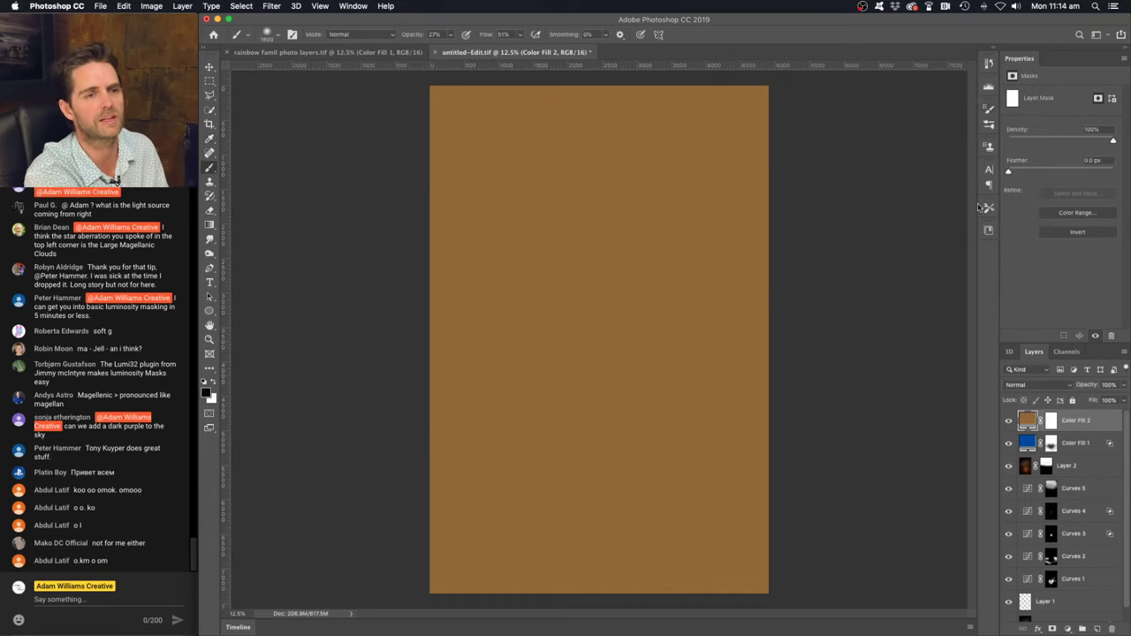
Lower the fill's opacity to 37% and change its colour to orange c89449
left_click_drag(1089, 387, 1051, 396)
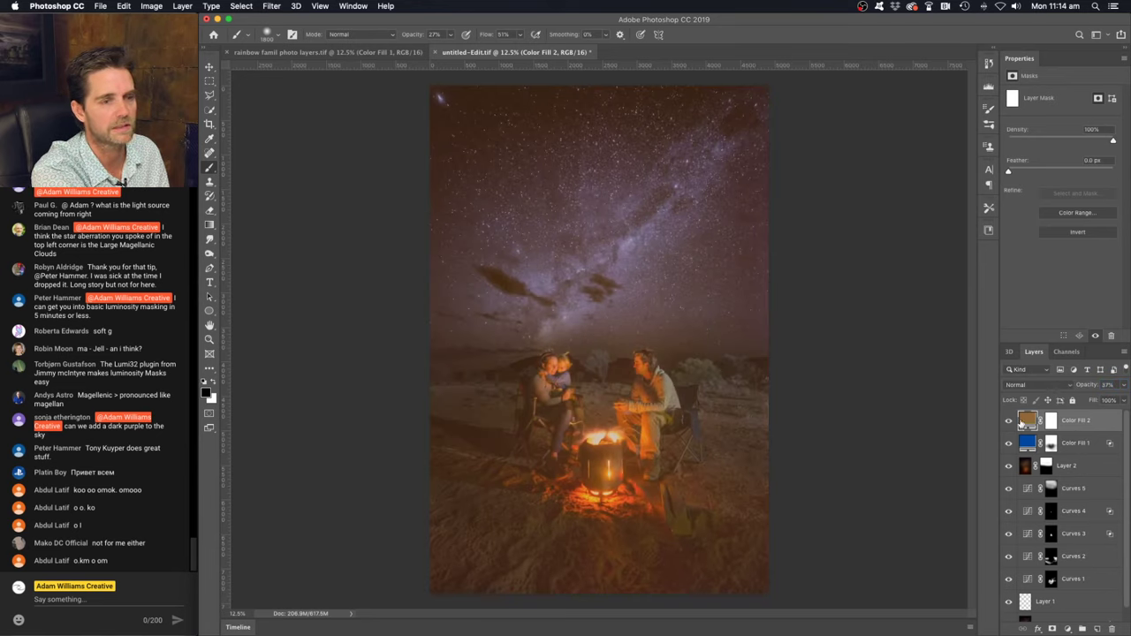
double_click(1026, 422)
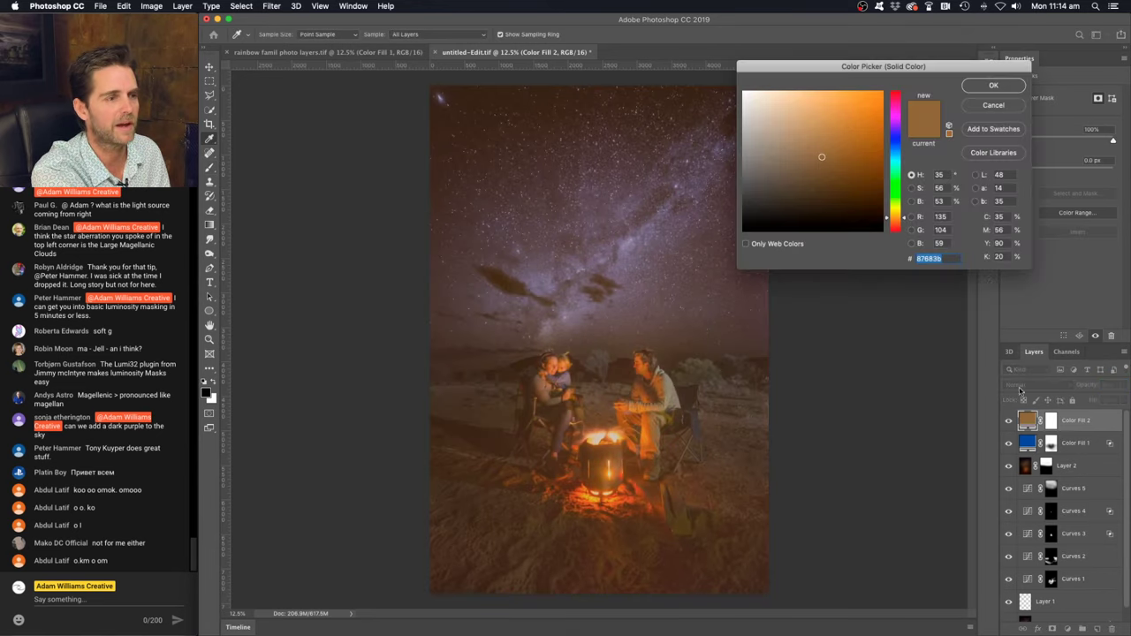
left_click(832, 107)
left_click_drag(832, 108, 831, 121)
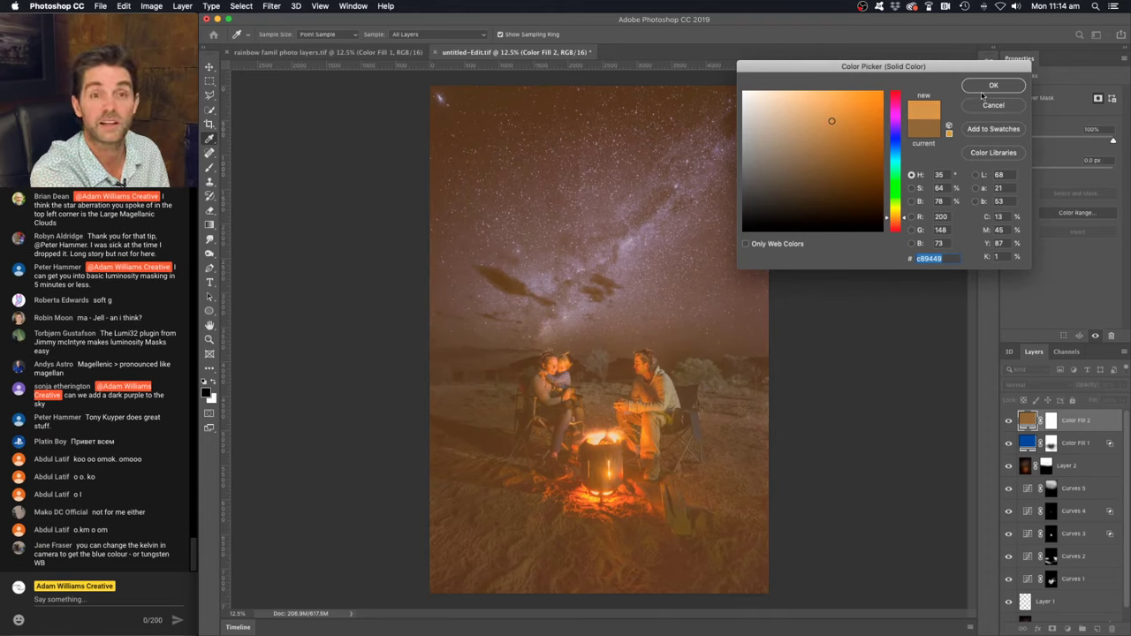
left_click(986, 86)
Invert Color Fill 2's mask to black to hide it, and enlarge the brush
left_click(1050, 421)
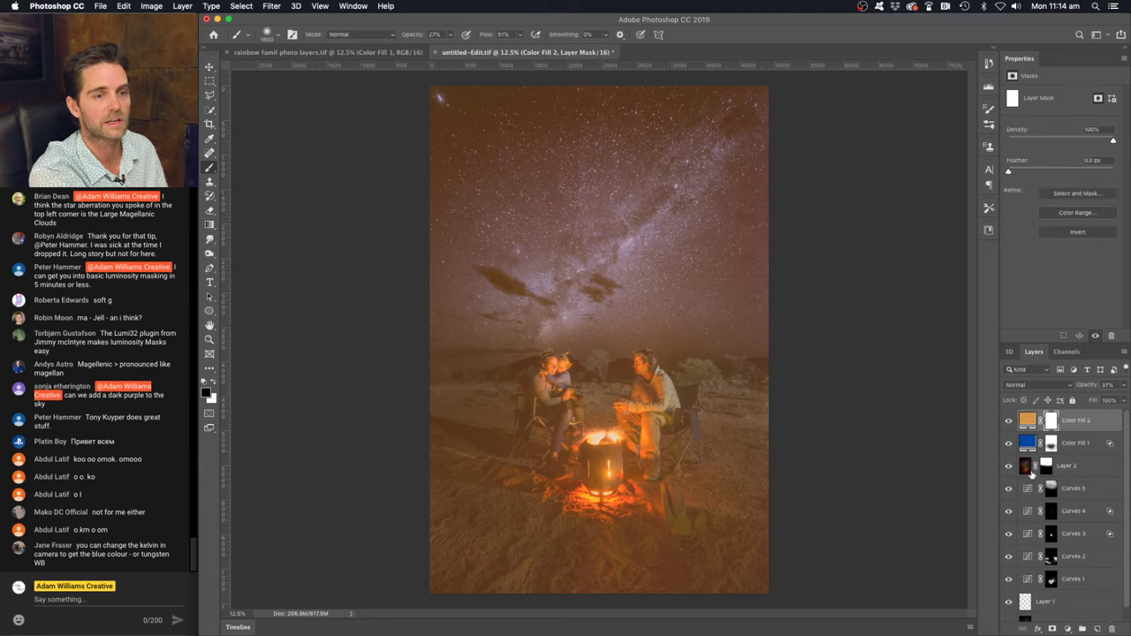
key("super+i")
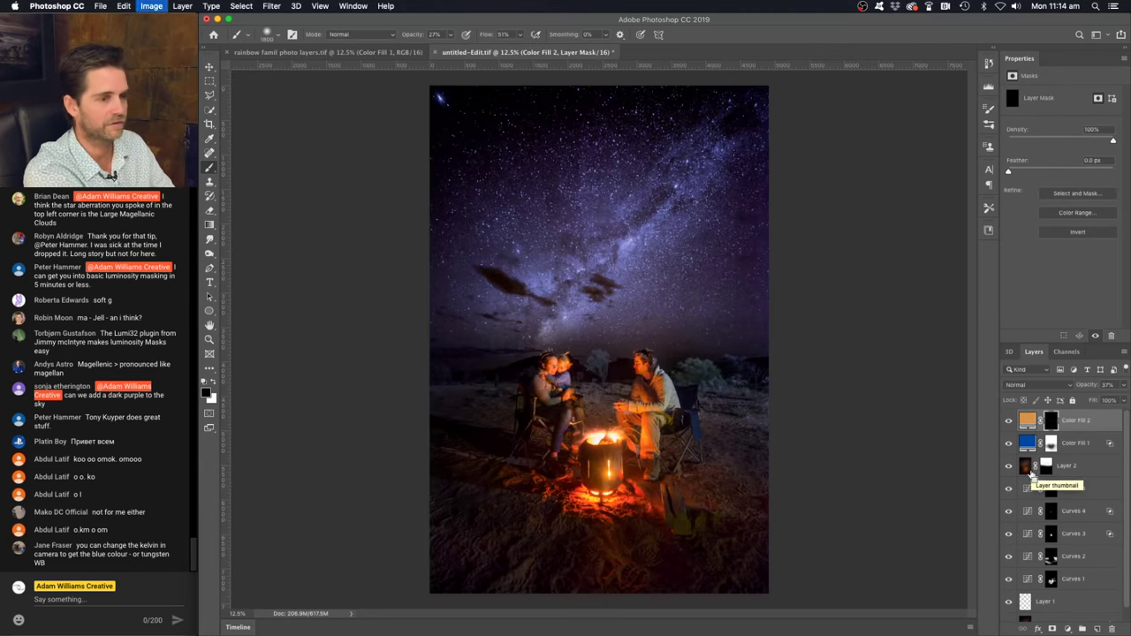
key("bracketright")
key("bracketright")
key("bracketright")
key("bracketright")
key("bracketright")
key("bracketright")
key("bracketright")
key("bracketright")
key("bracketright")
key("bracketright")
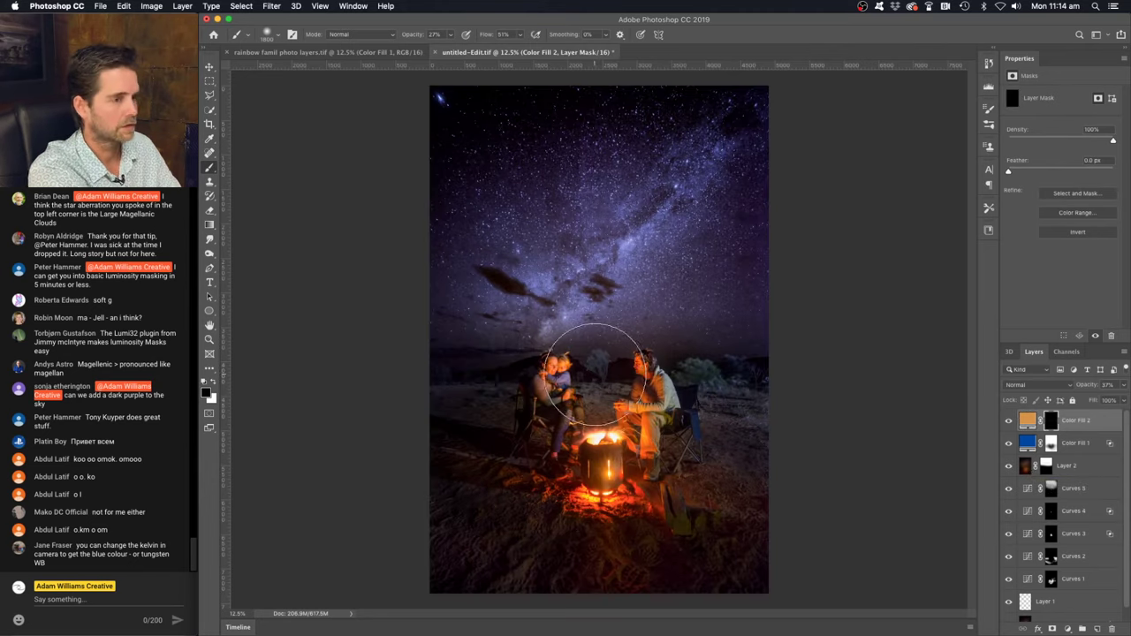
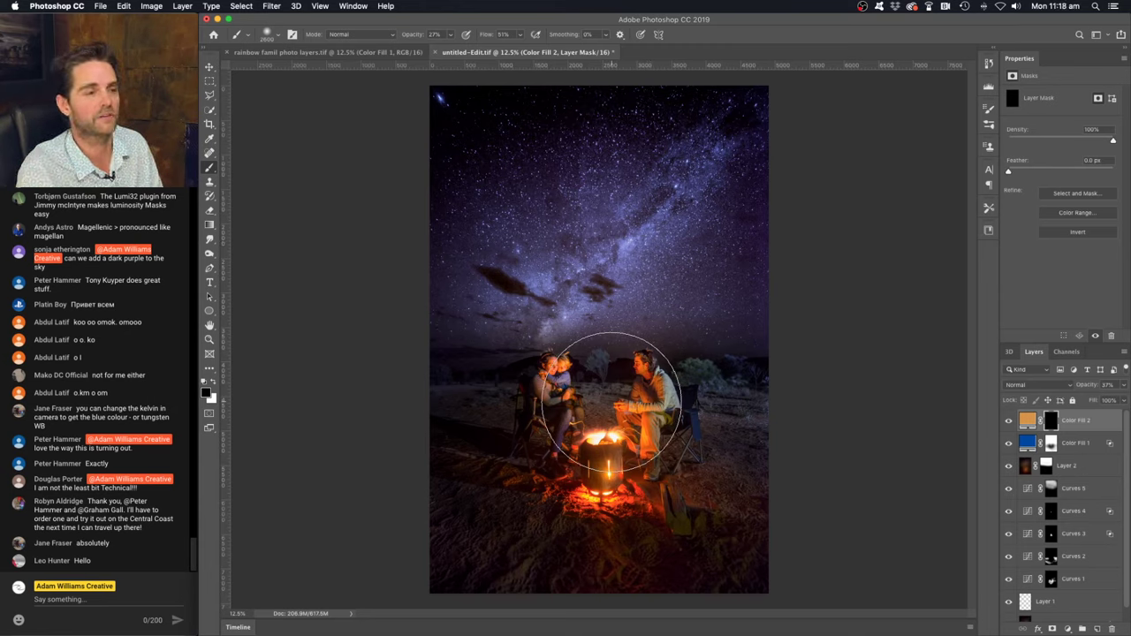
Resize the brush and paint white on the Color Fill 2 mask over the people by the fire
key("bracketleft")
key("bracketleft")
key("bracketleft")
key("bracketleft")
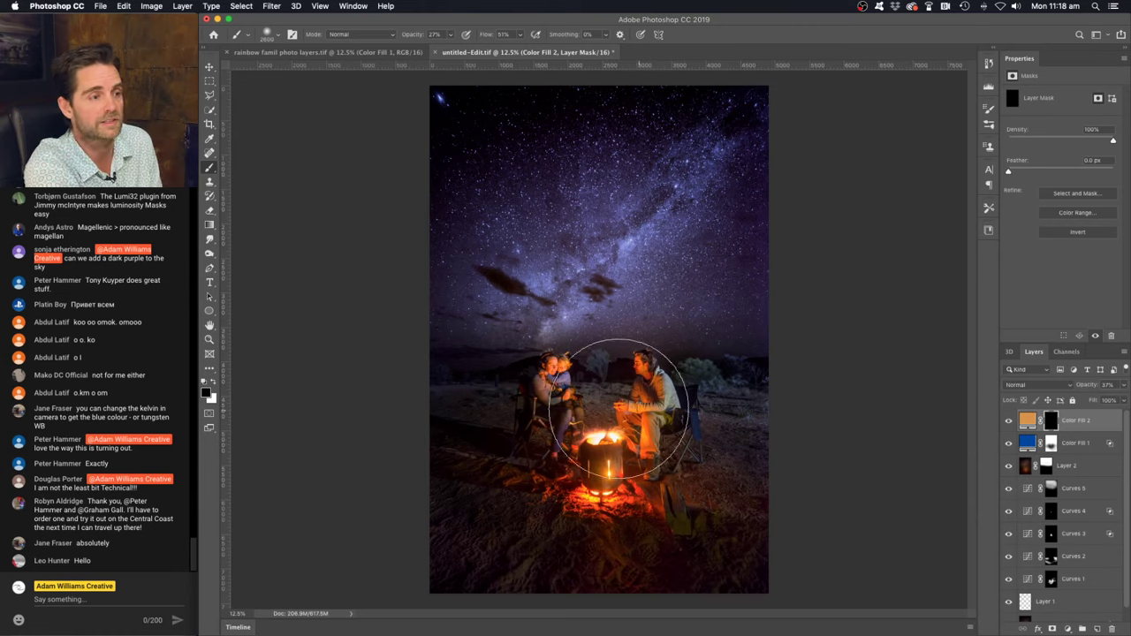
key("bracketright")
key("bracketright")
key("bracketright")
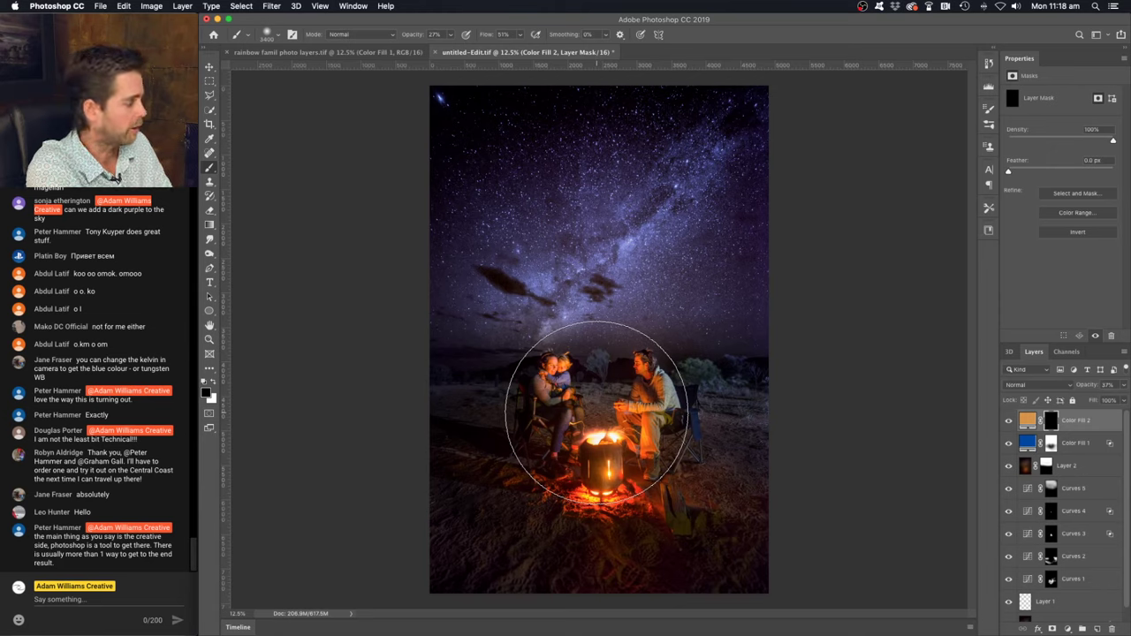
key("x")
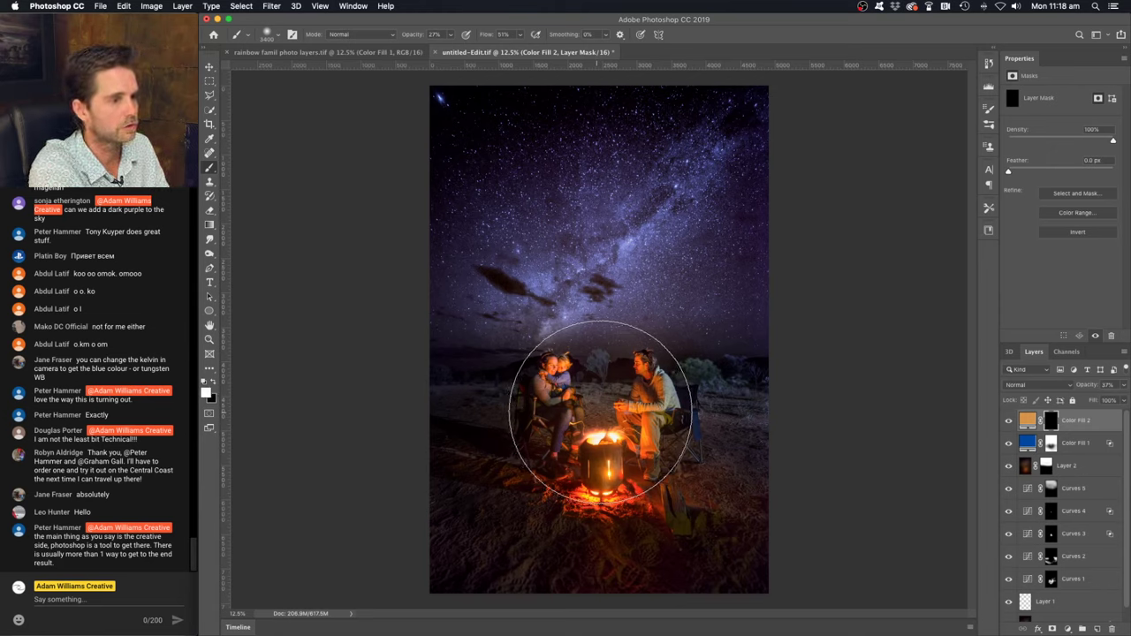
left_click_drag(586, 404, 497, 482)
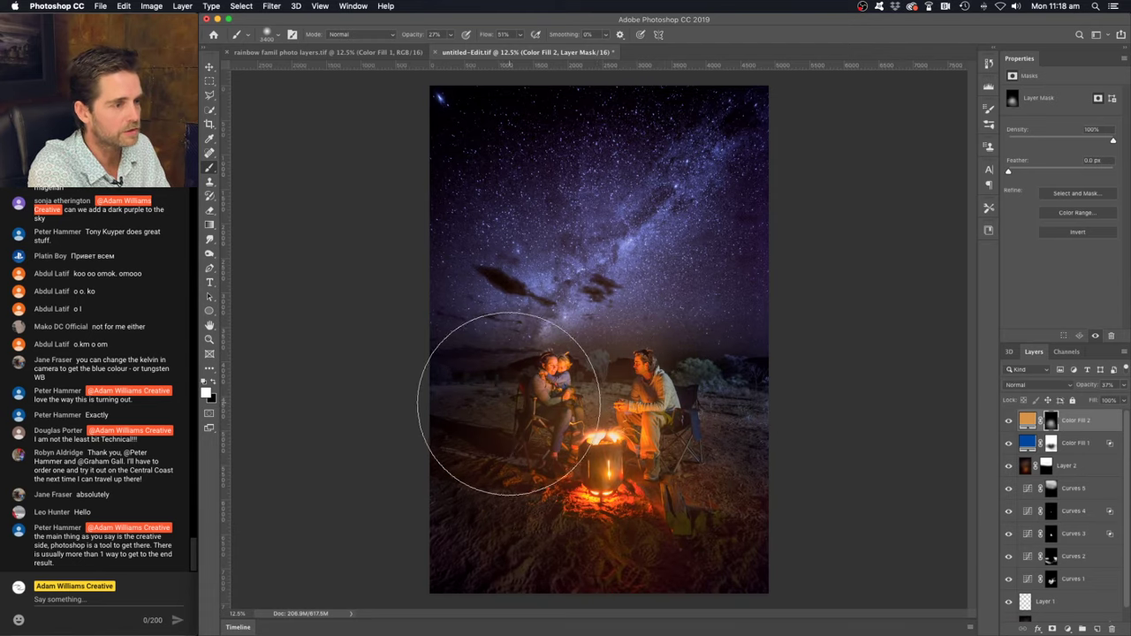
With a much smaller brush, paint black over the campfire to keep the orange glow off it
key("bracketleft")
key("bracketleft")
key("bracketleft")
key("bracketleft")
key("bracketleft")
key("bracketleft")
key("bracketleft")
key("bracketleft")
key("bracketleft")
key("bracketleft")
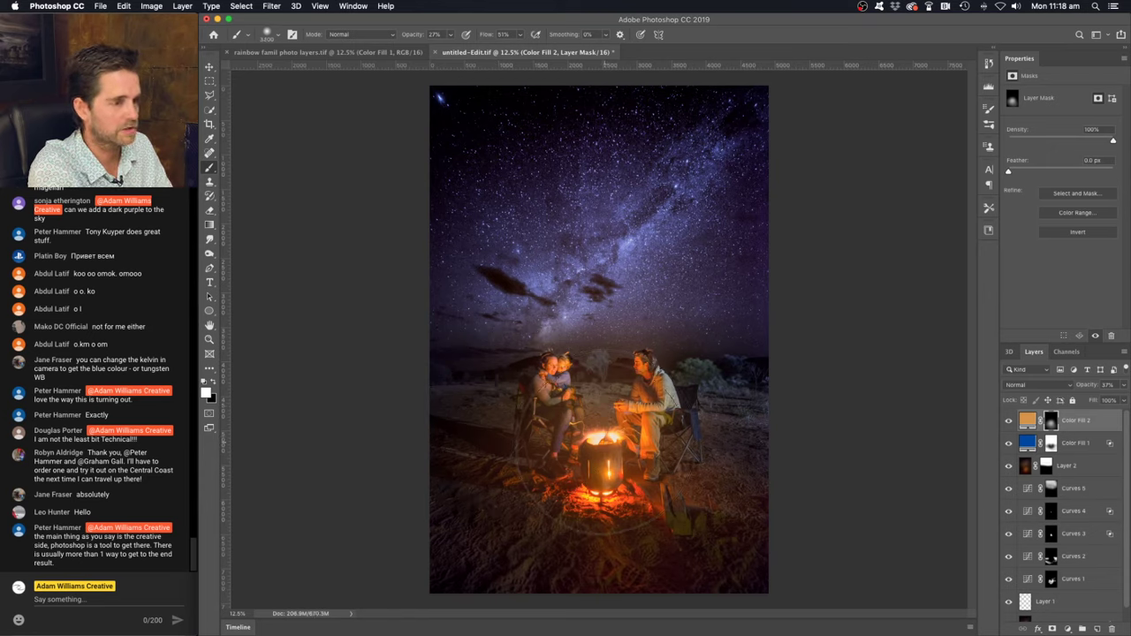
key("bracketleft")
key("bracketleft")
key("bracketleft")
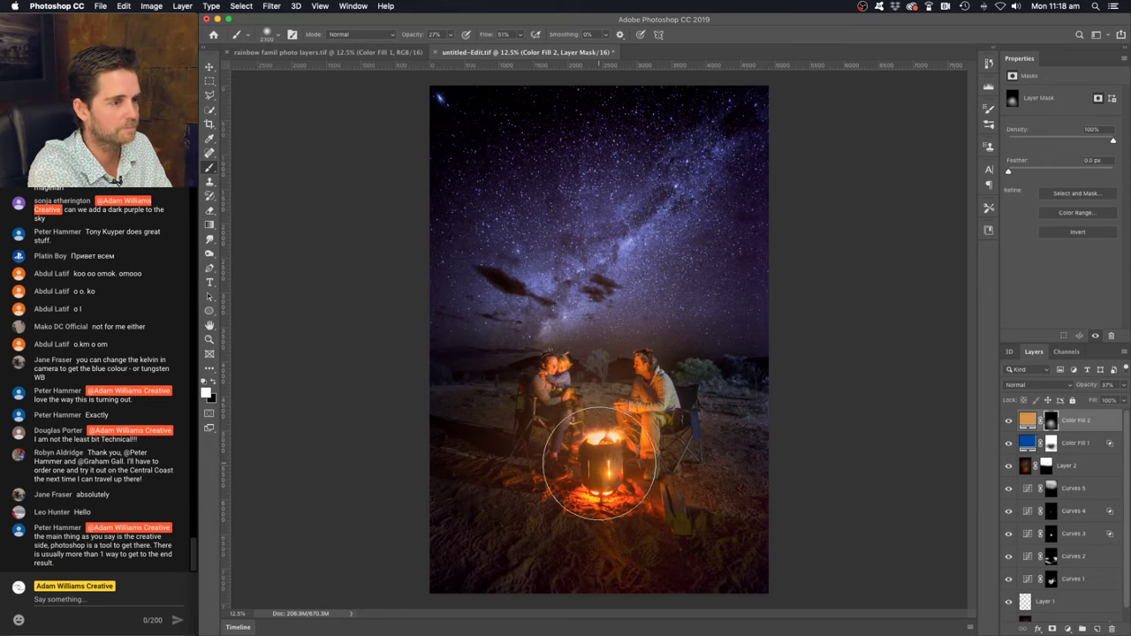
key("bracketleft")
key("bracketleft")
key("bracketleft")
key("bracketleft")
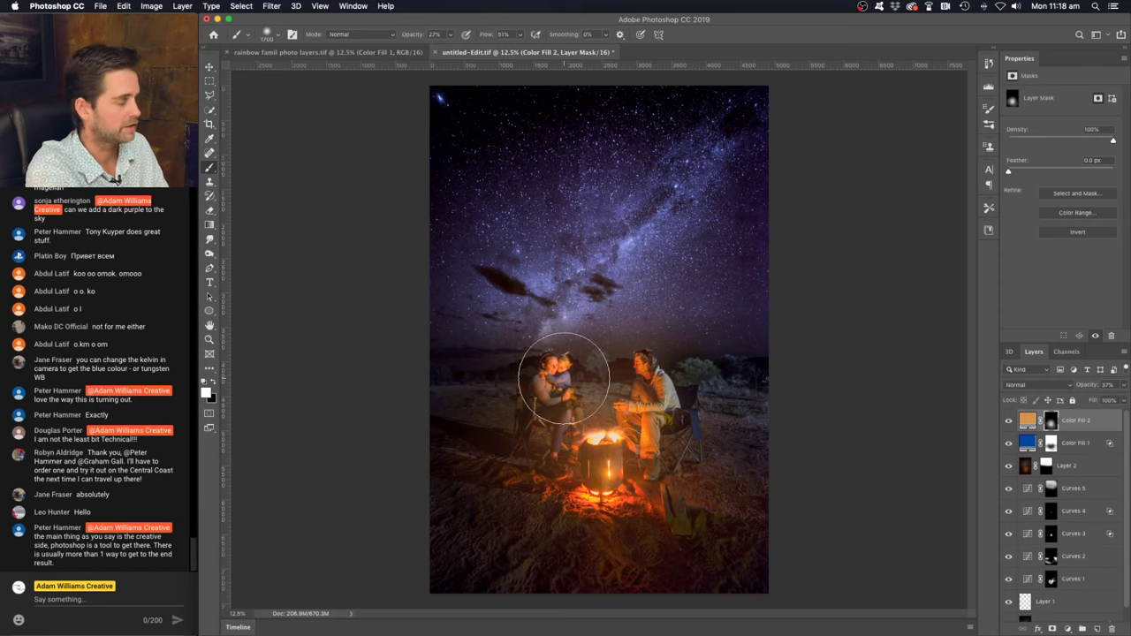
key("x")
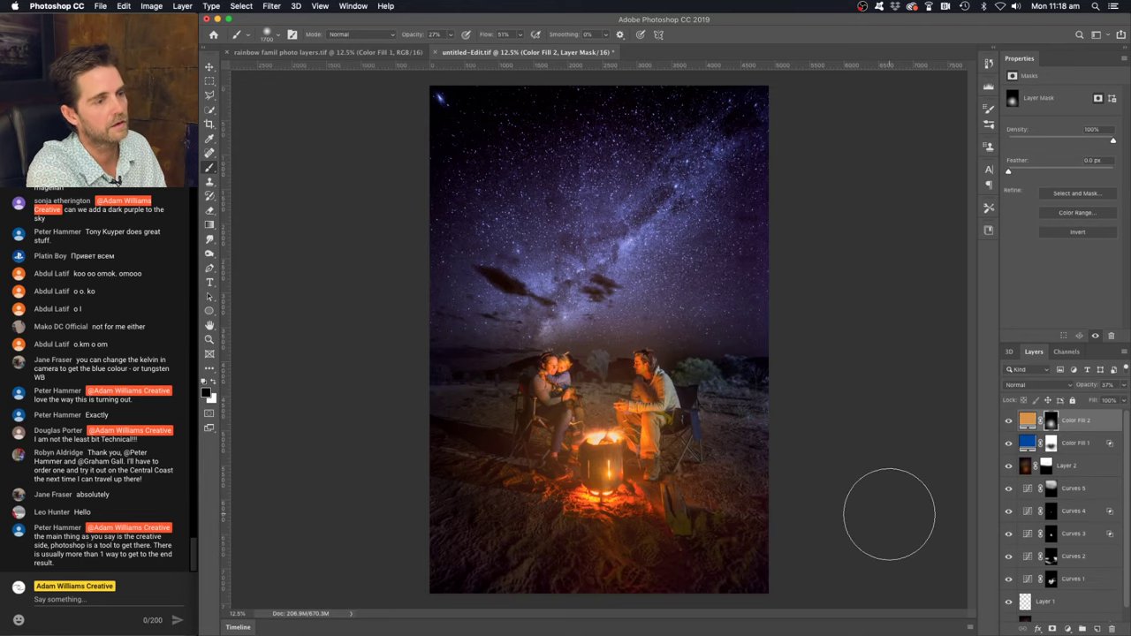
key("bracketleft")
key("x")
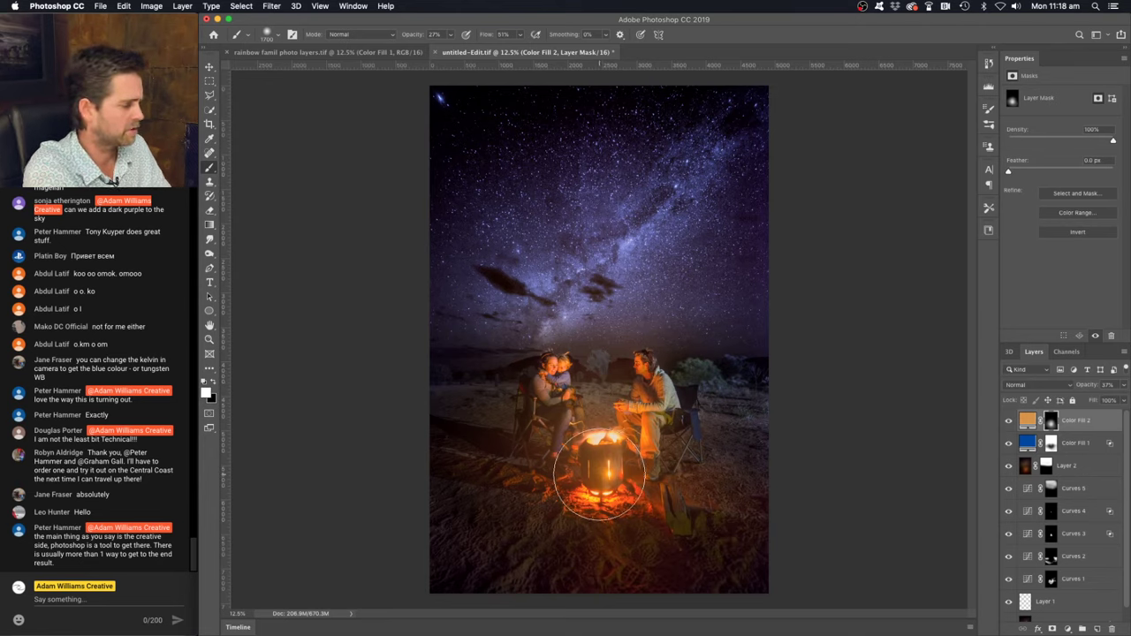
key("bracketleft")
key("bracketleft")
key("bracketleft")
key("bracketleft")
key("bracketleft")
key("bracketleft")
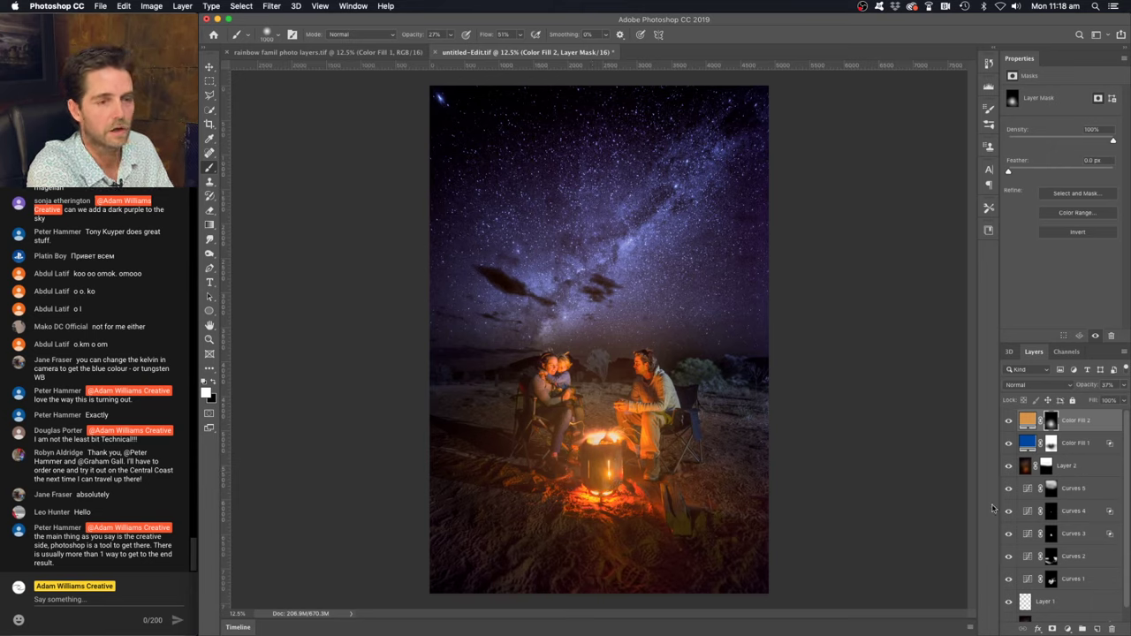
key("x")
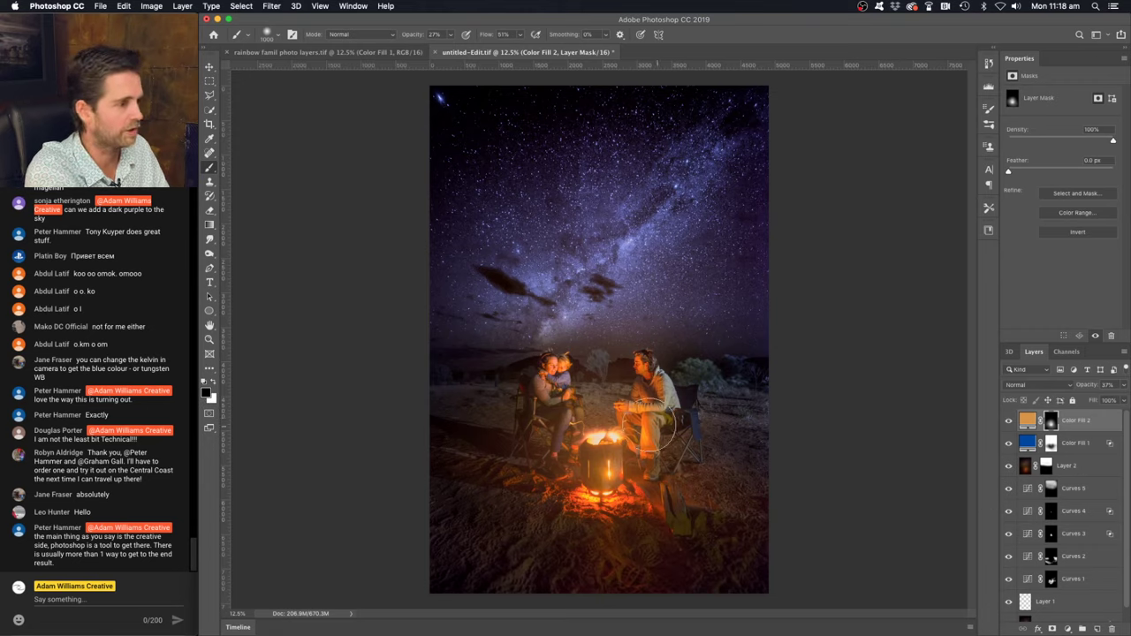
mouse_move(578, 466)
left_mouse_down()
mouse_move(619, 468)
mouse_move(605, 468)
left_mouse_up()
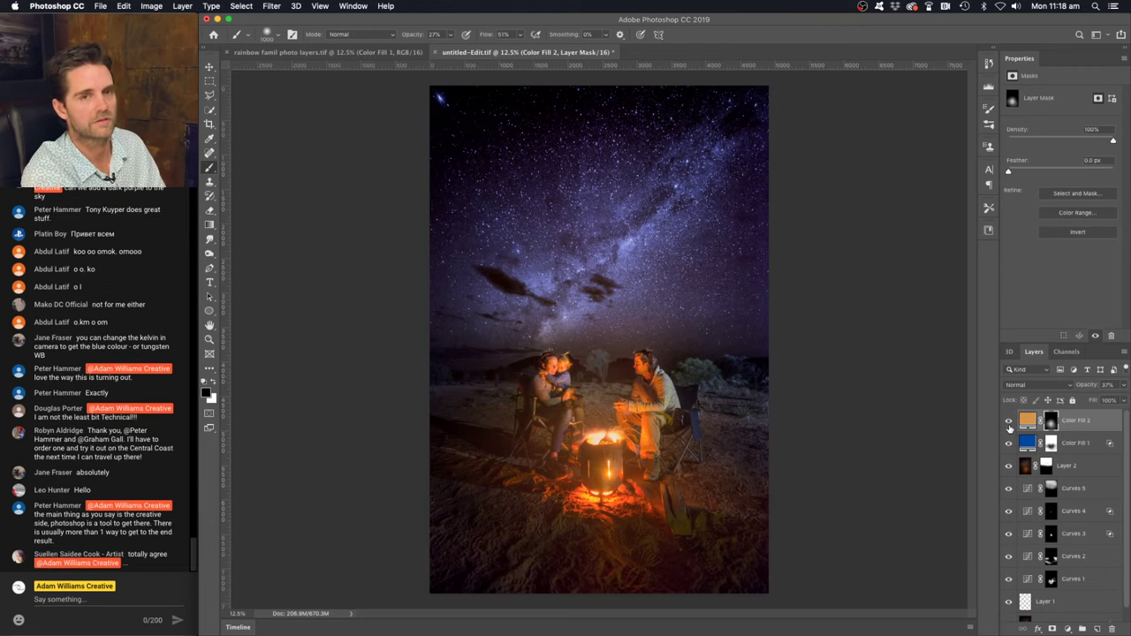
Toggle Color Fill 2 to compare before and after, then drop its opacity from 37% to 21%
left_click(1009, 424)
left_click(1009, 424)
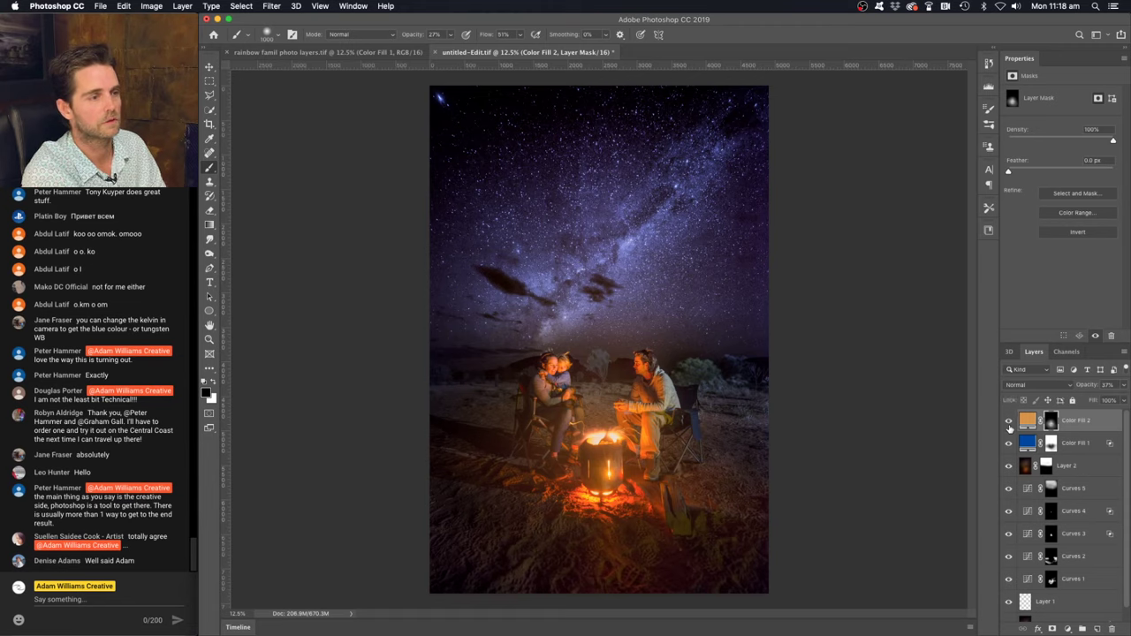
left_click(1010, 425)
left_click(1010, 426)
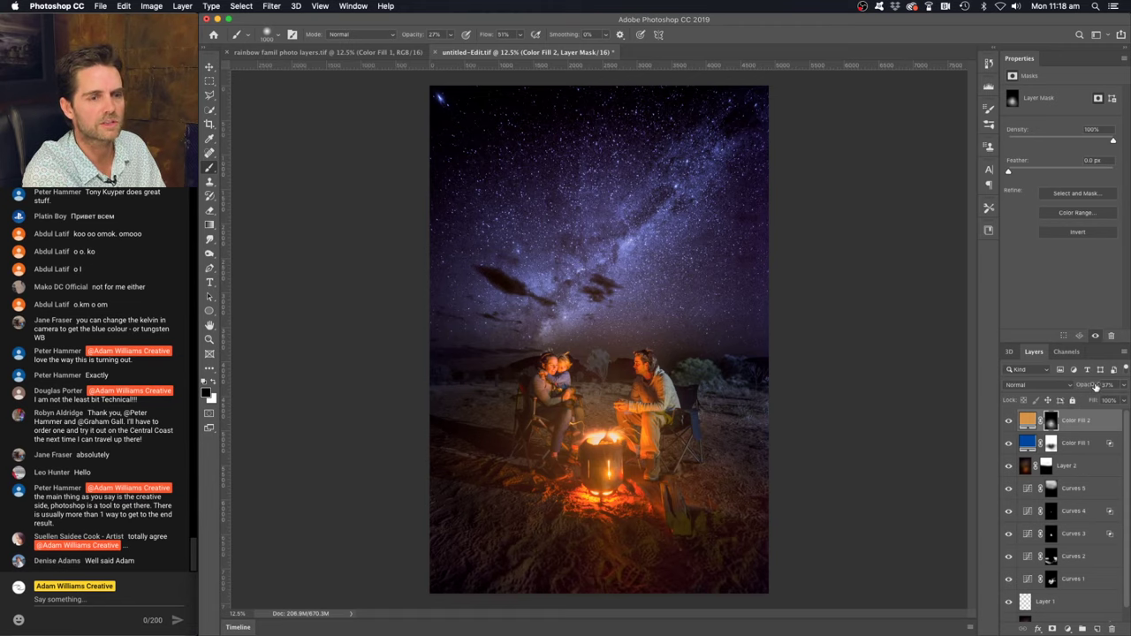
left_click(1089, 387)
left_click_drag(1088, 387, 1088, 386)
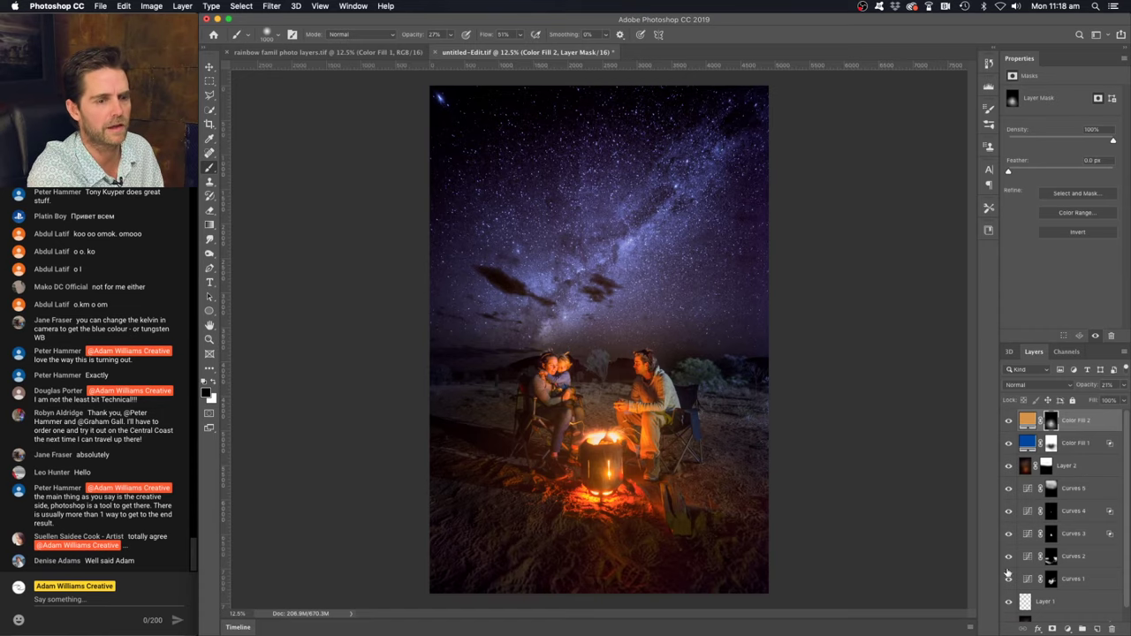
scroll(1007, 572, "down", 1)
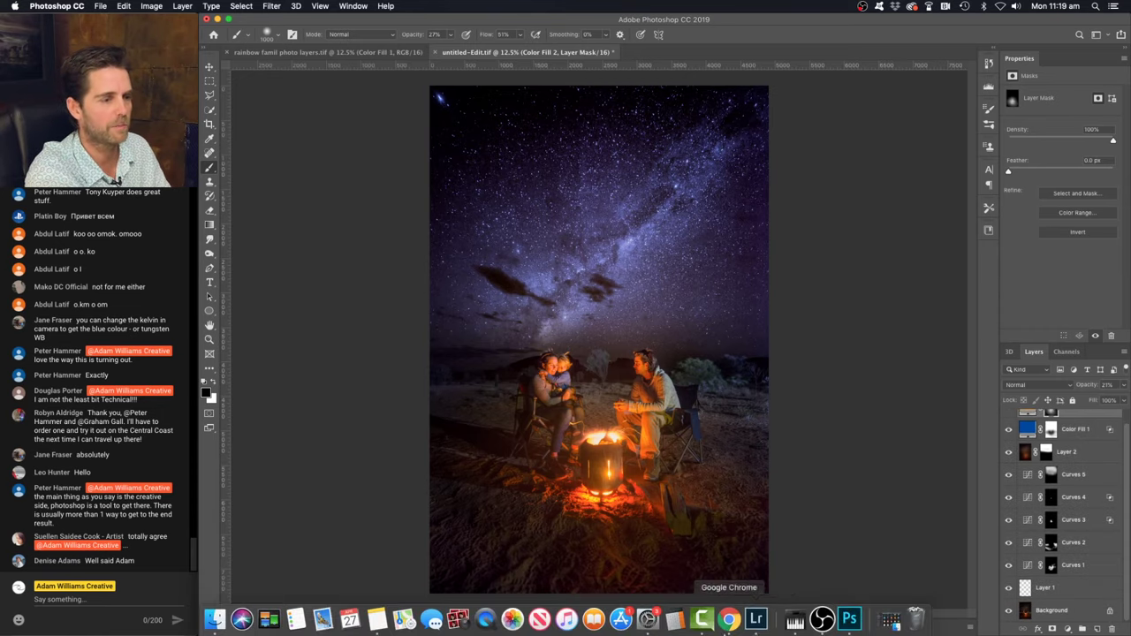
In Lightroom's Develop module, reset the edited campfire photo's adjustments to defaults
left_click(757, 618)
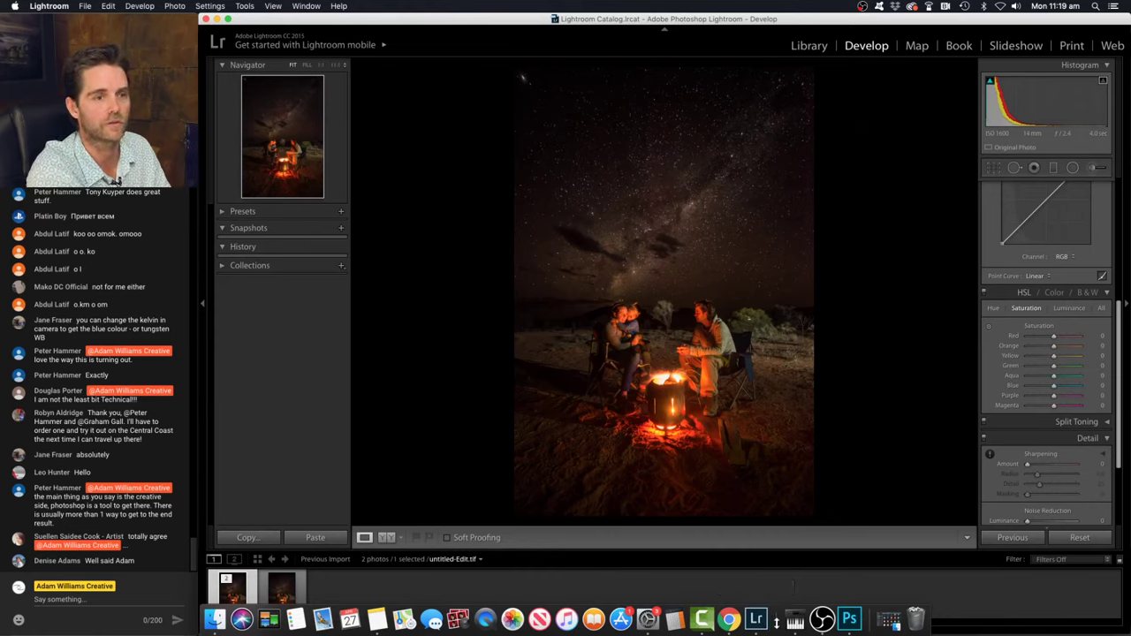
left_click(1074, 539)
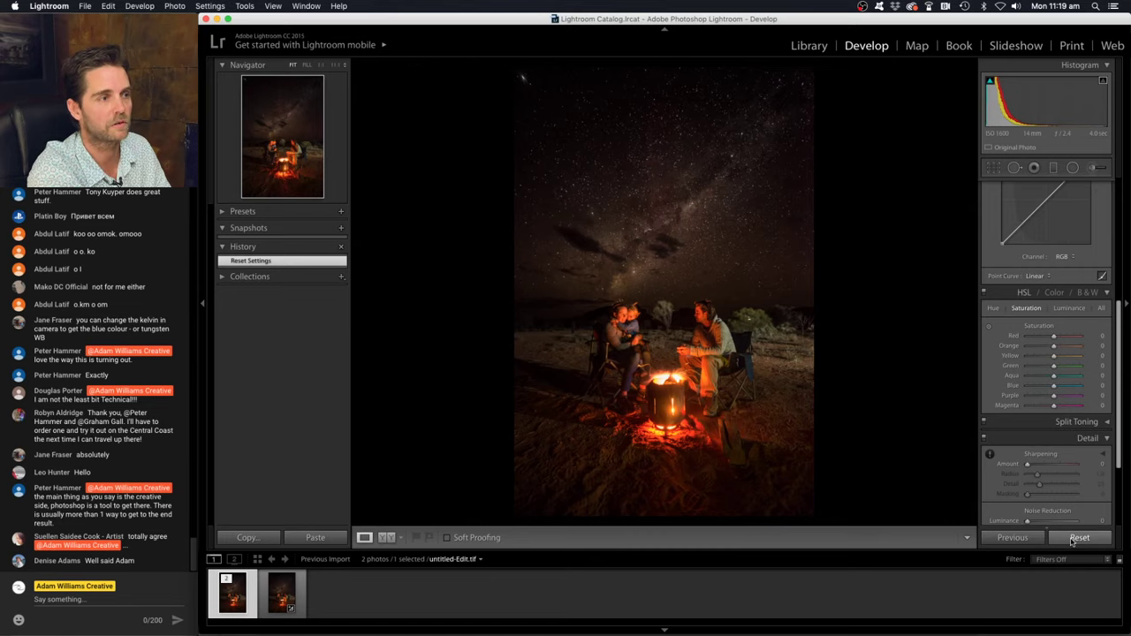
left_click(1075, 538)
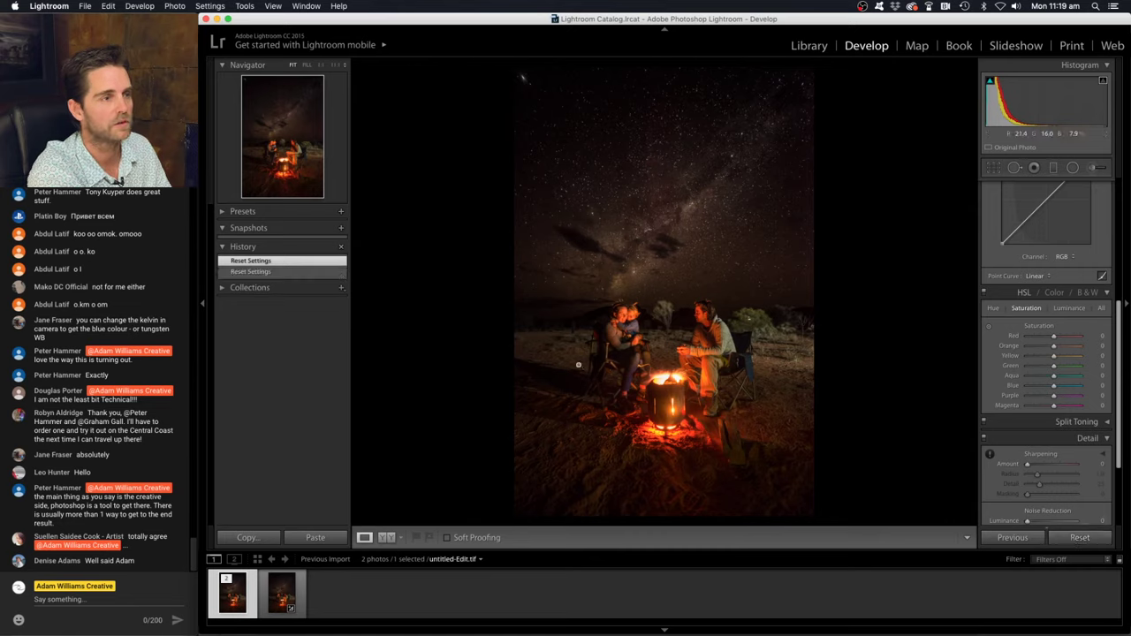
scroll(1083, 383, "up", 1)
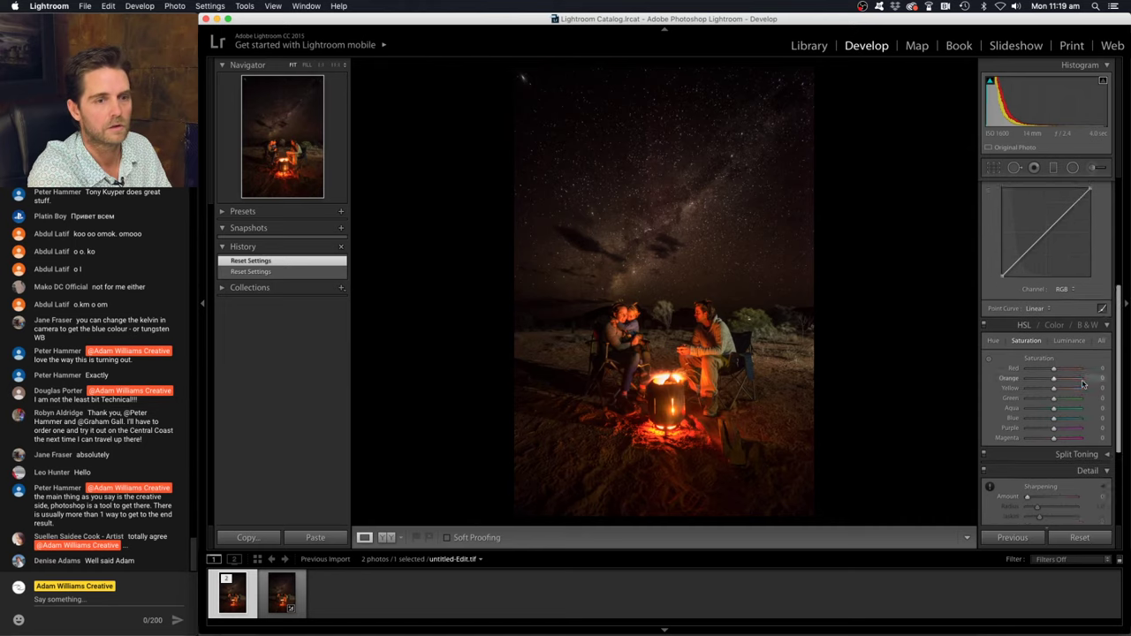
scroll(1083, 384, "up", 5)
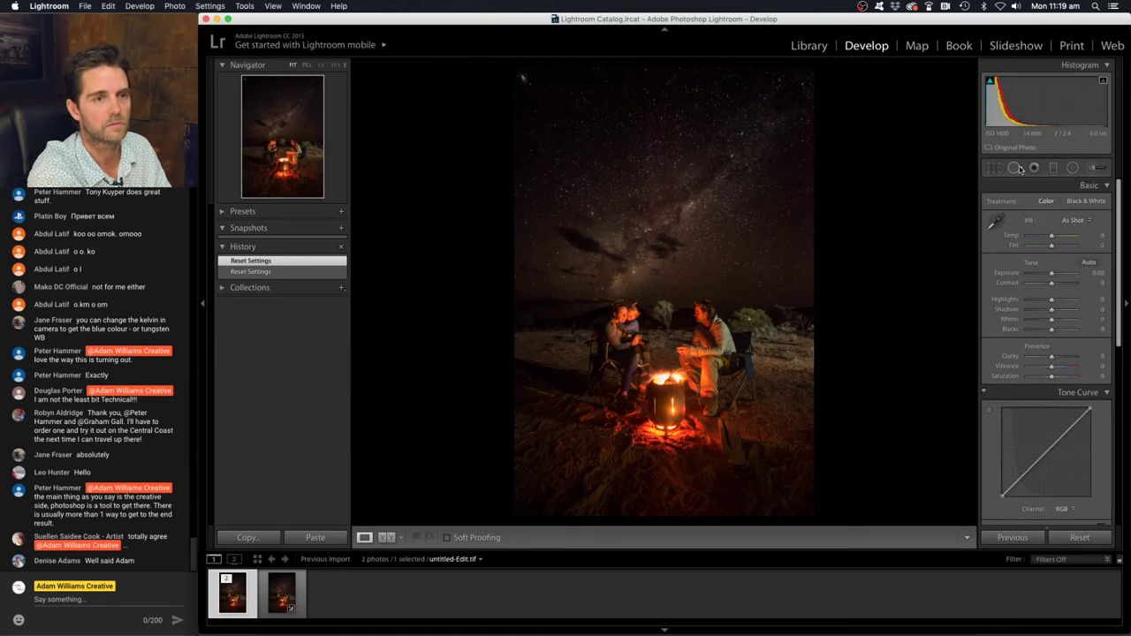
left_click(1103, 186)
left_click(1104, 188)
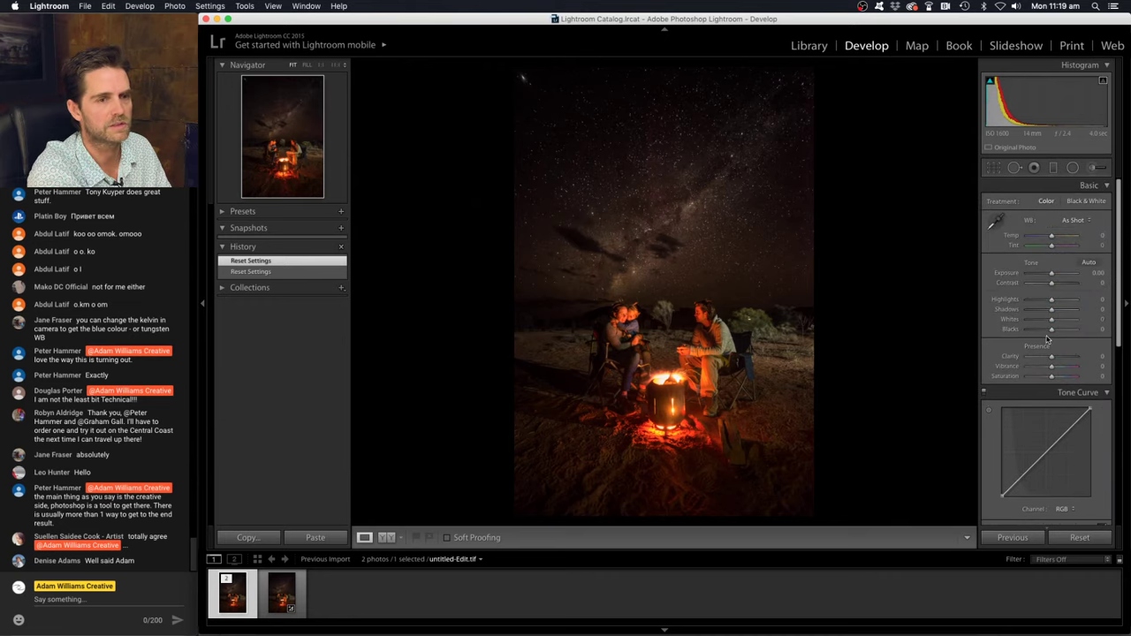
Visit the Library module, then return to Develop with D
left_click(805, 47)
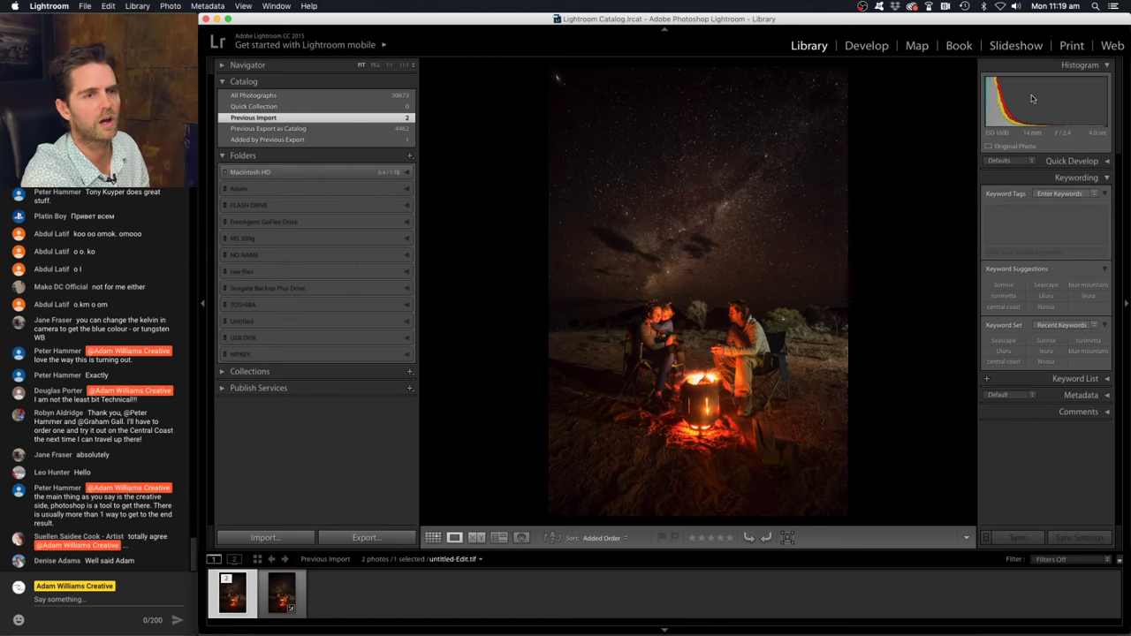
key("d")
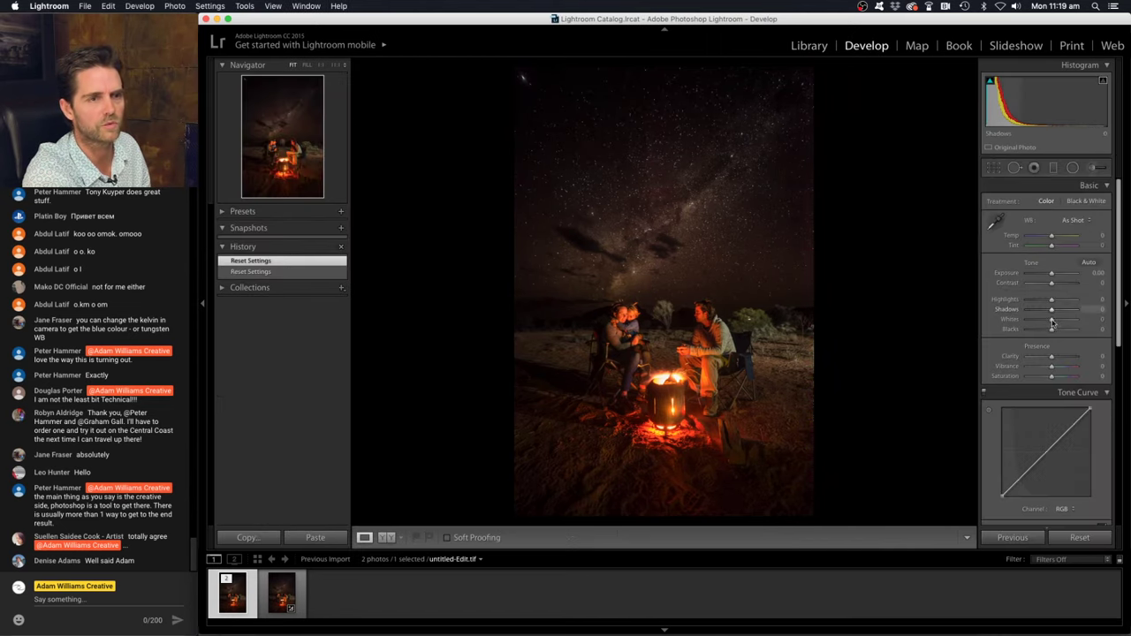
scroll(1069, 430, "down", 5)
scroll(1069, 429, "down", 3)
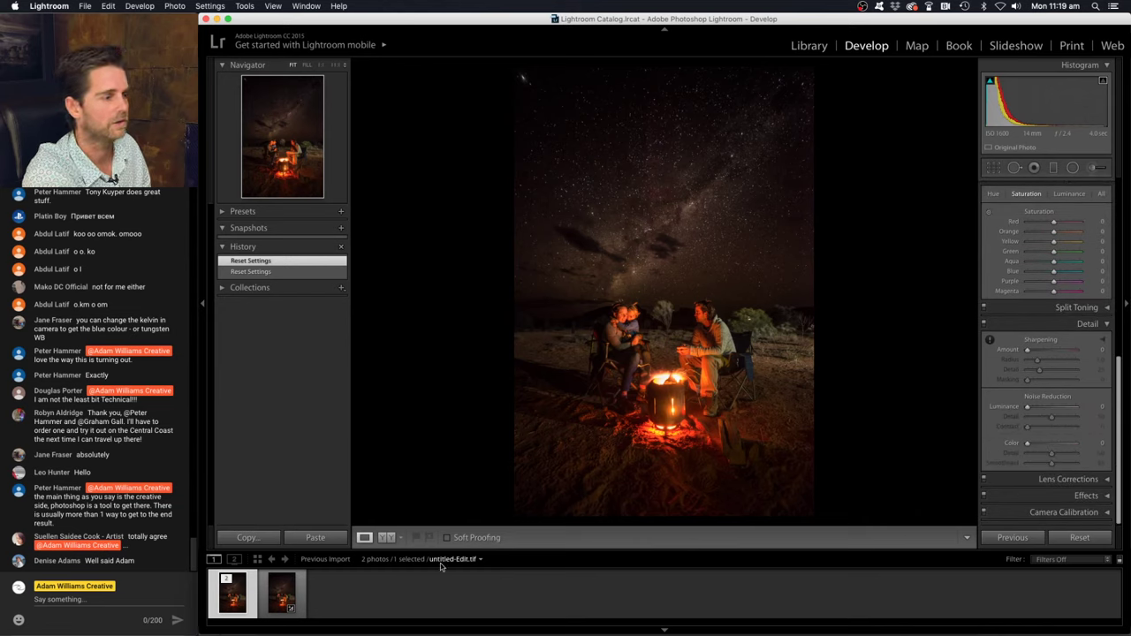
Select the original untitled.NEF, reset it to default settings, and return to Photoshop
left_click(278, 598)
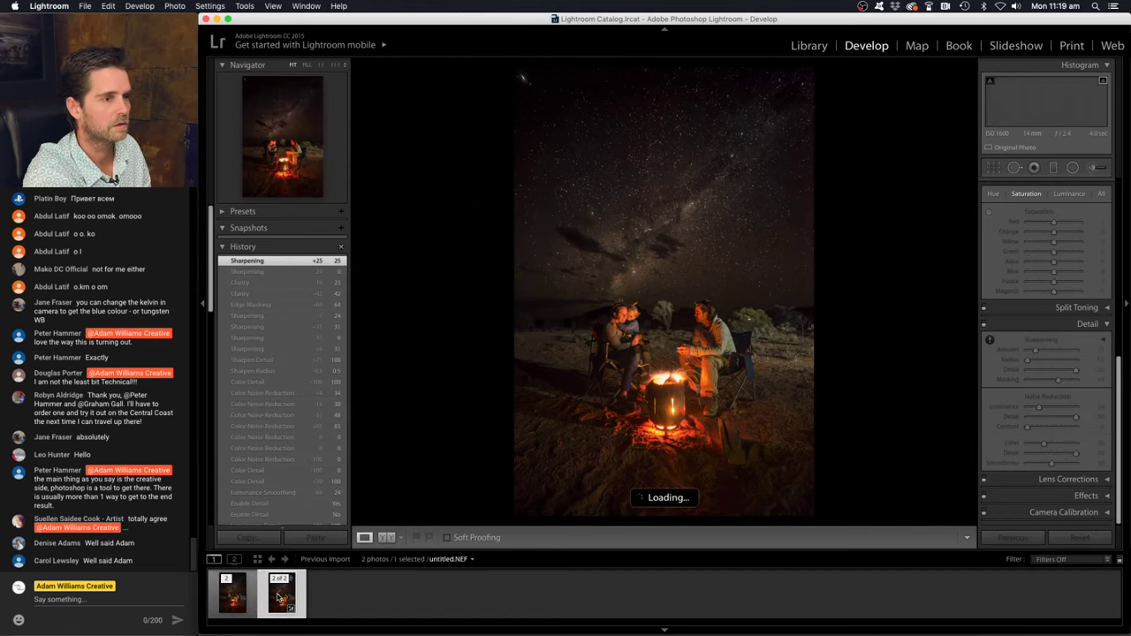
left_click(235, 596)
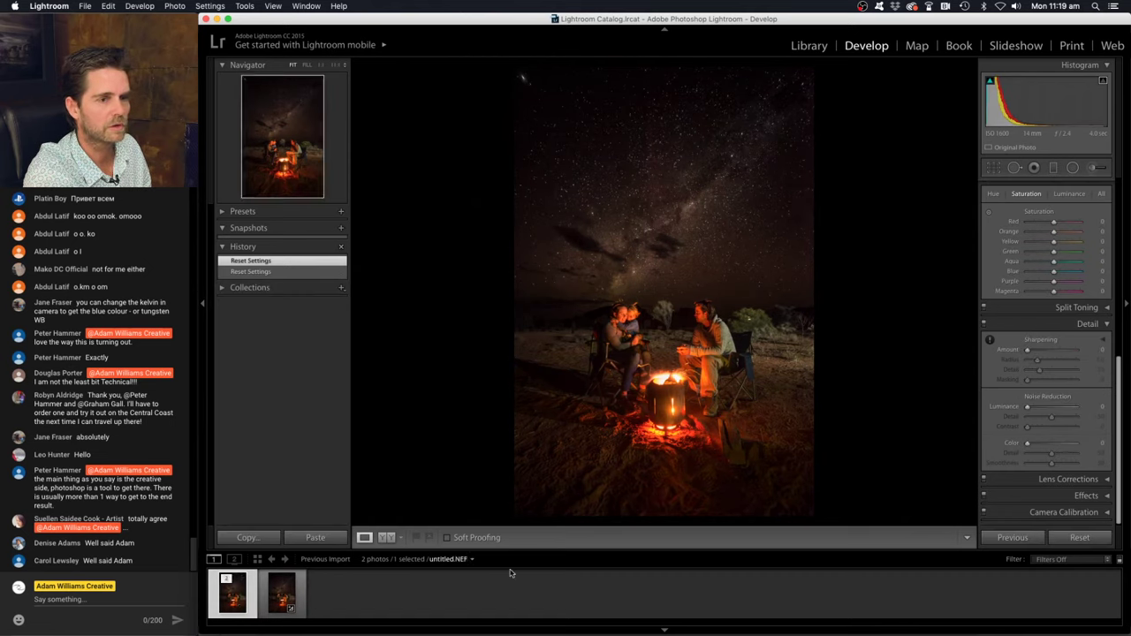
left_click(1077, 539)
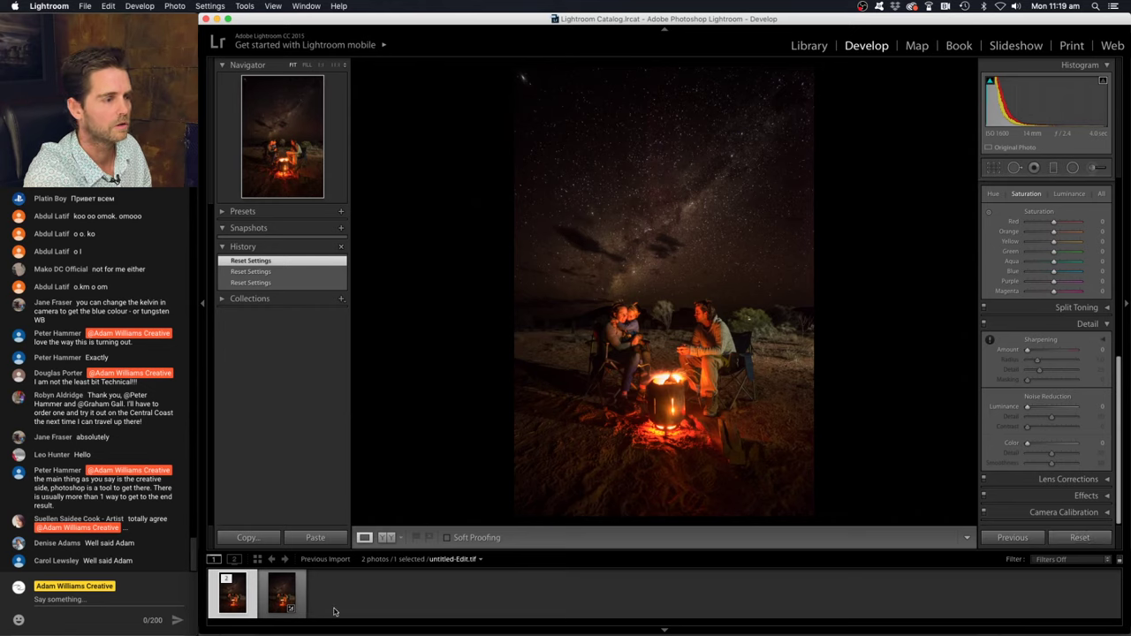
left_click(281, 594)
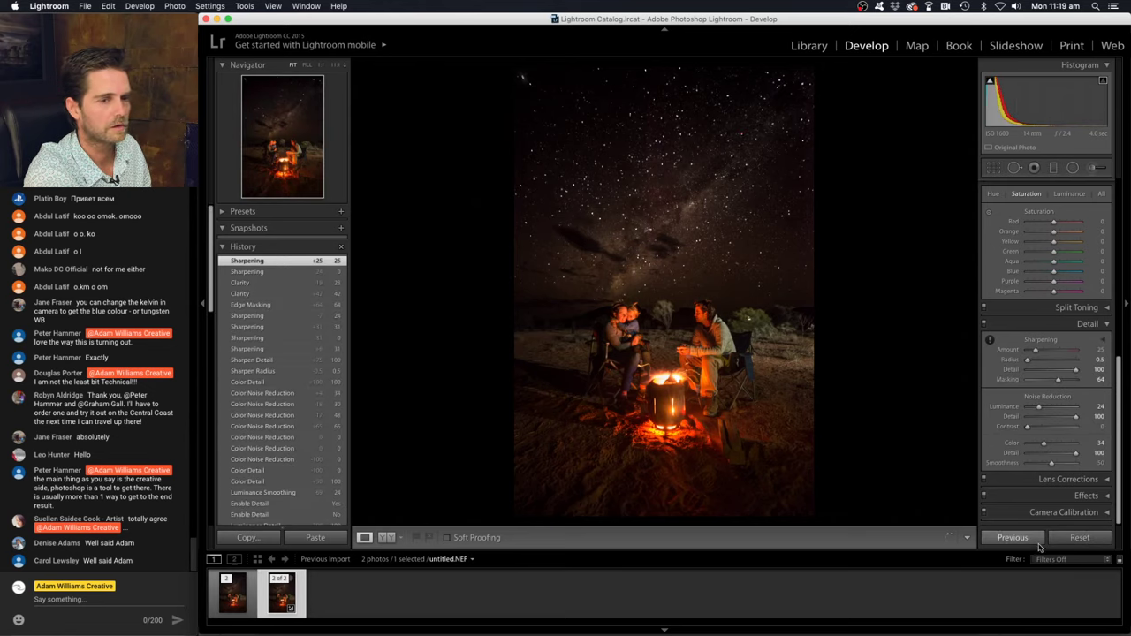
left_click(1079, 538)
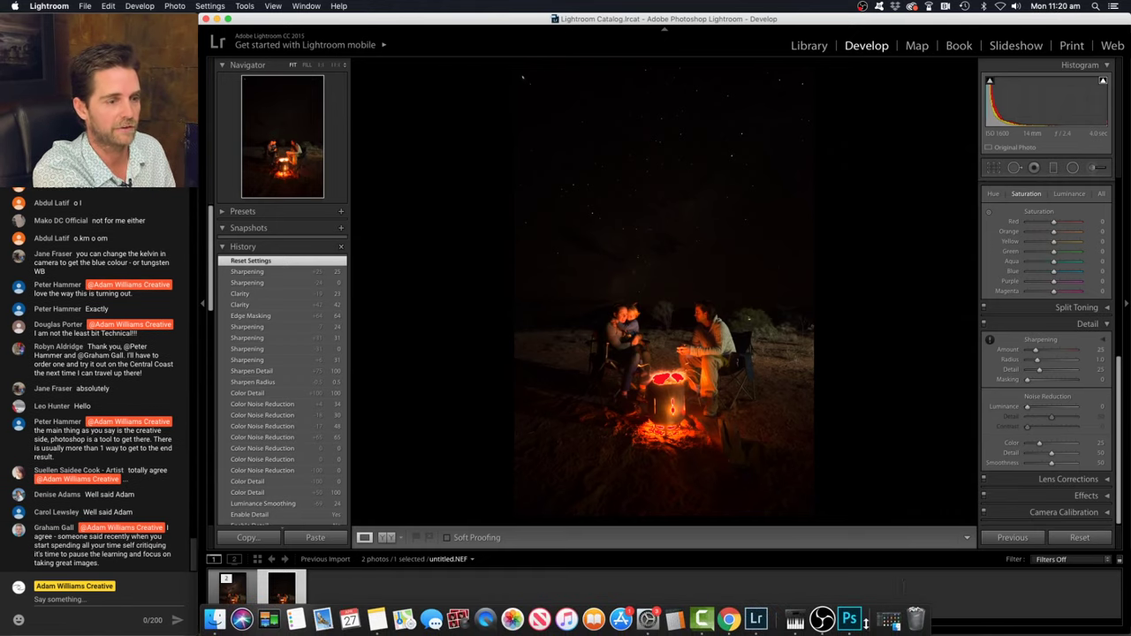
left_click(854, 619)
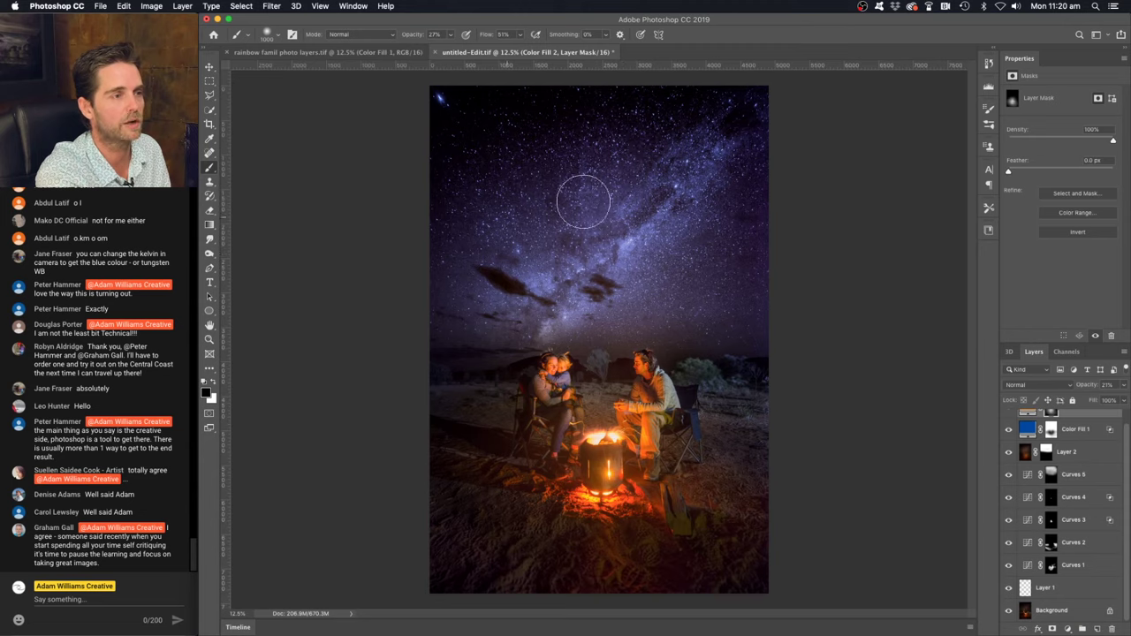
Add a Color Balance 1 adjustment layer at the top of the campfire layer stack
left_click(1070, 627)
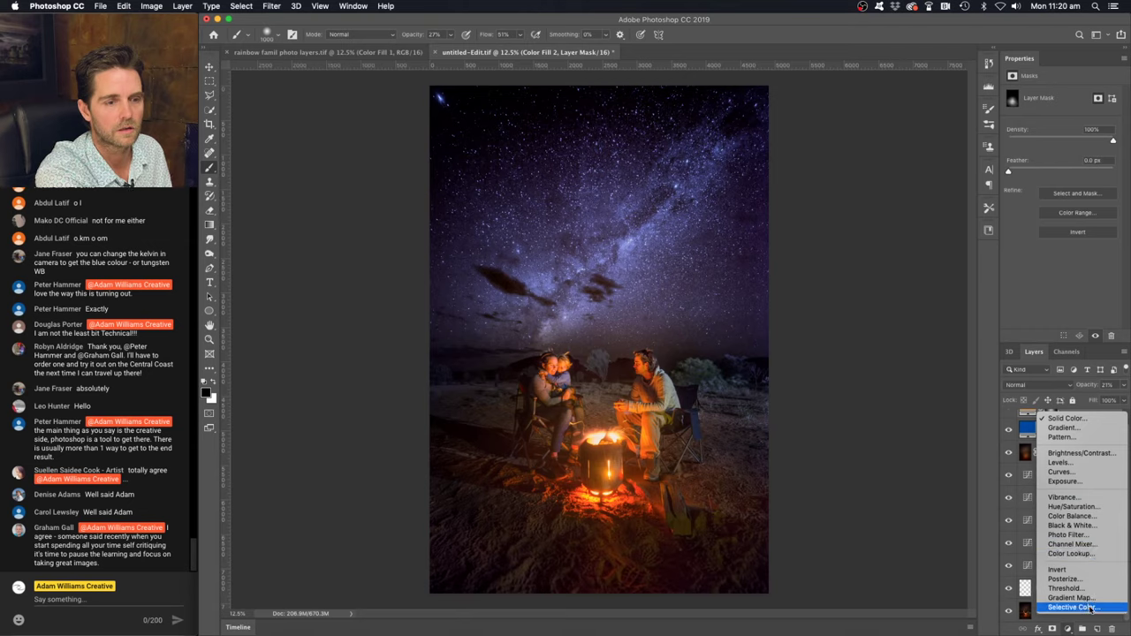
left_click(1071, 517)
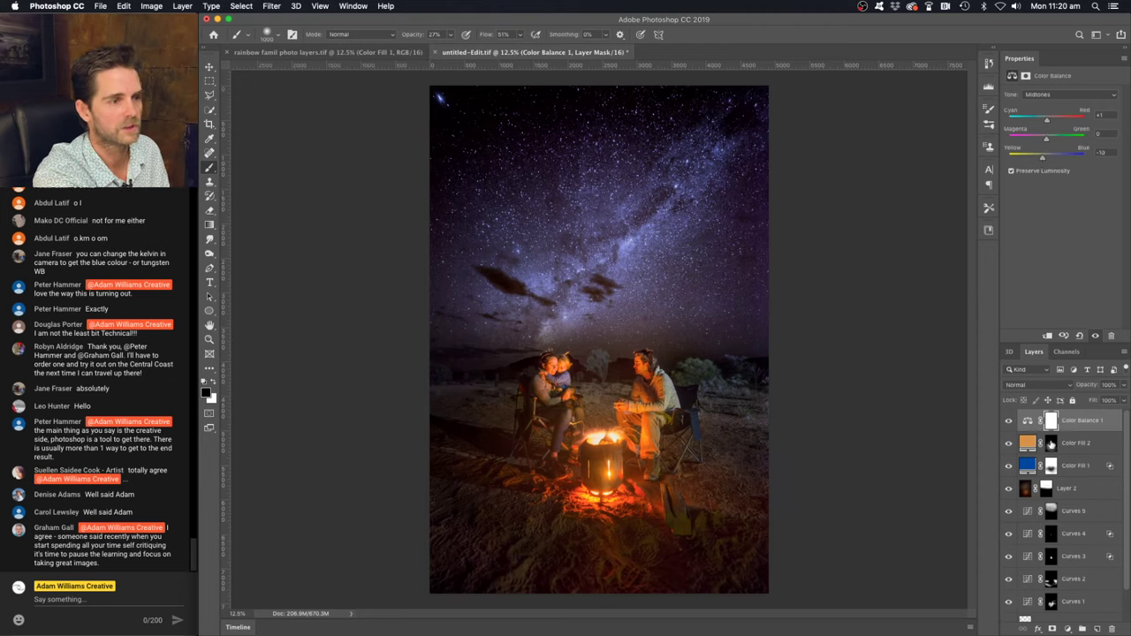
Invert the Color Balance 1 mask to black and enlarge the brush to 3000
left_click(1049, 424)
key("super+i")
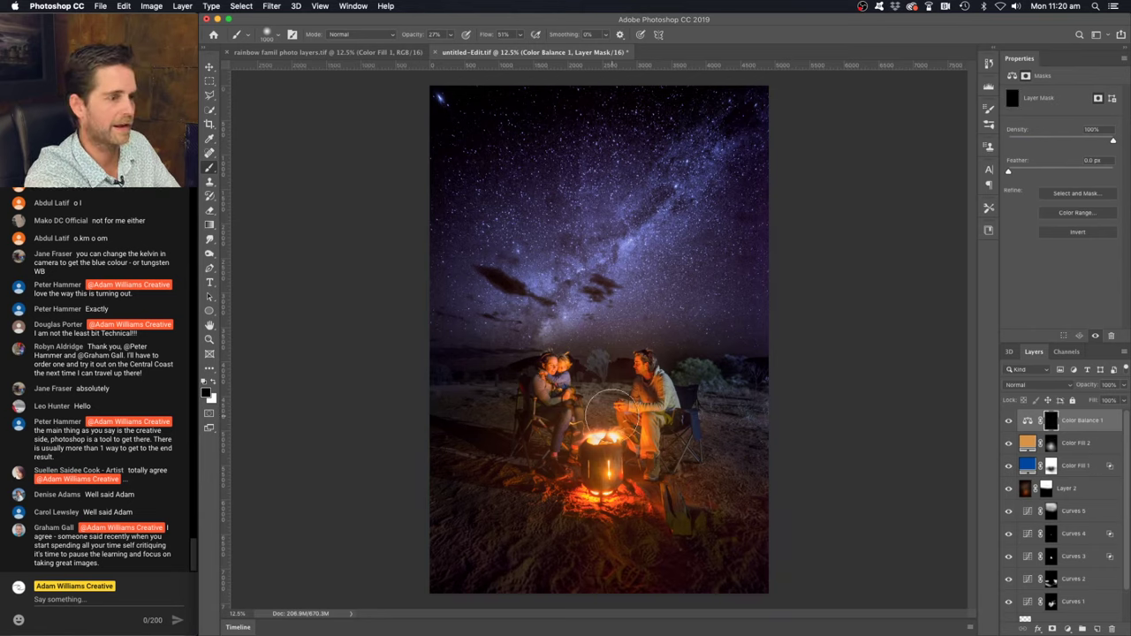
key("bracketright")
key("bracketright")
key("bracketright")
key("bracketright")
key("bracketright")
key("bracketright")
key("bracketright")
key("bracketright")
key("bracketright")
key("bracketright")
key("bracketright")
key("bracketright")
key("bracketright")
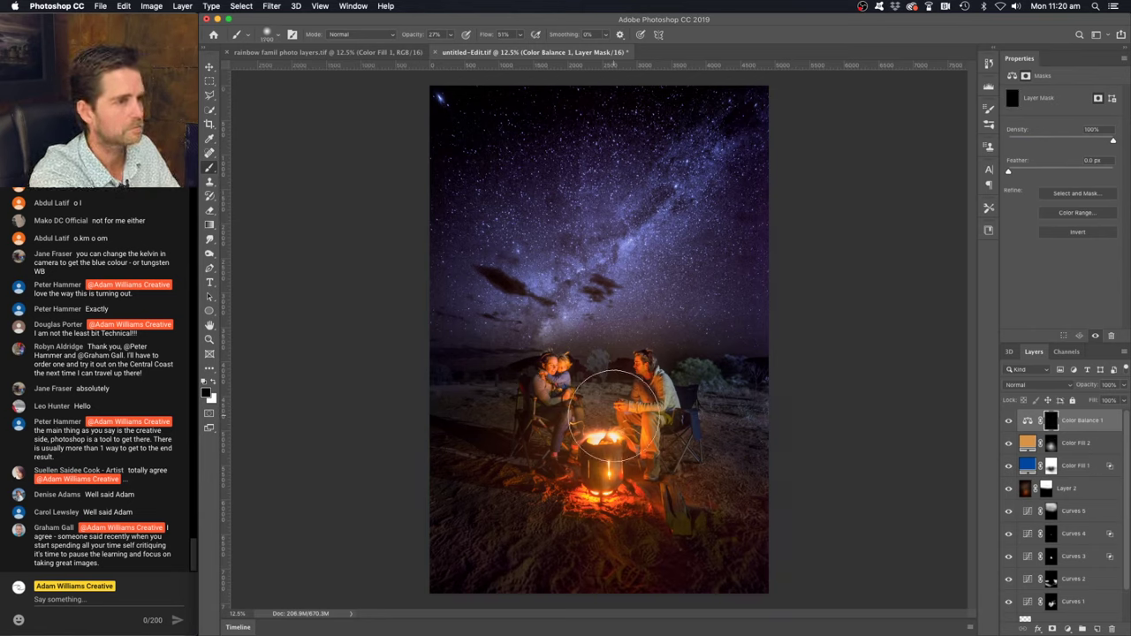
key("bracketright")
key("bracketright")
key("bracketright")
key("bracketright")
key("bracketright")
key("bracketright")
key("bracketright")
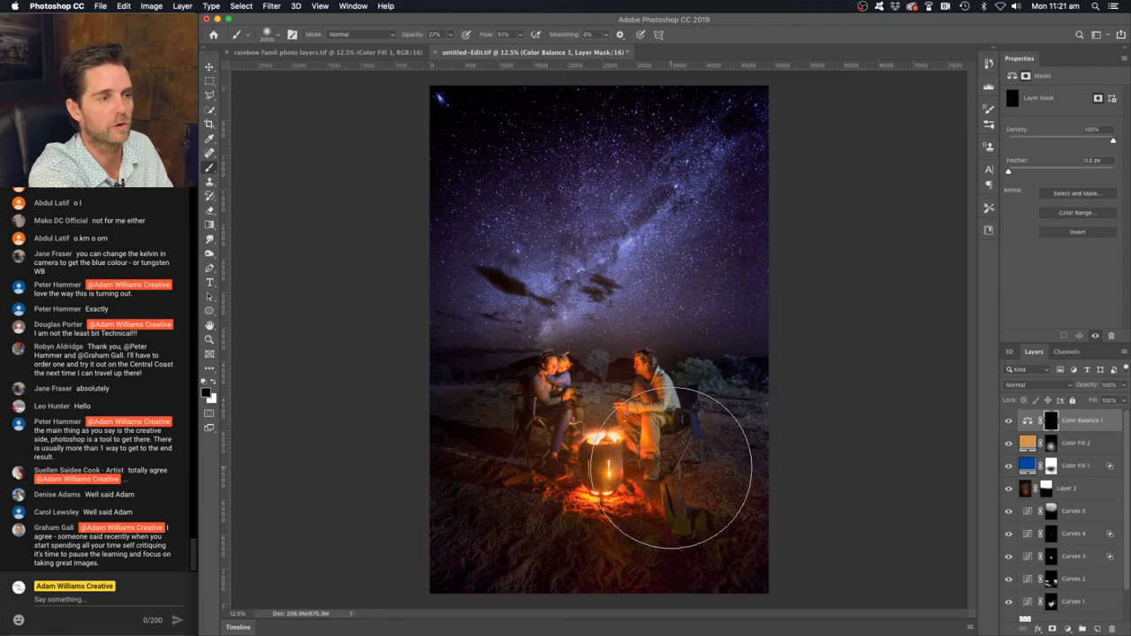
Zoom in to 25% and shrink the brush to 1000
key("super+equal")
key("bracketleft")
key("bracketleft")
key("bracketleft")
key("bracketleft")
key("bracketleft")
key("bracketleft")
key("bracketleft")
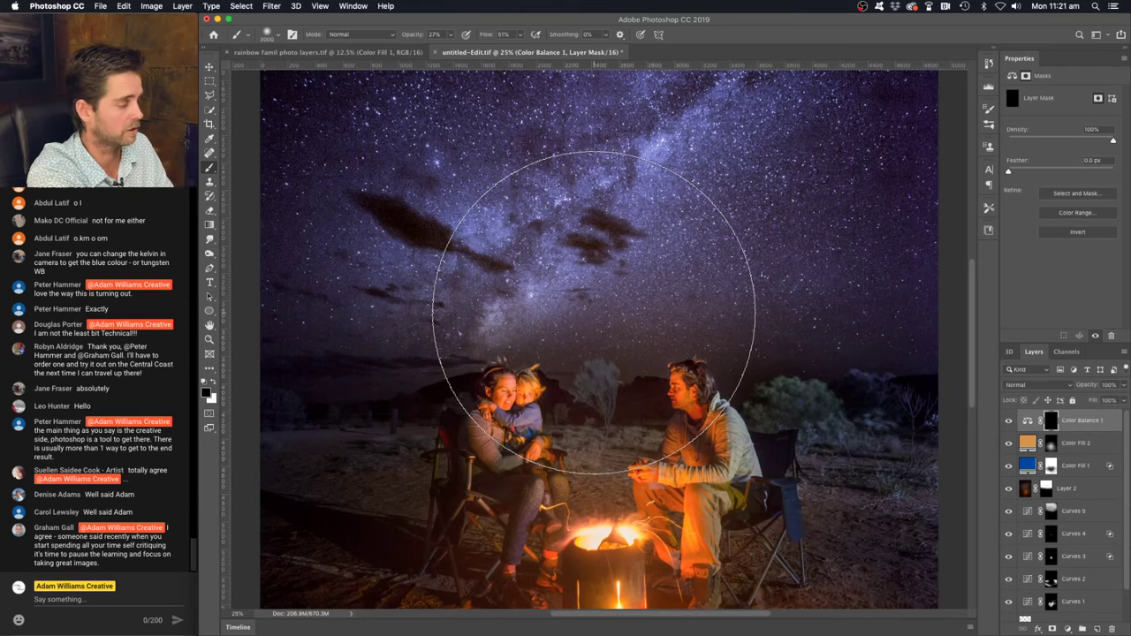
key("bracketleft")
key("bracketleft")
key("bracketleft")
key("bracketleft")
key("bracketleft")
key("bracketleft")
key("bracketleft")
key("bracketleft")
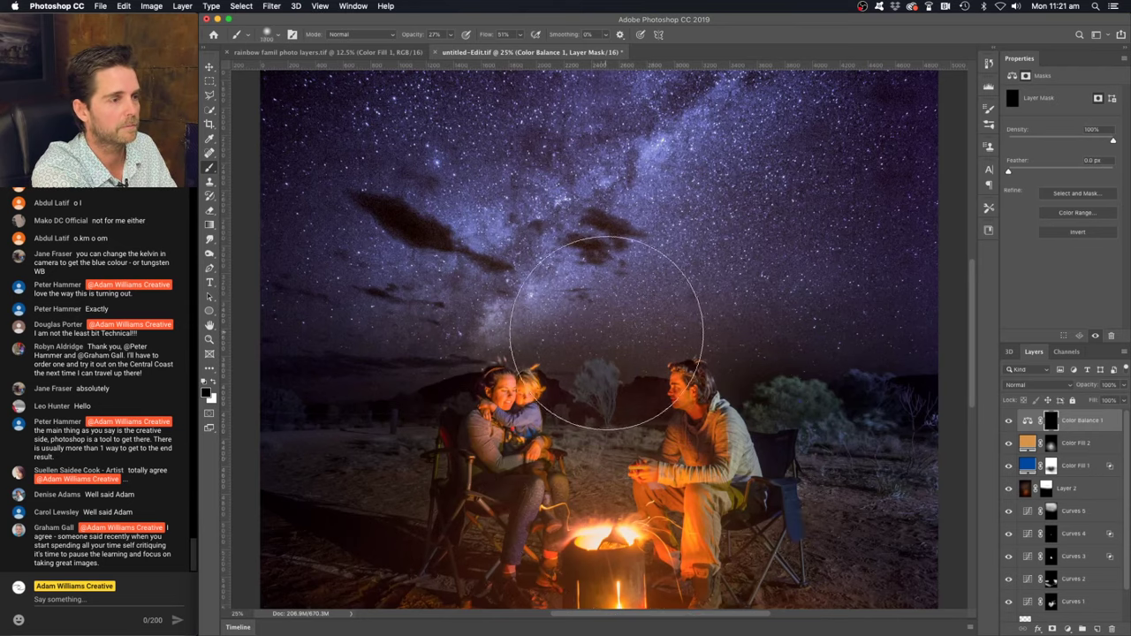
key("bracketleft")
key("bracketleft")
key("bracketleft")
key("bracketleft")
key("bracketleft")
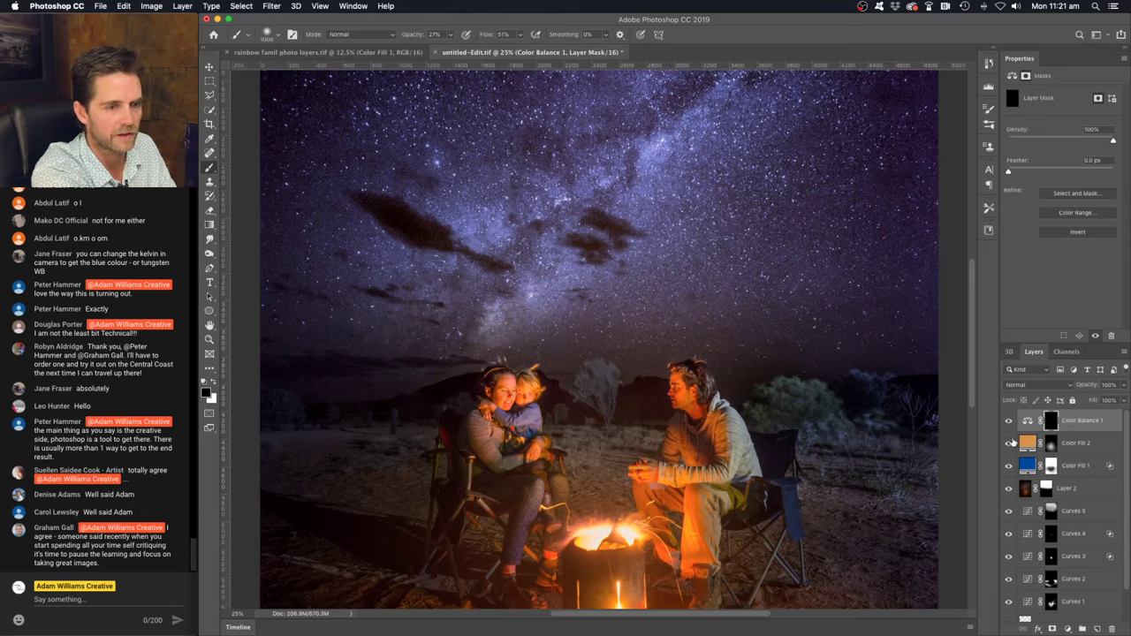
Compare the image with Color Fill 2 hidden and shown, then zoom back out to 12.5%
left_click(1010, 444)
left_click(1010, 443)
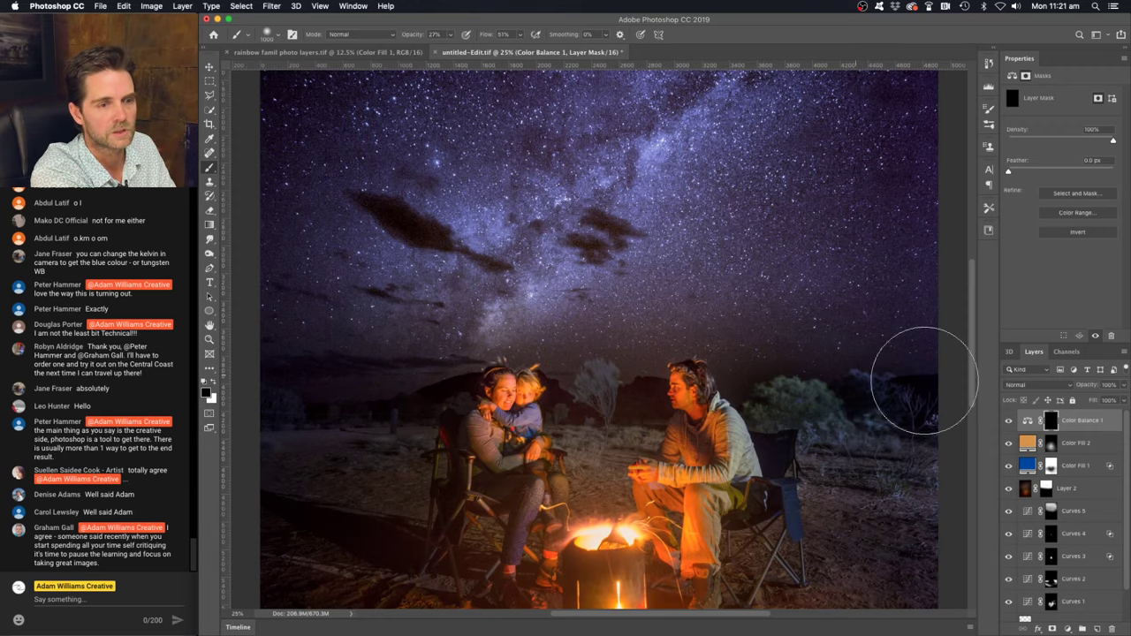
key("super+minus")
key("super+minus")
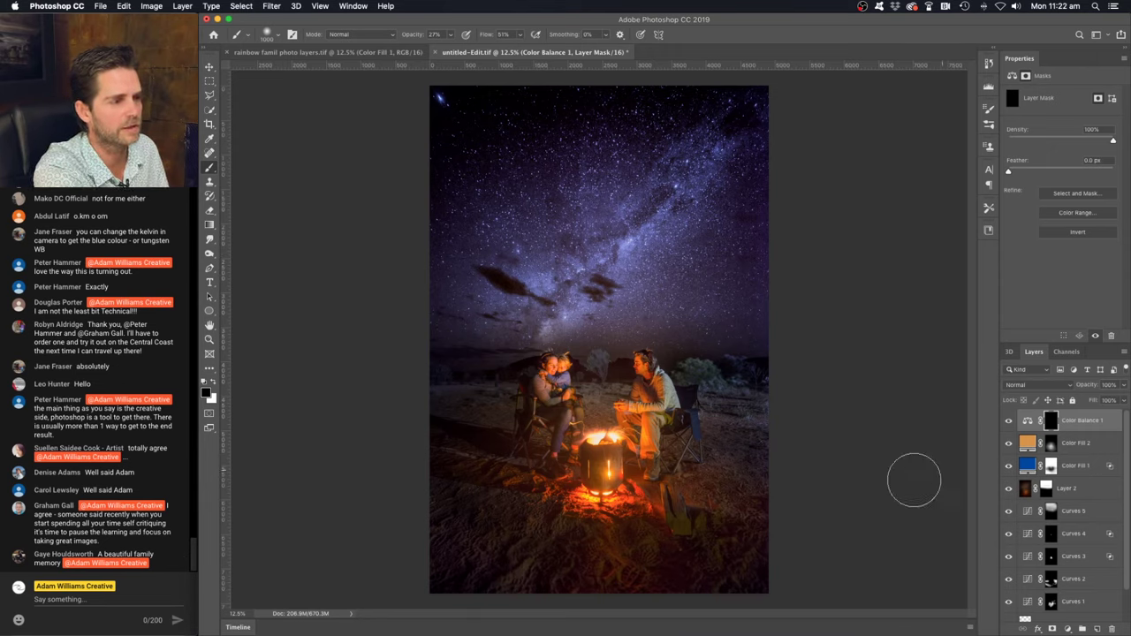
left_click(1068, 628)
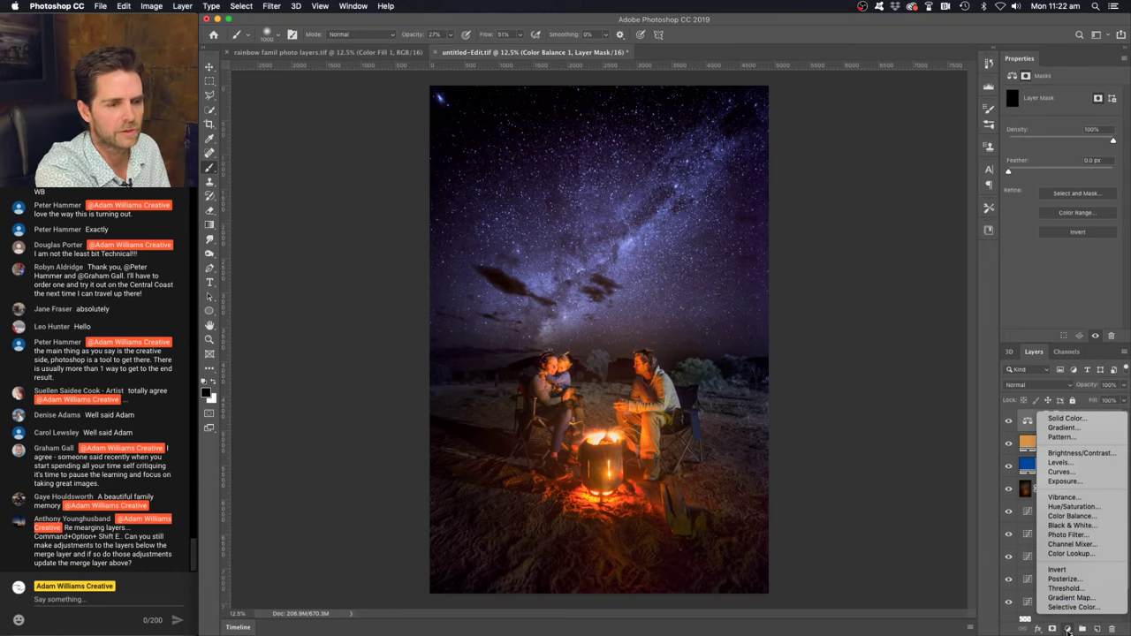
Add a Hue/Saturation layer at Saturation -100, invert its mask, and ready a large white brush
left_click(1072, 509)
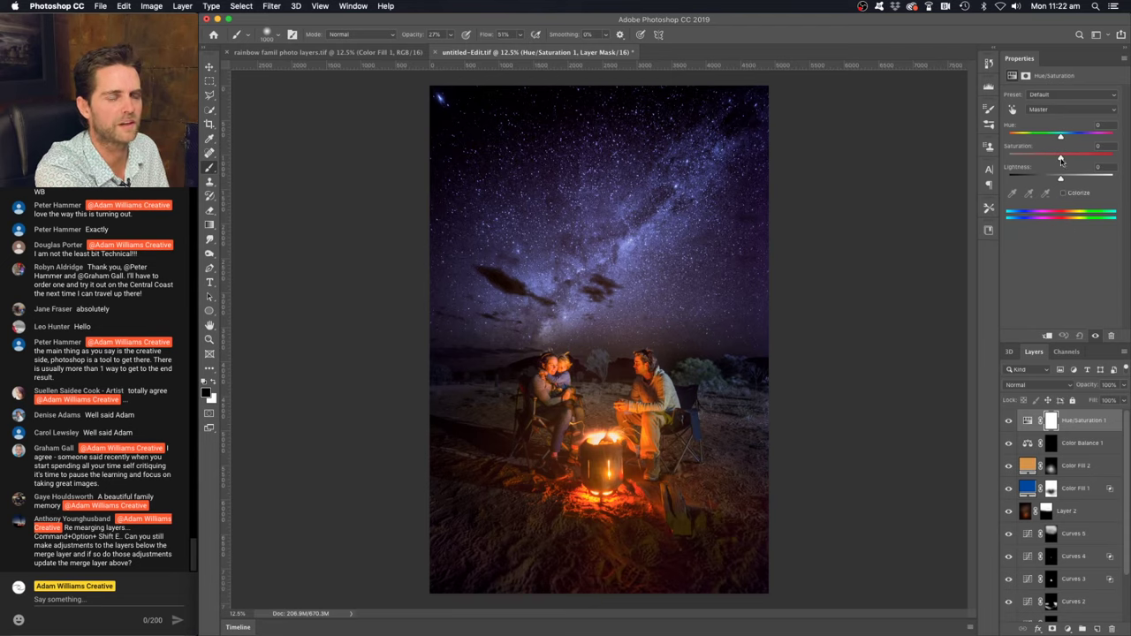
left_click_drag(1061, 158, 964, 161)
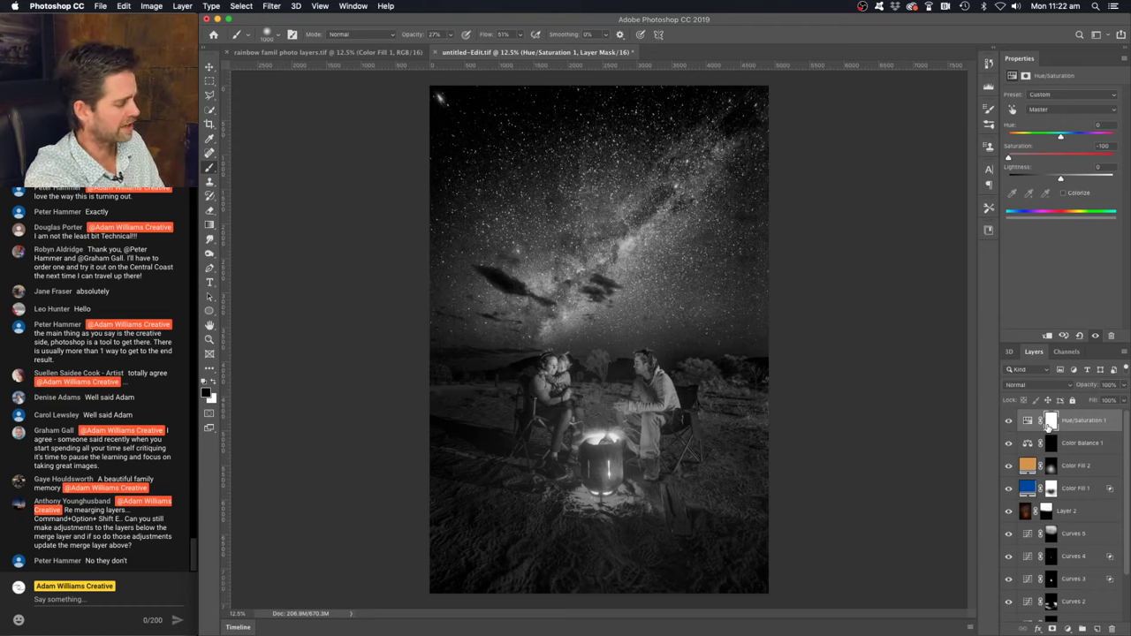
key("super+i")
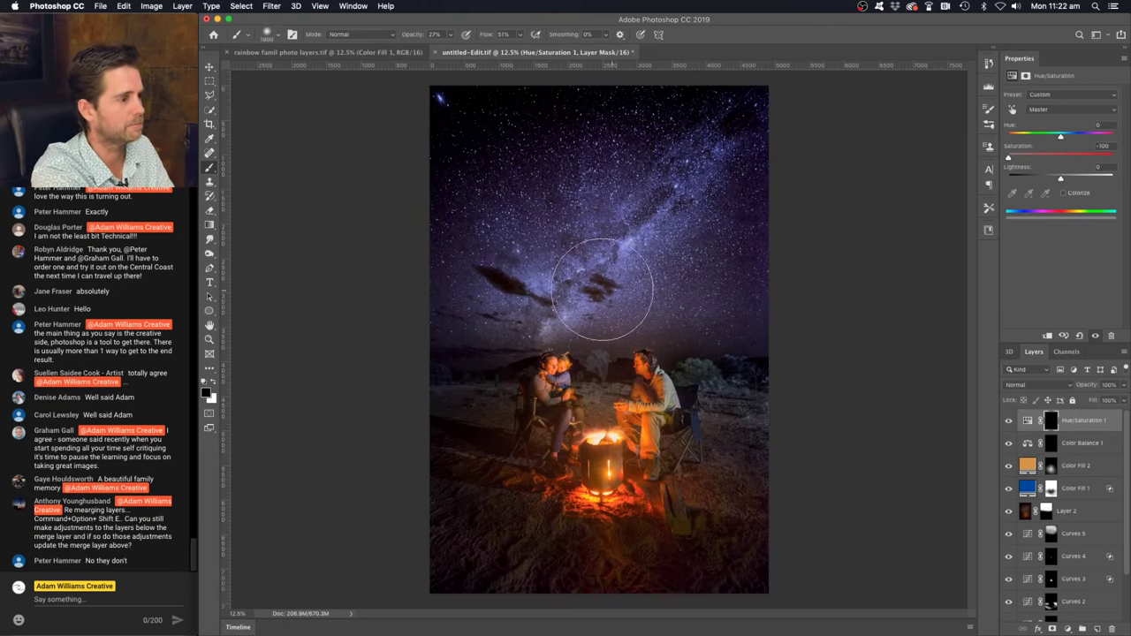
key("bracketright")
key("bracketright")
key("bracketright")
key("bracketright")
key("bracketright")
key("bracketright")
key("bracketright")
key("bracketright")
key("bracketright")
key("bracketright")
key("bracketright")
key("x")
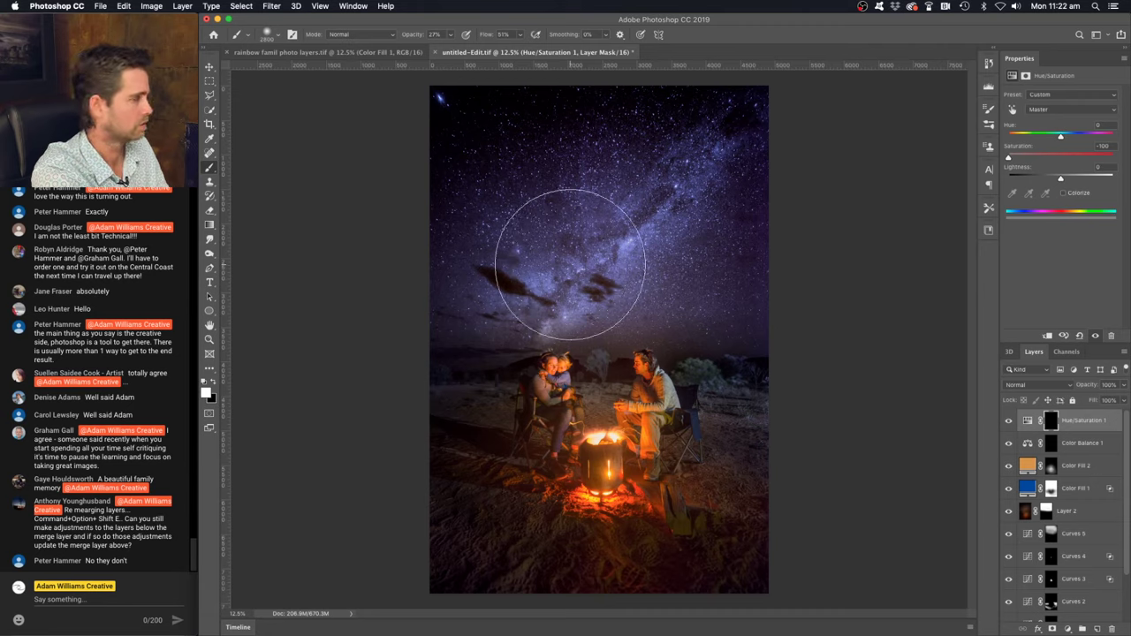
key("bracketright")
key("bracketright")
key("bracketright")
key("bracketright")
key("bracketright")
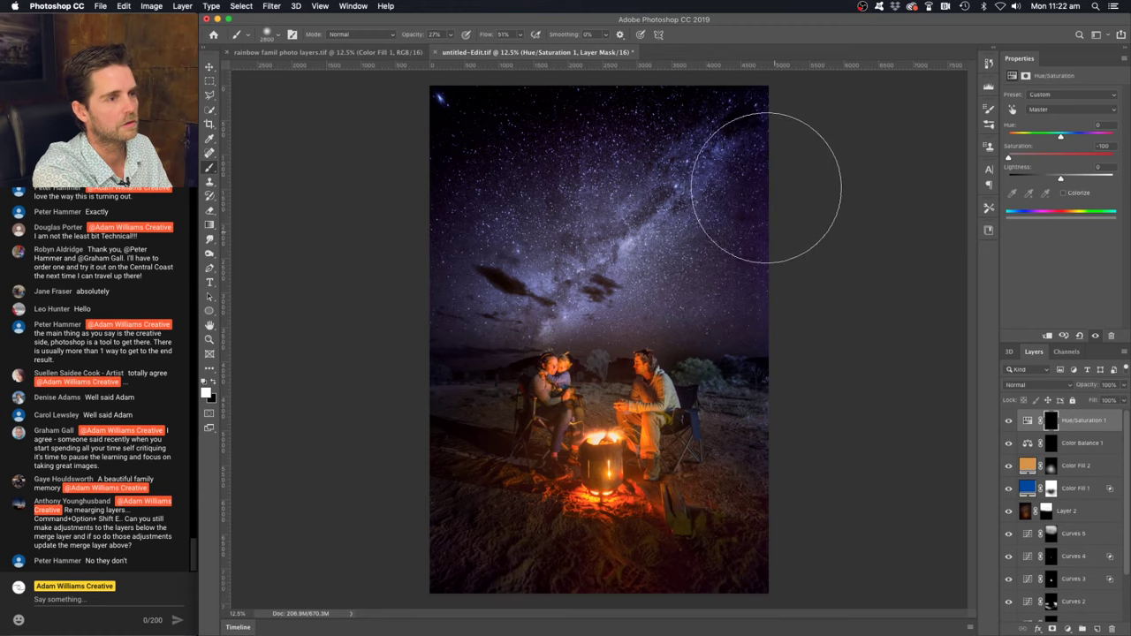
left_click(1068, 629)
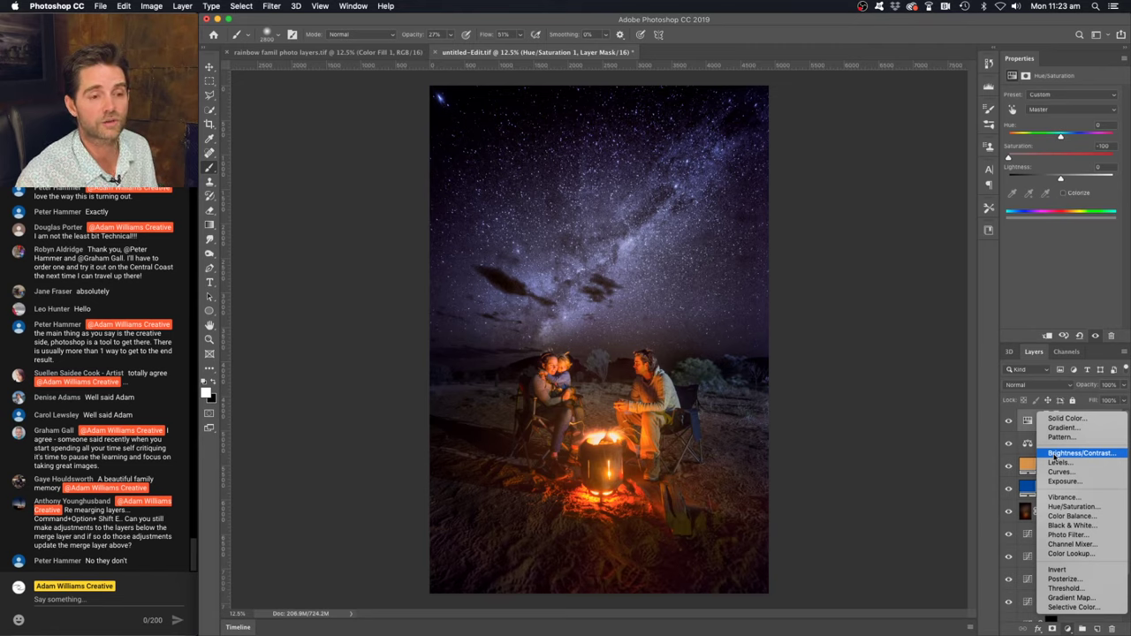
left_click(1063, 535)
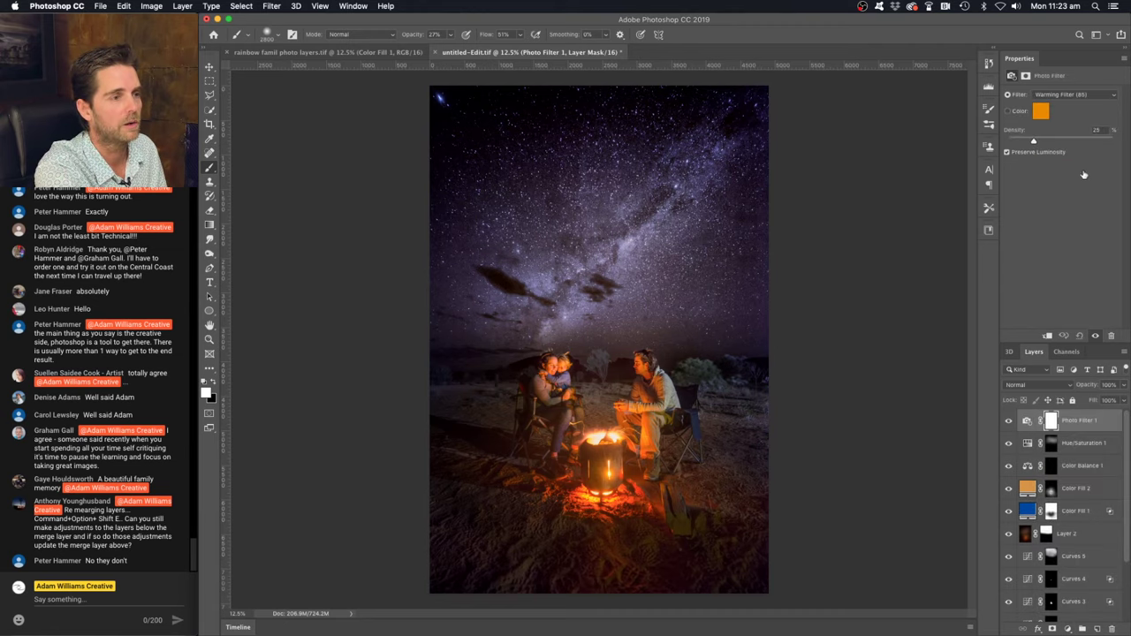
left_click(1092, 95)
left_click(1089, 122)
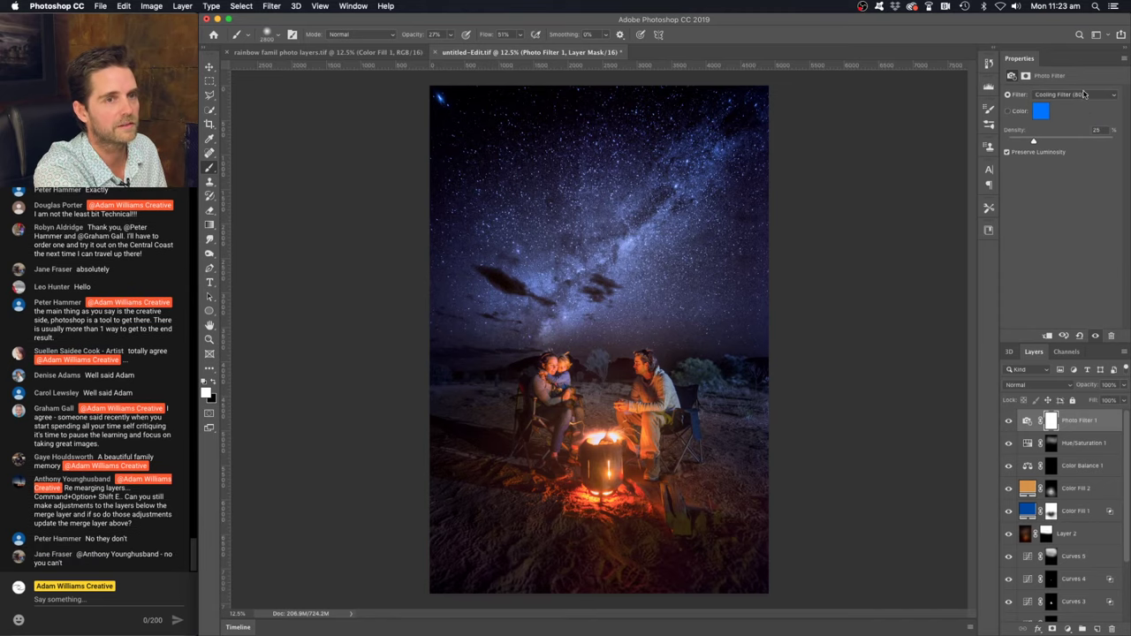
left_click(1085, 95)
left_click(1084, 102)
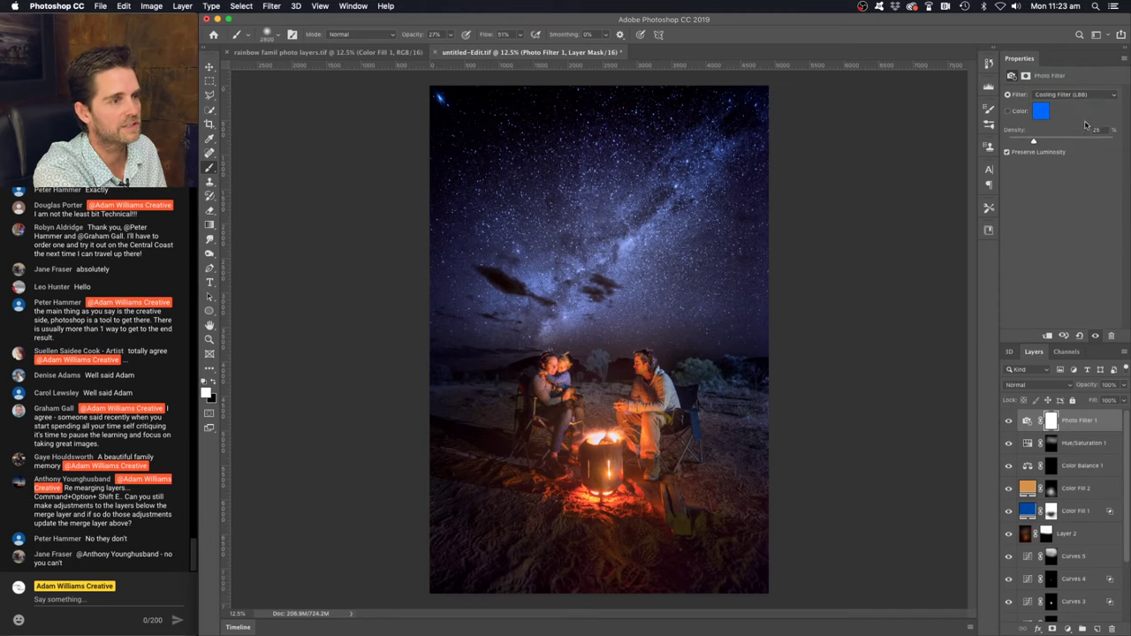
left_click(1083, 95)
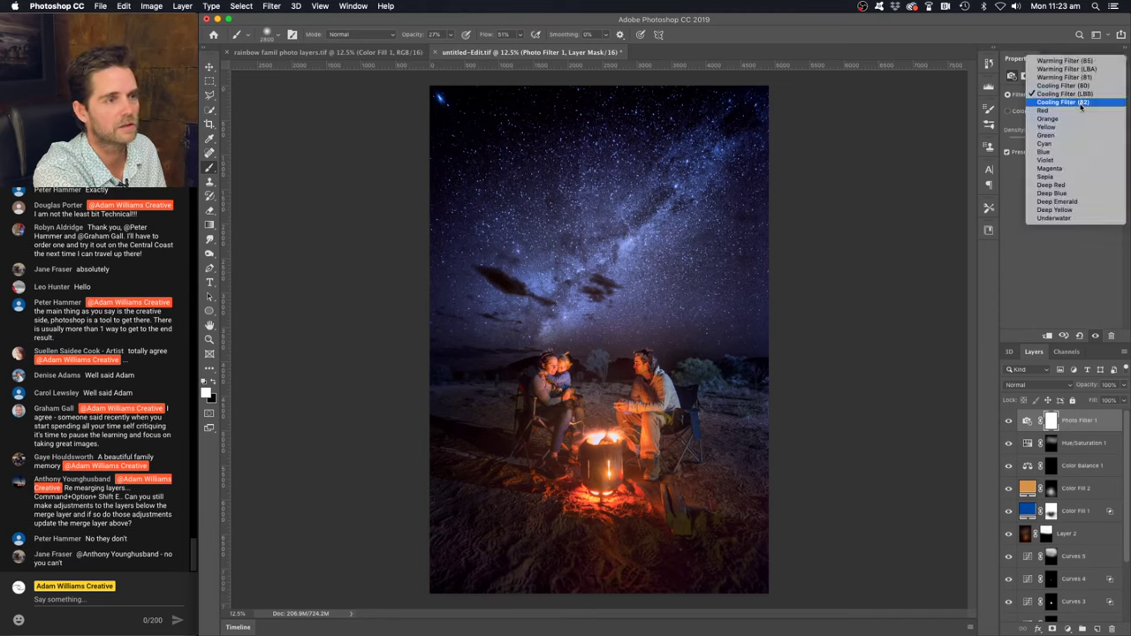
left_click(1080, 103)
left_click(1081, 97)
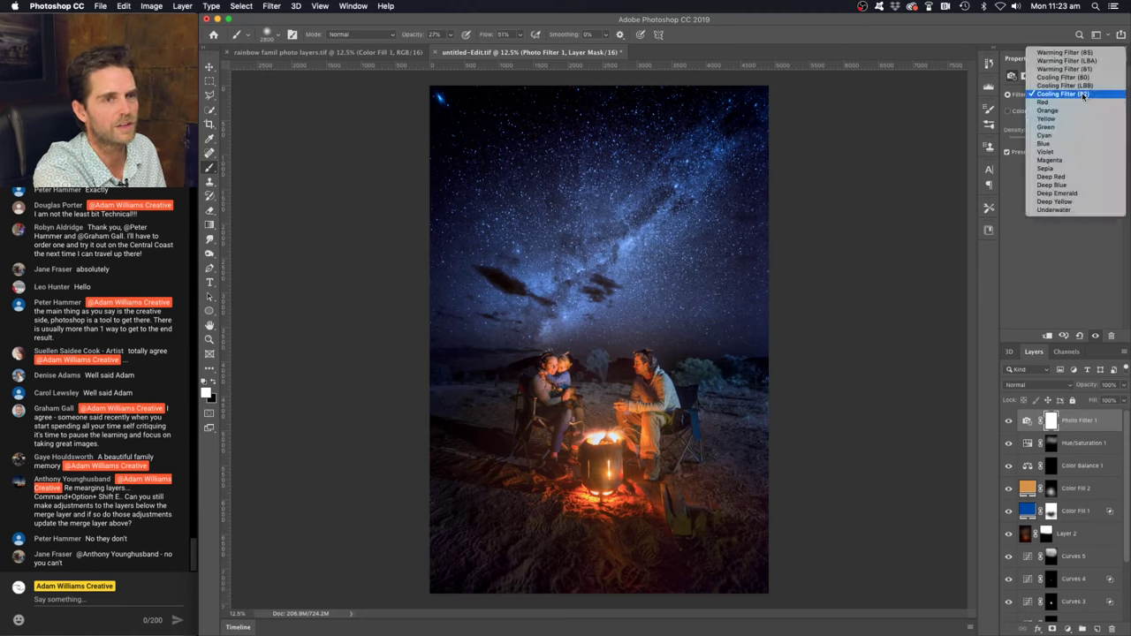
left_click(1082, 89)
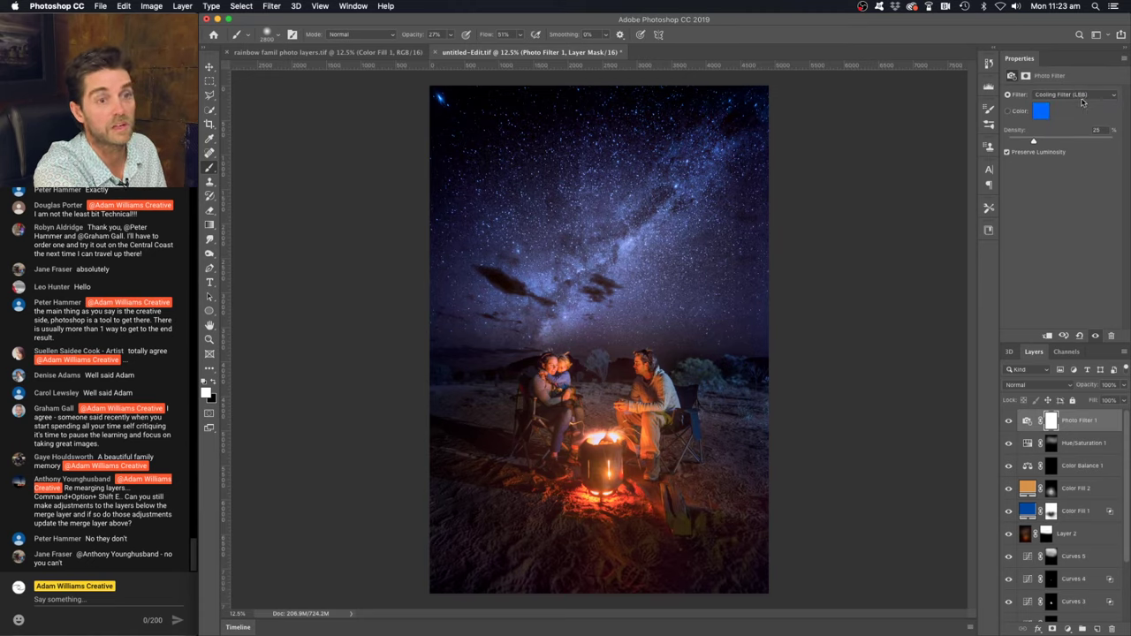
left_click(1081, 94)
left_click(1079, 88)
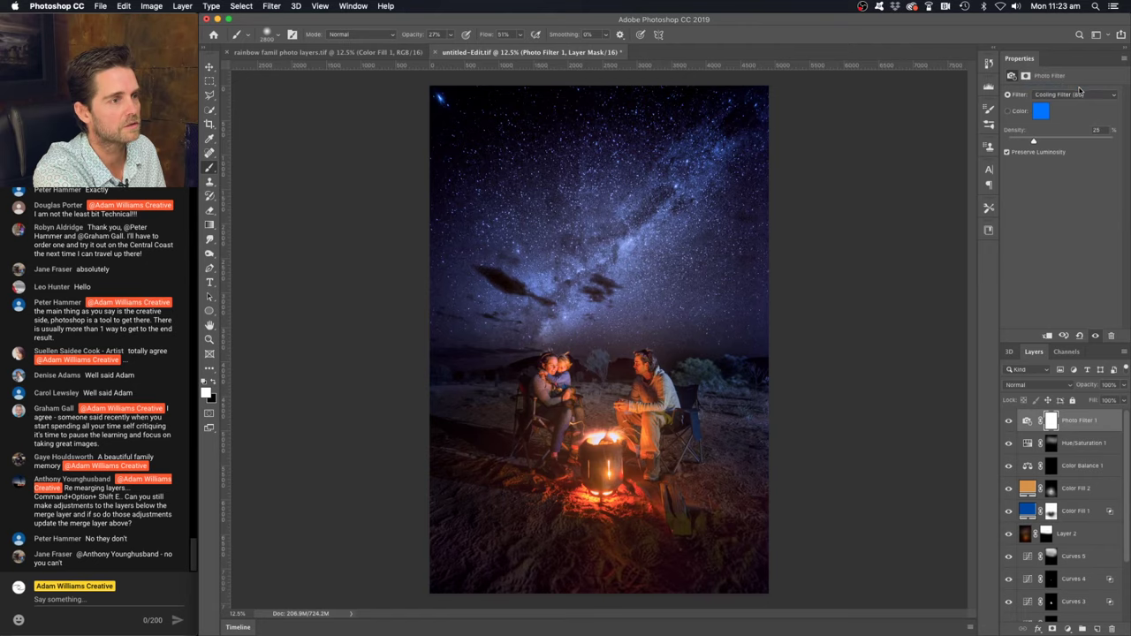
left_click(1080, 94)
left_click(1079, 103)
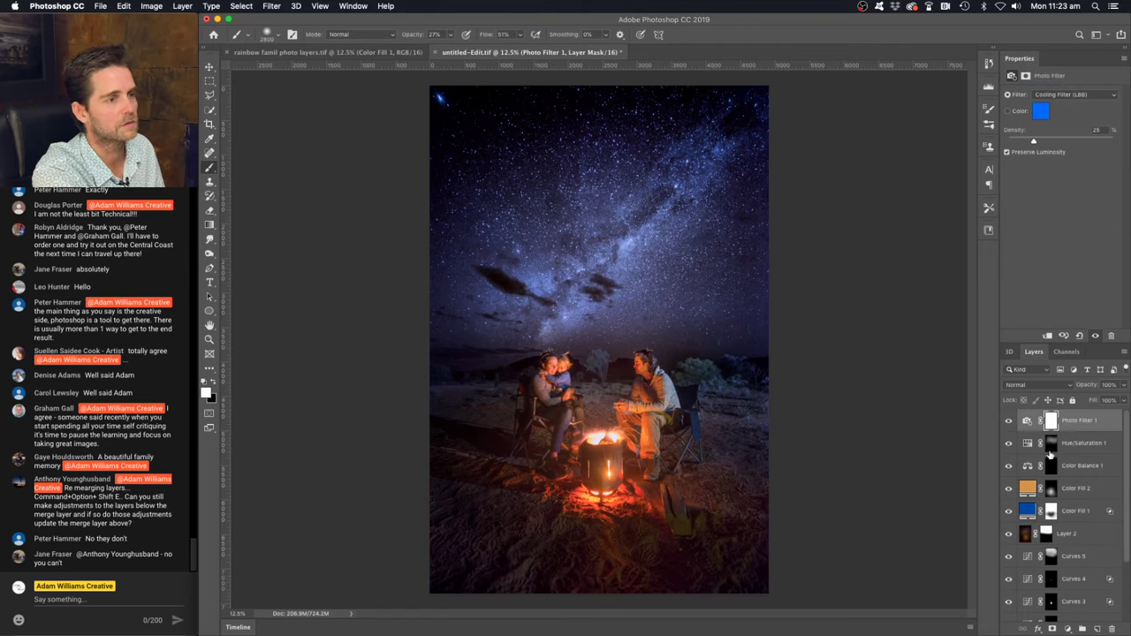
left_click(1051, 423)
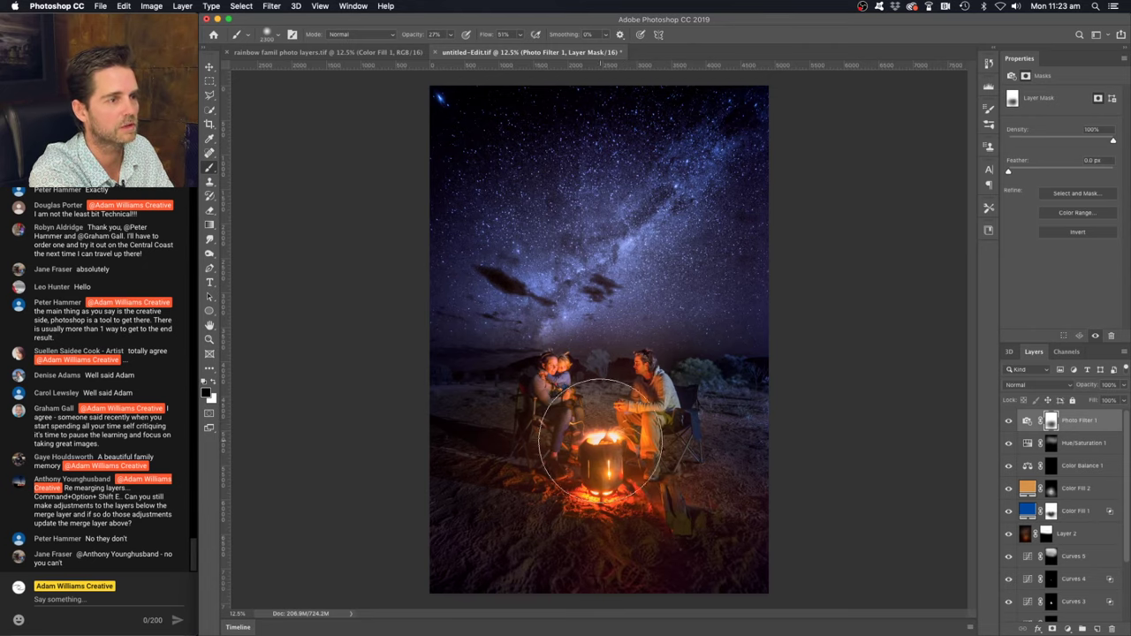
key("bracketleft")
key("bracketleft")
key("bracketleft")
key("bracketleft")
key("bracketleft")
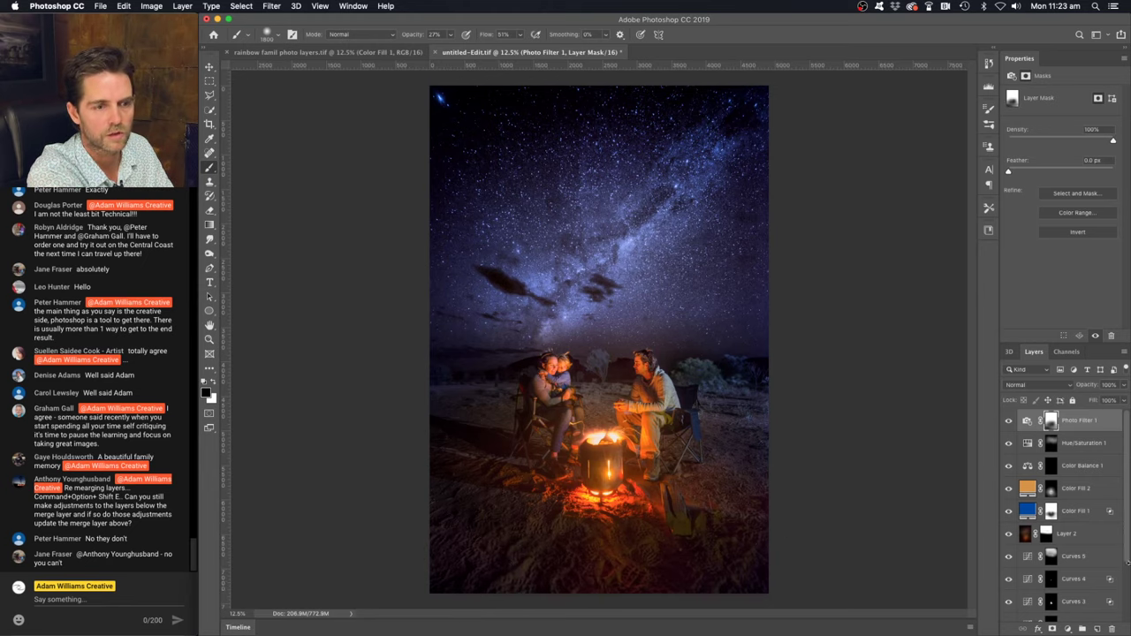
left_click(1008, 511)
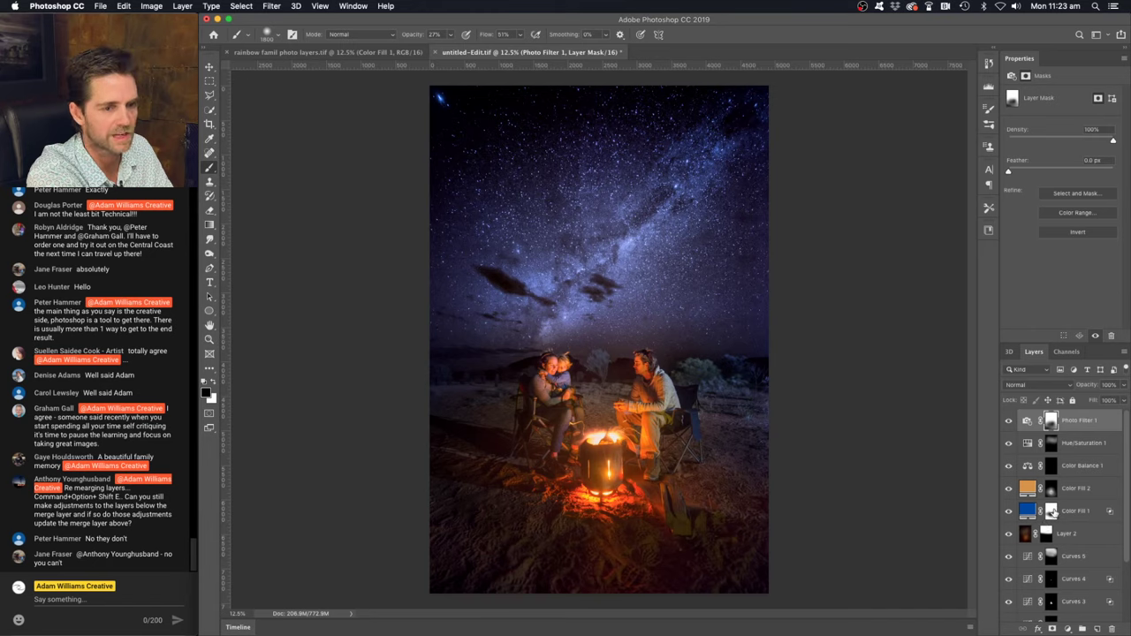
left_click(1051, 511)
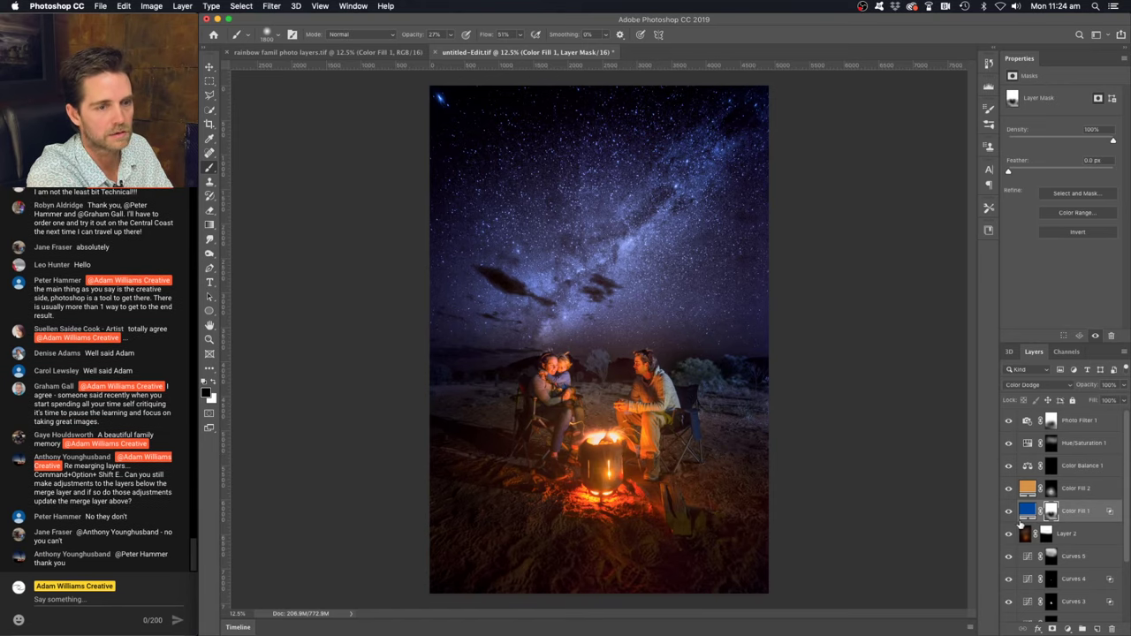
left_click(1050, 421)
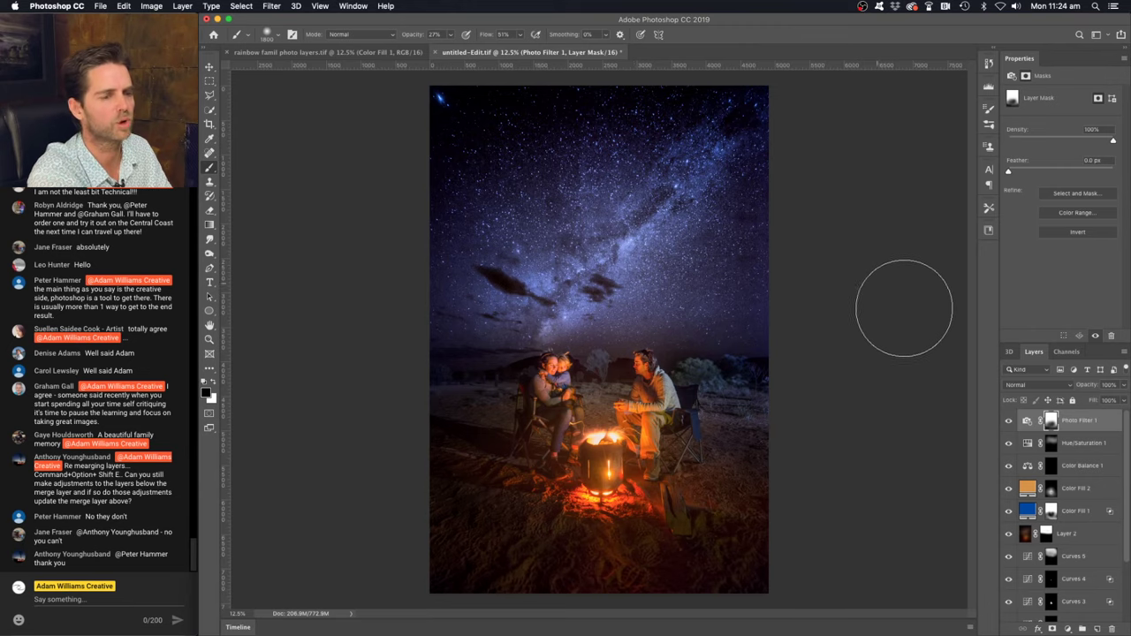
left_click(1069, 628)
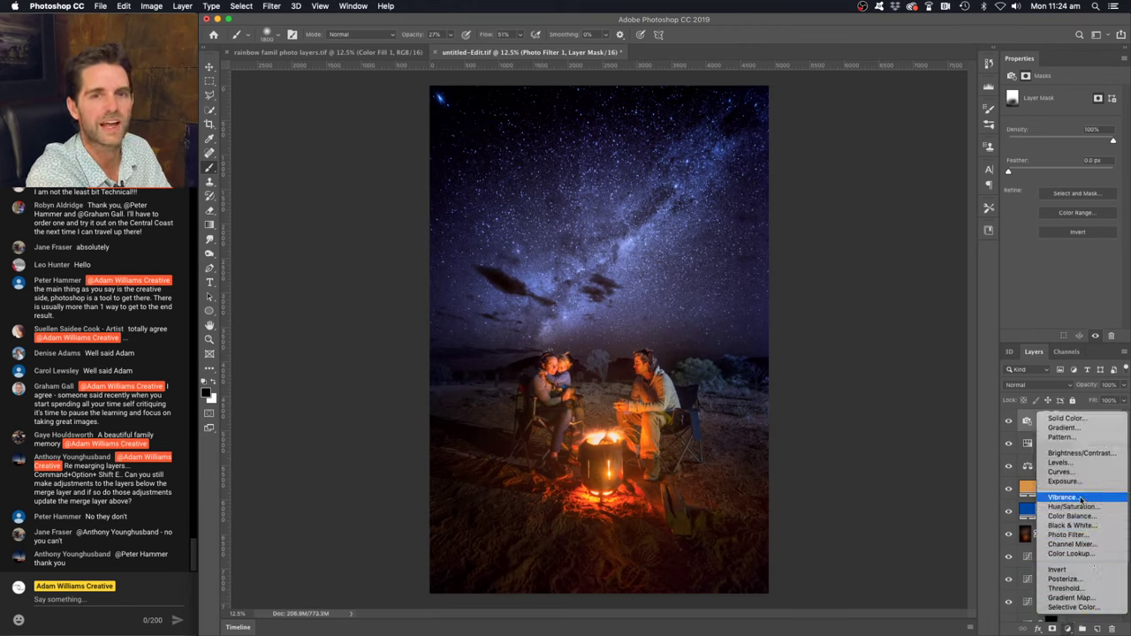
left_click(330, 53)
left_click(329, 53)
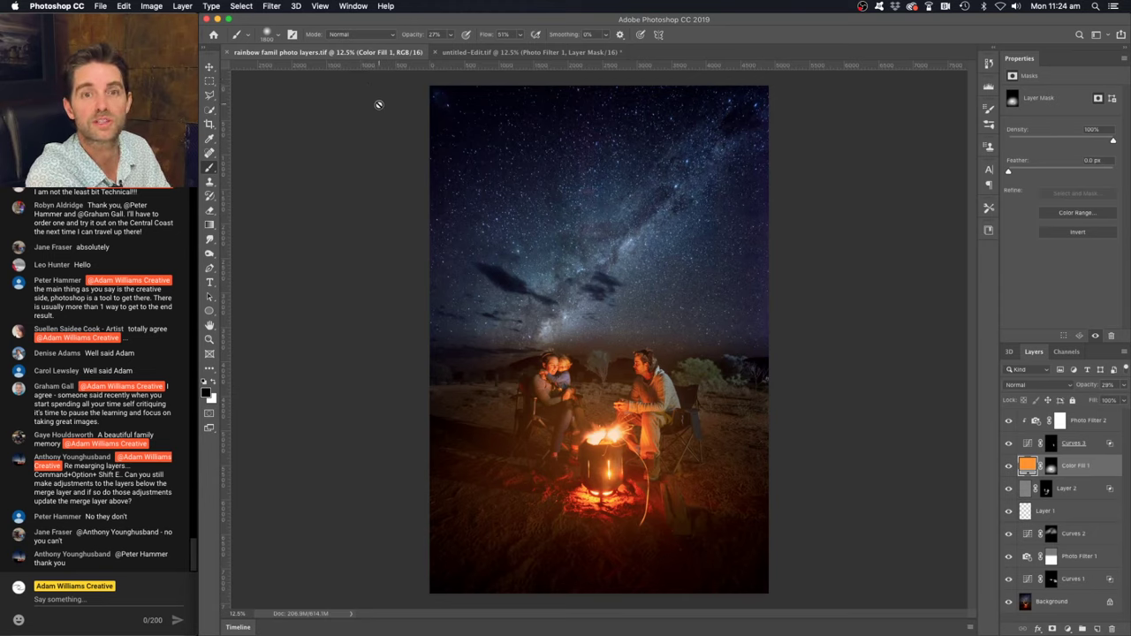
left_click(530, 52)
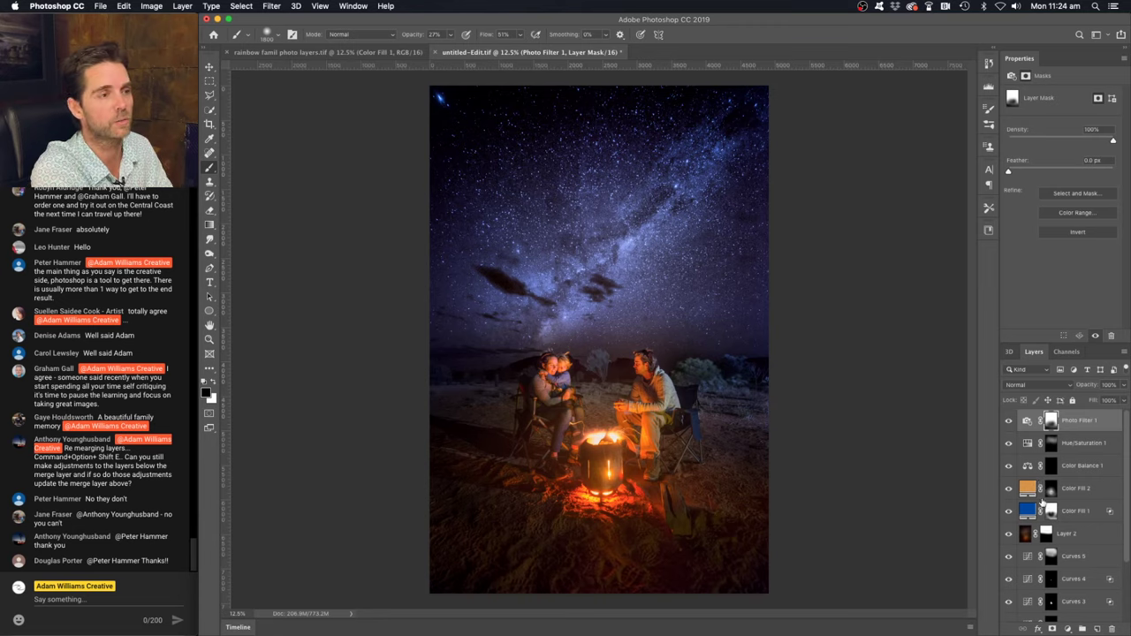
Add a new Solid Color fill layer with a purple colour
left_click(1069, 628)
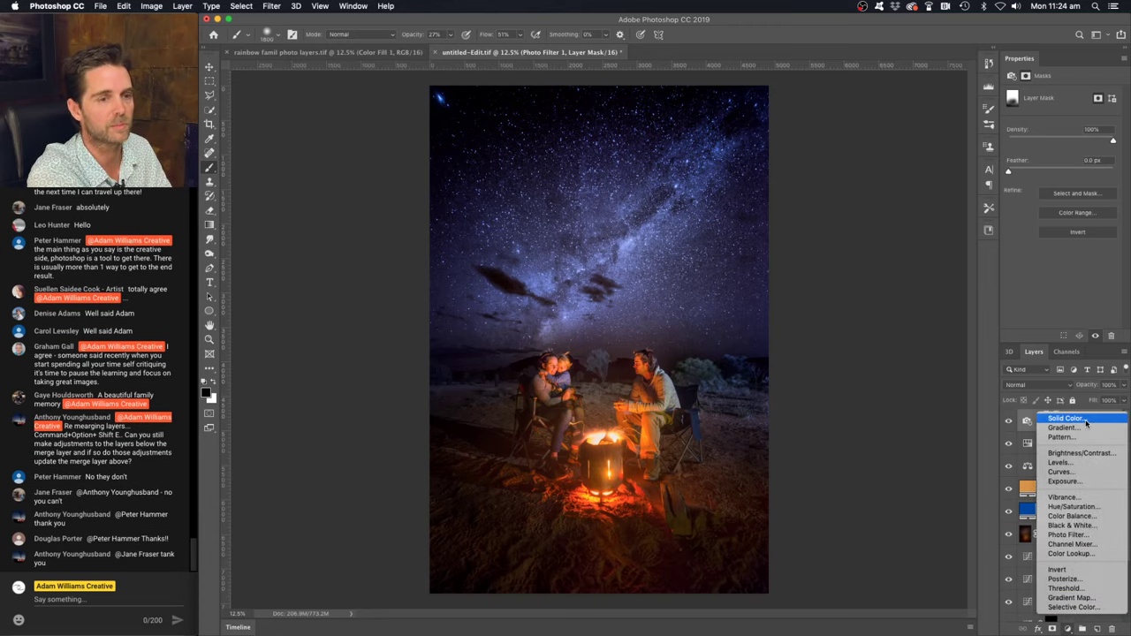
left_click(1065, 418)
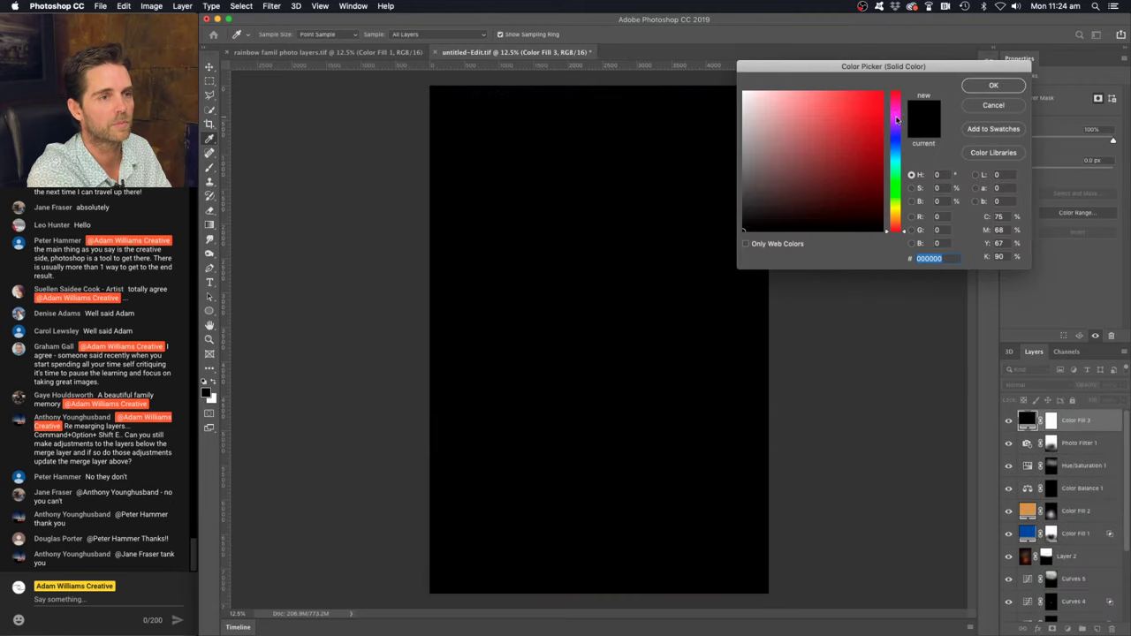
left_click(895, 119)
left_click(830, 152)
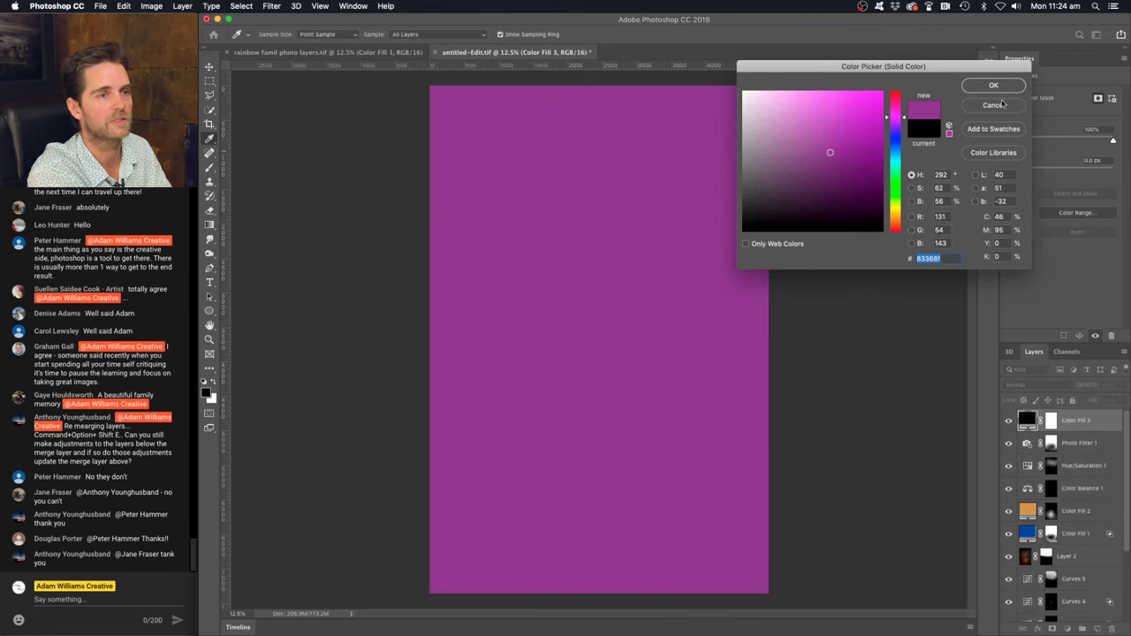
left_click(993, 85)
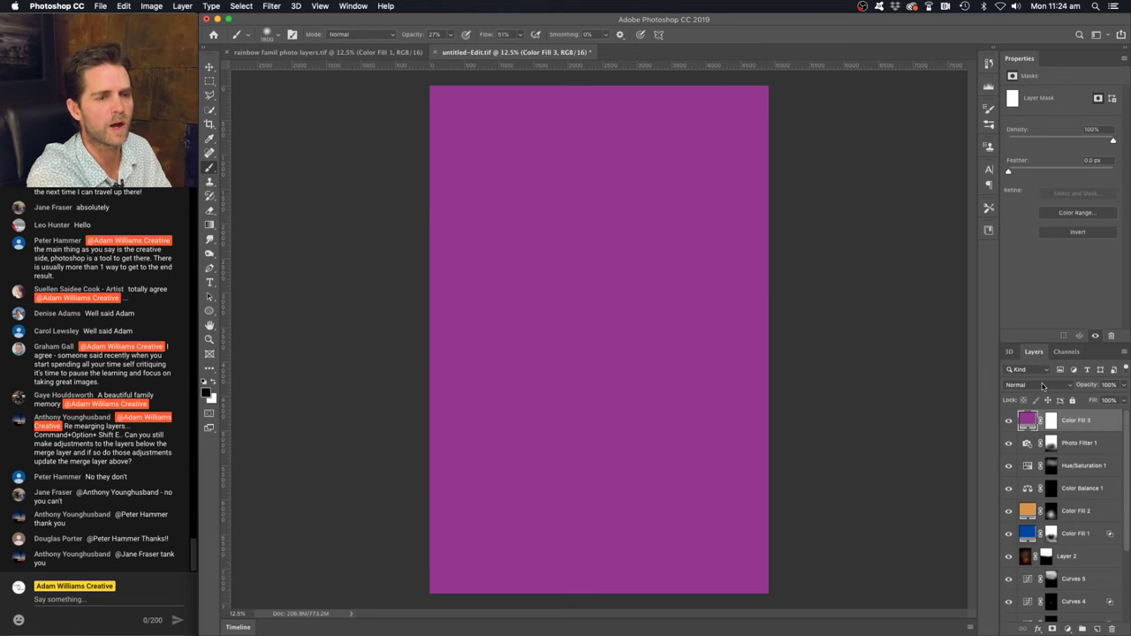
Set the purple fill's blend mode to Soft Light
left_click(1042, 386)
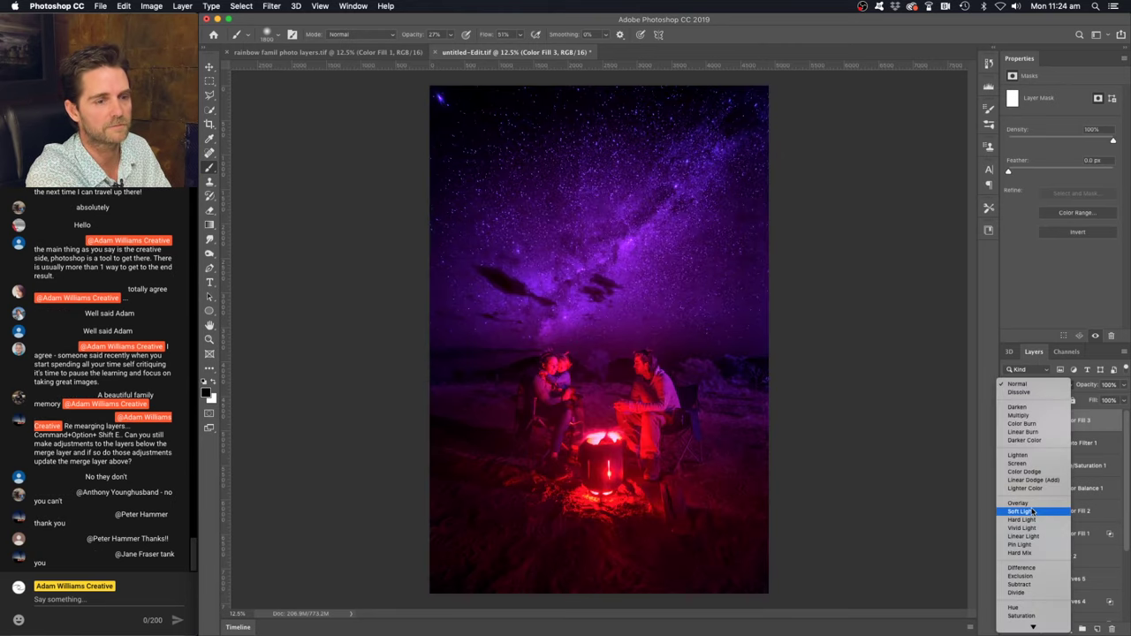
left_click(1032, 513)
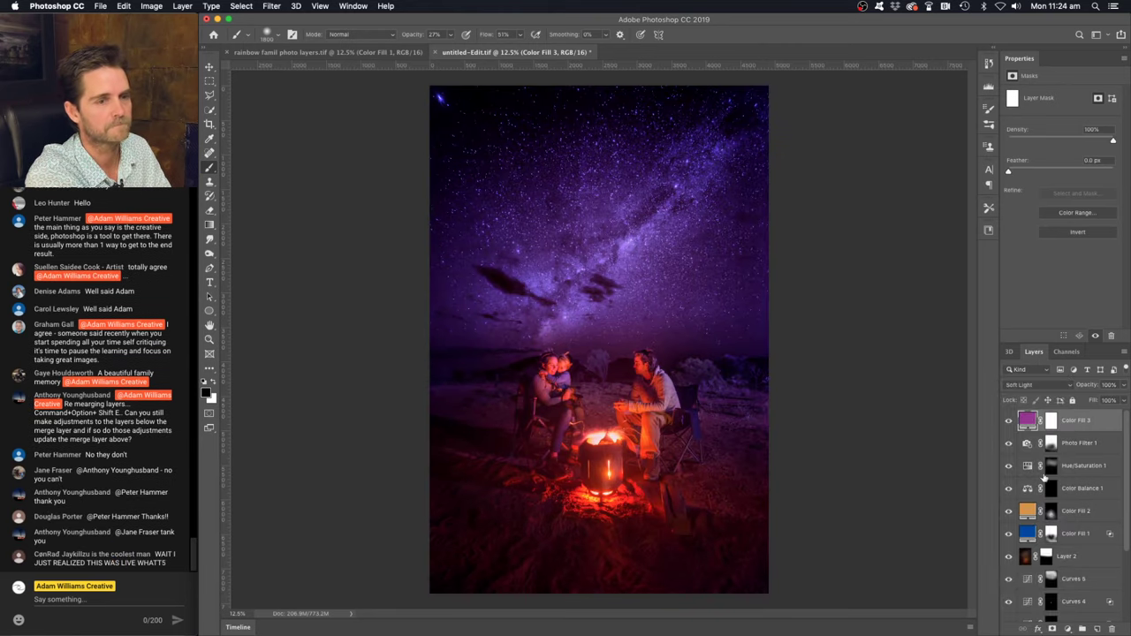
left_click(1034, 388)
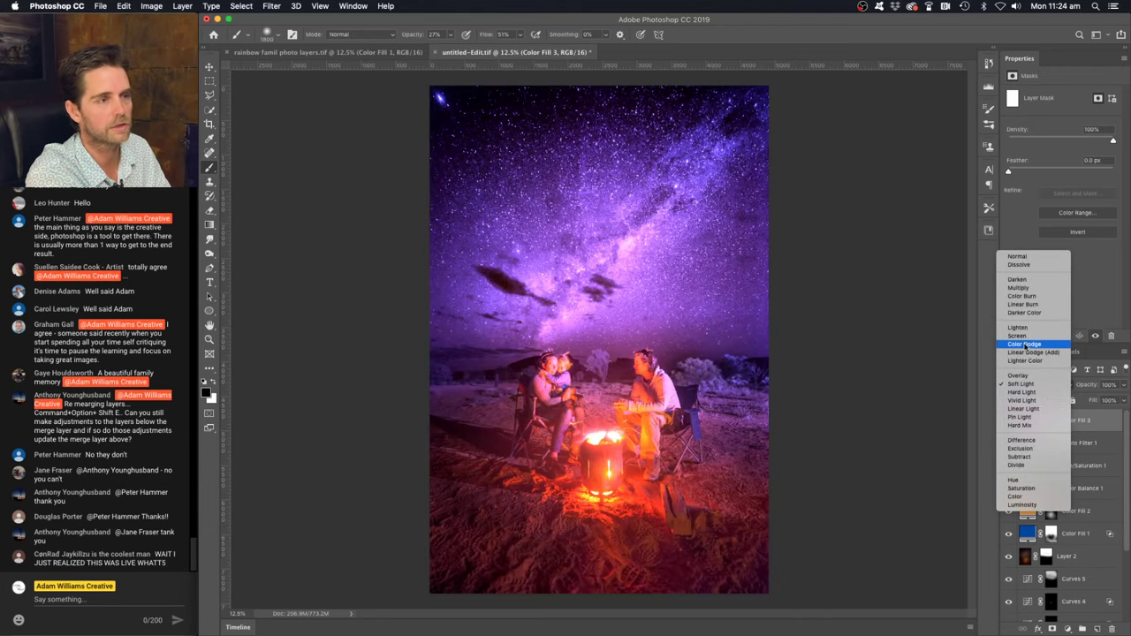
left_click(1034, 388)
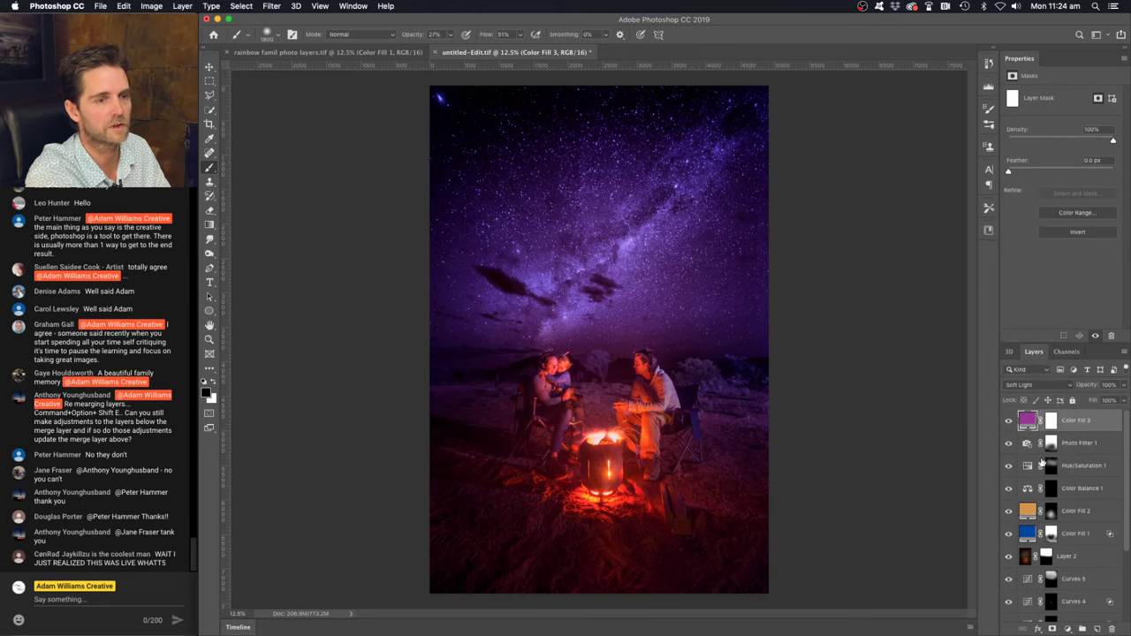
Refine the Color Fill 3 colour to #a951b6 and target its layer mask
double_click(1027, 421)
mouse_move(832, 142)
left_mouse_down()
mouse_move(820, 129)
mouse_move(847, 148)
mouse_move(848, 131)
mouse_move(833, 124)
left_mouse_up()
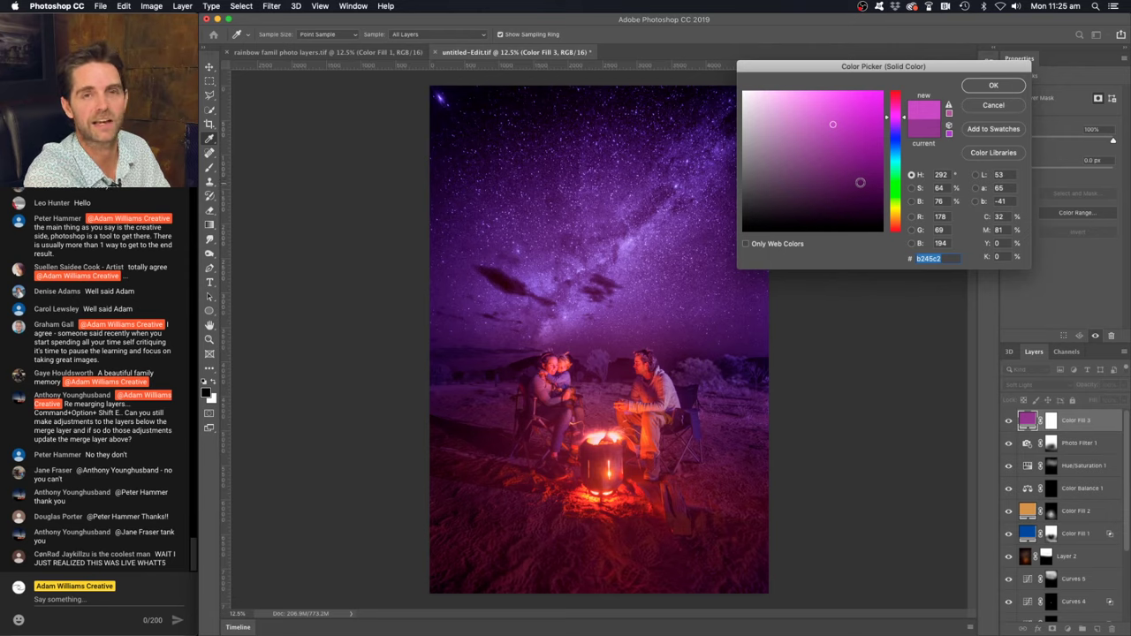
left_click(814, 121)
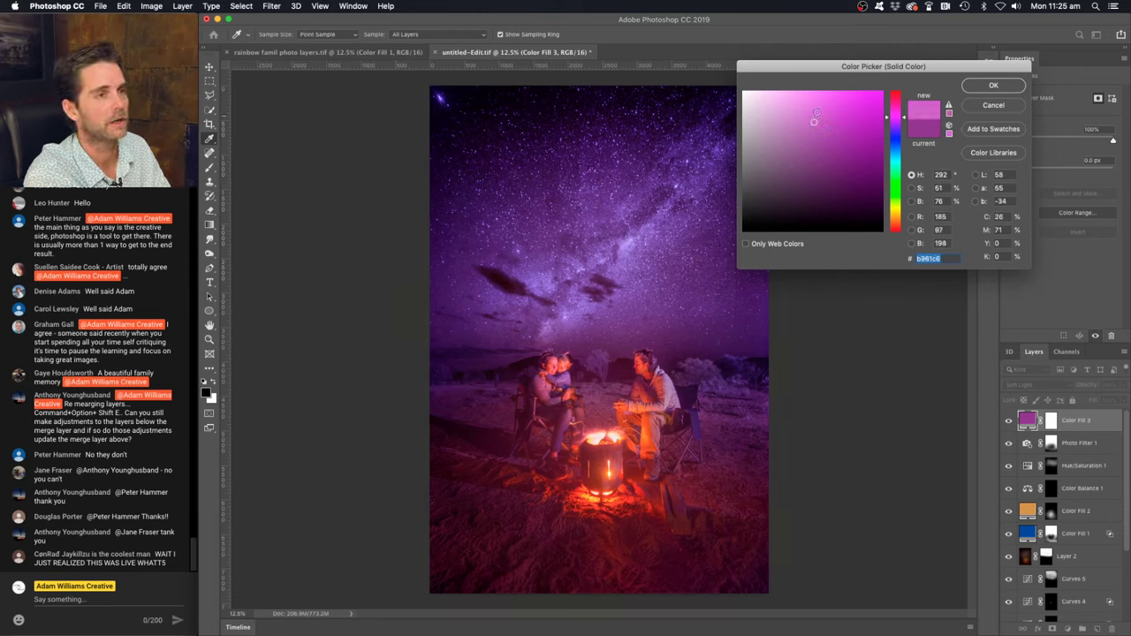
left_click(820, 131)
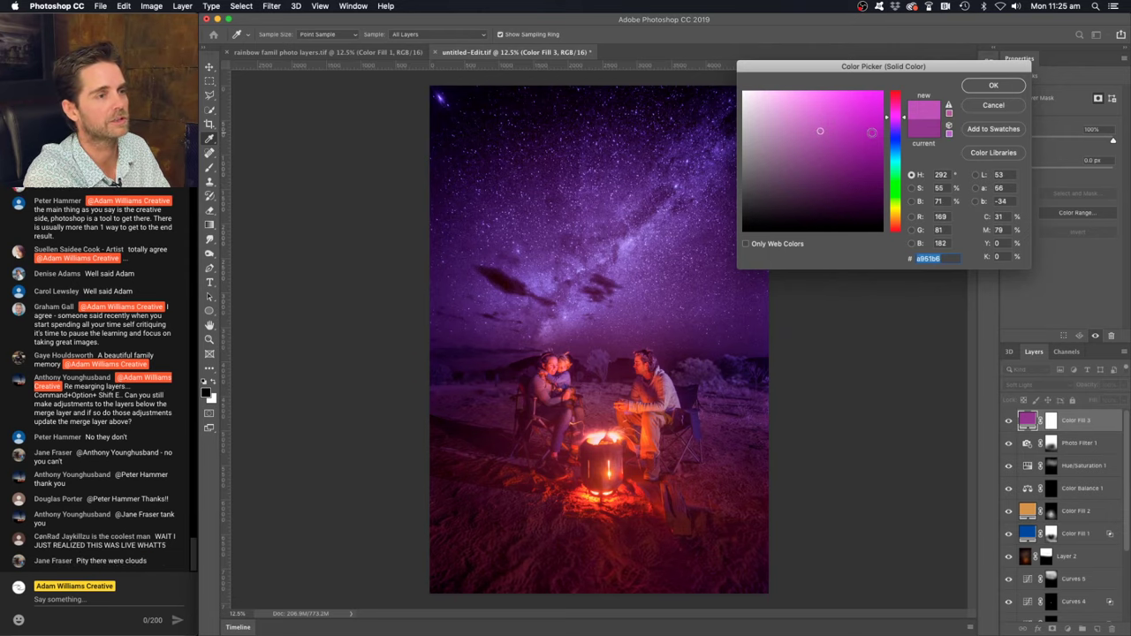
left_click(981, 87)
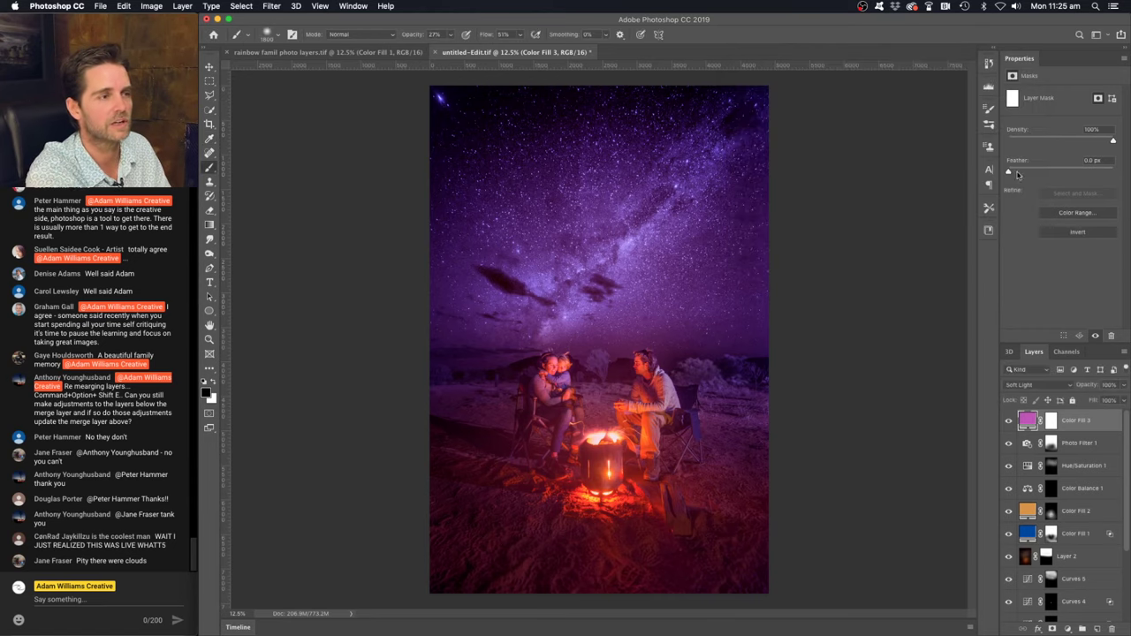
left_click(1052, 426)
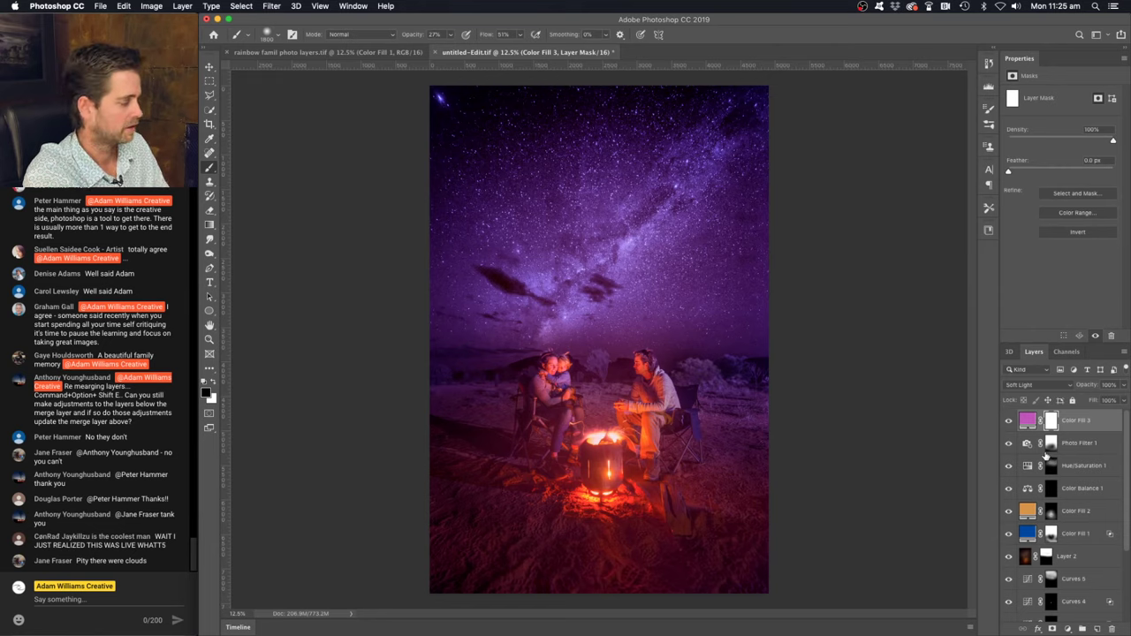
Invert the Color Fill 3 mask, then with a 19% opacity 2500 px brush, paint white across the upper sky
key("super+i")
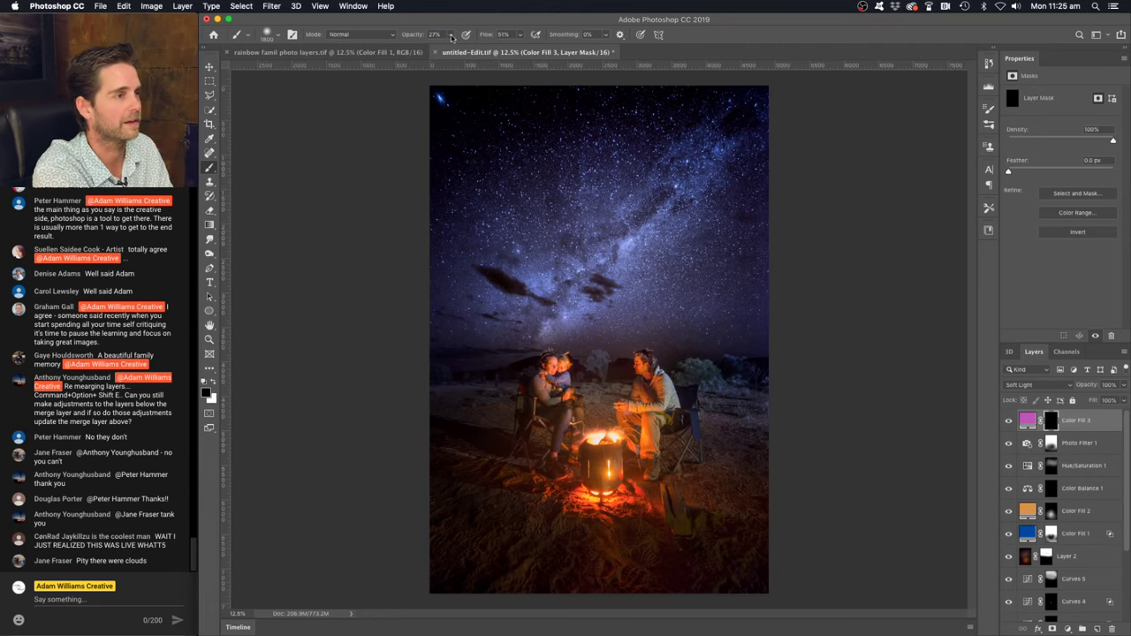
left_click_drag(451, 37, 445, 49)
key("bracketright")
key("bracketright")
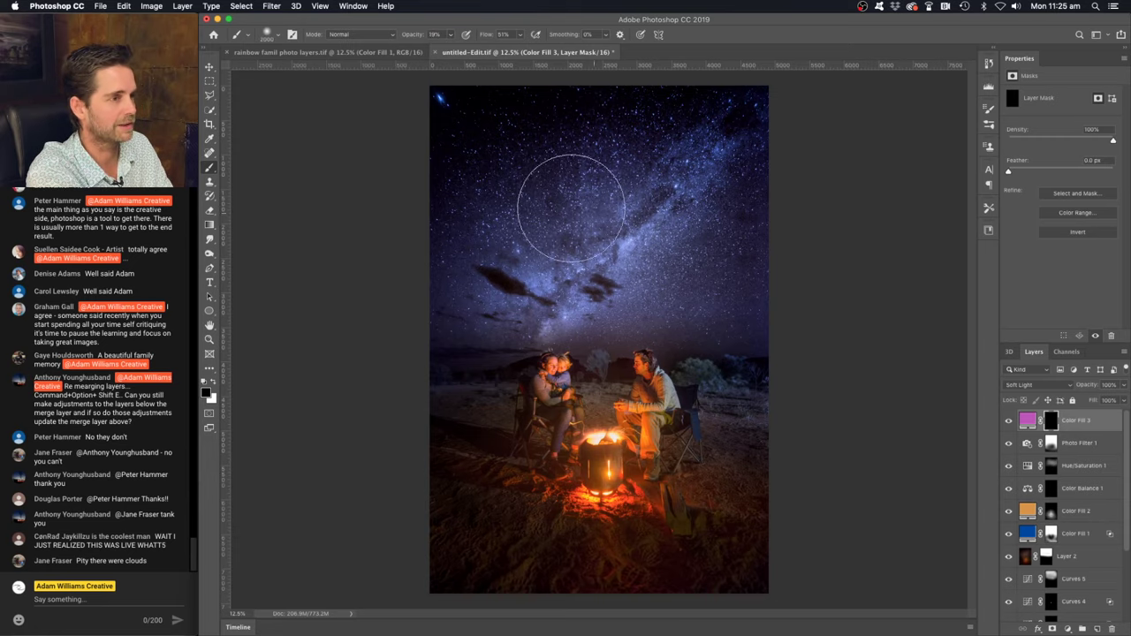
key("bracketright")
key("bracketright")
key("bracketright")
key("bracketright")
key("bracketright")
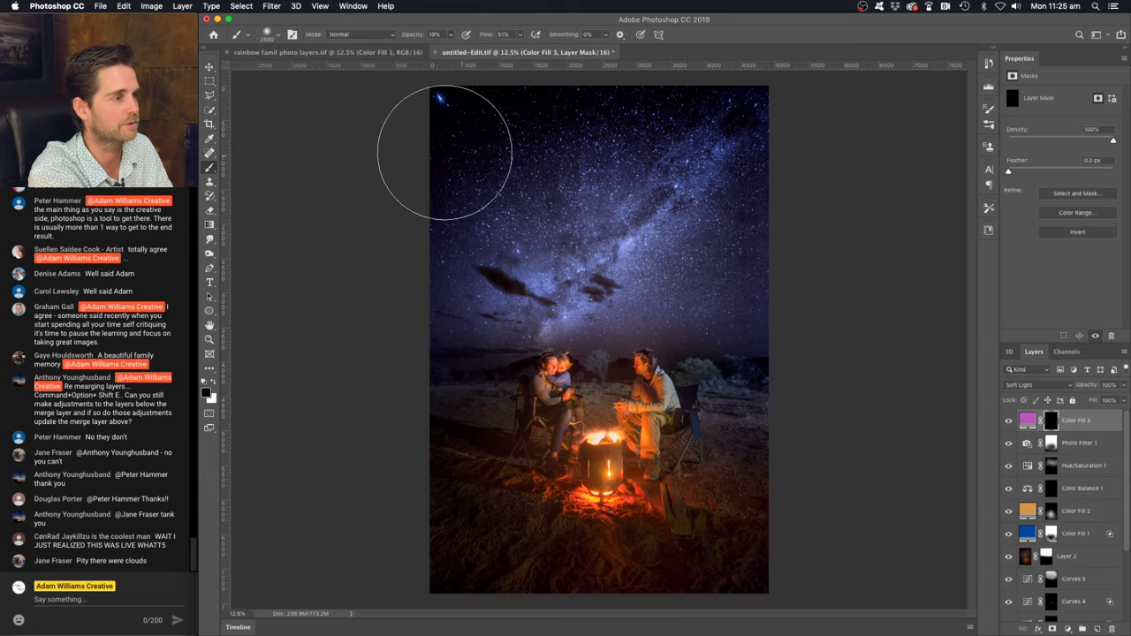
key("x")
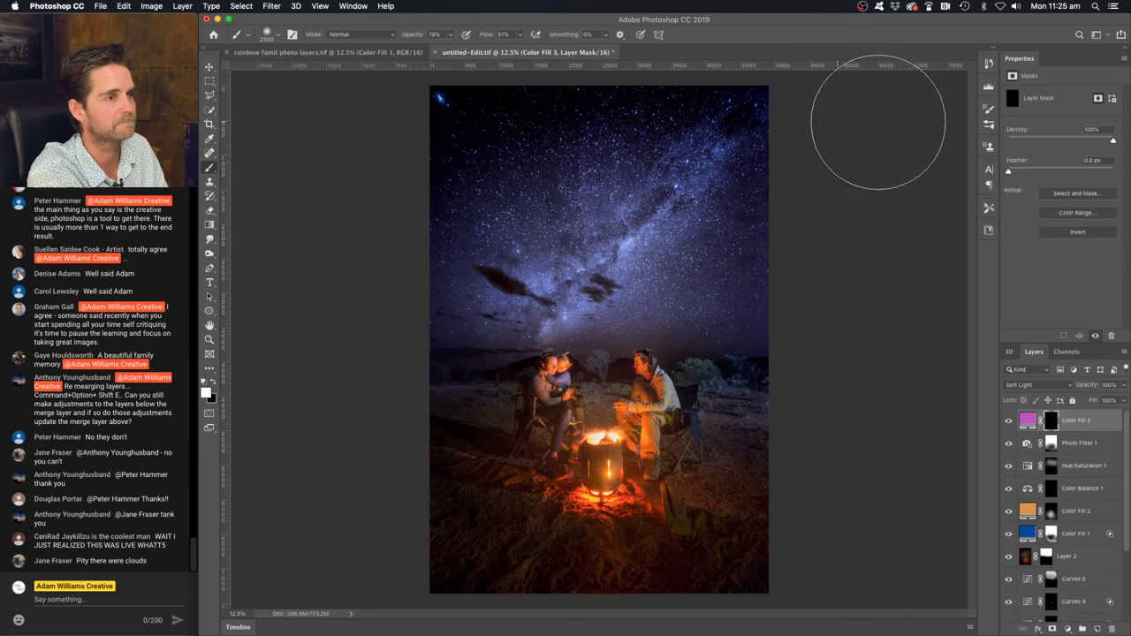
left_click_drag(392, 135, 871, 103)
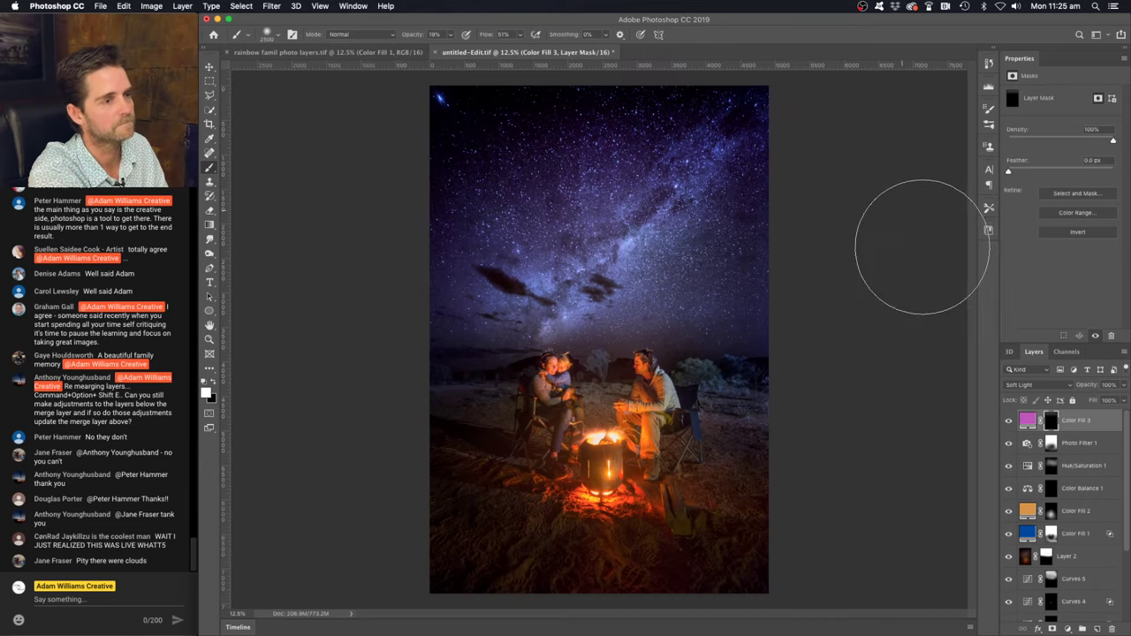
Check the image edges, then softly paint black over part of the sky on the mask
key("super+minus")
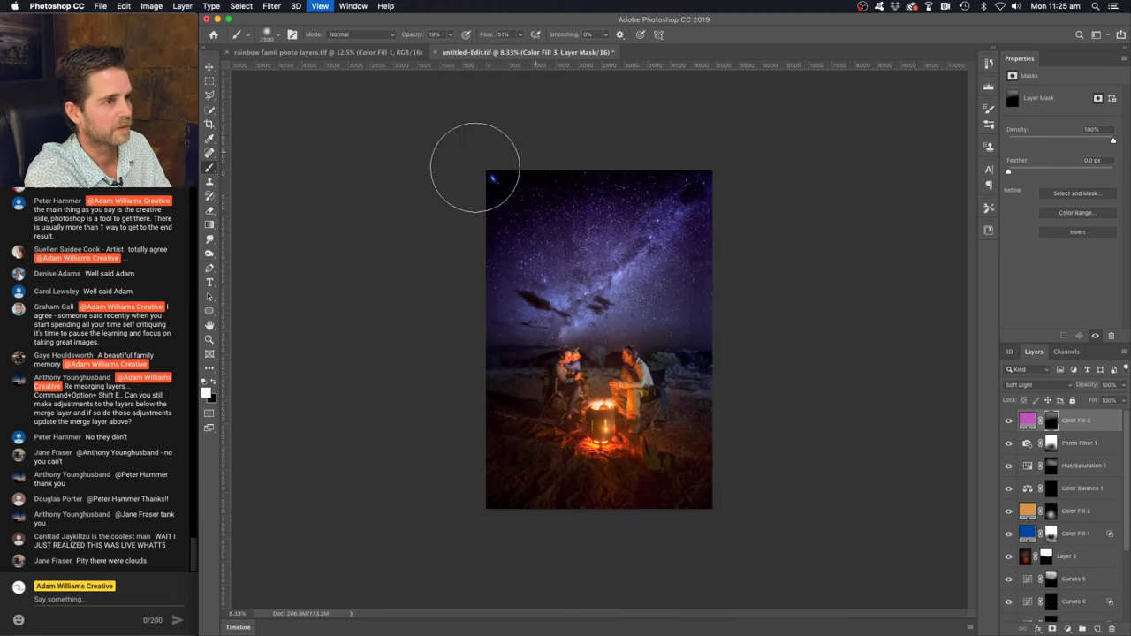
key("super+plus")
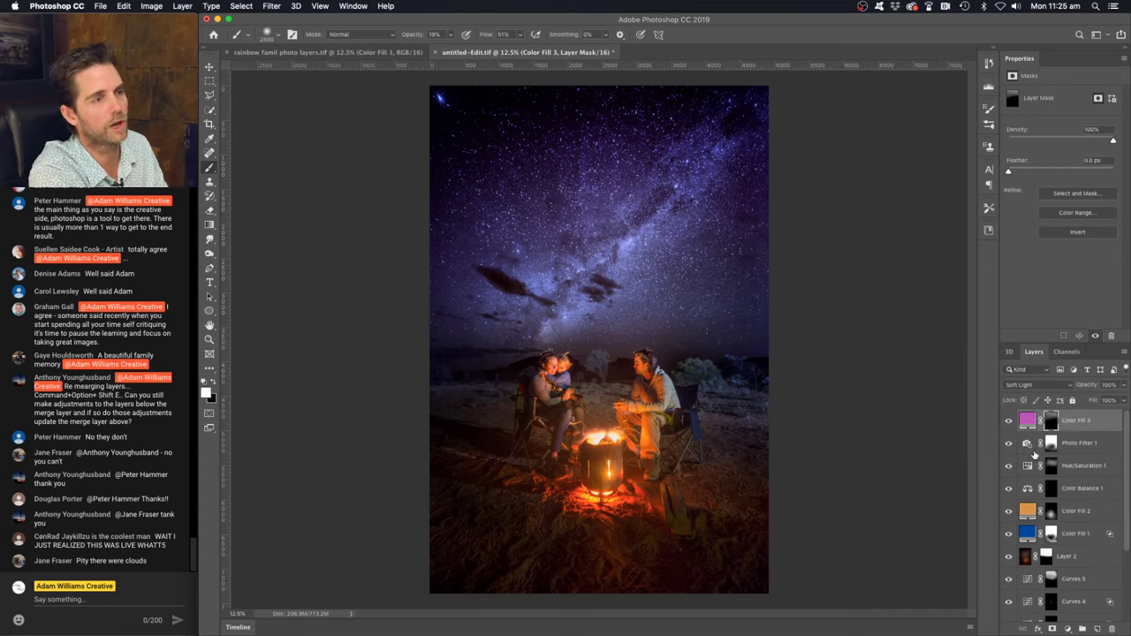
key("x")
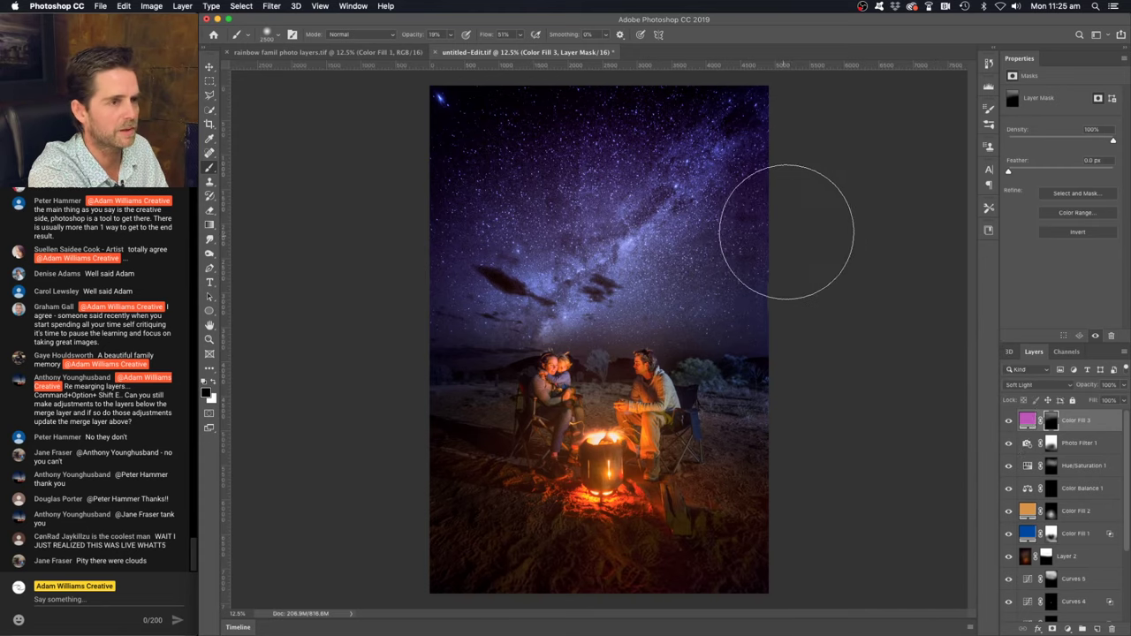
mouse_move(786, 232)
left_mouse_down()
mouse_move(485, 228)
mouse_move(786, 204)
mouse_move(608, 185)
mouse_move(517, 197)
mouse_move(842, 242)
mouse_move(801, 219)
left_mouse_up()
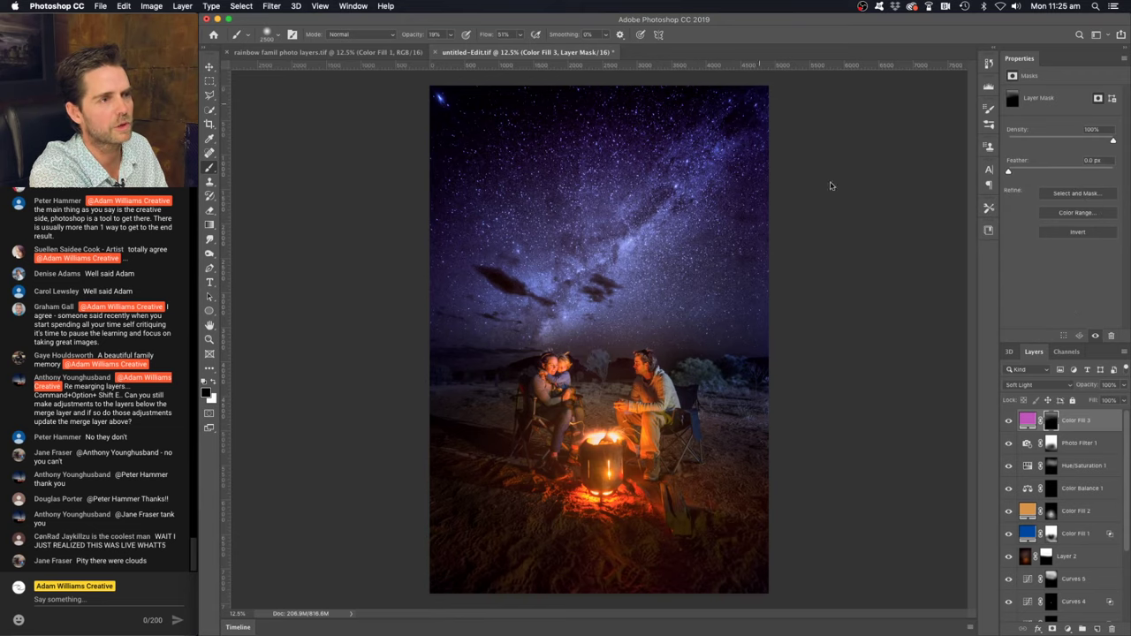
left_click(1067, 628)
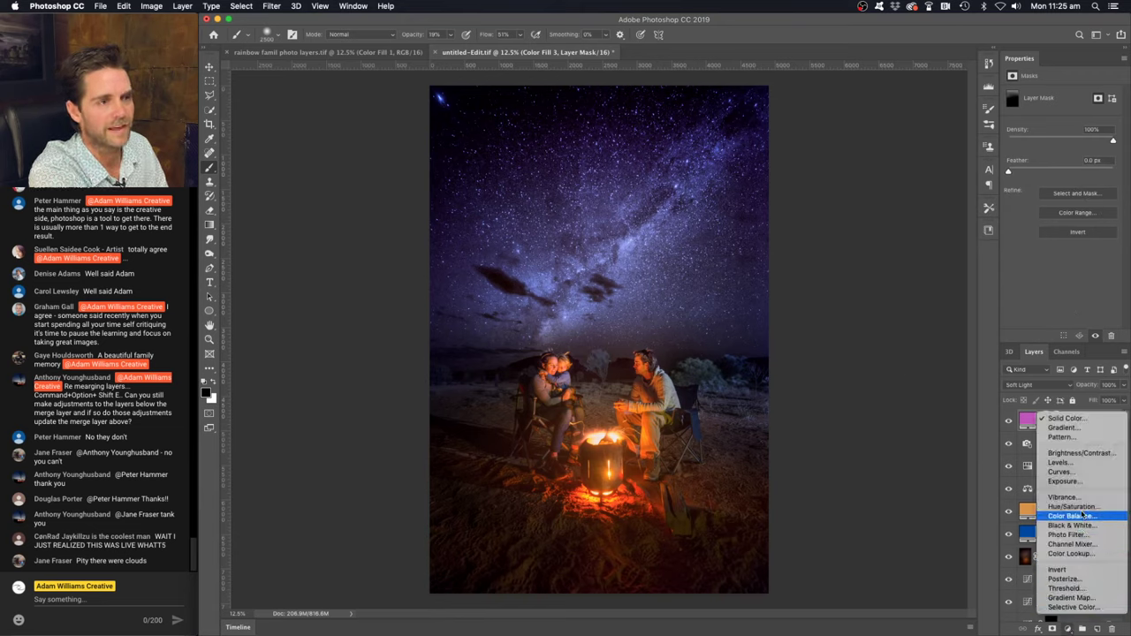
Add Curves 6 with the black point lifted to output 21 and a black mask, with white as foreground
left_click(1079, 475)
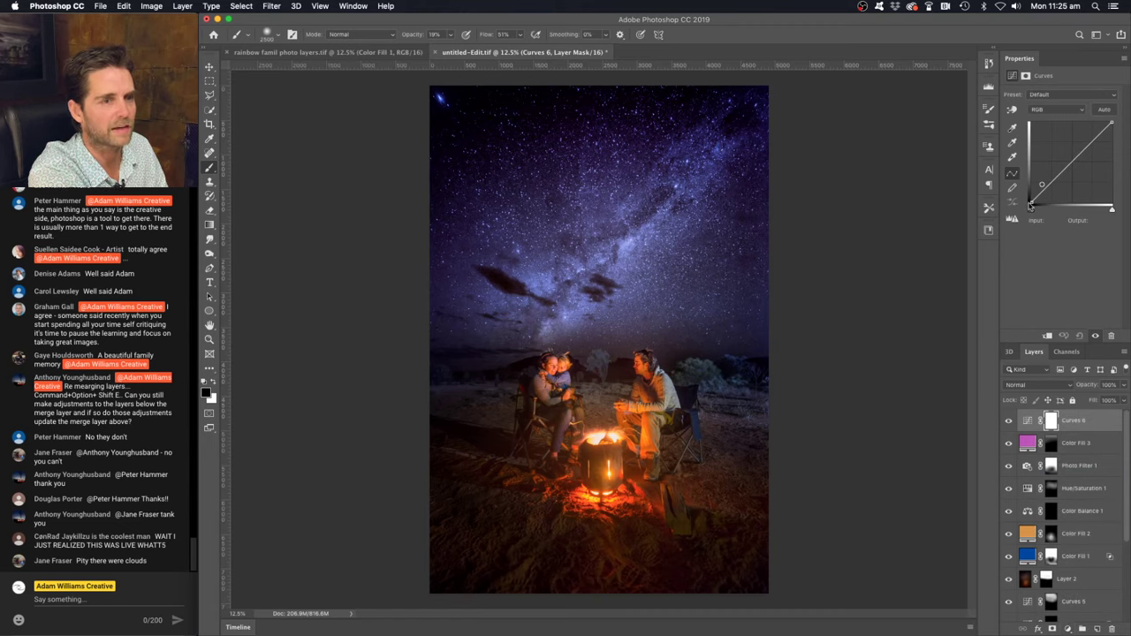
left_click_drag(1030, 206, 1028, 196)
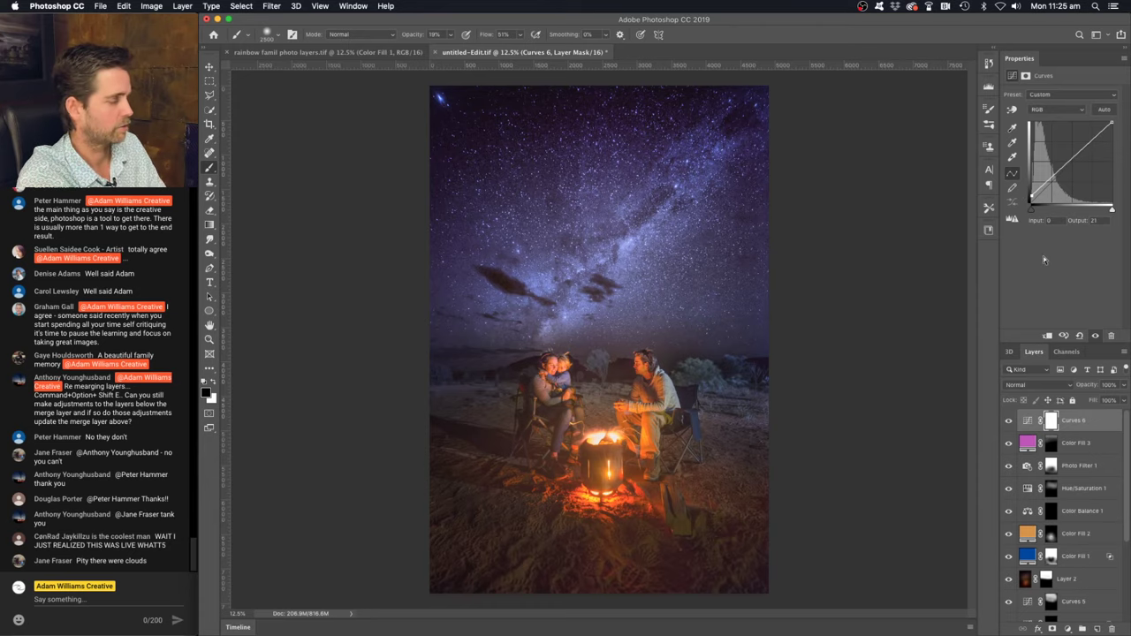
key("super+i")
key("super+minus")
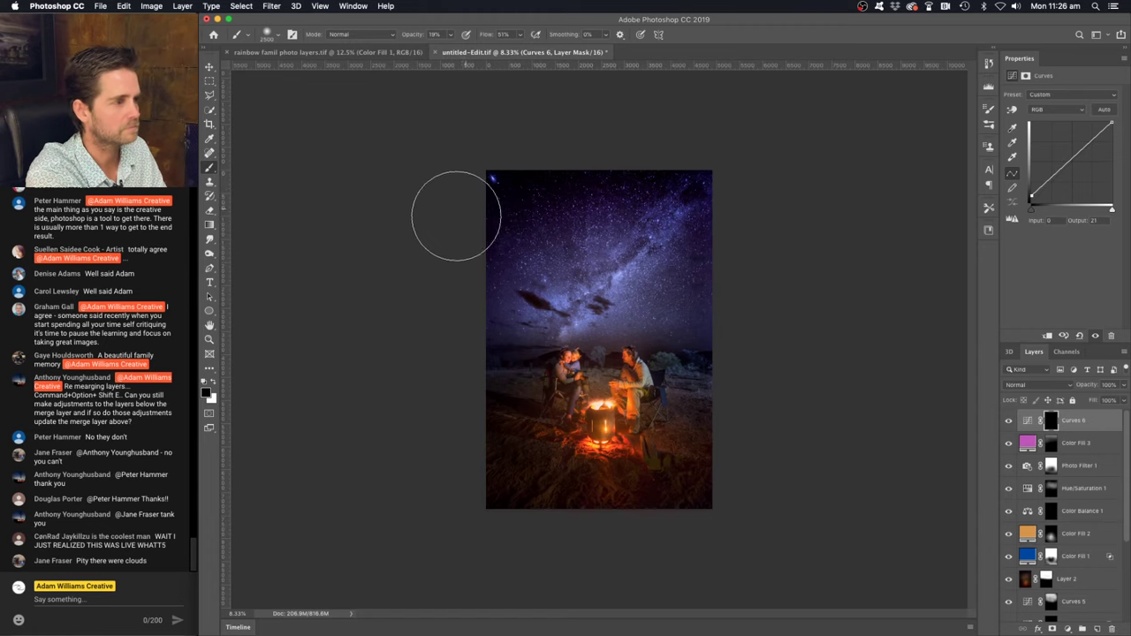
key("x")
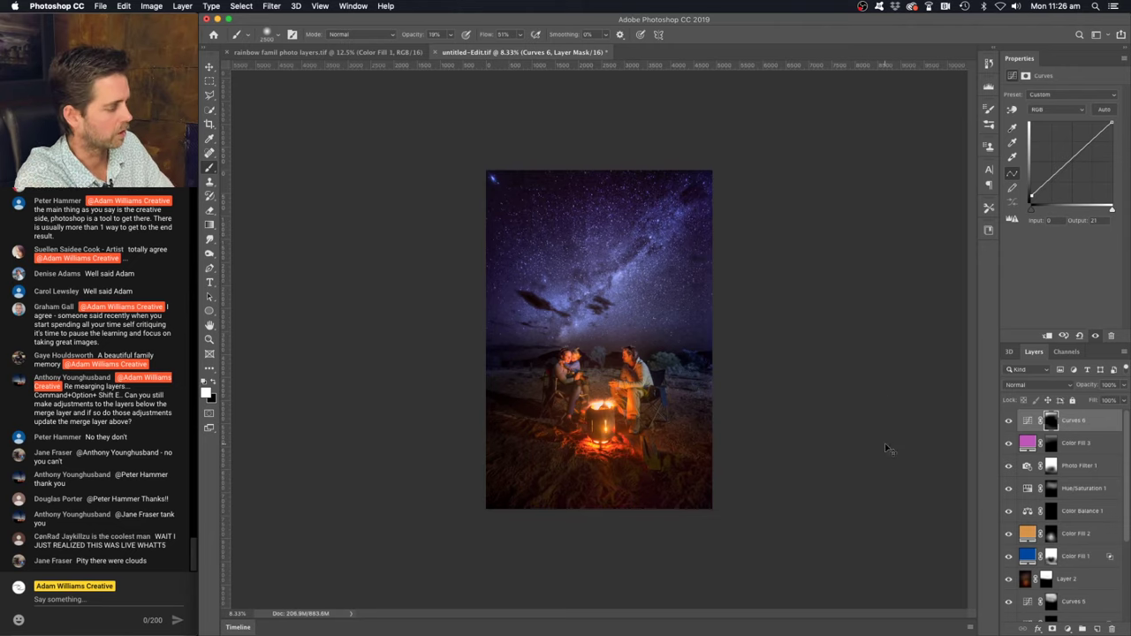
key("super+plus")
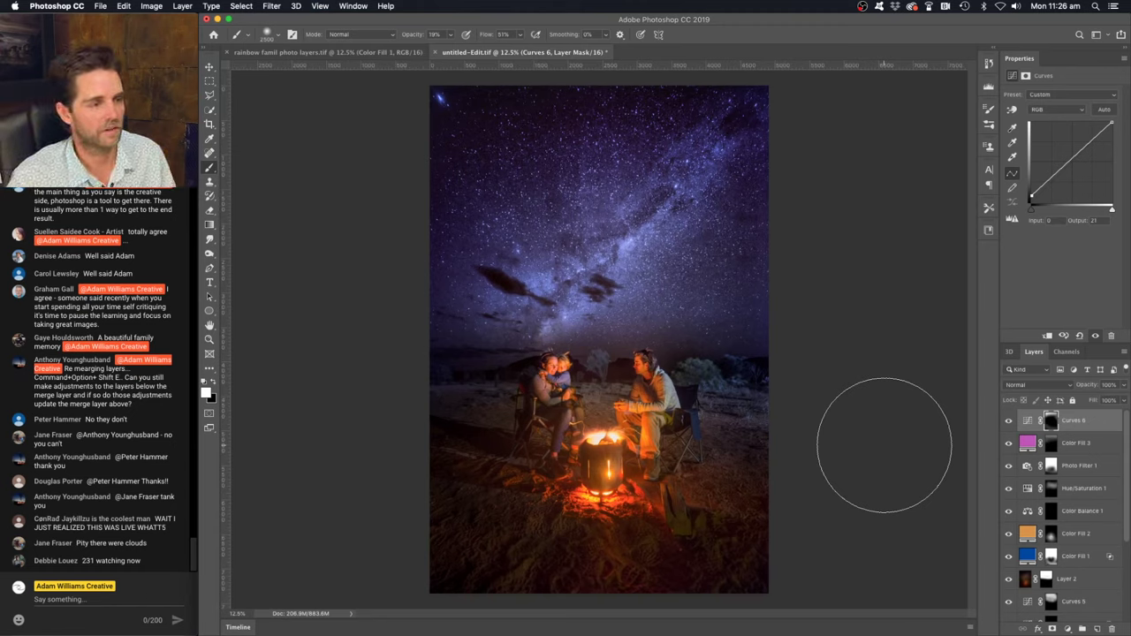
Switch repeatedly between the original Background alone and all edited layers to compare before and after
scroll(1016, 583, "down", 5)
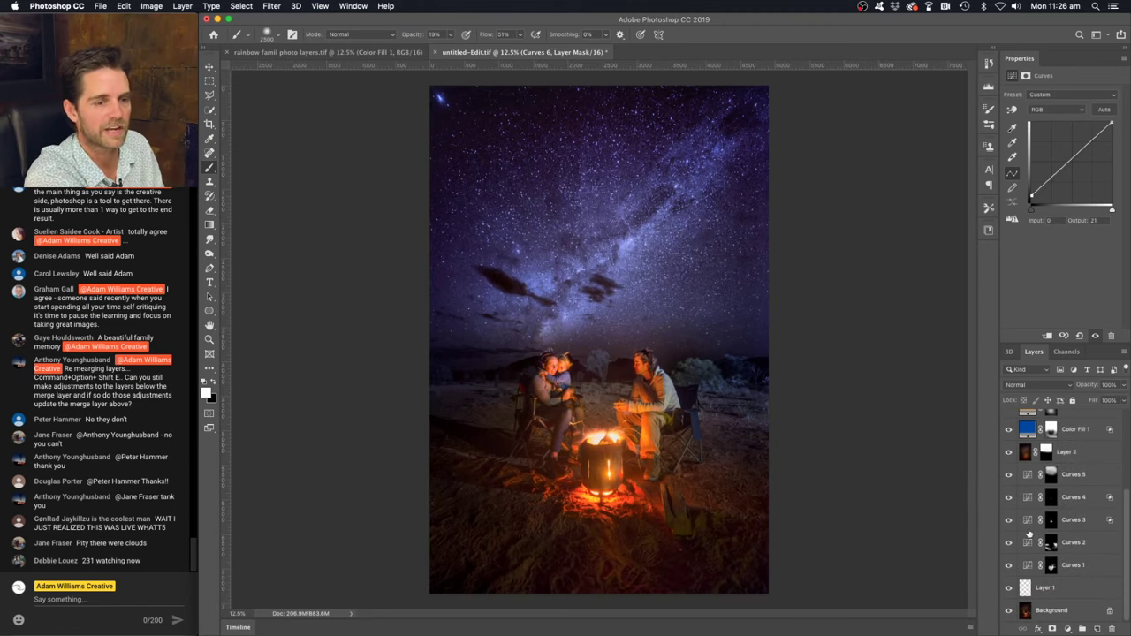
left_click(1010, 614, "alt")
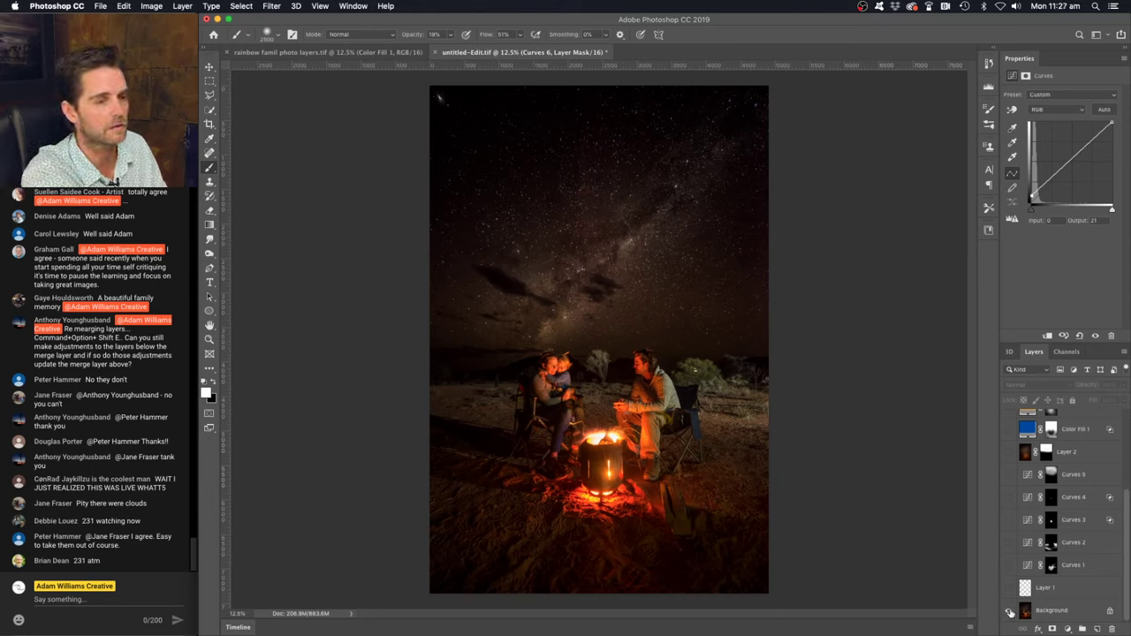
left_click(1009, 612, "alt")
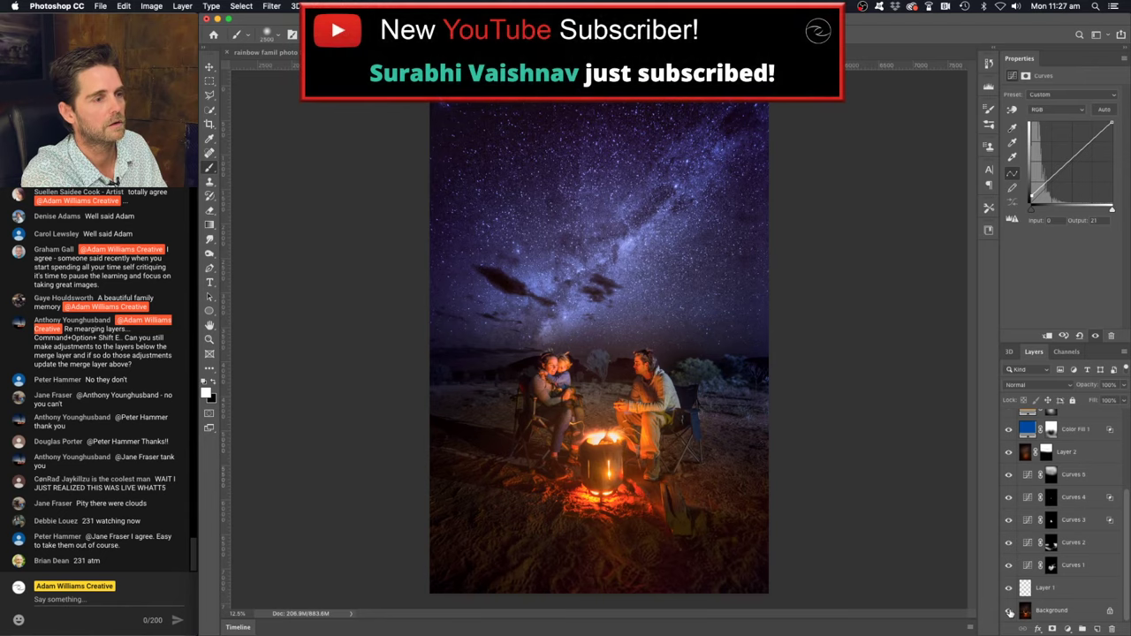
left_click(1009, 611, "alt")
left_click(1010, 611, "alt")
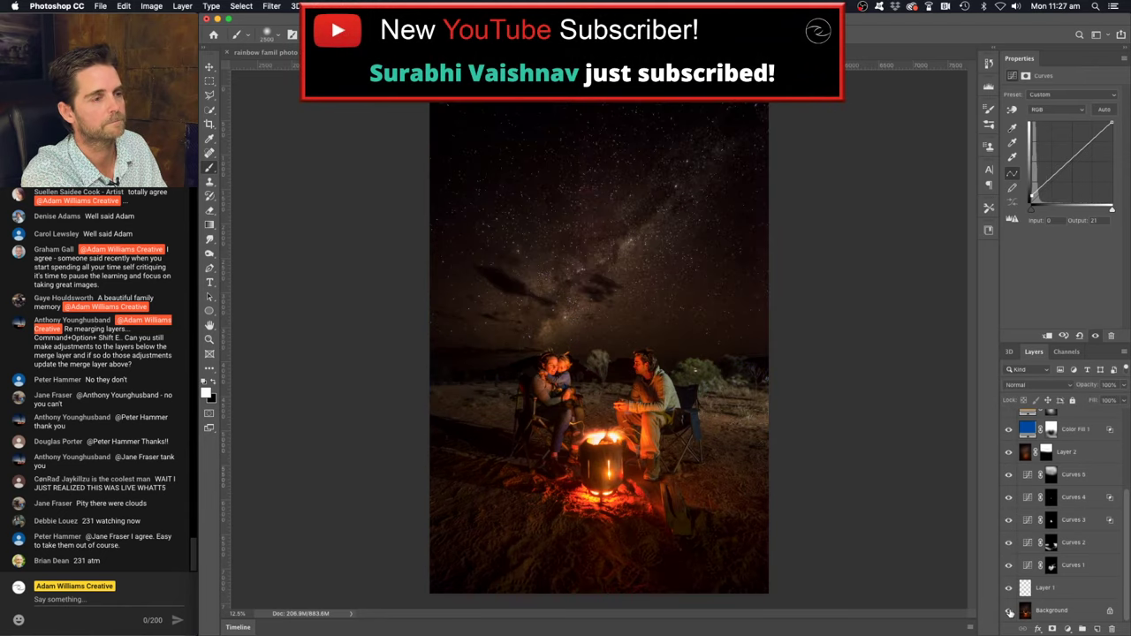
left_click(1010, 611, "alt")
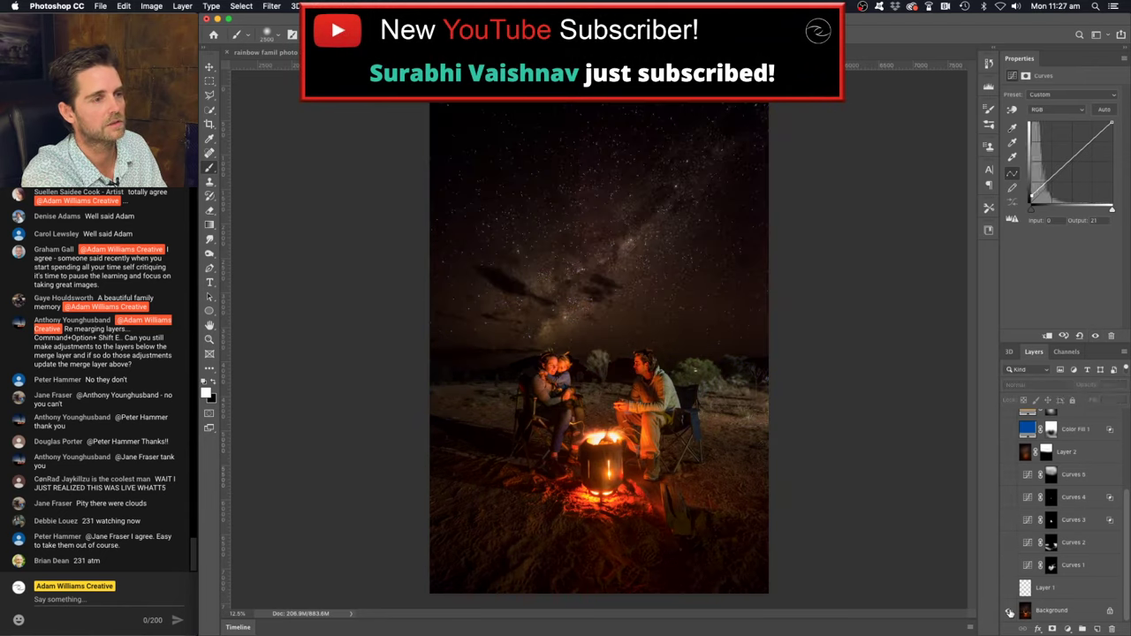
left_click(1009, 611, "alt")
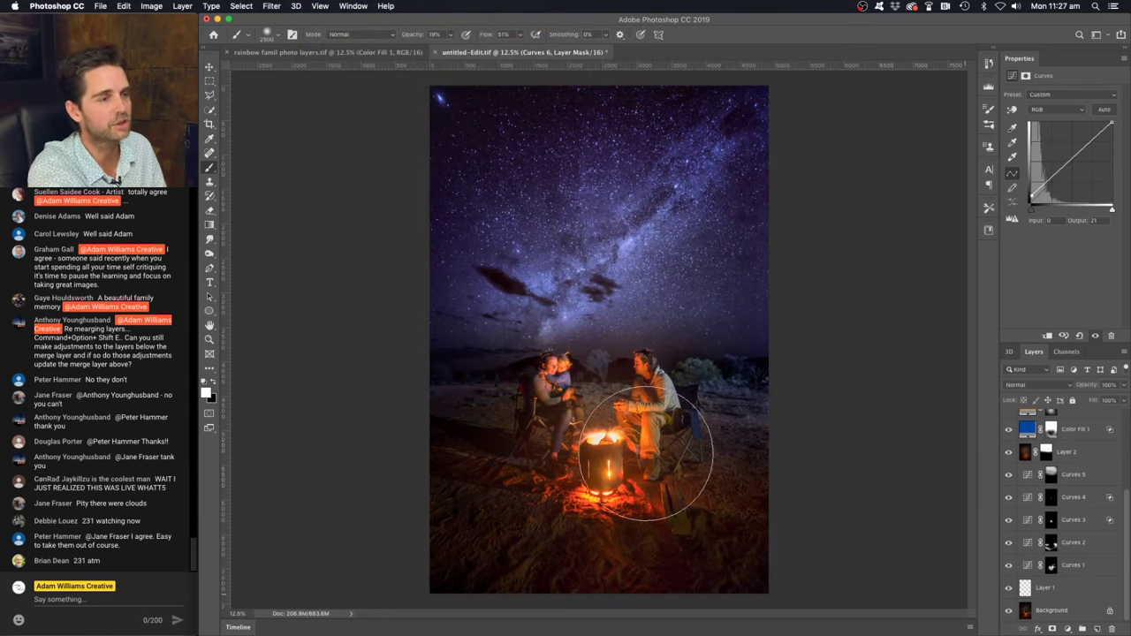
left_click(1067, 628)
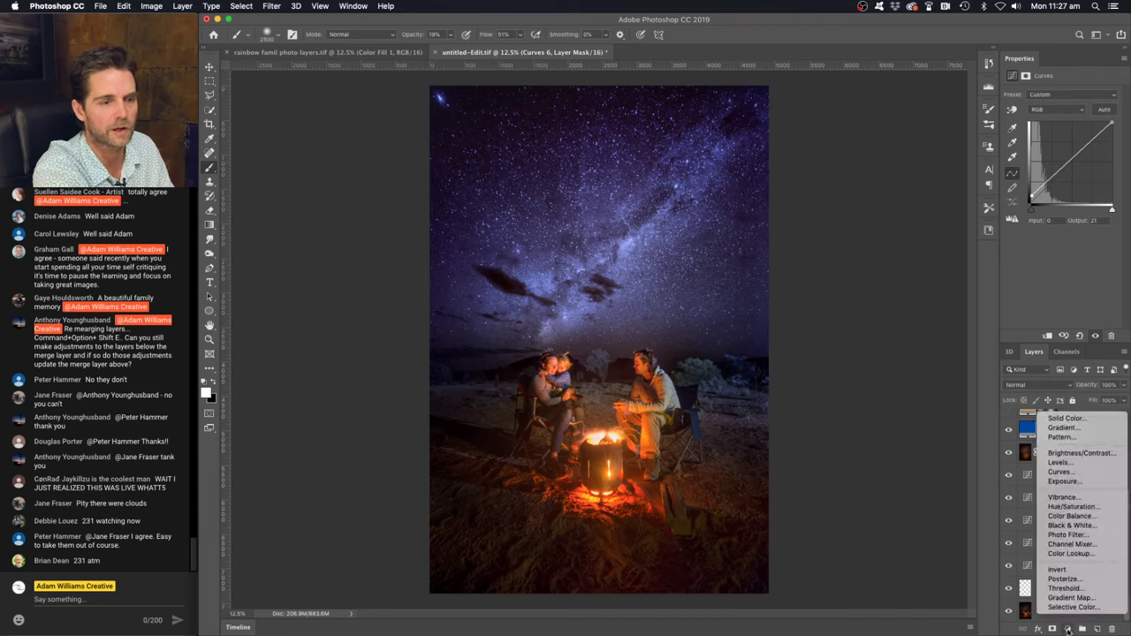
Add a Photo Filter adjustment layer from the adjustment layer list
left_click(972, 471)
scroll(1057, 503, "up", 3)
left_click(1067, 628)
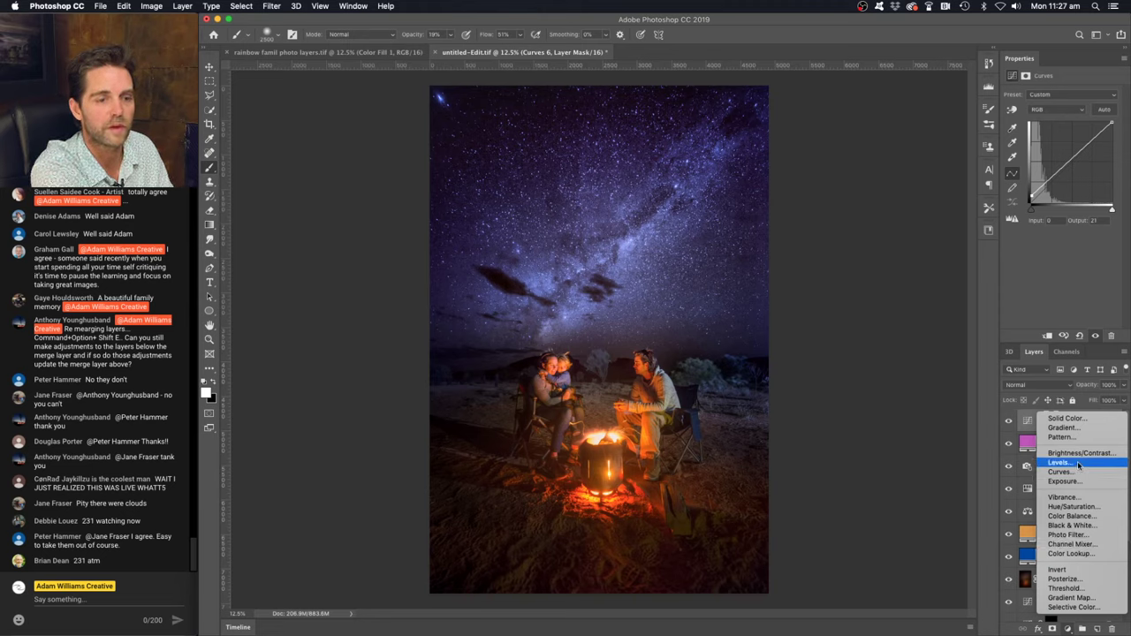
left_click(1085, 534)
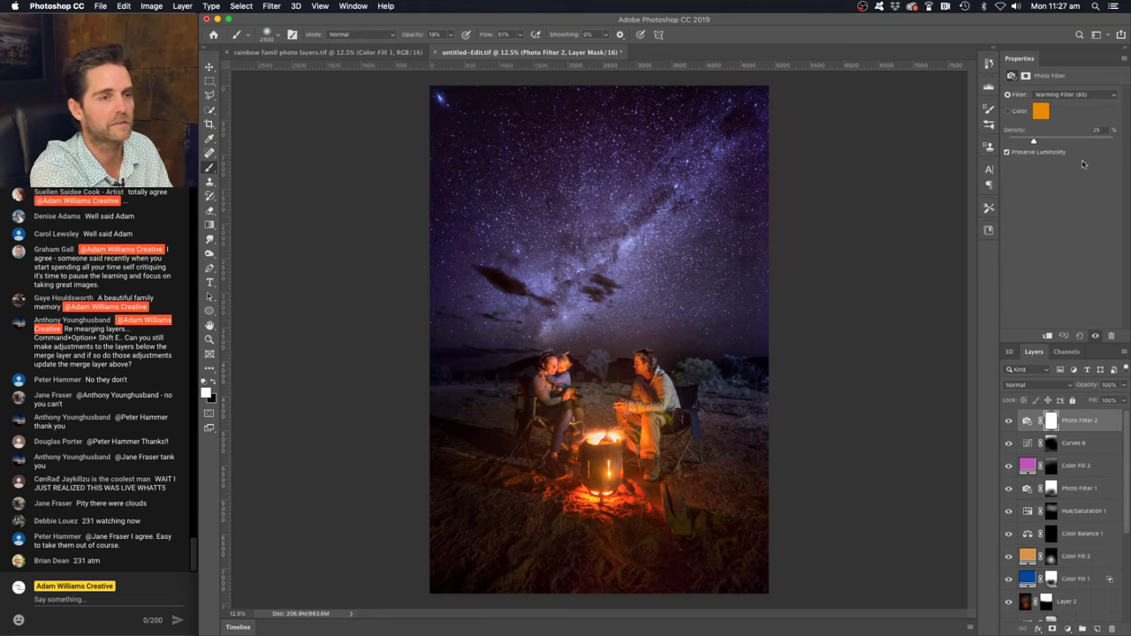
Try the Warming Filter 81, LBA and 85 tints, settling on Warming Filter (LBA) at 45% density
left_click(1075, 99)
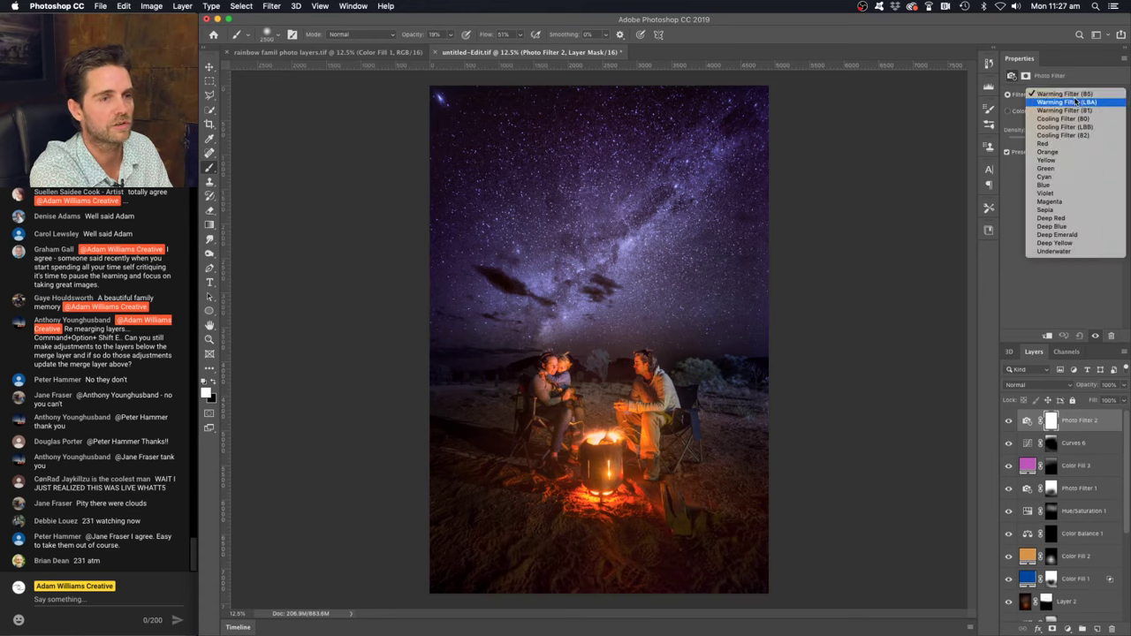
left_click(1076, 109)
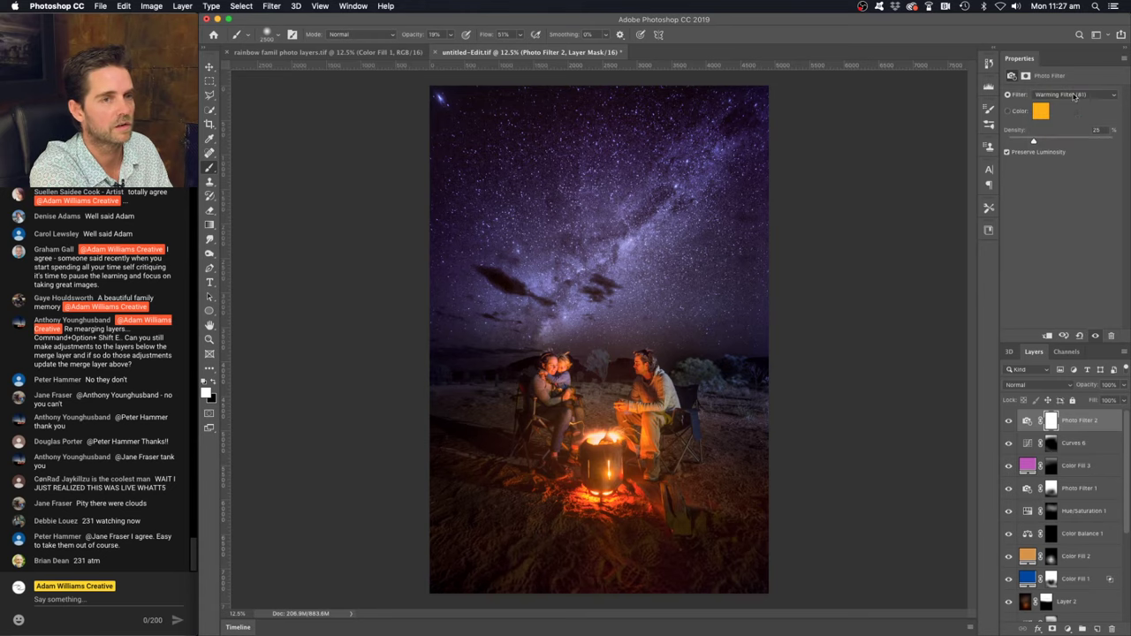
left_click(1074, 95)
left_click(1073, 91)
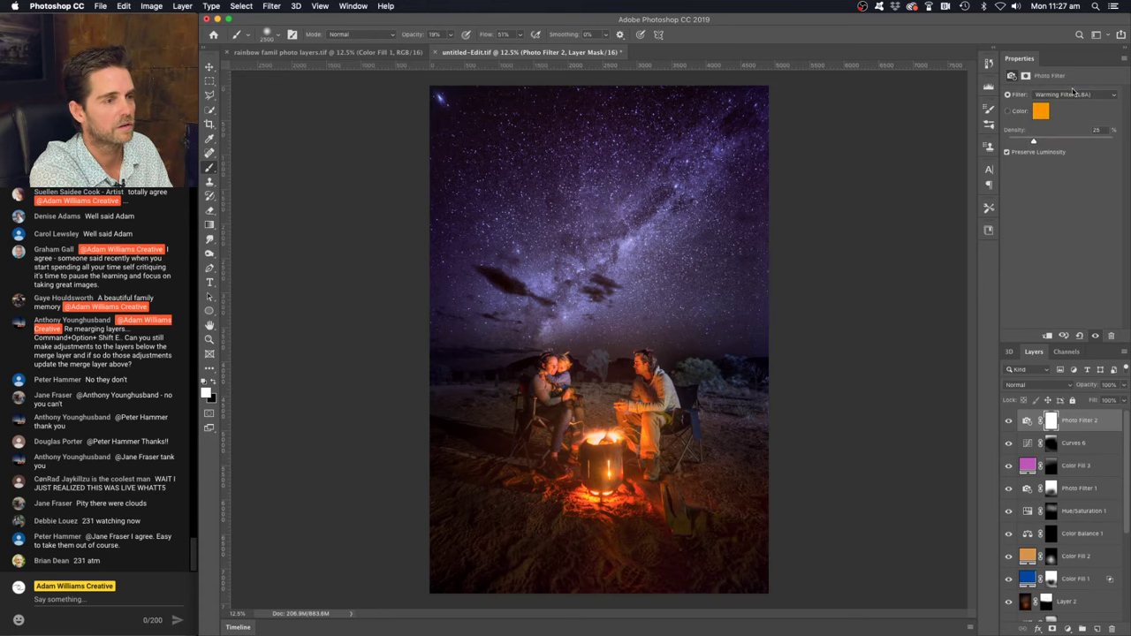
left_click(1074, 93)
left_click(1076, 89)
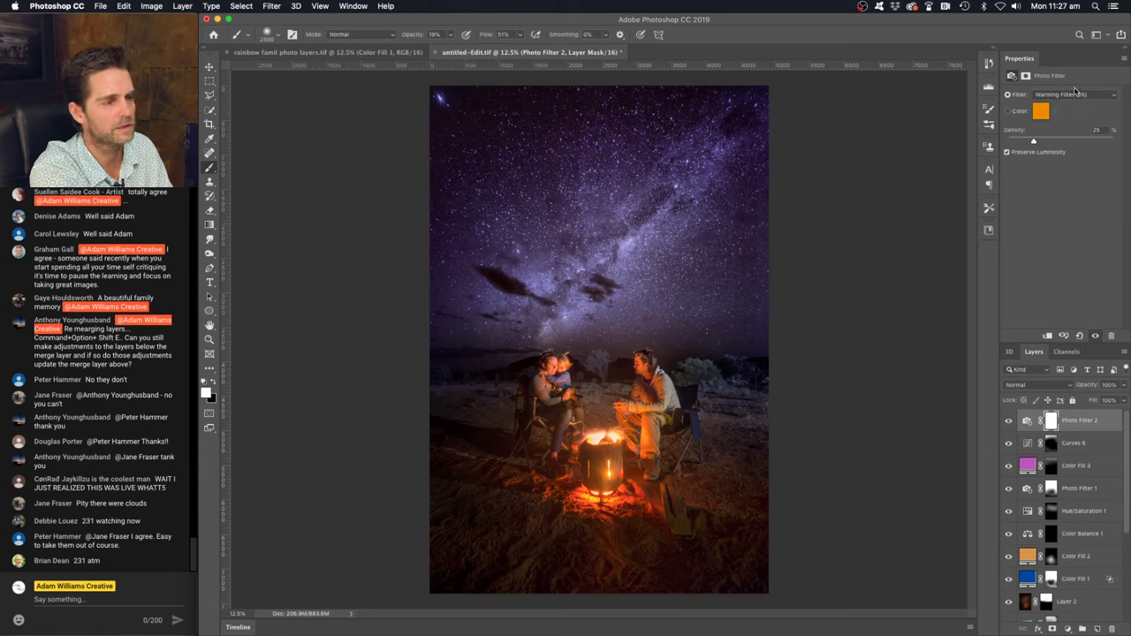
left_click(1077, 95)
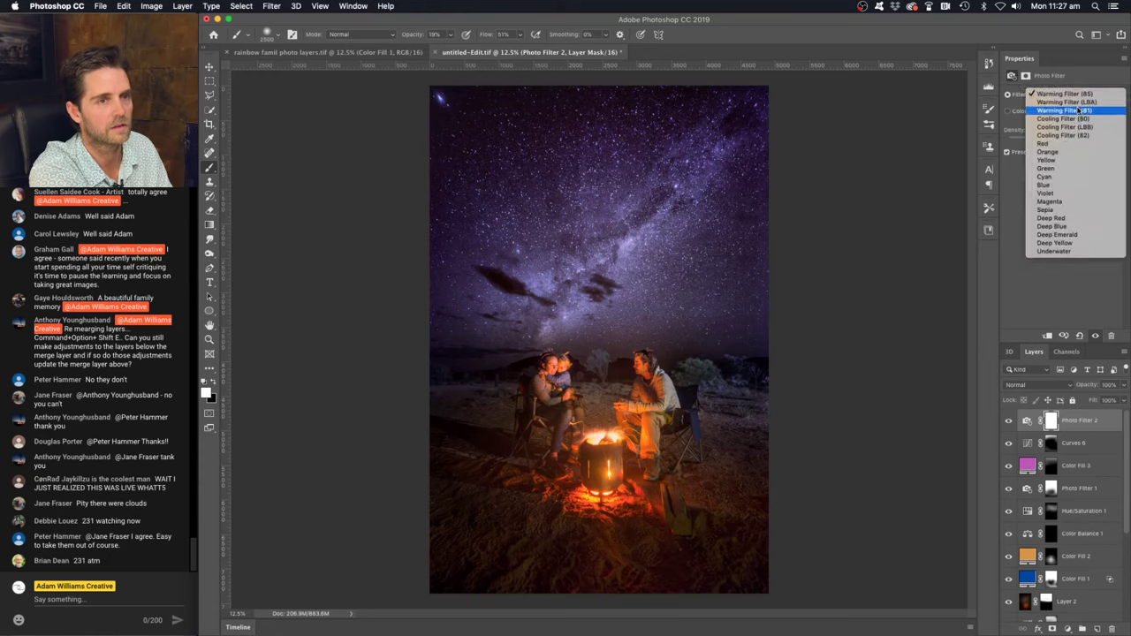
left_click(1078, 110)
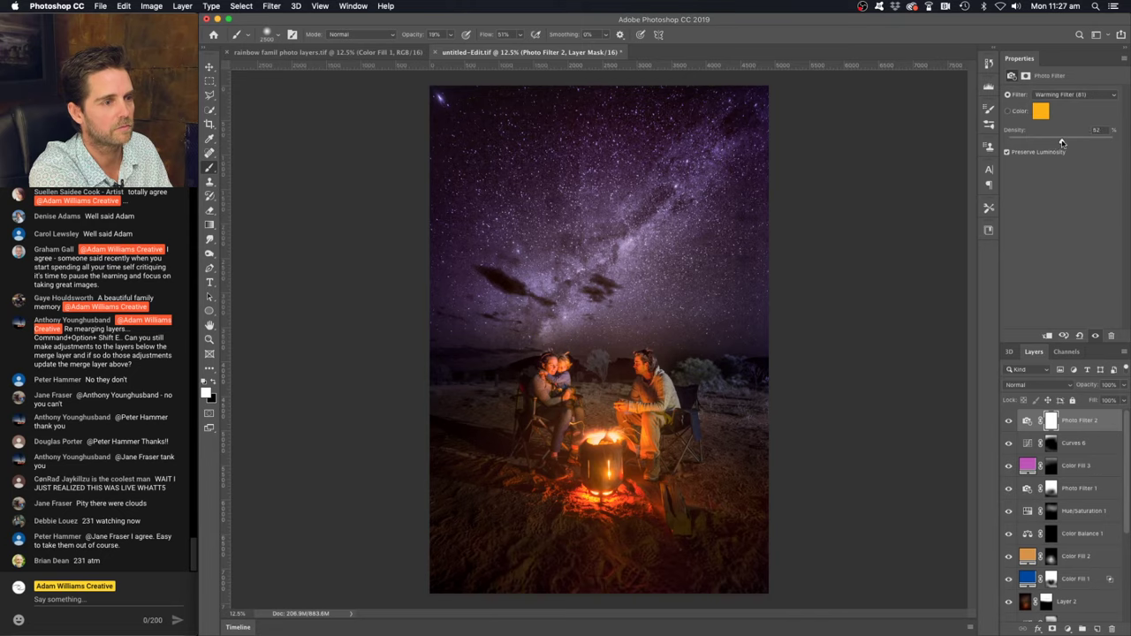
left_click(1066, 95)
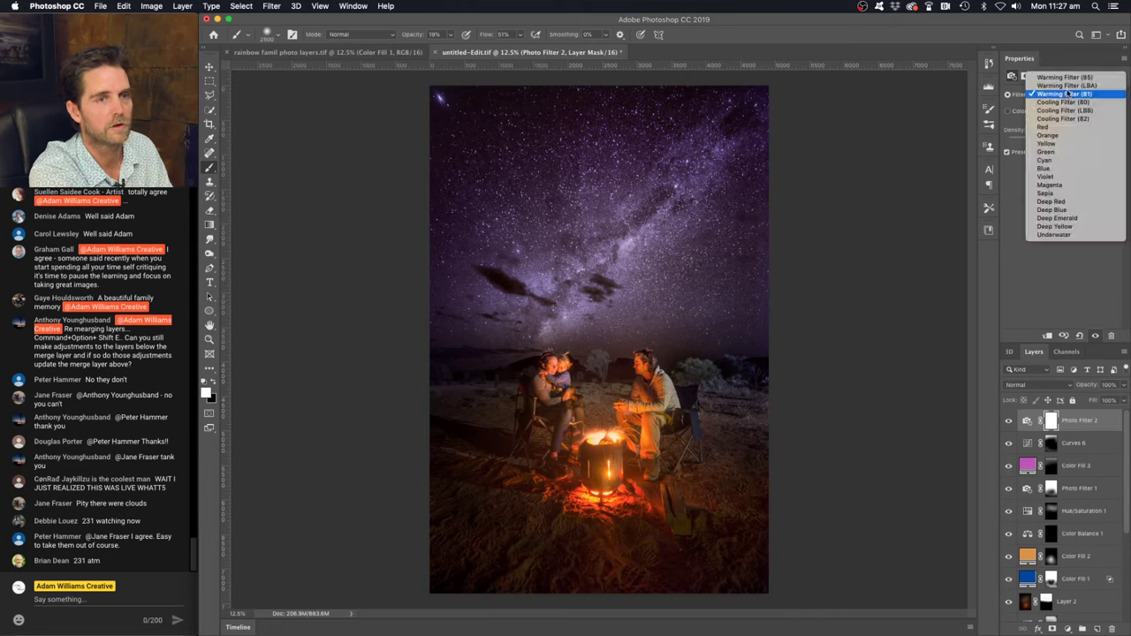
left_click(1067, 85)
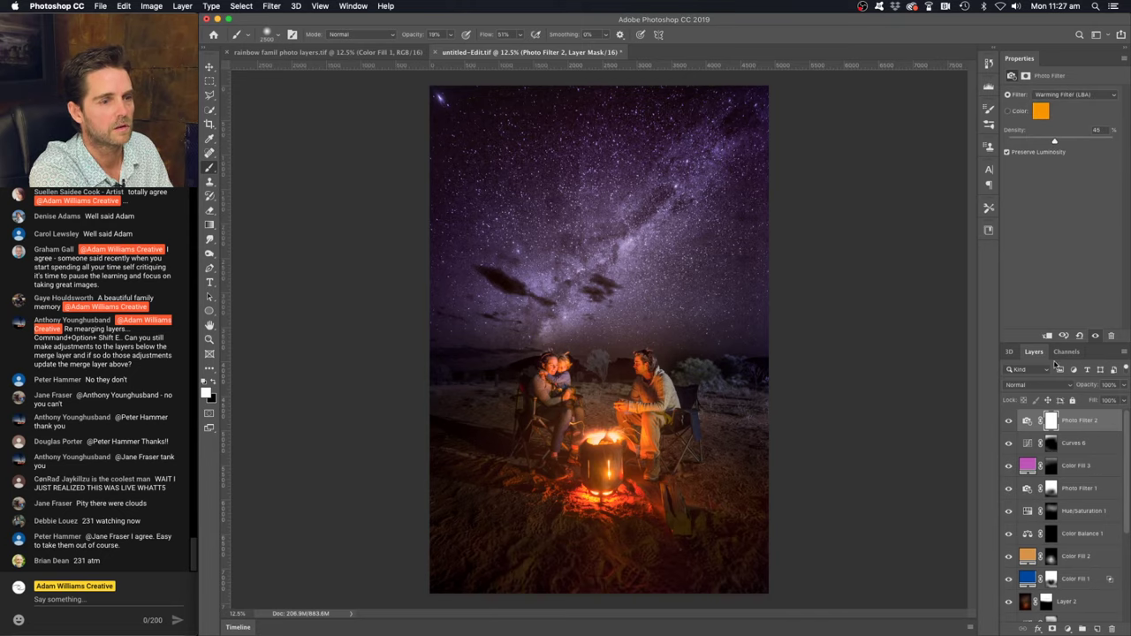
Toggle the warming Photo Filter 2 off and on to compare, leaving it visible
left_click(1008, 424)
left_click(1008, 425)
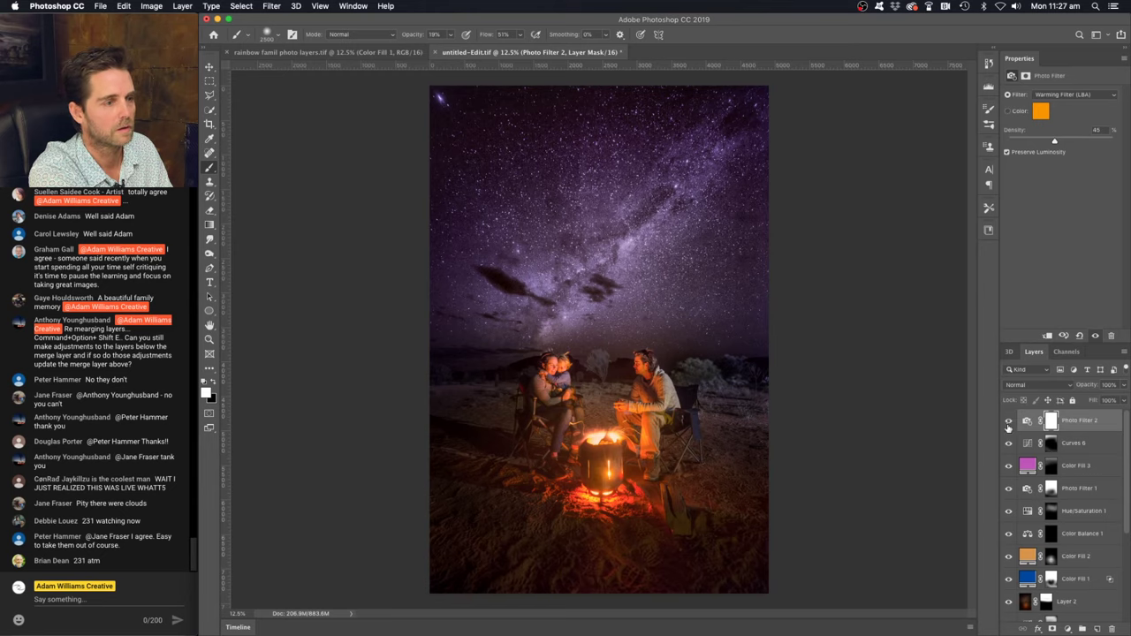
left_click(1008, 425)
left_click(1009, 425)
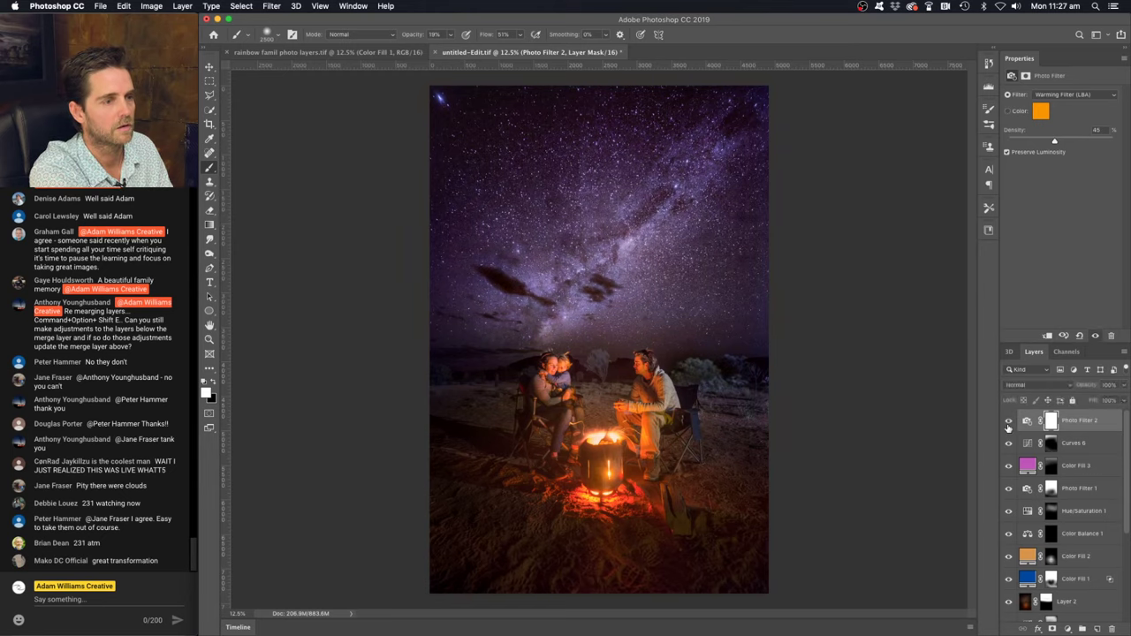
left_click(1009, 425)
left_click(1009, 425)
left_click(1008, 425)
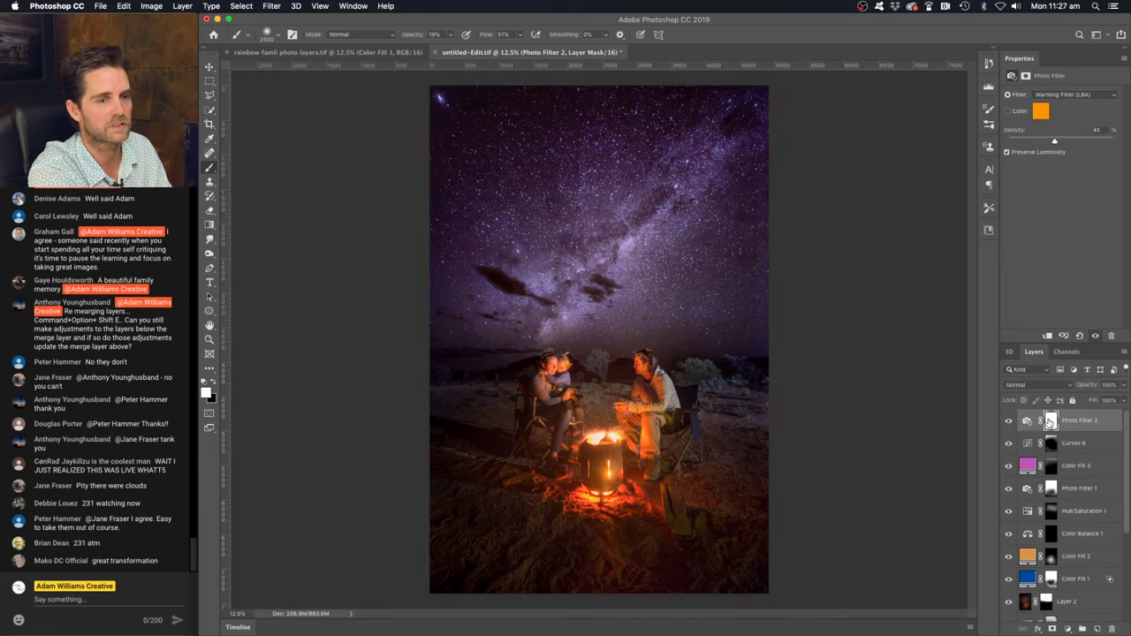
Invert the Photo Filter 2 mask to black and paint warmth back over the family by the fire
key("super+i")
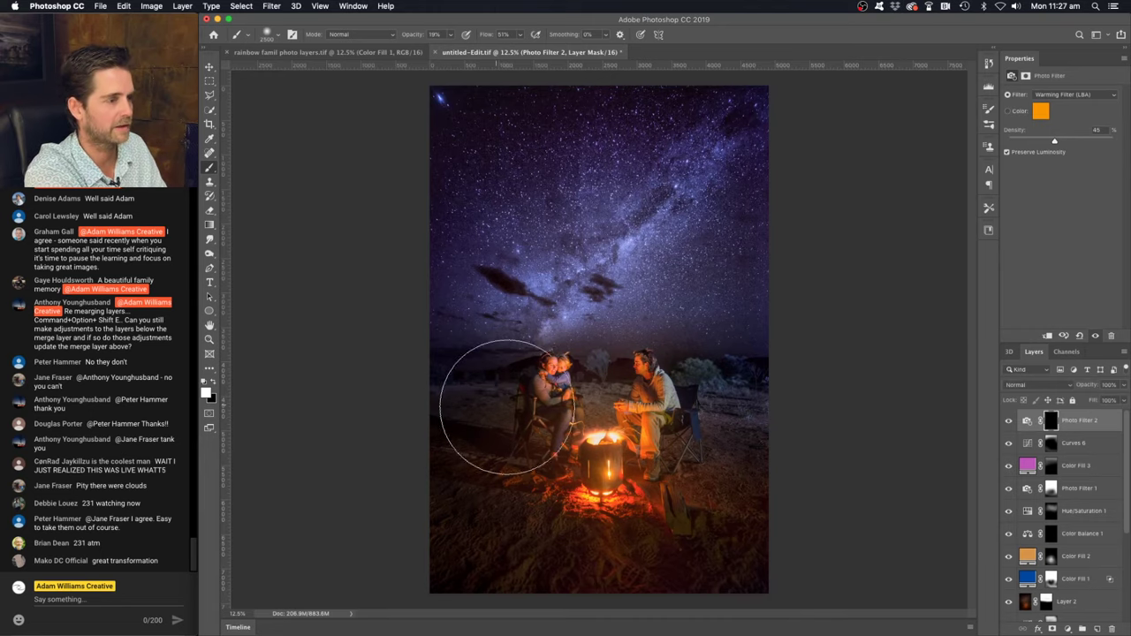
left_click_drag(701, 416, 498, 429)
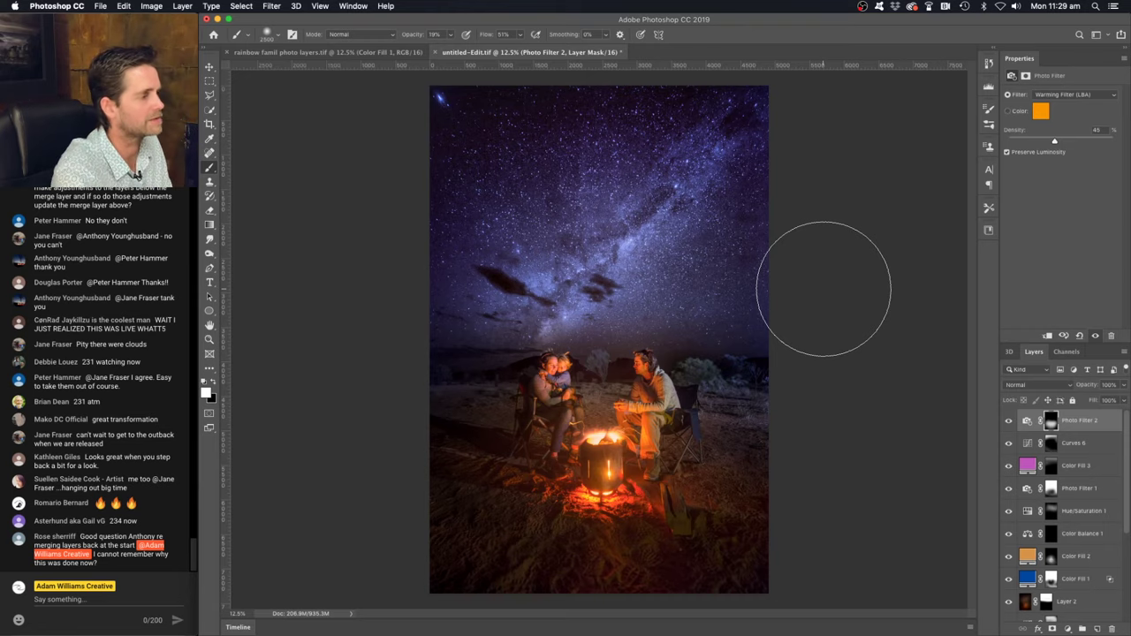
scroll(119, 448, "up", 2)
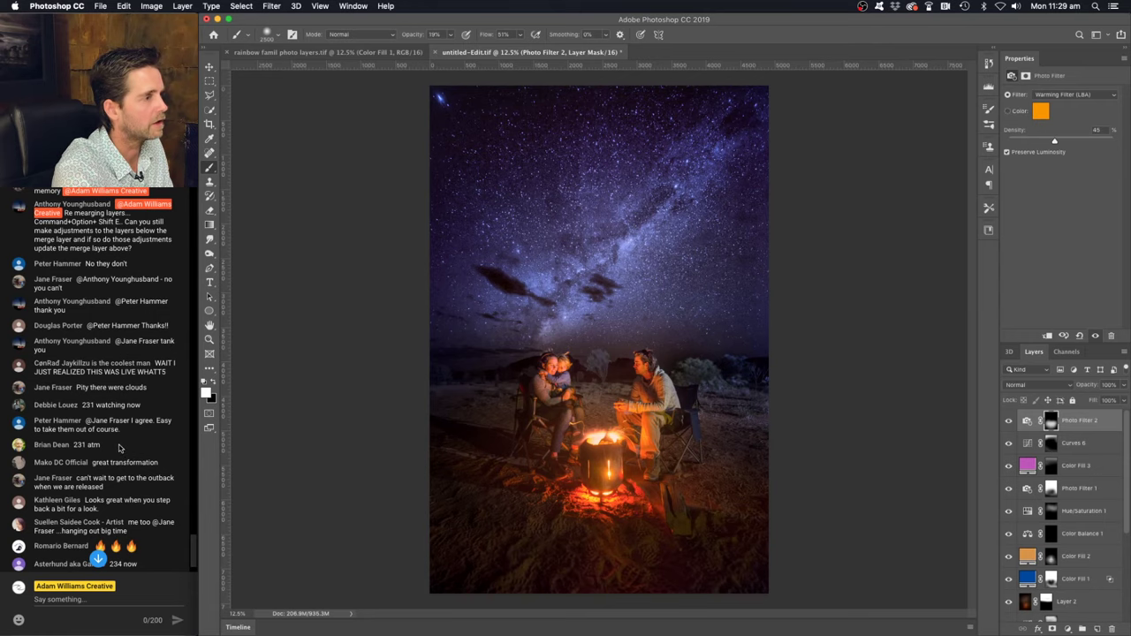
scroll(119, 448, "up", 1)
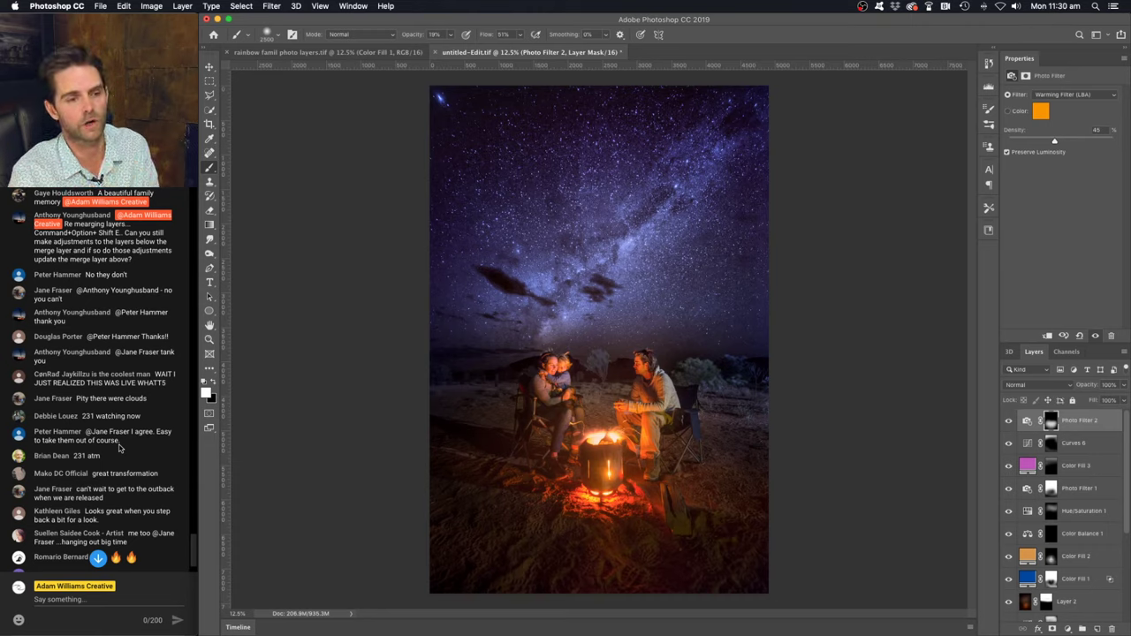
scroll(1054, 523, "down", 5)
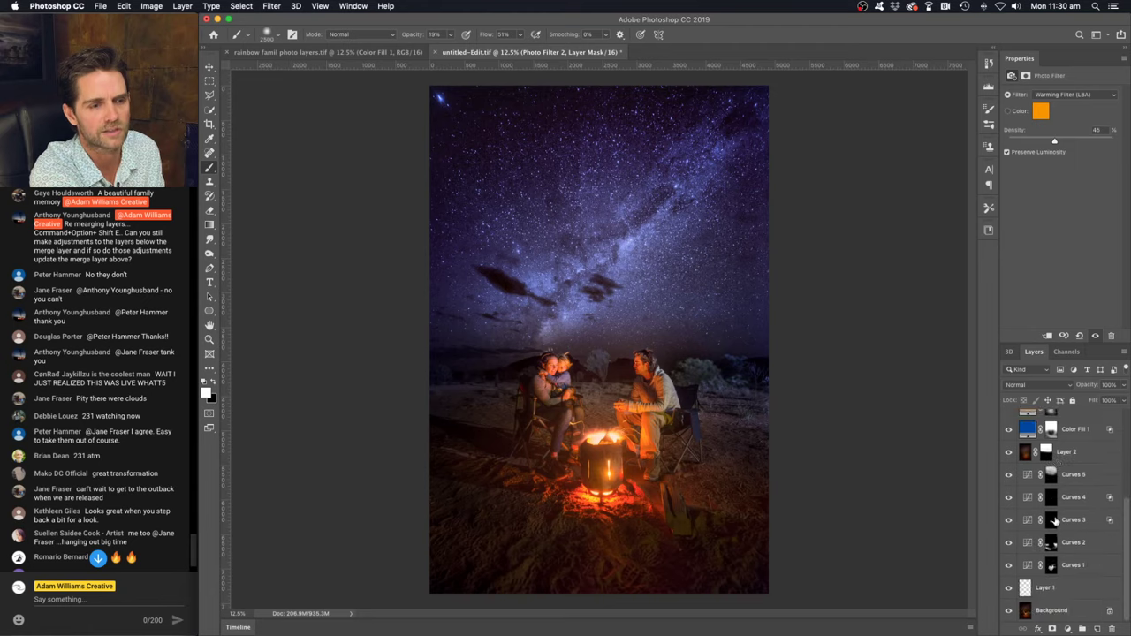
scroll(1054, 523, "up", 5)
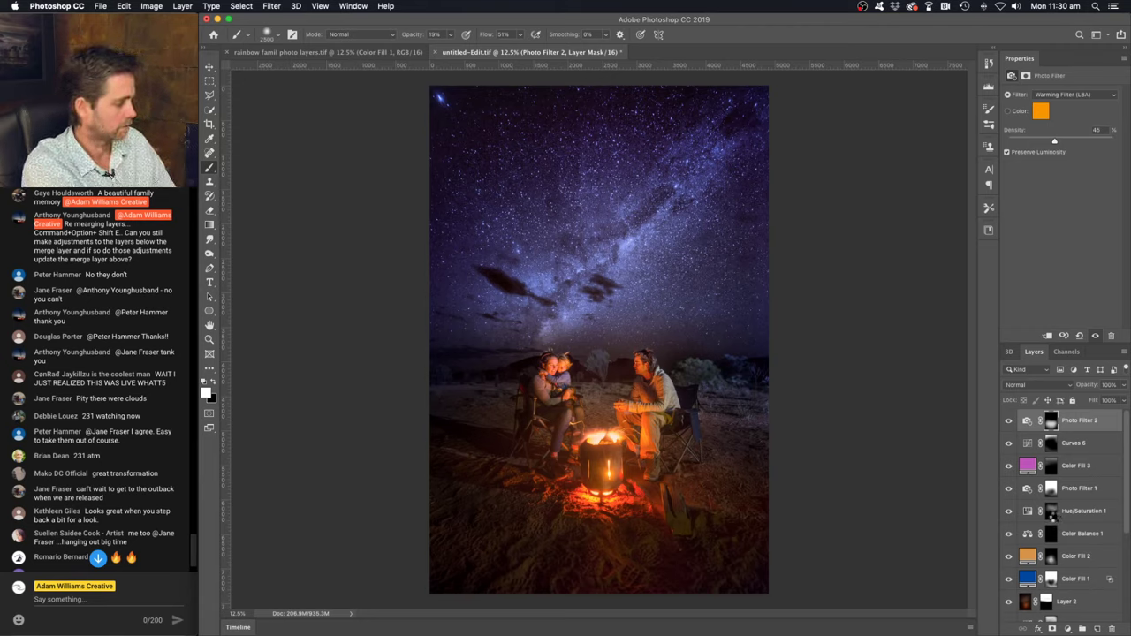
Stamp visible layers into Layer 3, try Camera Raw Clarity +46 and warmer Temperature, then cancel
key("alt+shift+super+e")
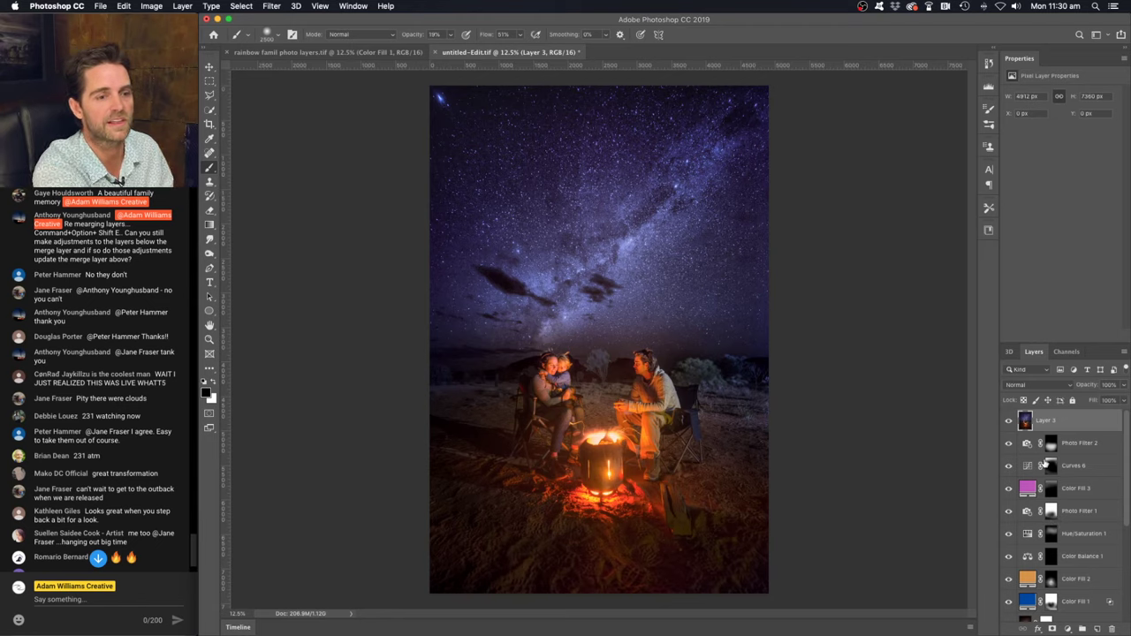
left_click(274, 6)
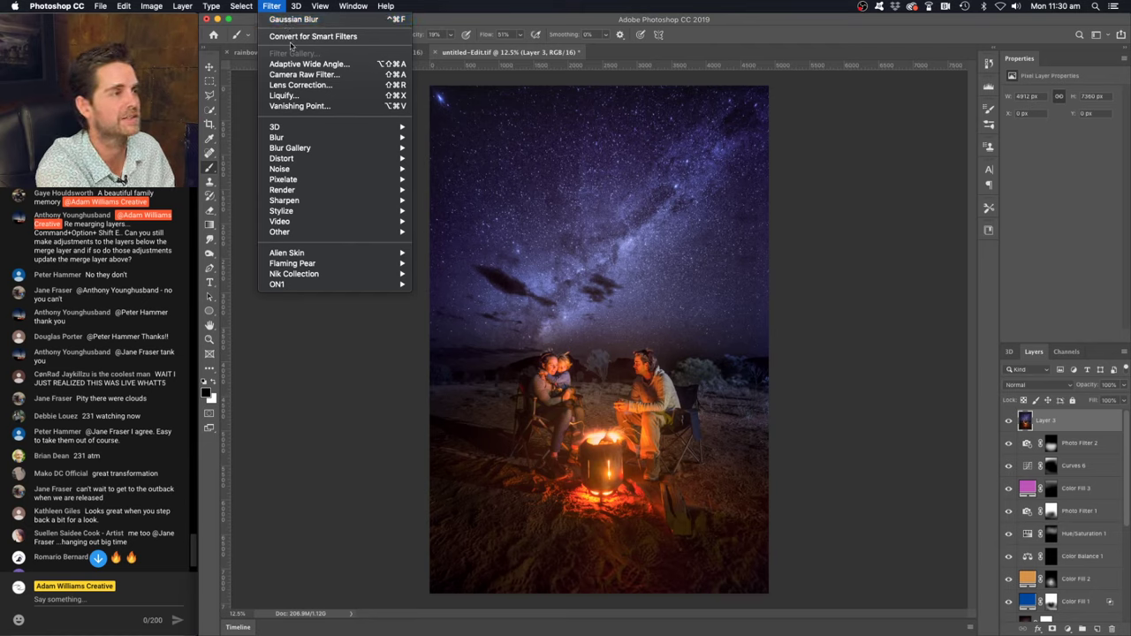
left_click(294, 75)
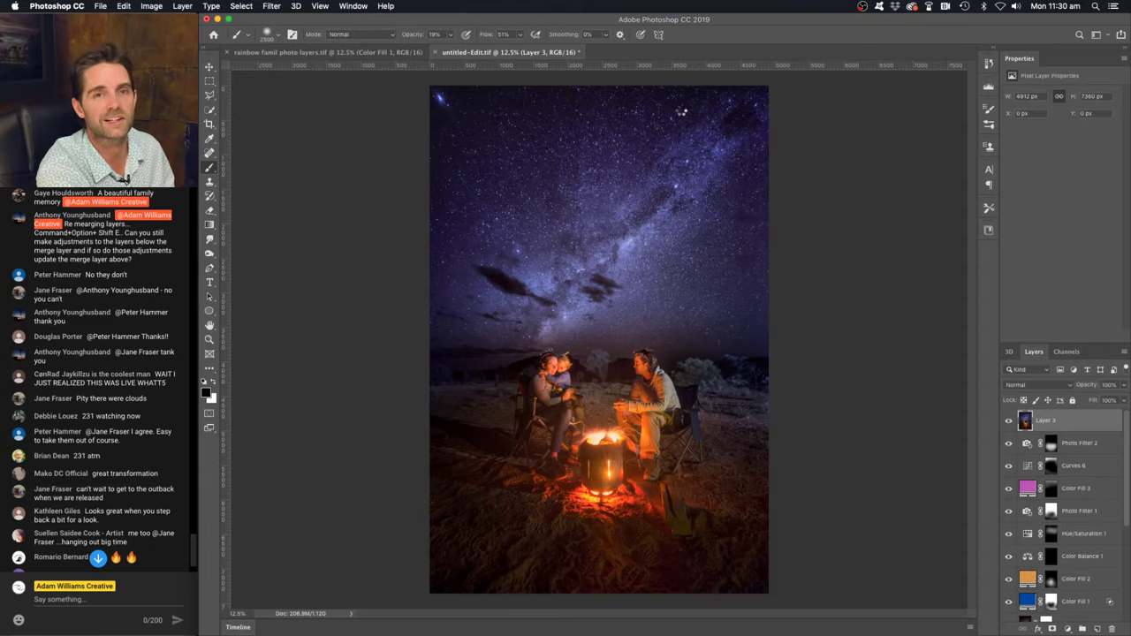
key("super+shift+a")
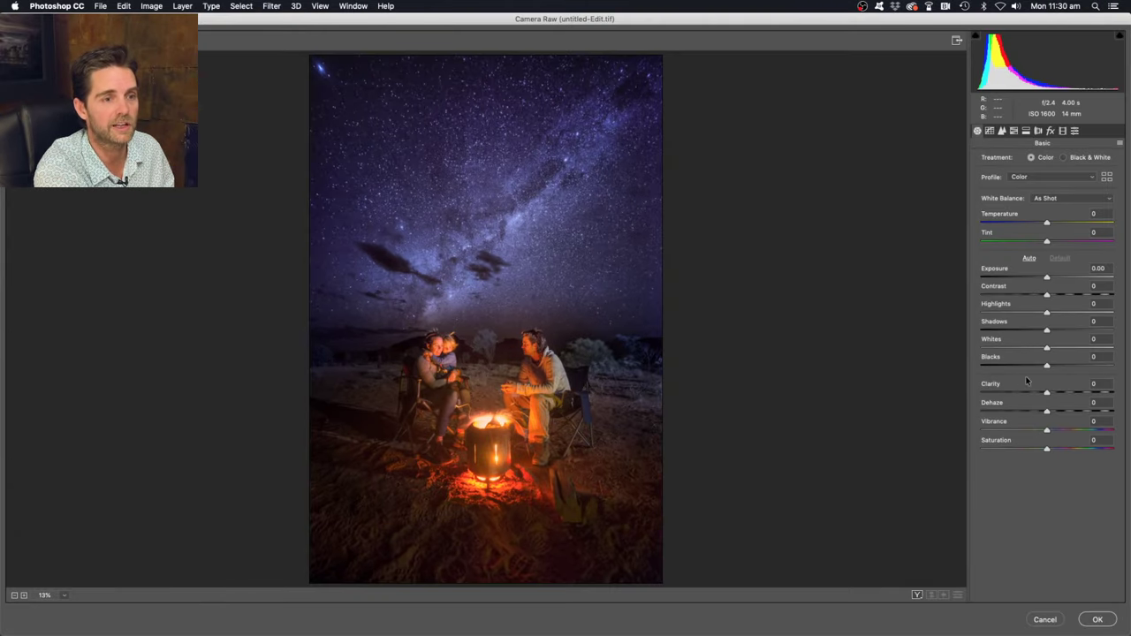
left_click_drag(1047, 393, 1076, 394)
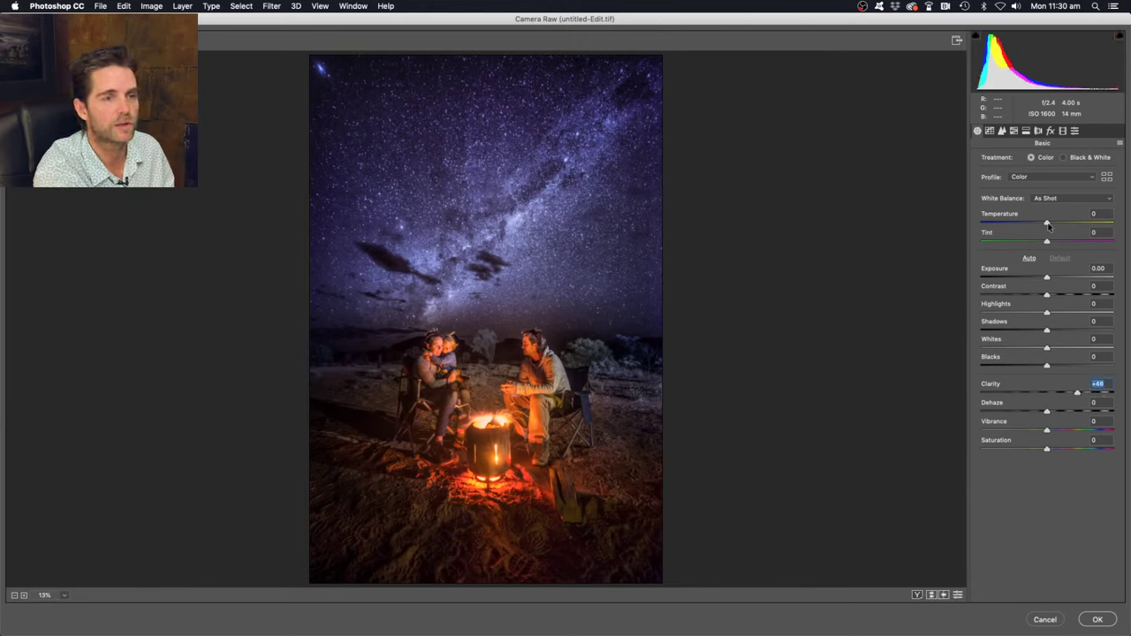
left_click_drag(1047, 223, 1053, 246)
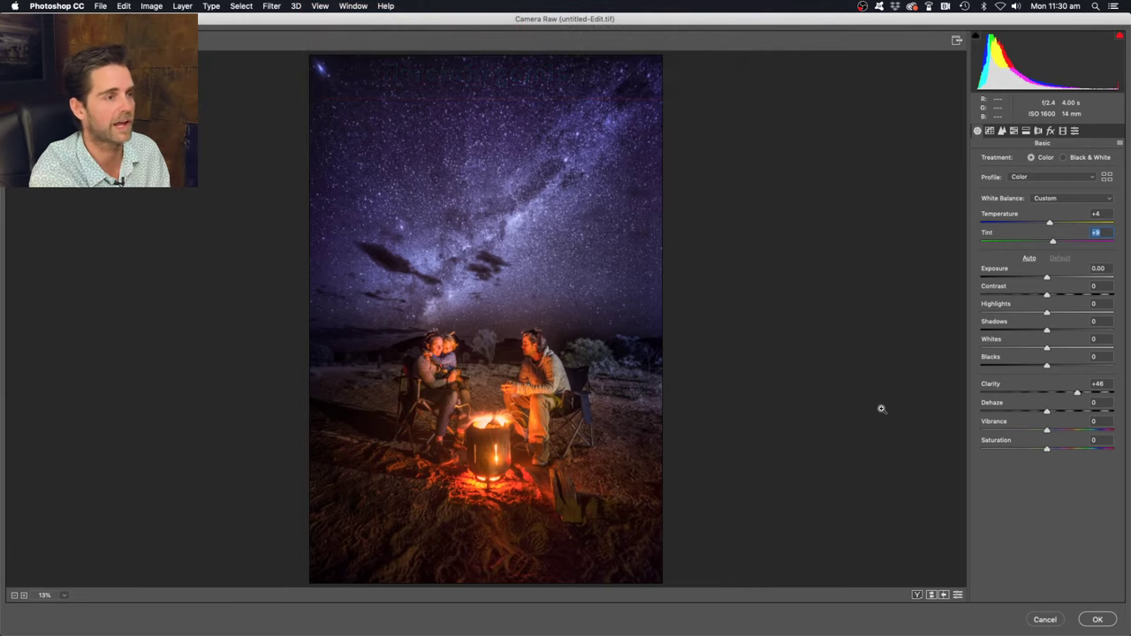
left_click(1059, 621)
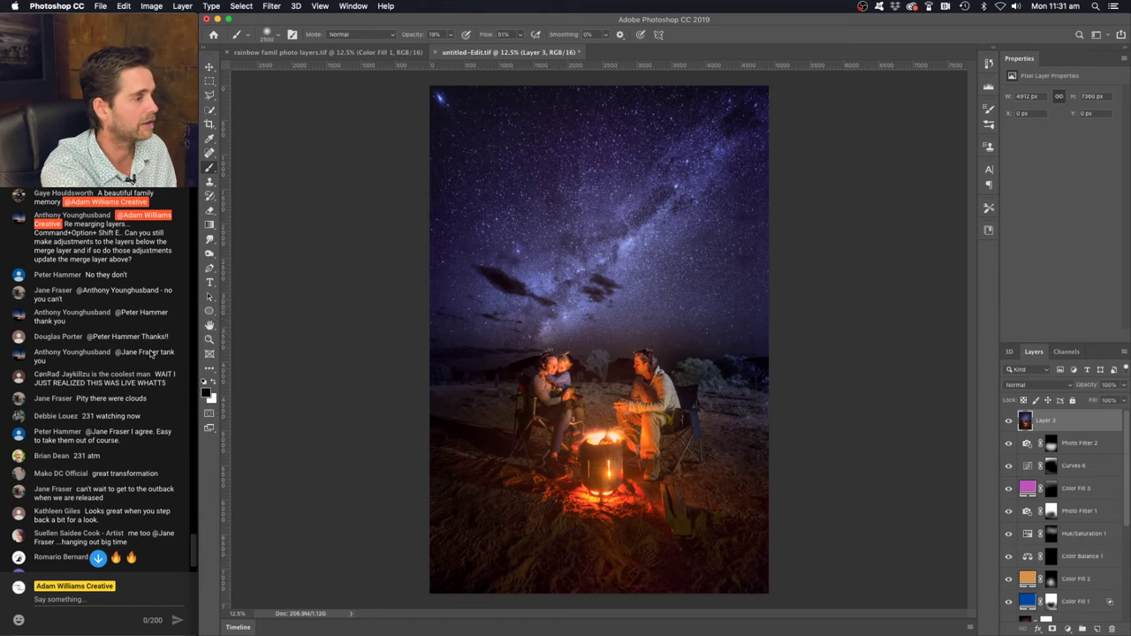
scroll(151, 354, "down", 3)
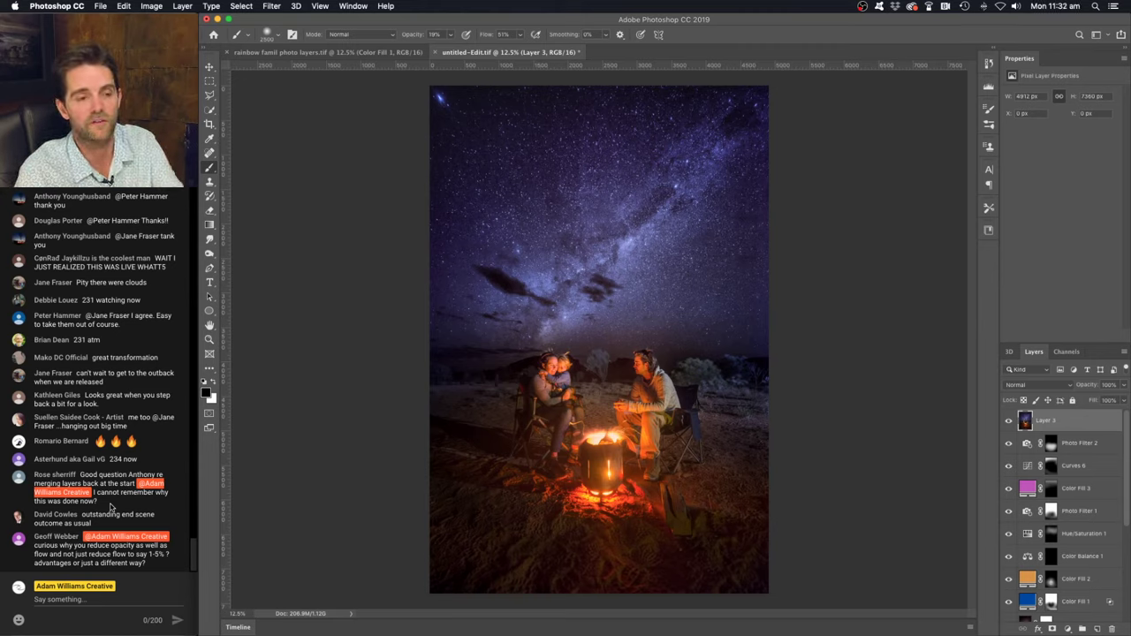
scroll(1069, 468, "down", 2)
scroll(1069, 468, "down", 4)
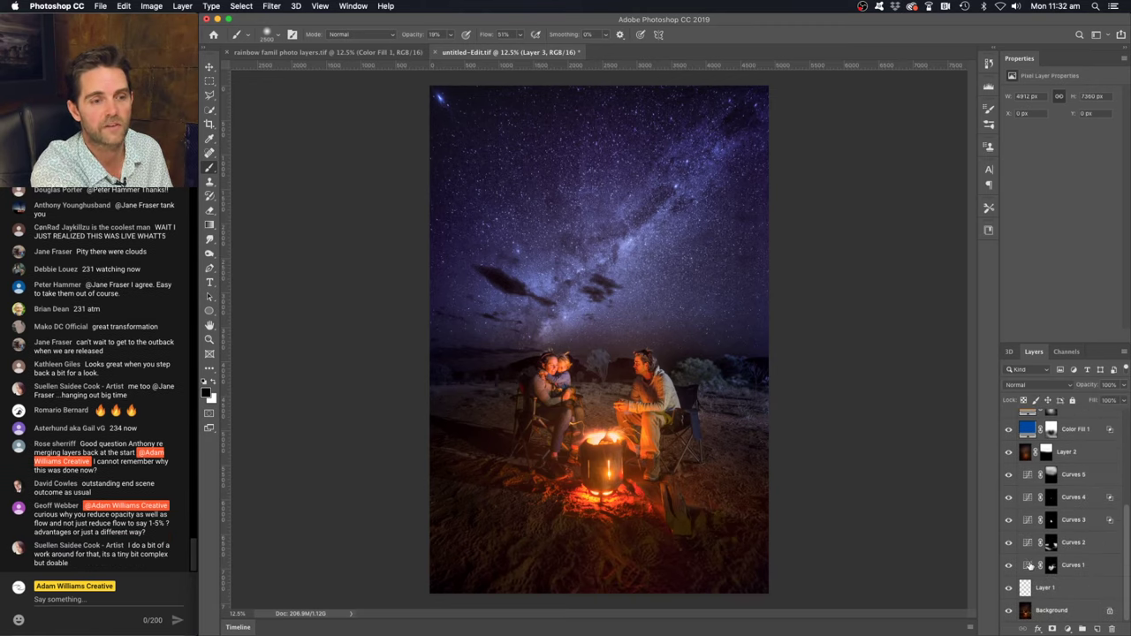
scroll(1026, 531, "up", 1)
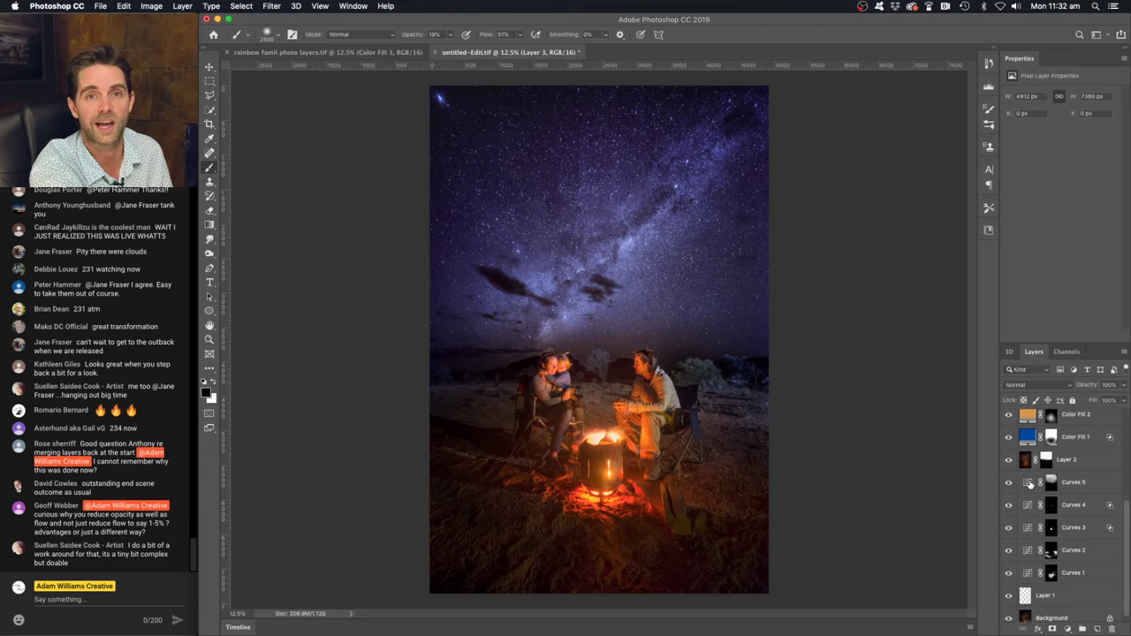
scroll(1029, 481, "up", 1)
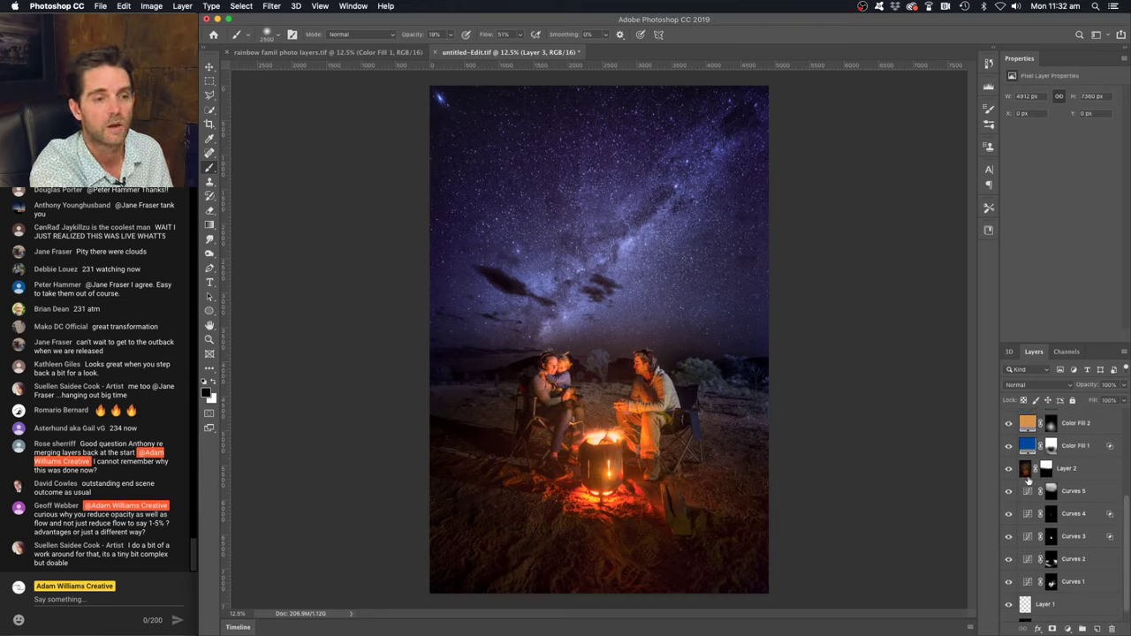
scroll(1026, 478, "up", 5)
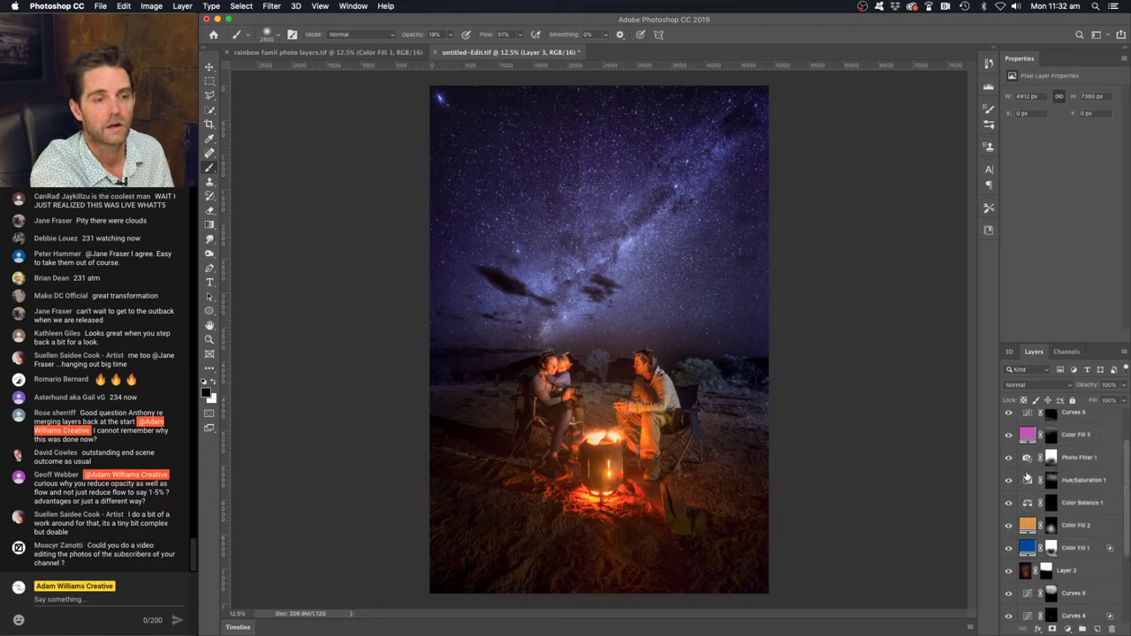
scroll(1026, 478, "up", 3)
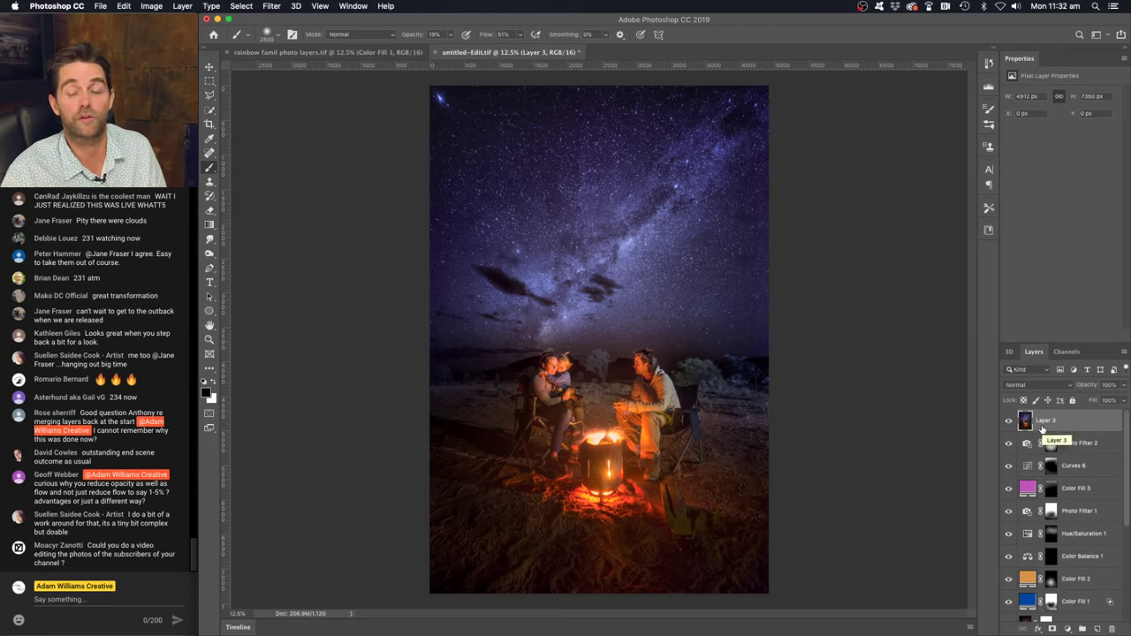
left_click_drag(1008, 443, 1003, 355)
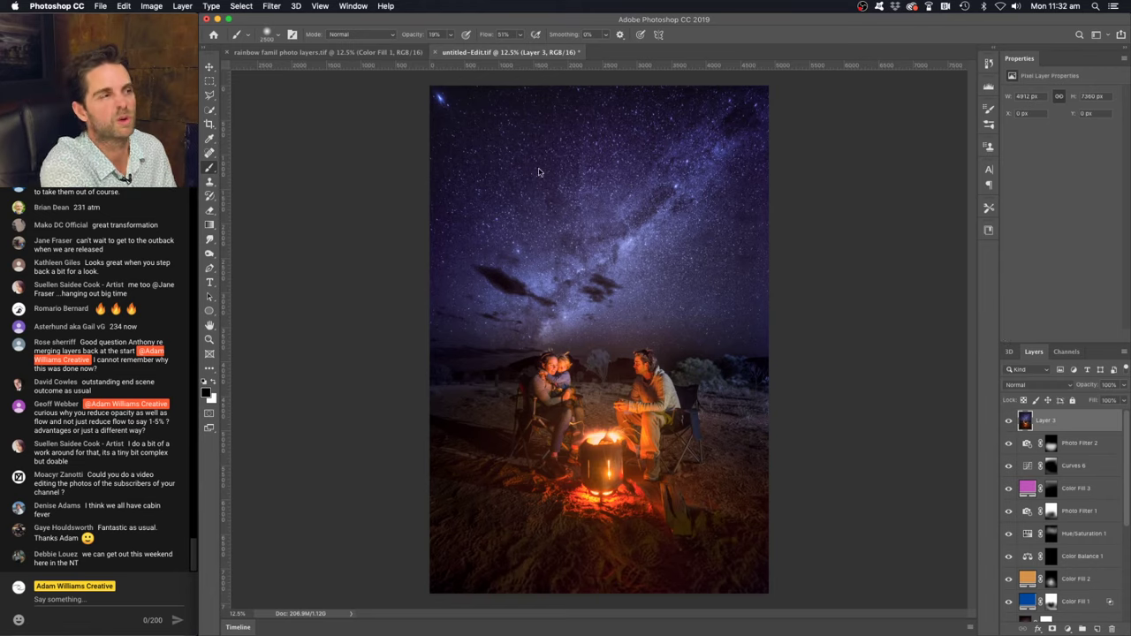
Apply a 179.5-pixel Gaussian Blur to merged Layer 3 and show its blend mode list
left_click(281, 9)
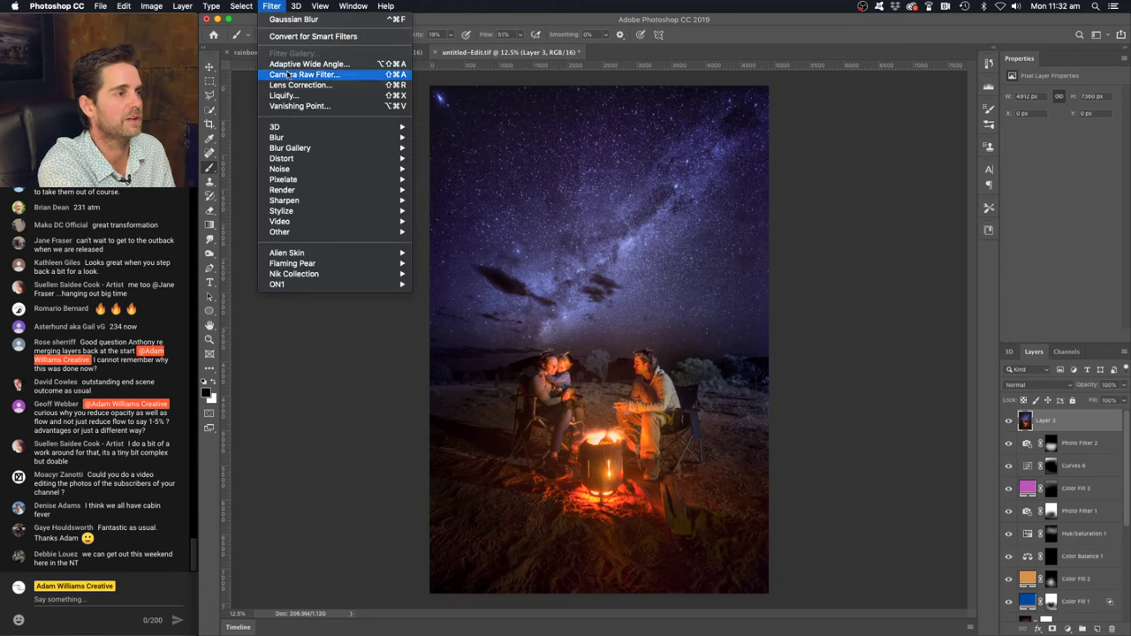
mouse_move(297, 137)
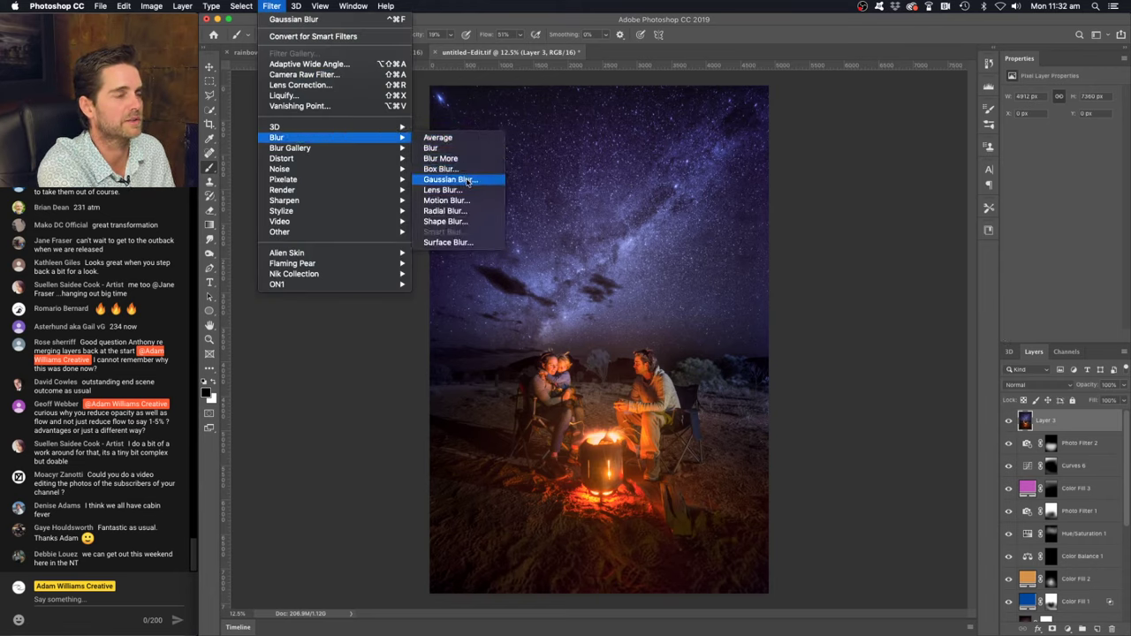
left_click(468, 181)
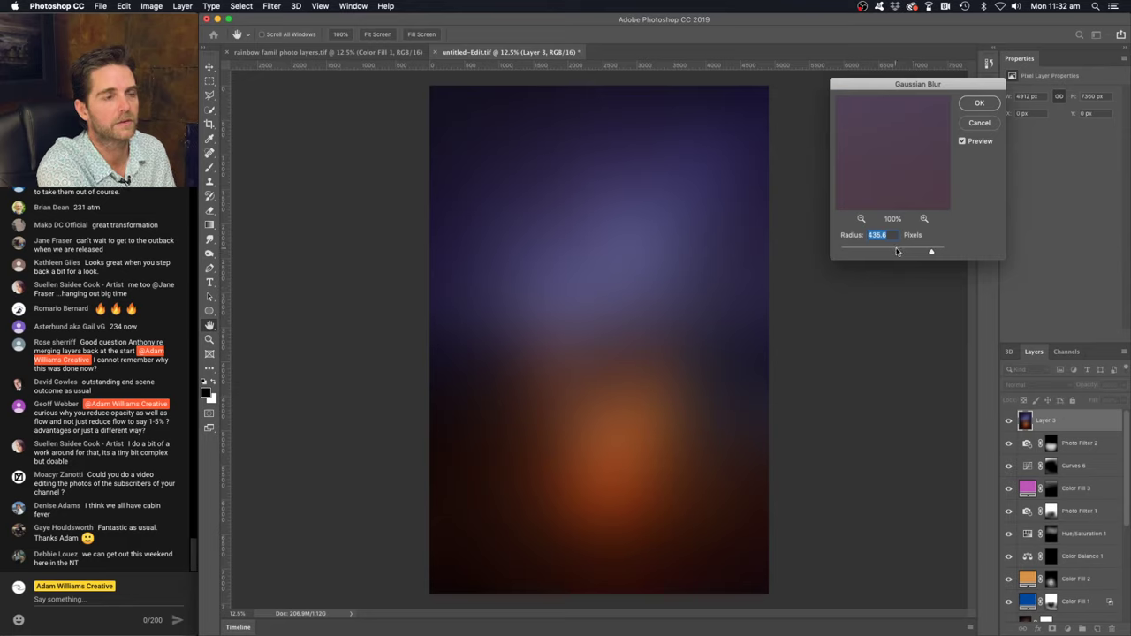
left_click(896, 251)
left_click(922, 251)
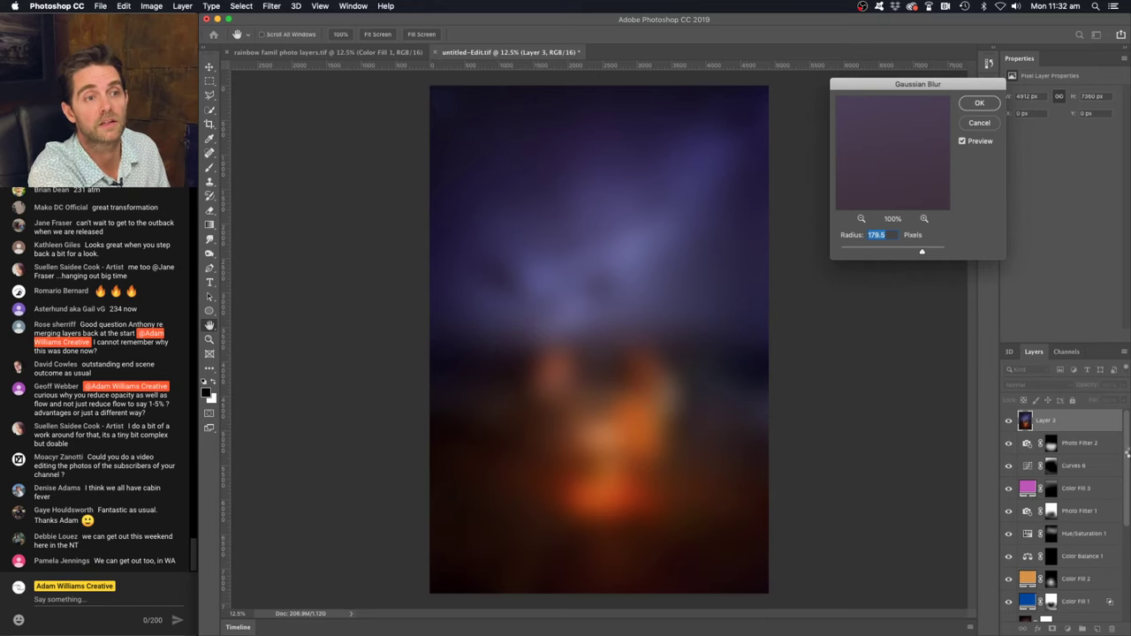
key("Return")
left_click(1034, 386)
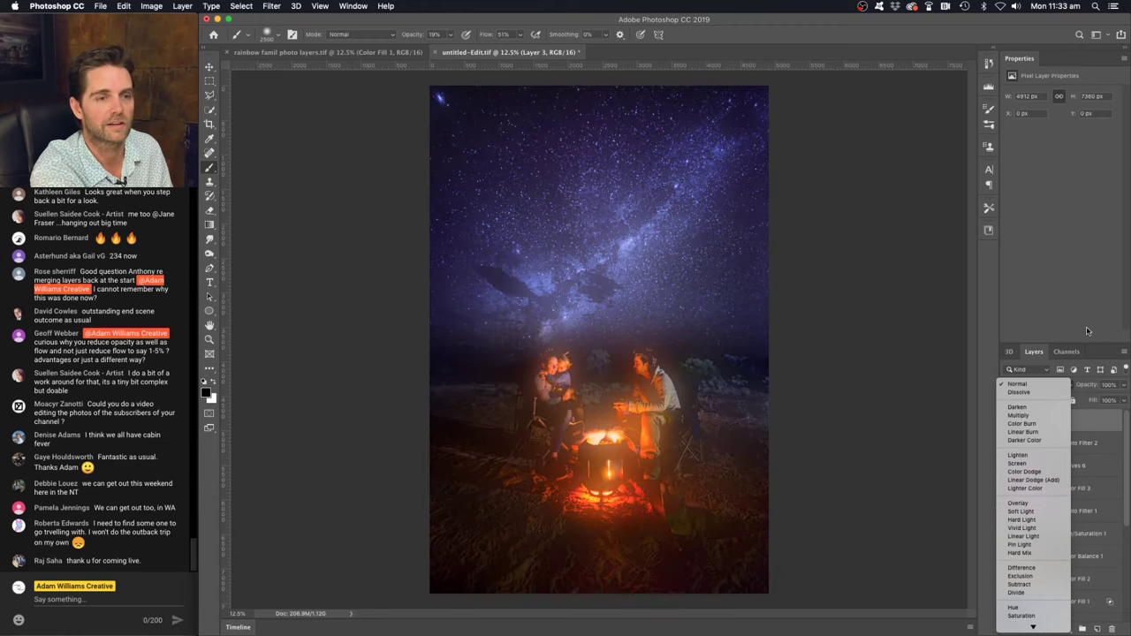
Dismiss the blend mode list, keeping Normal, and delete the blurred Layer 3
key("Escape")
left_click_drag(1062, 420, 1111, 632)
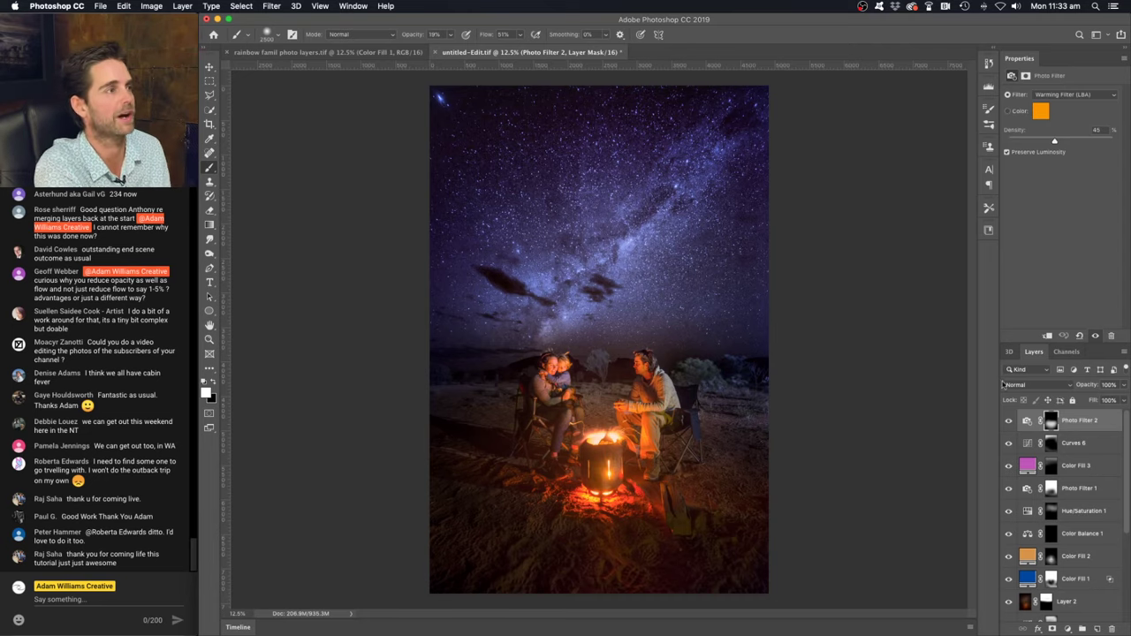
Create Untitled-1, a new 2000 × 2000 px document with a pure white background
left_click(100, 7)
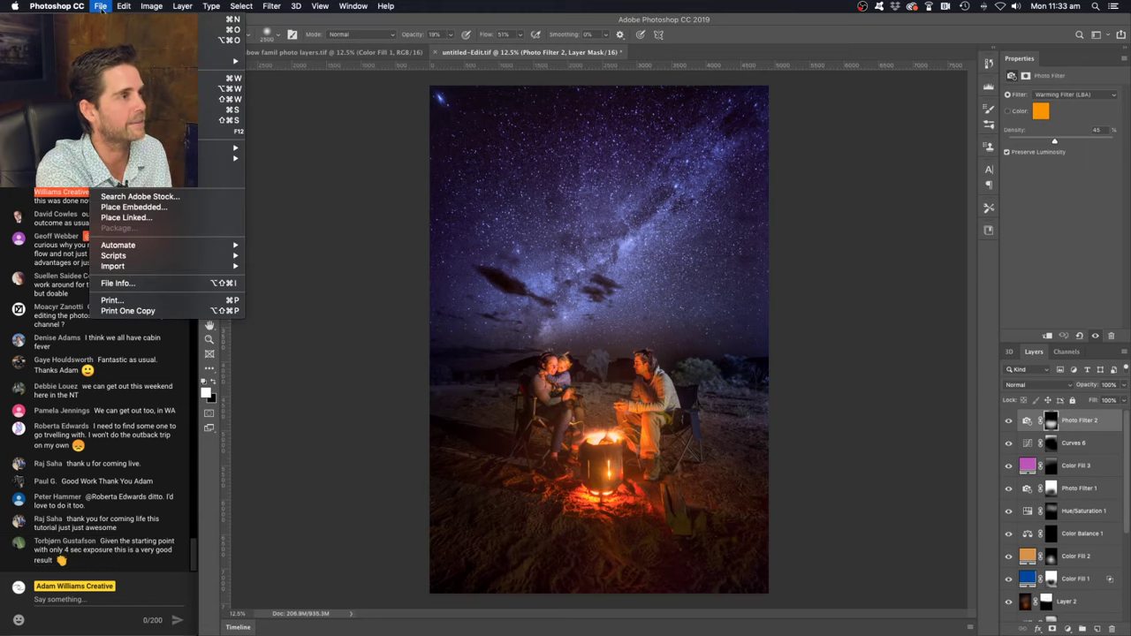
left_click(100, 6)
key("super+n")
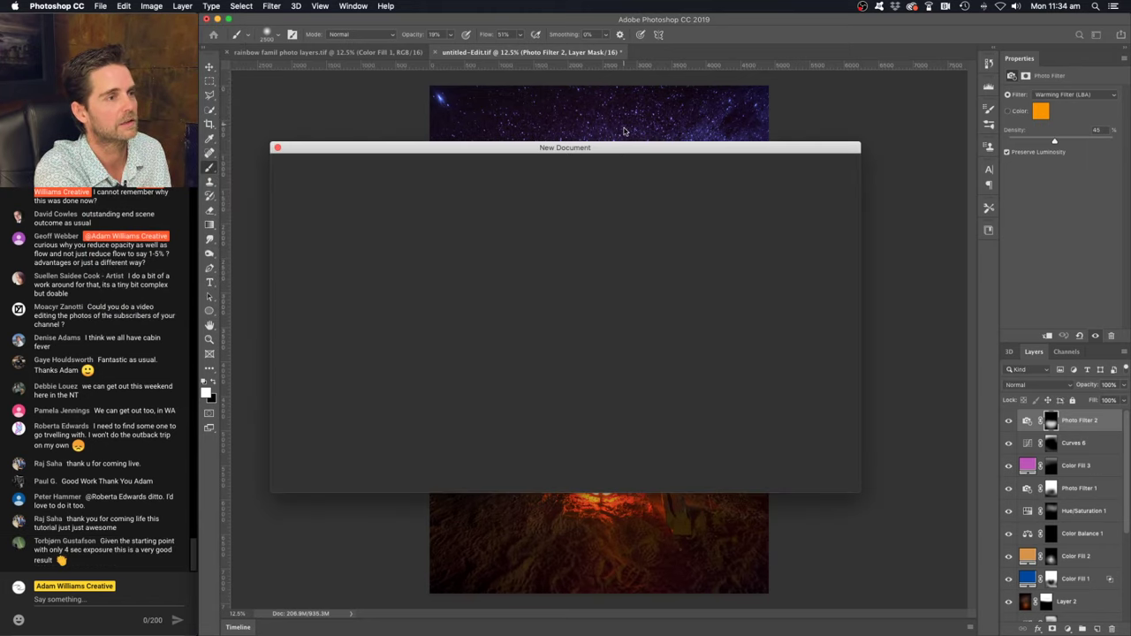
double_click(724, 248)
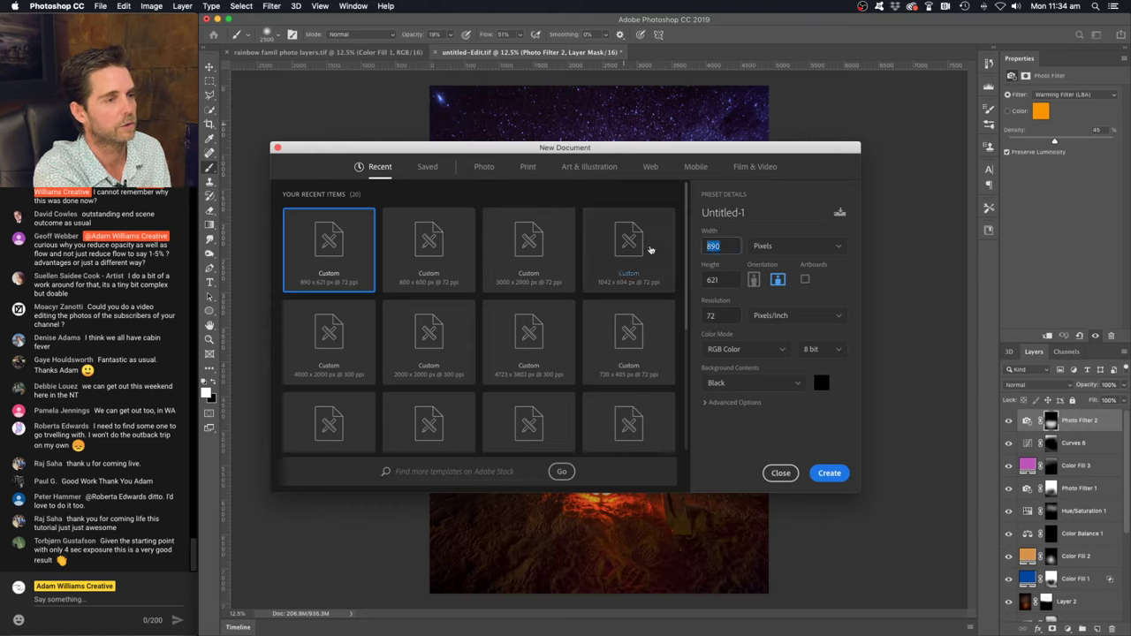
type("200")
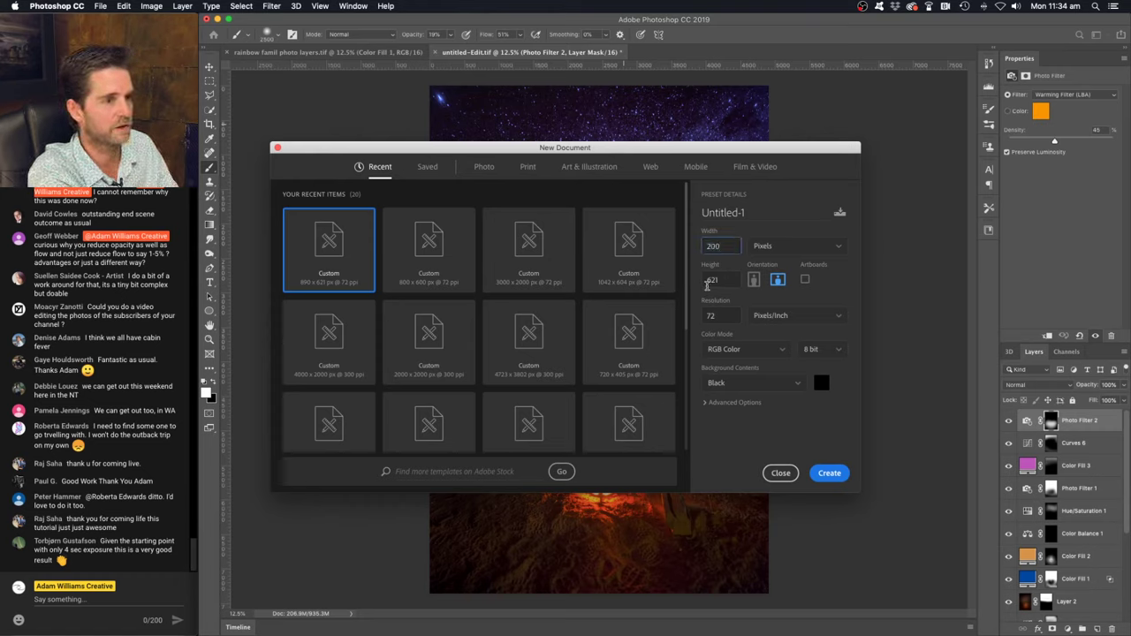
type("0")
key("Tab")
type("2000")
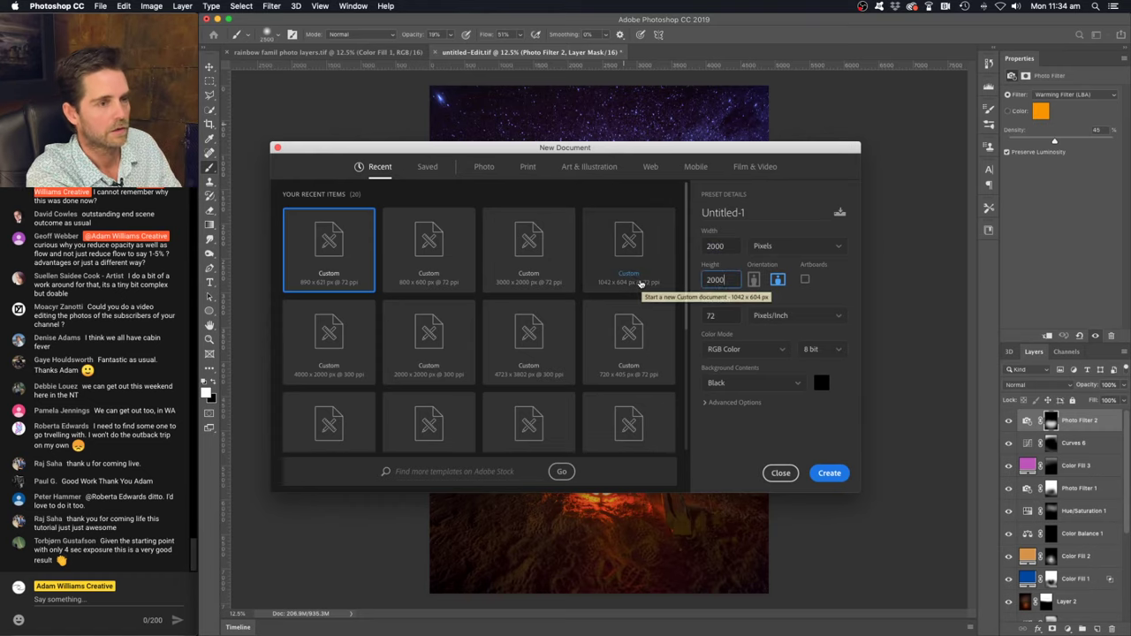
left_click(821, 382)
left_click_drag(803, 170, 741, 89)
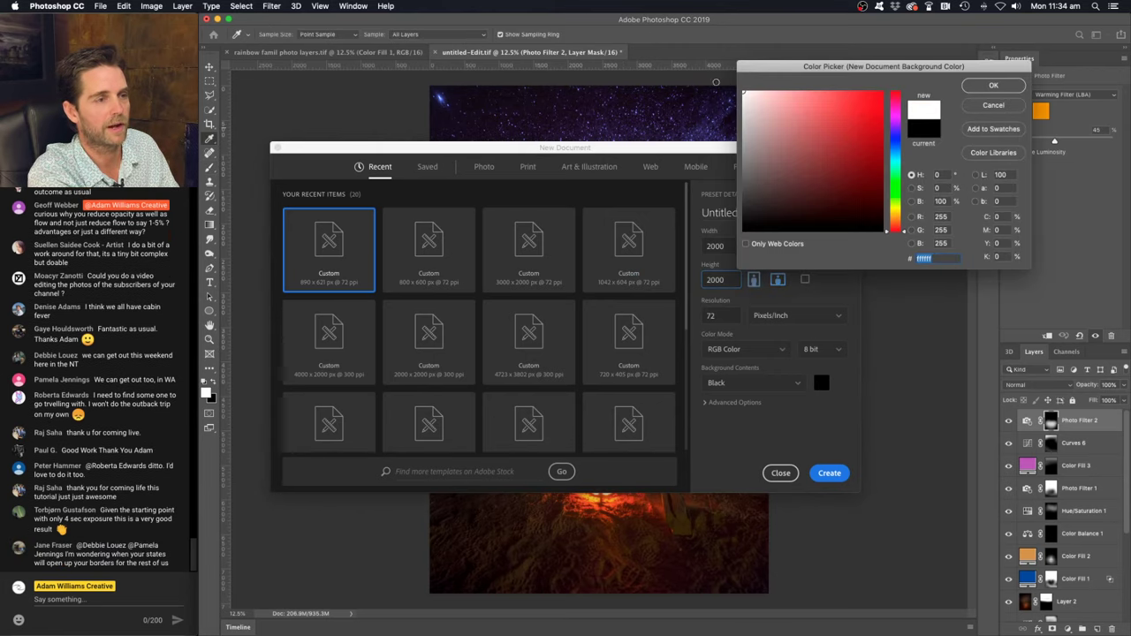
left_click(994, 85)
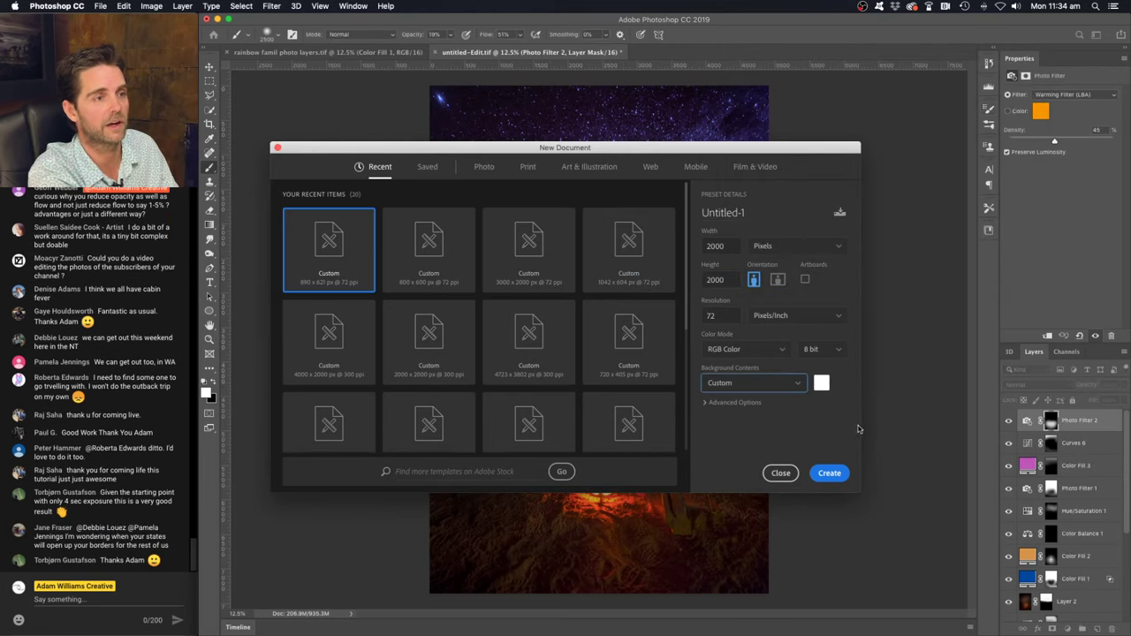
left_click(837, 475)
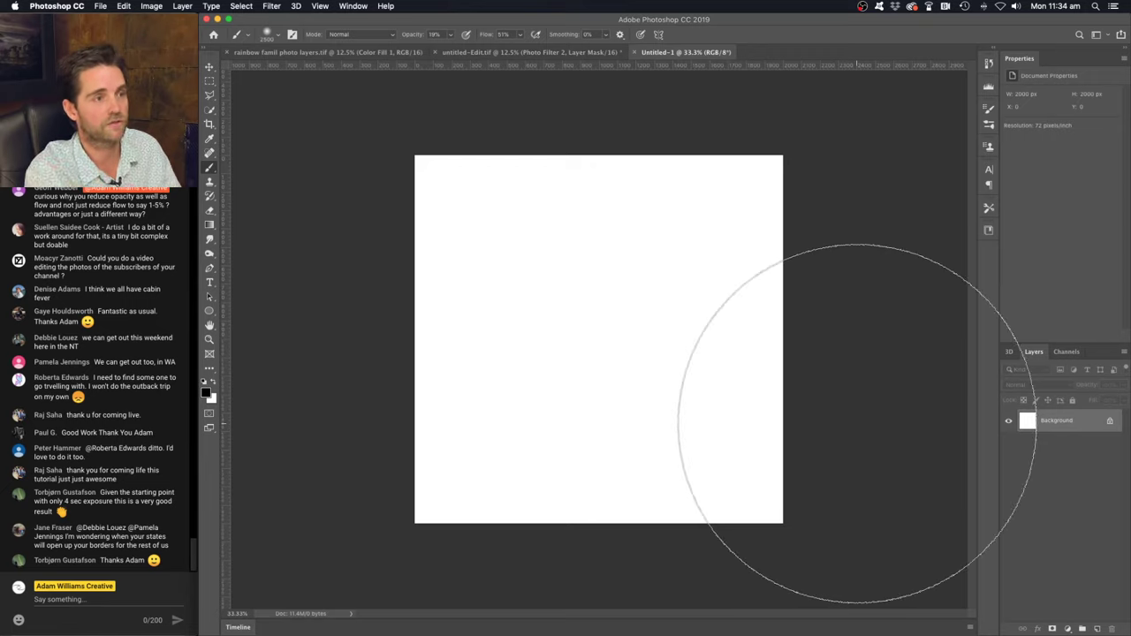
Set a 250 px brush at 100% opacity and flow, zoom to 50%, and paint a soft black stroke
key("bracketleft")
key("bracketleft")
key("bracketleft")
key("bracketleft")
key("bracketleft")
key("bracketleft")
key("bracketleft")
key("bracketleft")
key("bracketleft")
key("bracketleft")
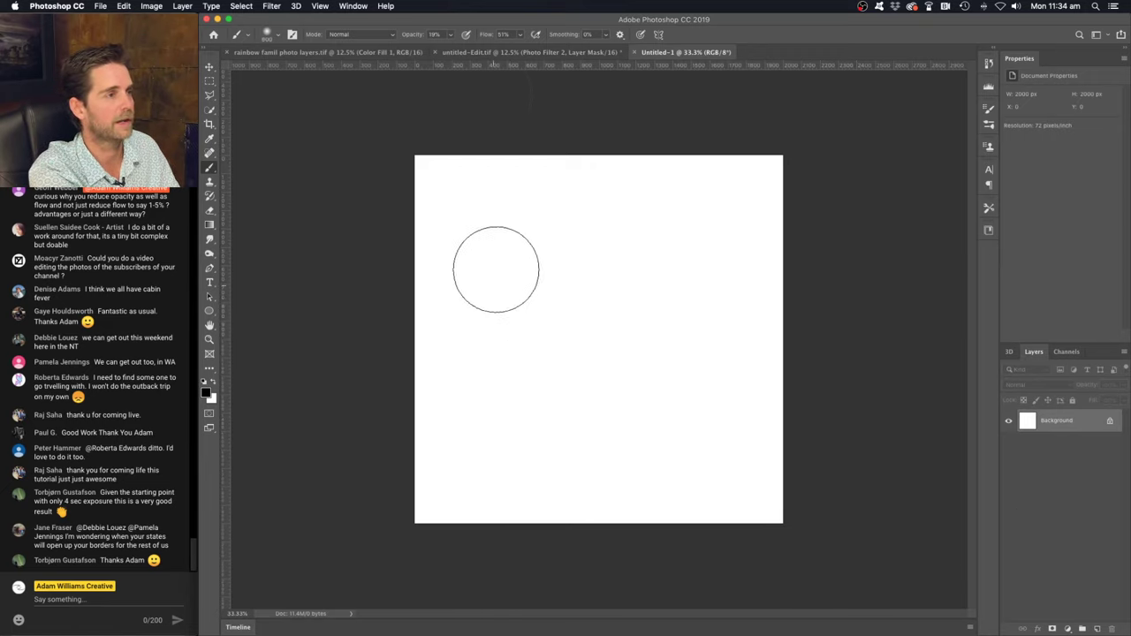
left_click(450, 34)
left_click_drag(455, 49, 543, 49)
left_click(519, 34)
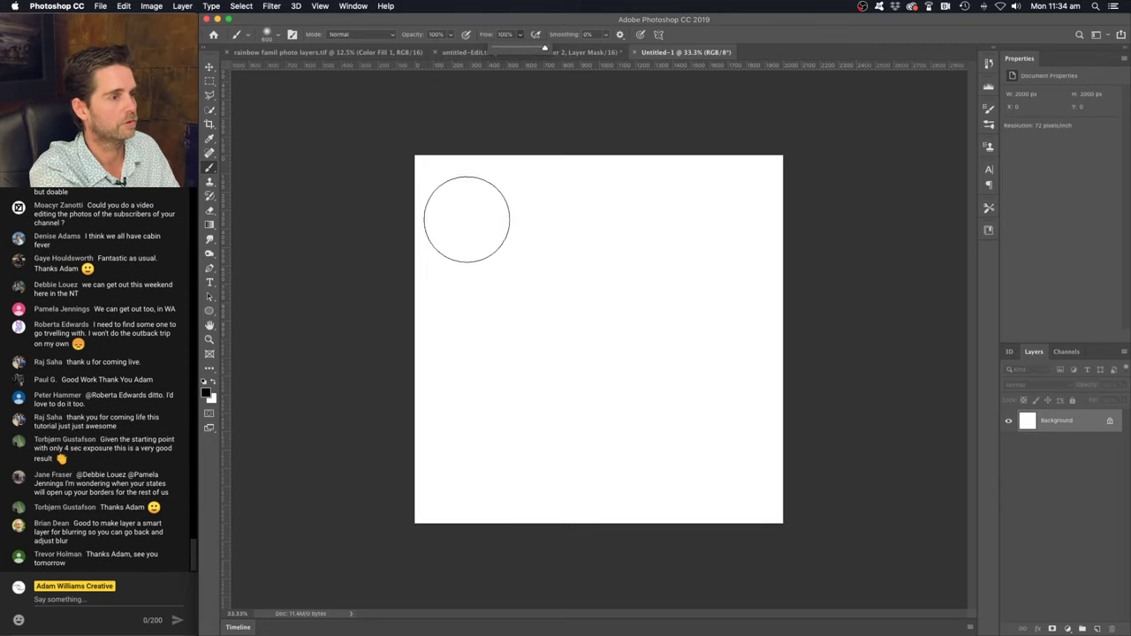
key("bracketleft")
key("bracketleft")
key("bracketleft")
key("bracketleft")
key("bracketleft")
key("bracketleft")
key("bracketleft")
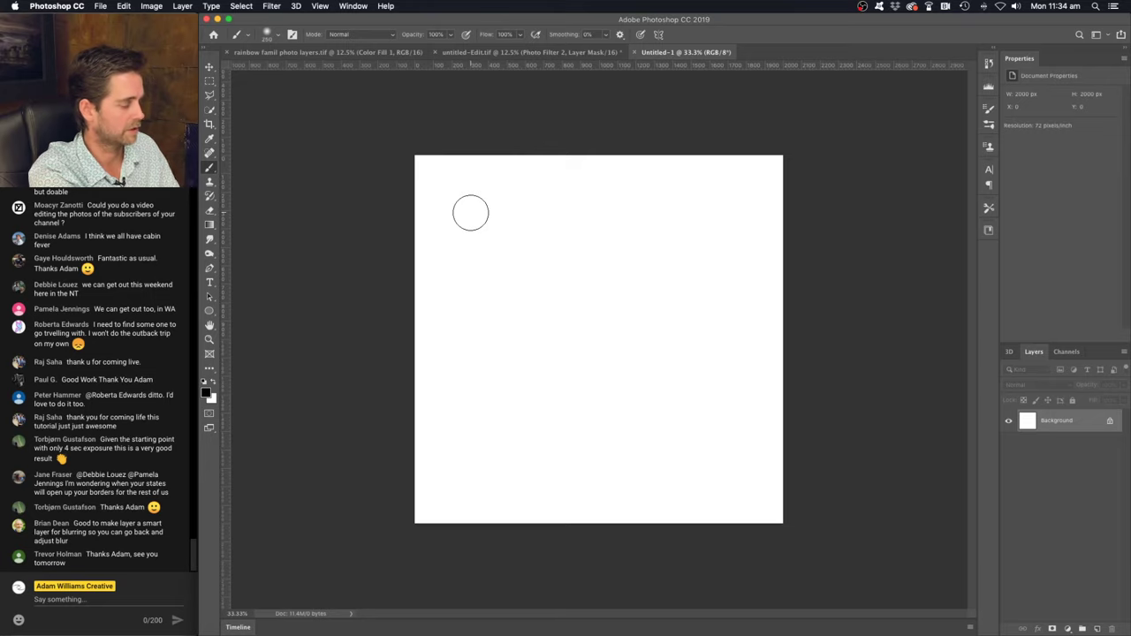
key("super+equal")
left_click_drag(404, 116, 409, 445)
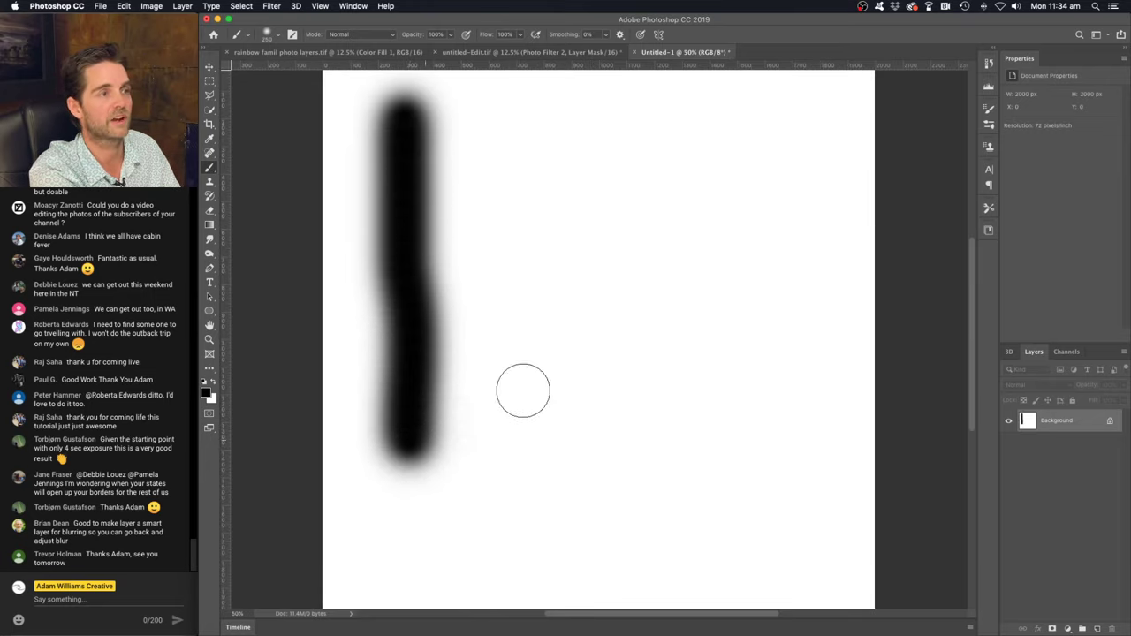
Lower brush opacity to 50%, paint a grey stroke beside the black one, then undo it
left_click(450, 35)
left_click_drag(451, 47, 426, 49)
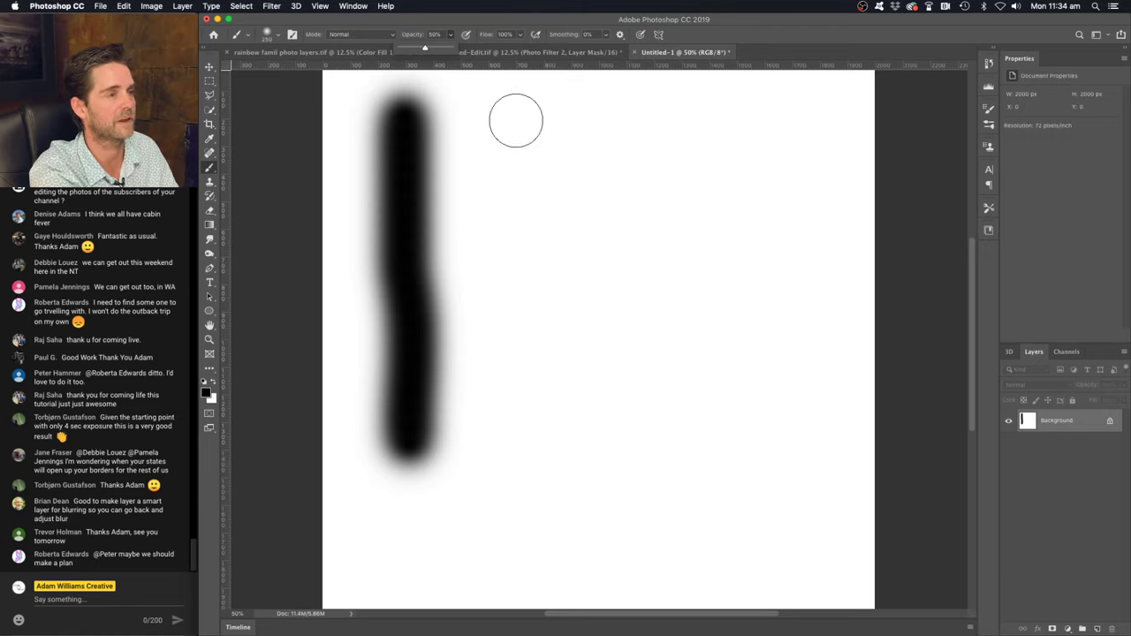
left_click_drag(506, 113, 503, 252)
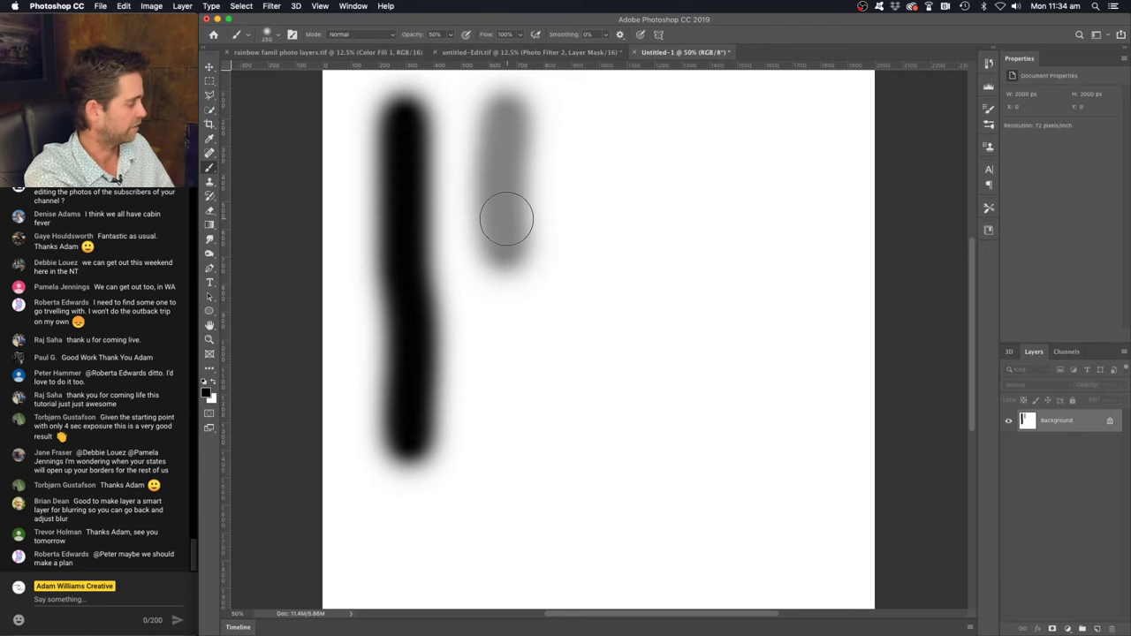
key("super+z")
key("super+z")
Restore 100% brush opacity and paint a soft black stroke down the left side
key("bracketright")
key("bracketright")
key("bracketright")
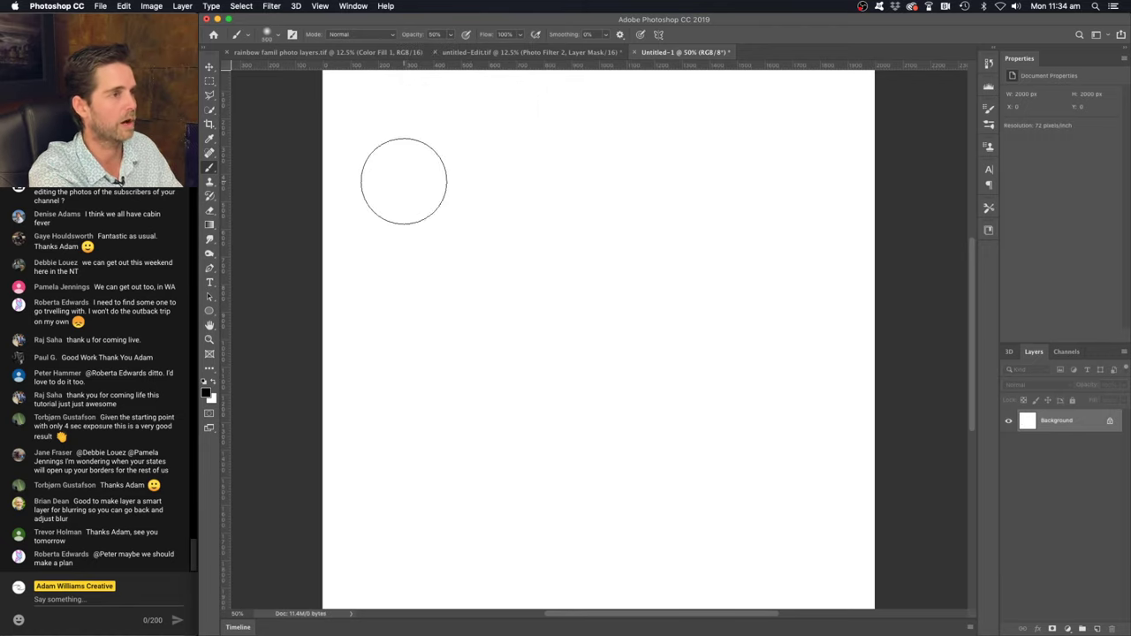
left_click(451, 35)
left_click_drag(449, 47, 475, 48)
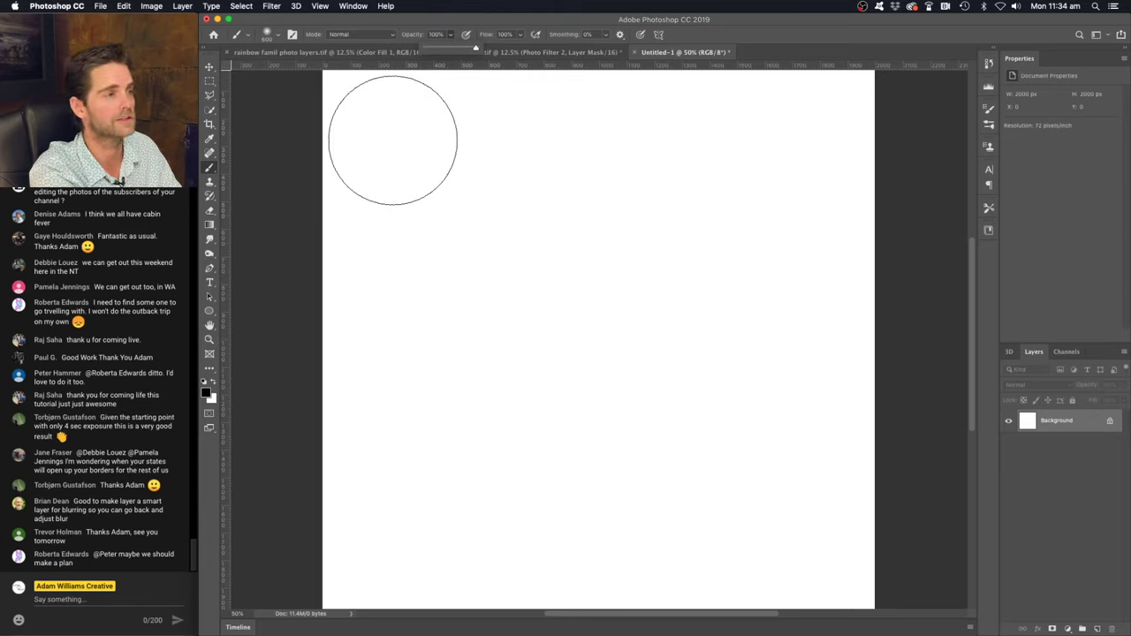
left_click_drag(392, 140, 380, 542)
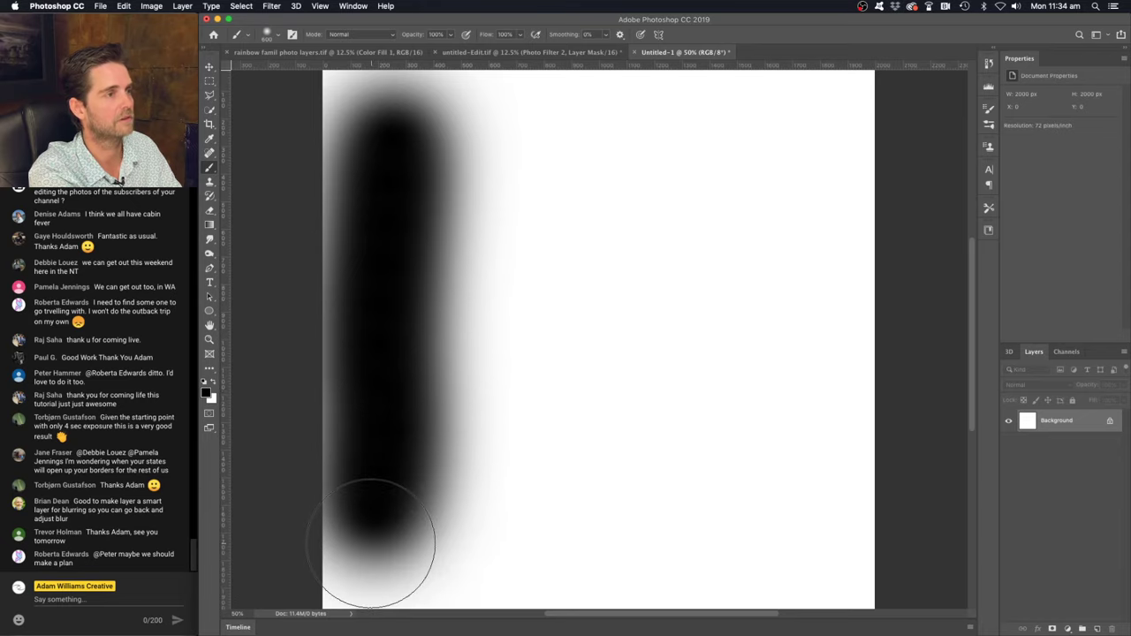
Paint a 50%-opacity grey stroke down the middle and a paler 50%-flow stroke on the right
left_click(453, 34)
left_click_drag(450, 48, 425, 50)
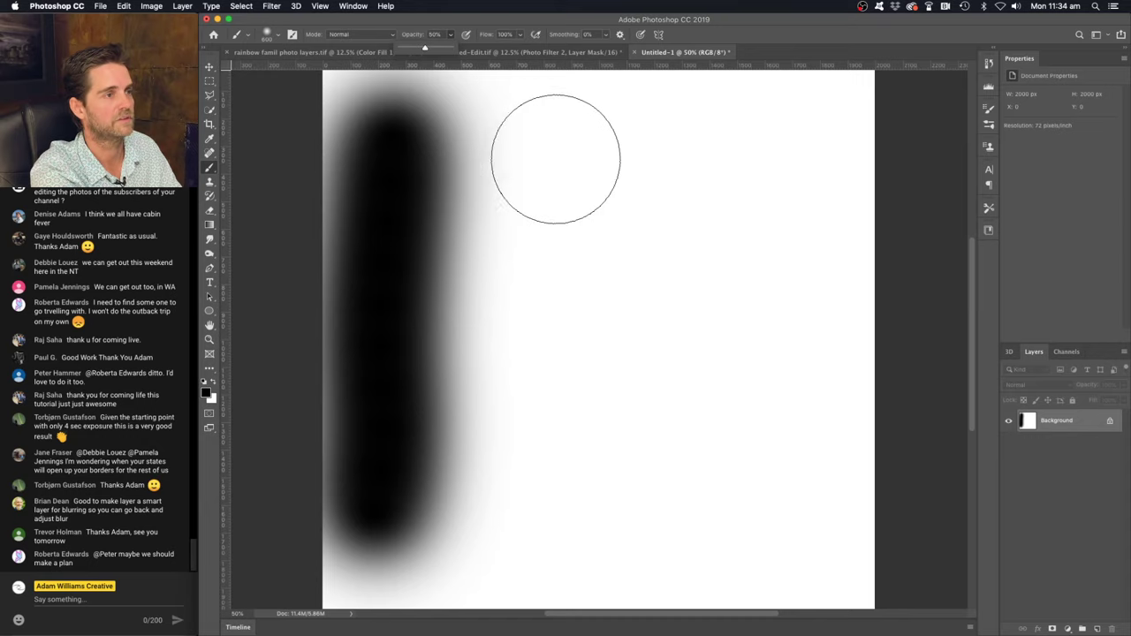
mouse_move(567, 140)
left_mouse_down()
mouse_move(583, 141)
mouse_move(560, 285)
mouse_move(562, 539)
left_mouse_up()
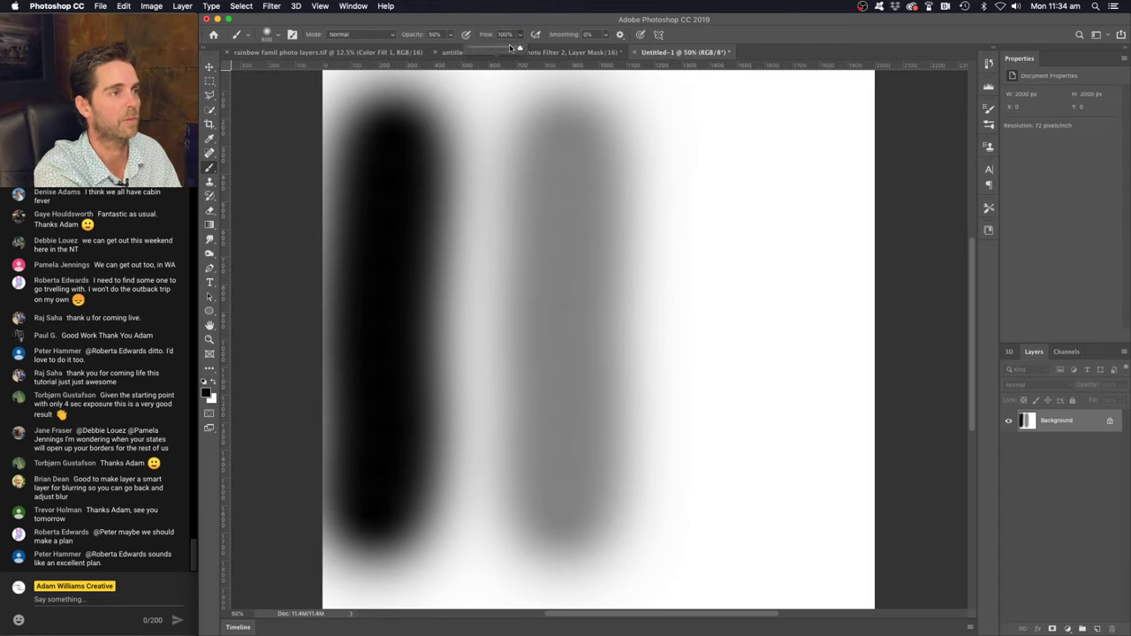
left_click(495, 50)
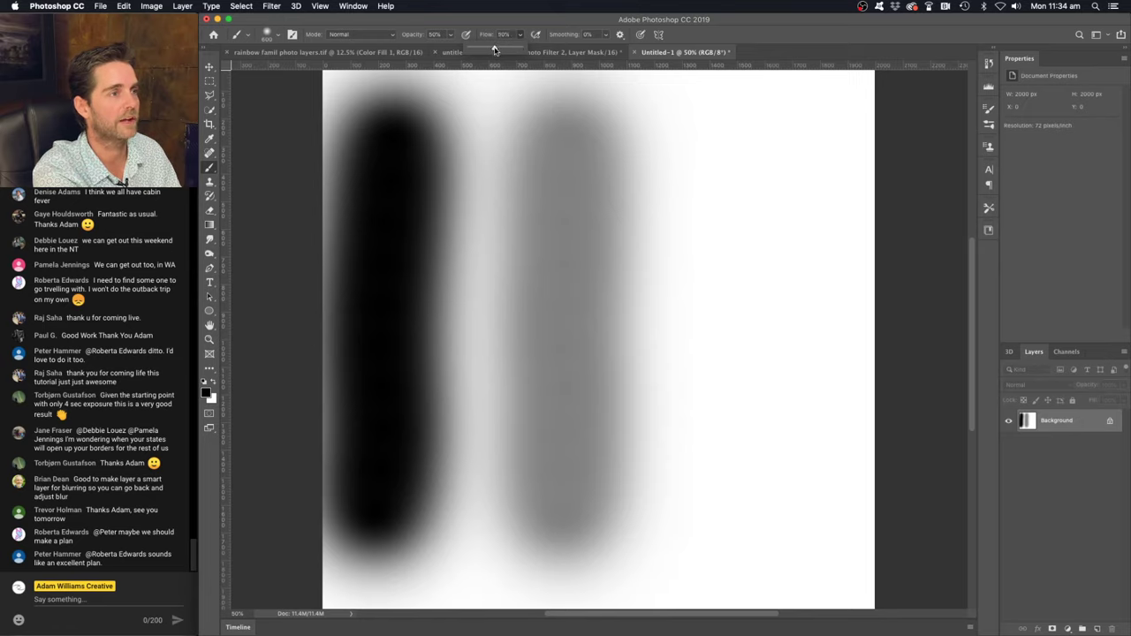
left_click_drag(778, 136, 769, 497)
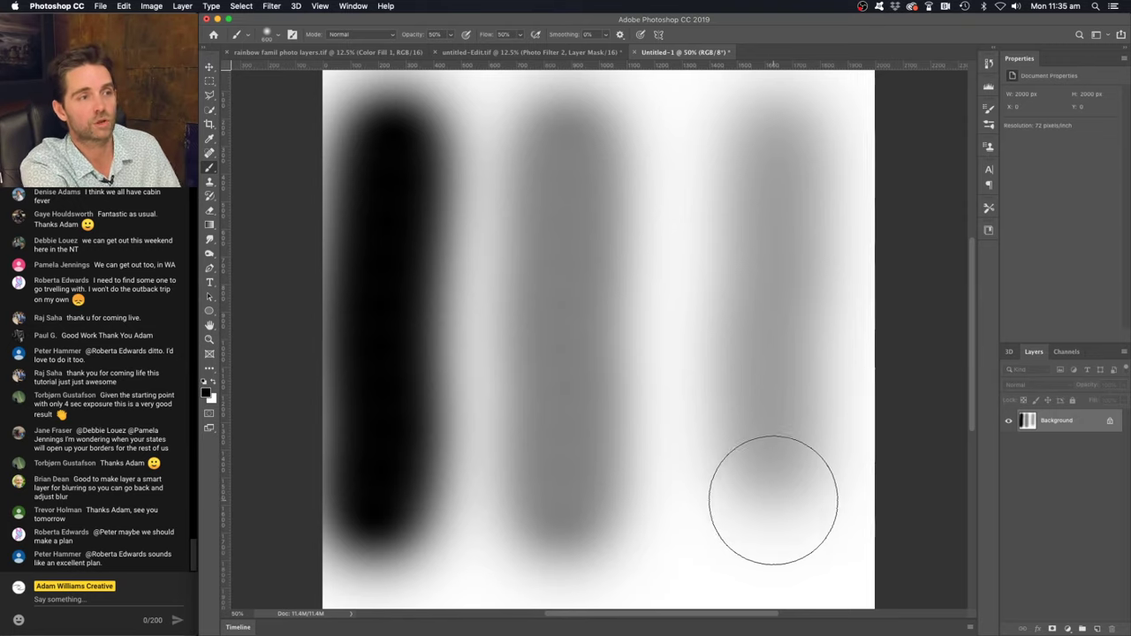
left_click(208, 67)
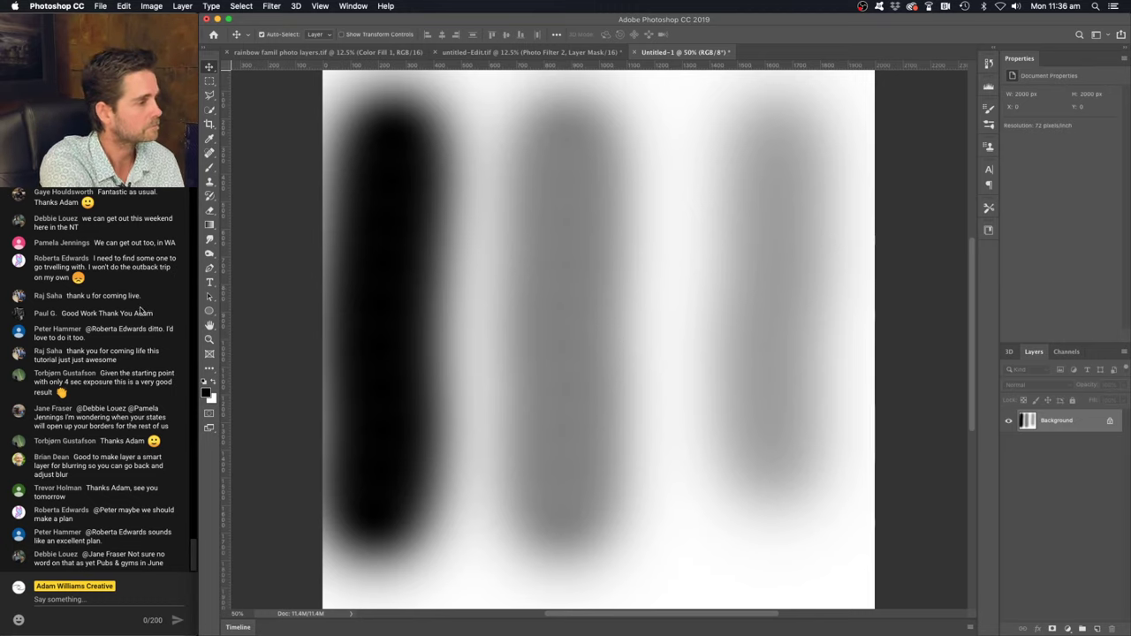
Return to the graded campfire Milky Way photo, untitled-Edit.tif, and select the Brush tool
scroll(130, 316, "up", 1)
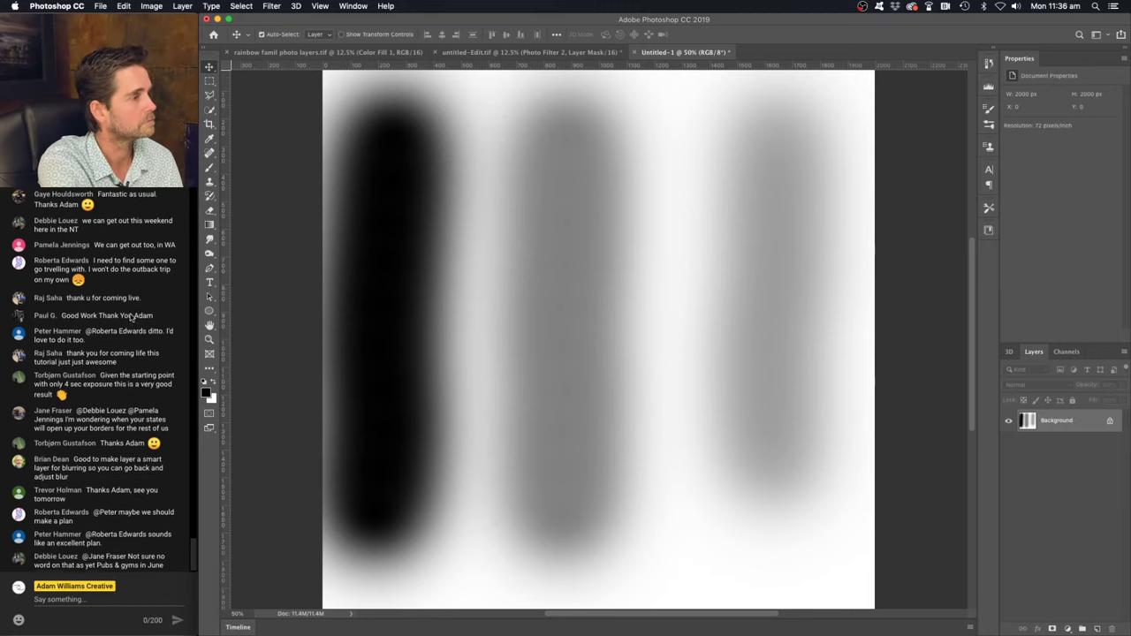
scroll(131, 316, "down", 2)
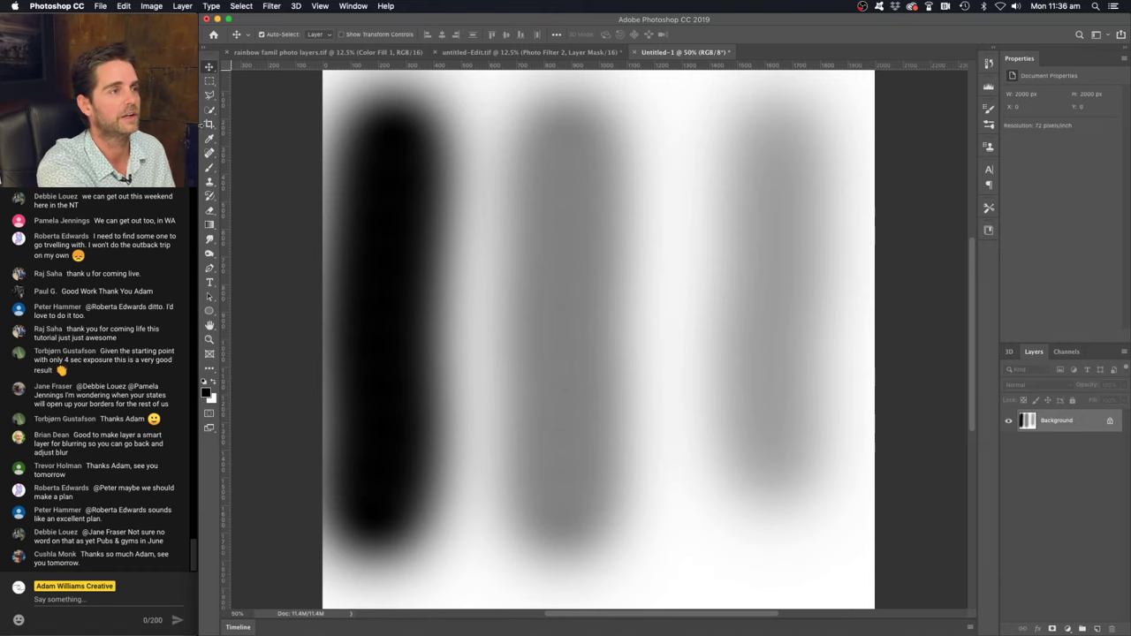
left_click(479, 52)
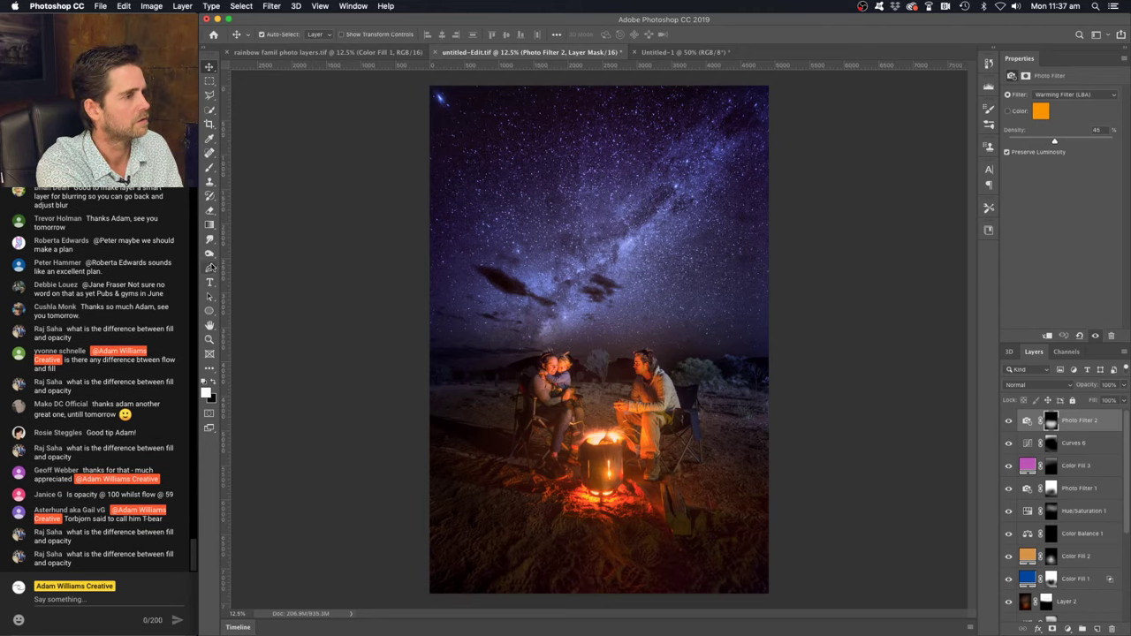
key("b")
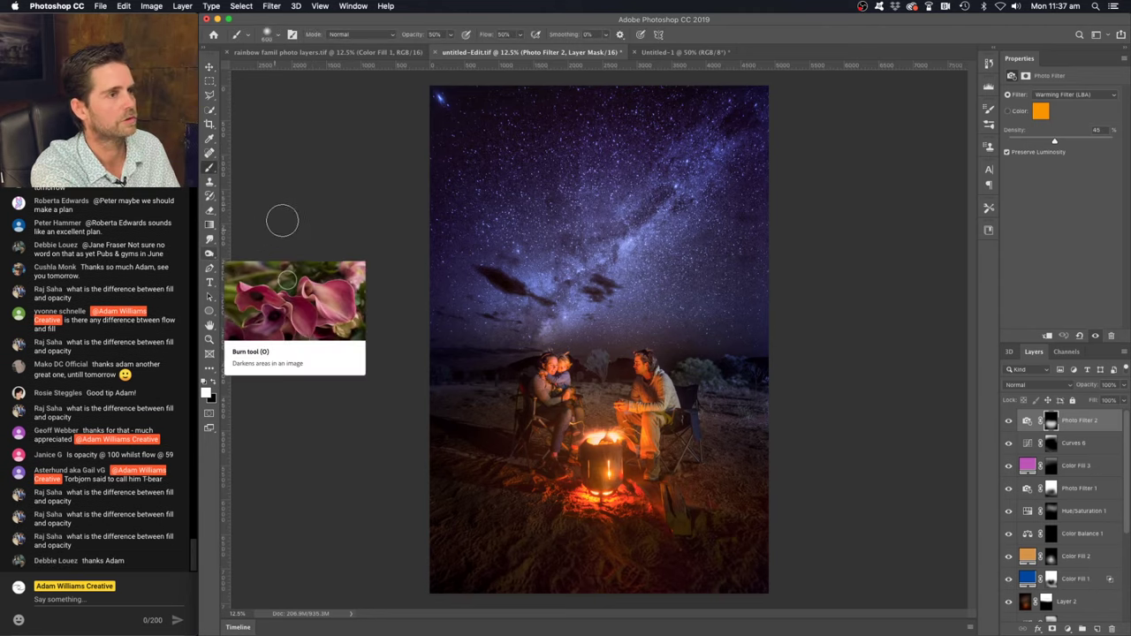